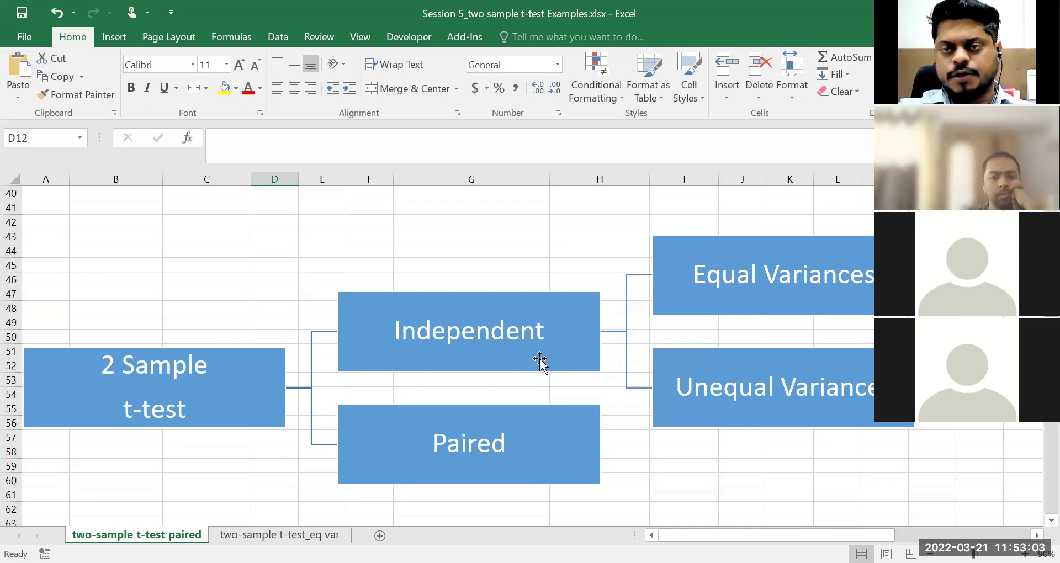
Step: Edit the problem statement in B2 so the improvement in score reads "MORE THAN 5 points" instead of "by 5 points"
scroll(557, 349, up, 1)
scroll(556, 347, up, 13)
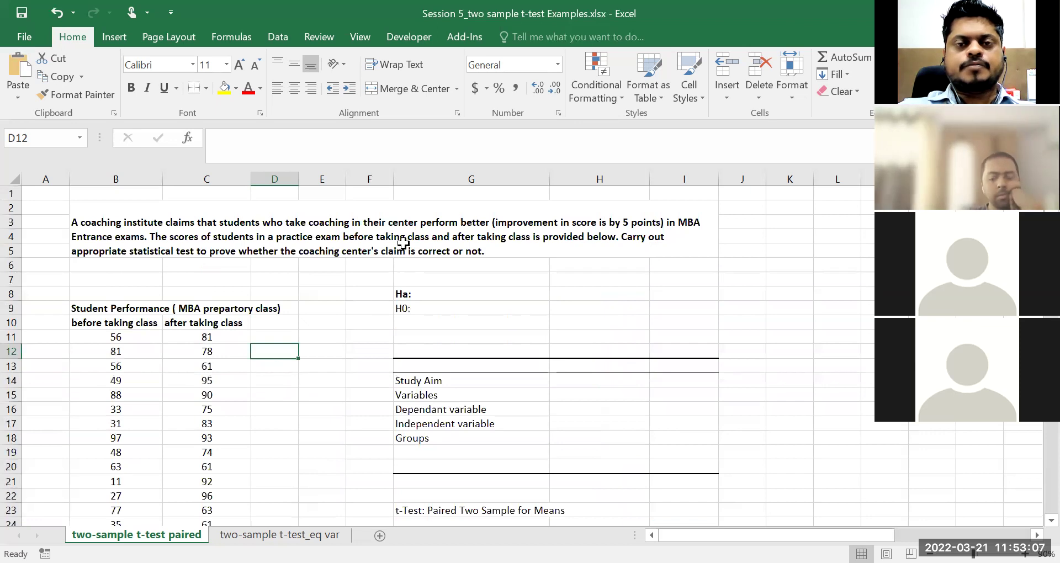
double_click(609, 219)
double_click(613, 221)
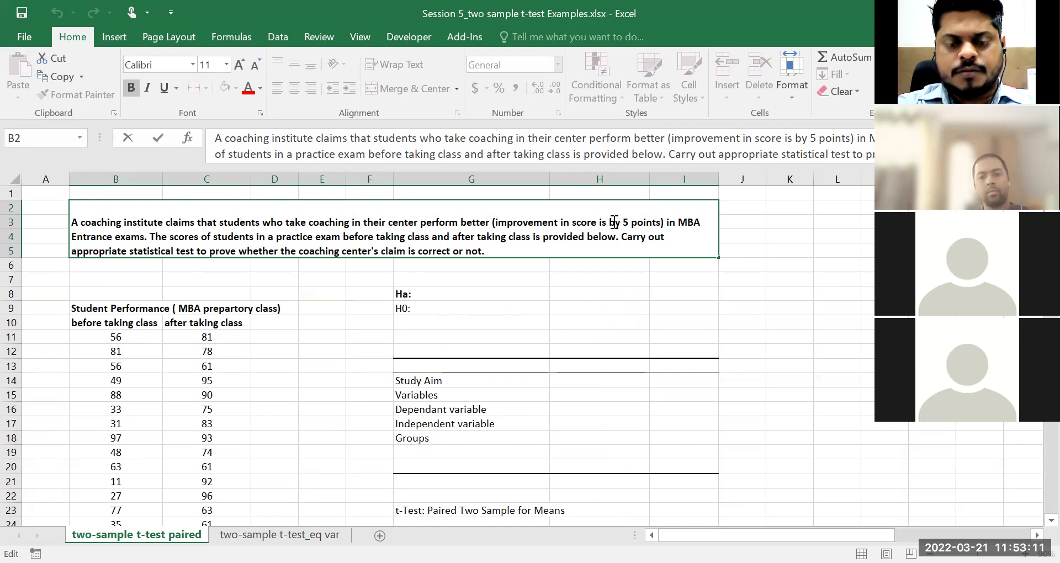
text(MORE T)
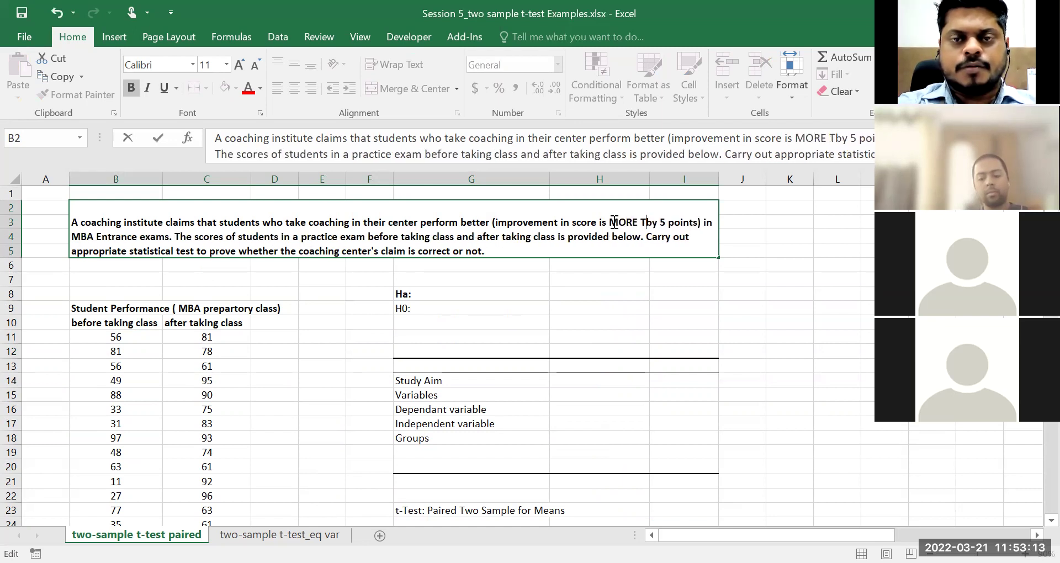
text(HAN)
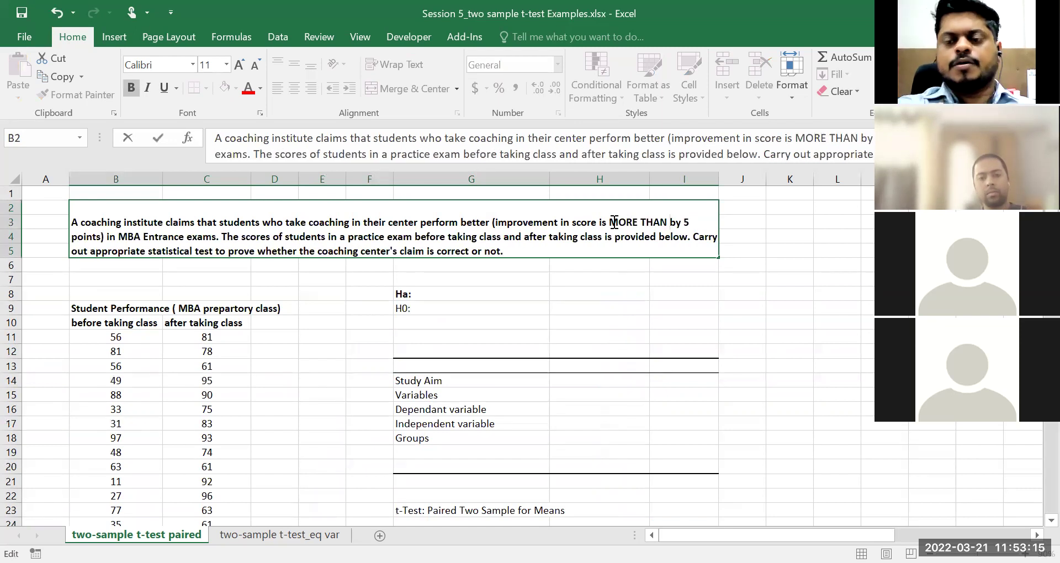
key(Delete)
key(Delete)
click(448, 290)
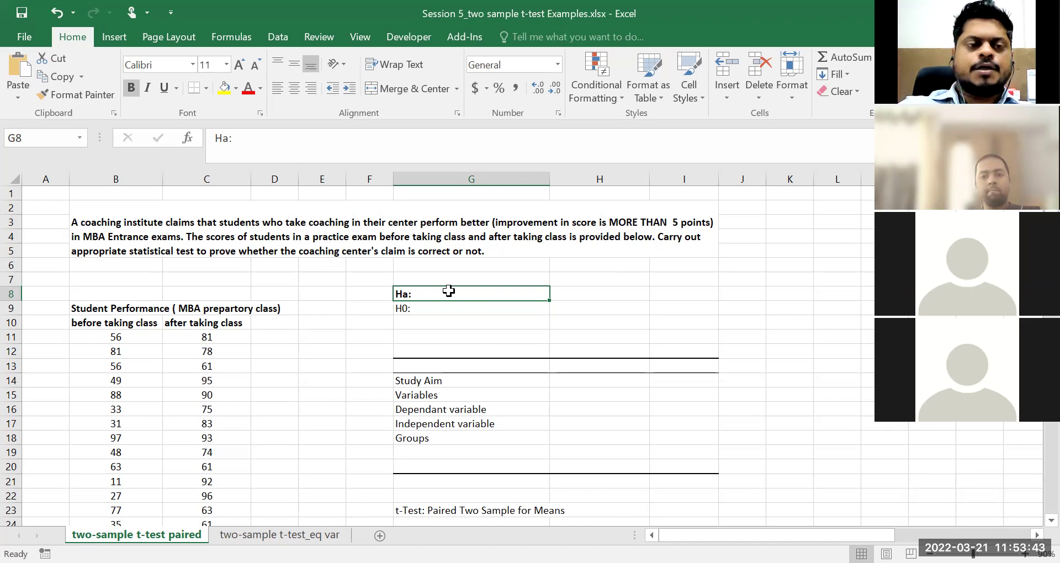
Step: Examine the student performance table, comparing the before-class and after-class score columns in B11:C25
click(152, 309)
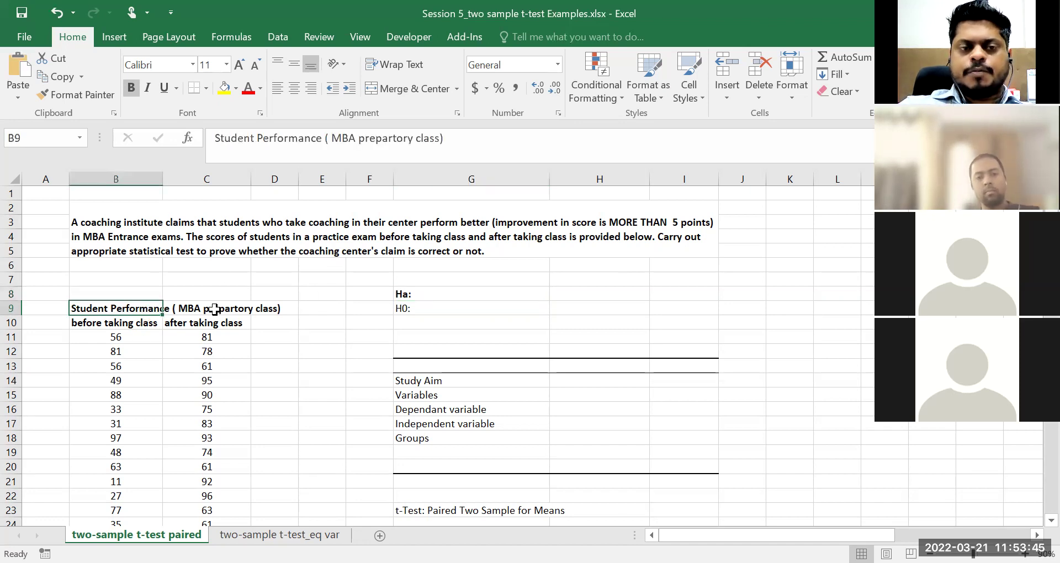
click(85, 324)
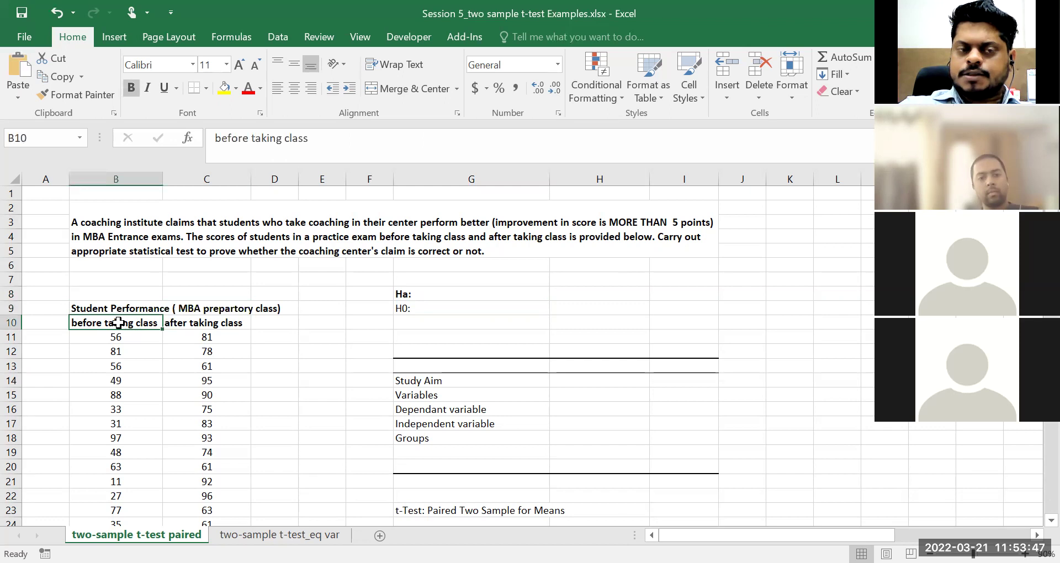
click(202, 323)
click(113, 325)
scroll(112, 309, down, 3)
scroll(112, 309, up, 3)
drag(116, 251, 199, 461)
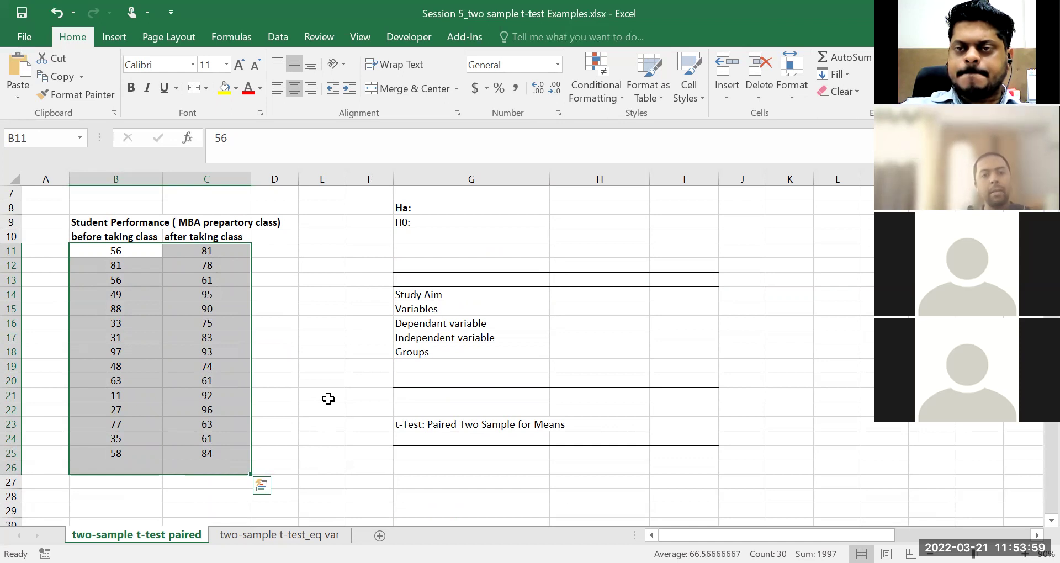
scroll(328, 399, up, 2)
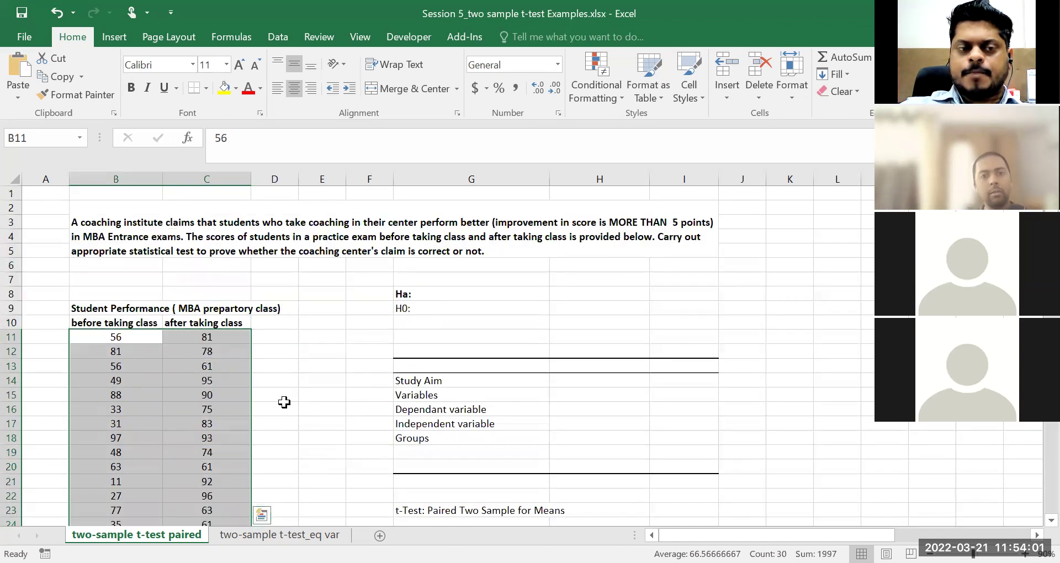
click(173, 387)
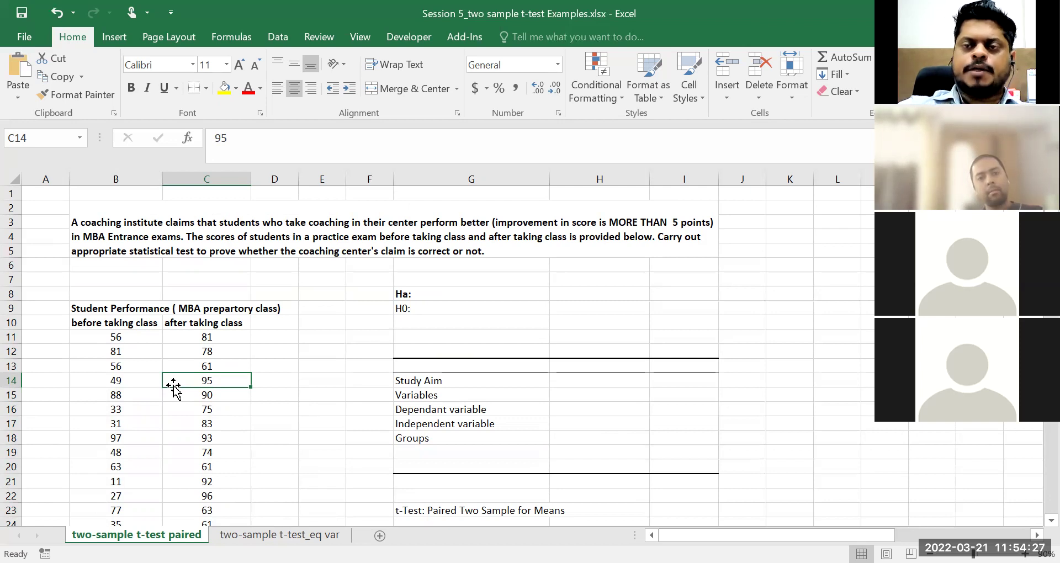
Step: Make the H0 label bold and complete Ha in G8 as "Average score (Post coaching) - Average score (pre coaching) > 5"
click(436, 307)
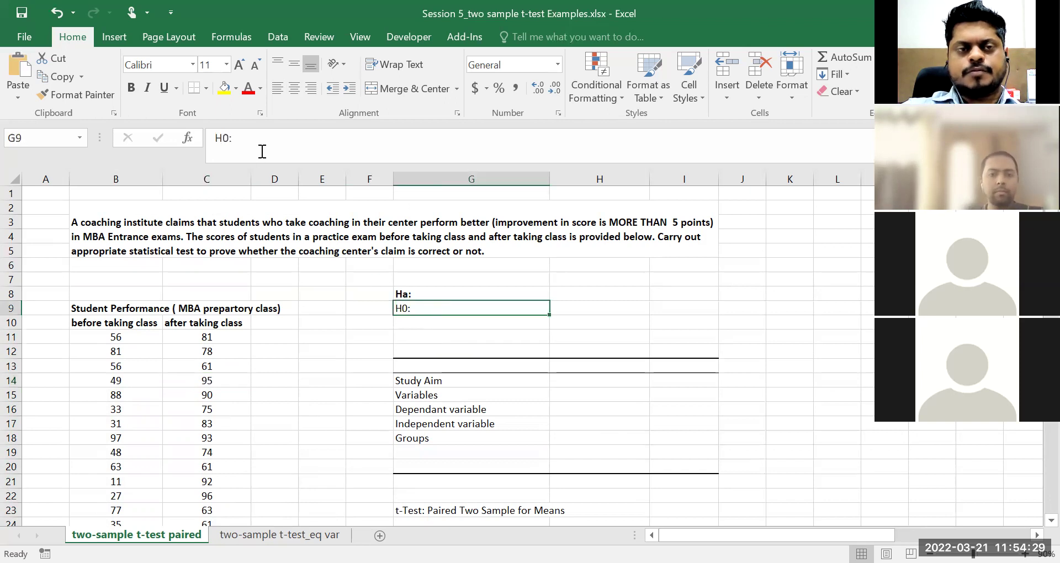
click(450, 289)
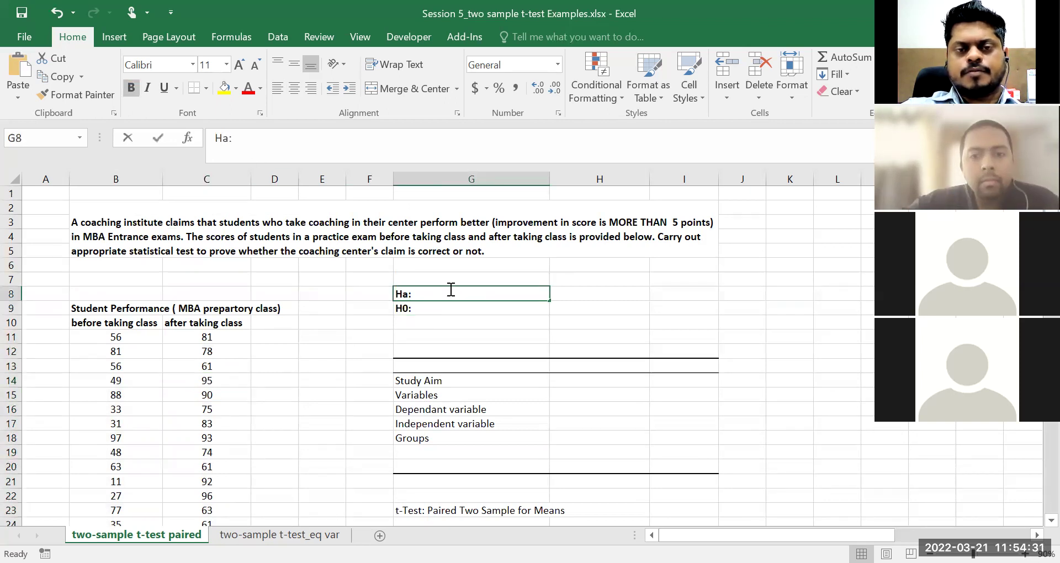
double_click(449, 289)
text(a)
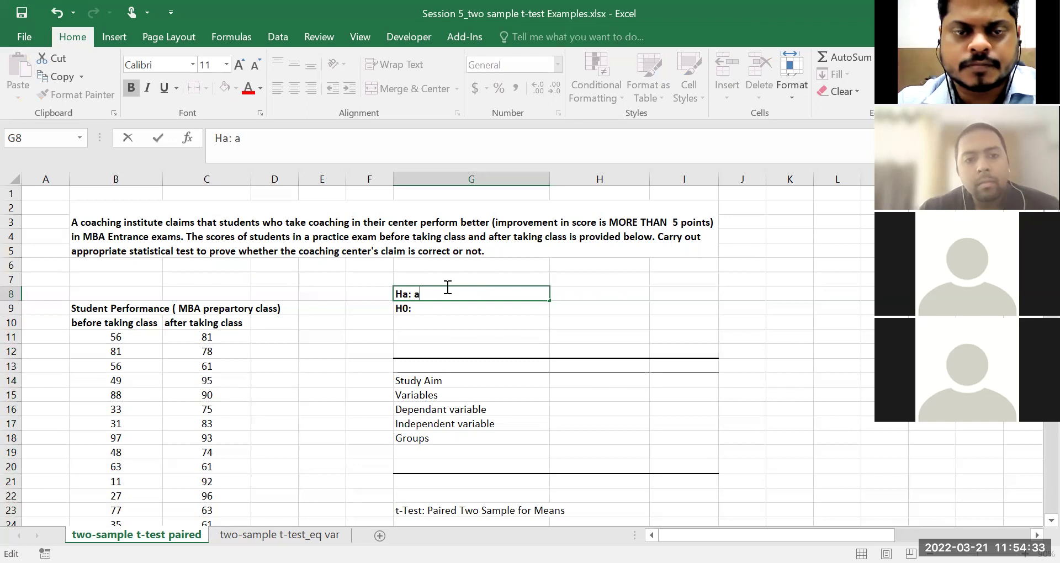
key(BackSpace)
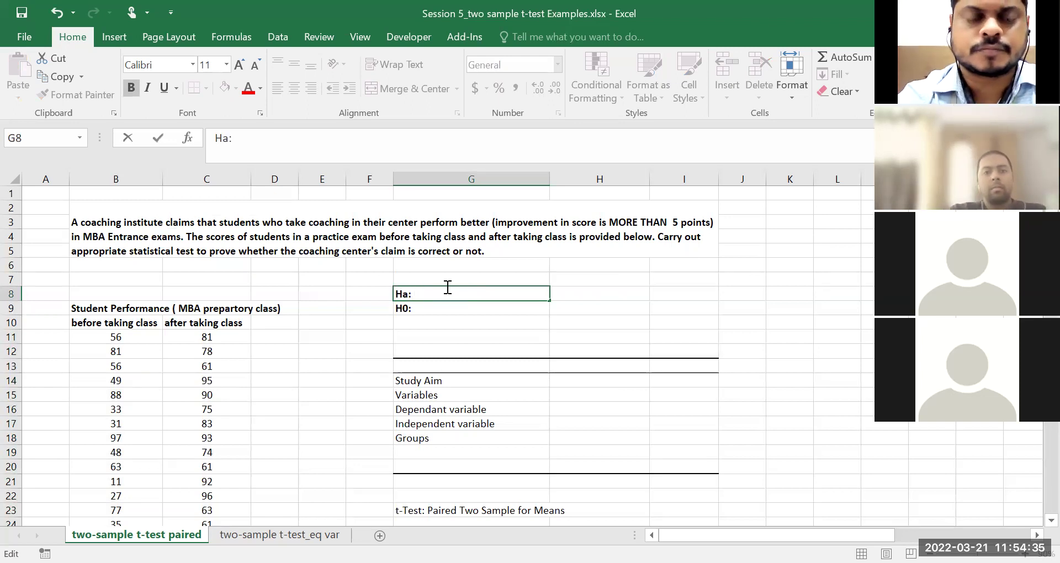
text(Averag)
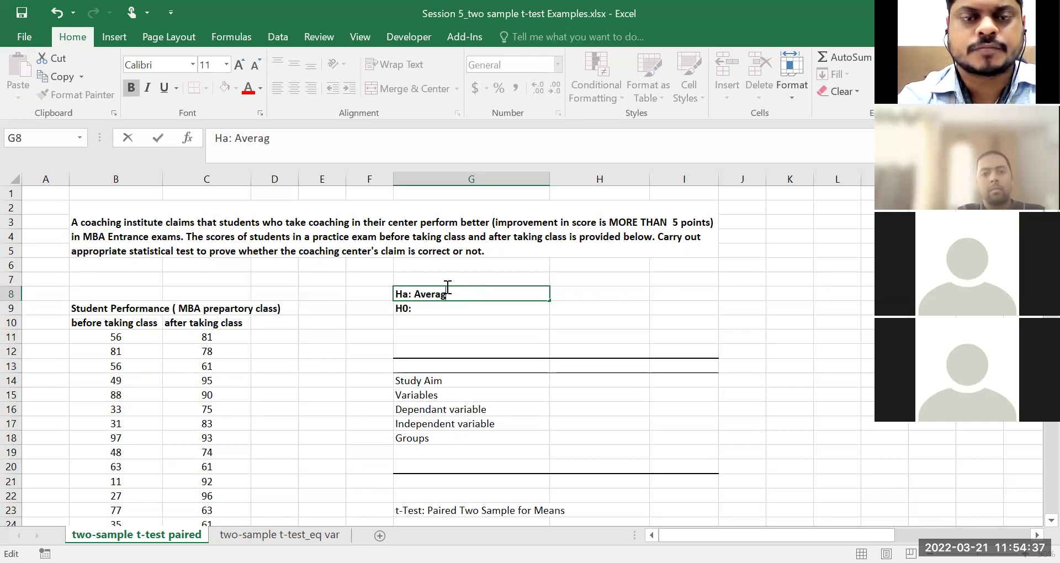
text(e score (P)
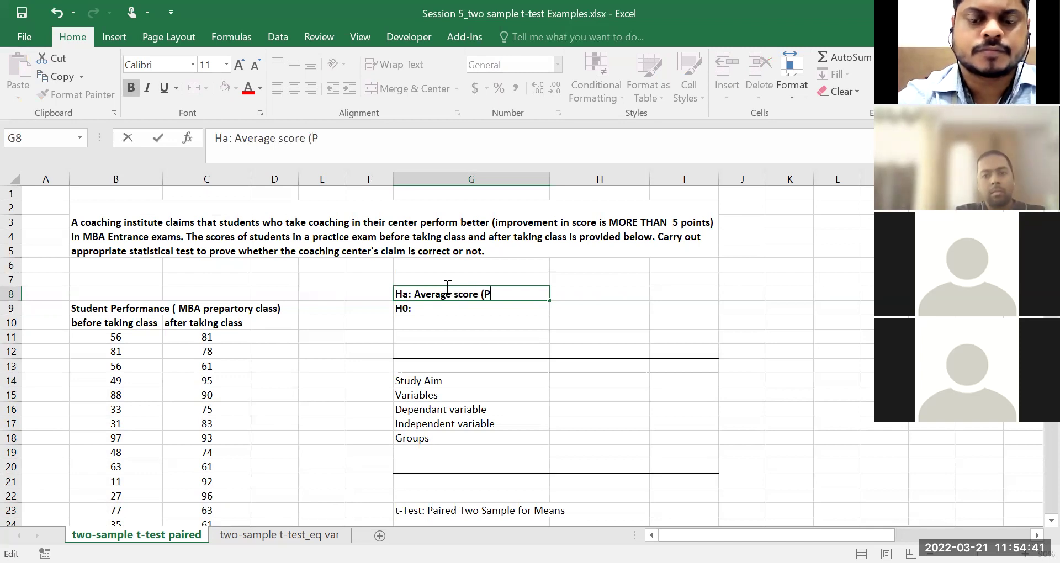
text(ost coaching) - Average)
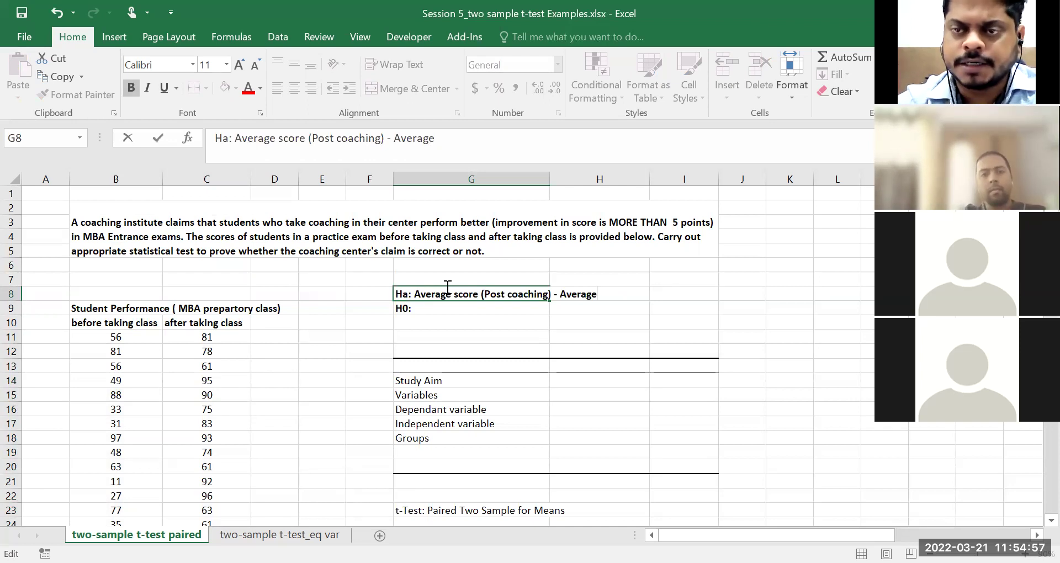
text(scoe)
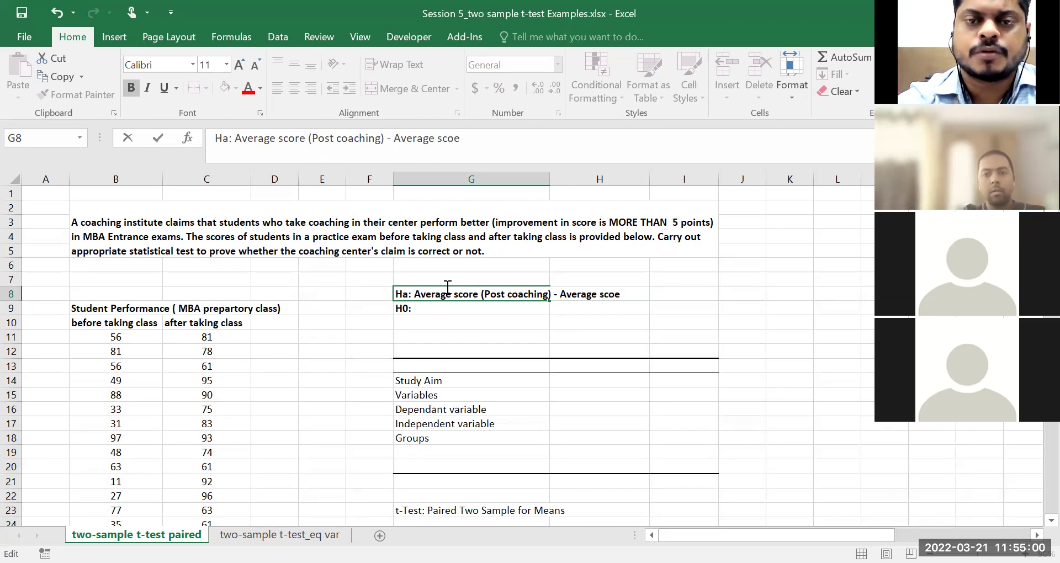
key(BackSpace)
text(re (pre)
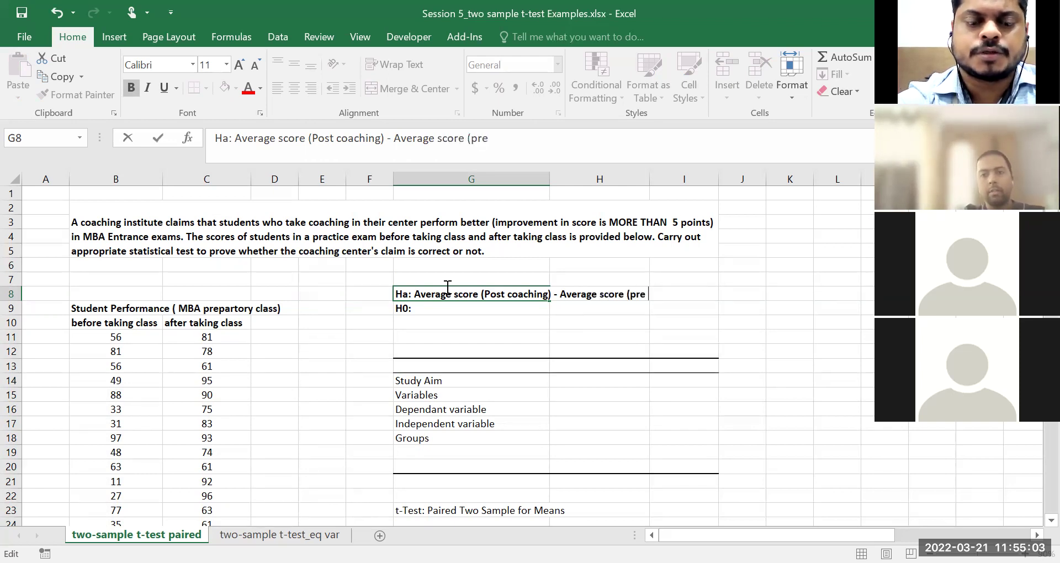
text( coaching)
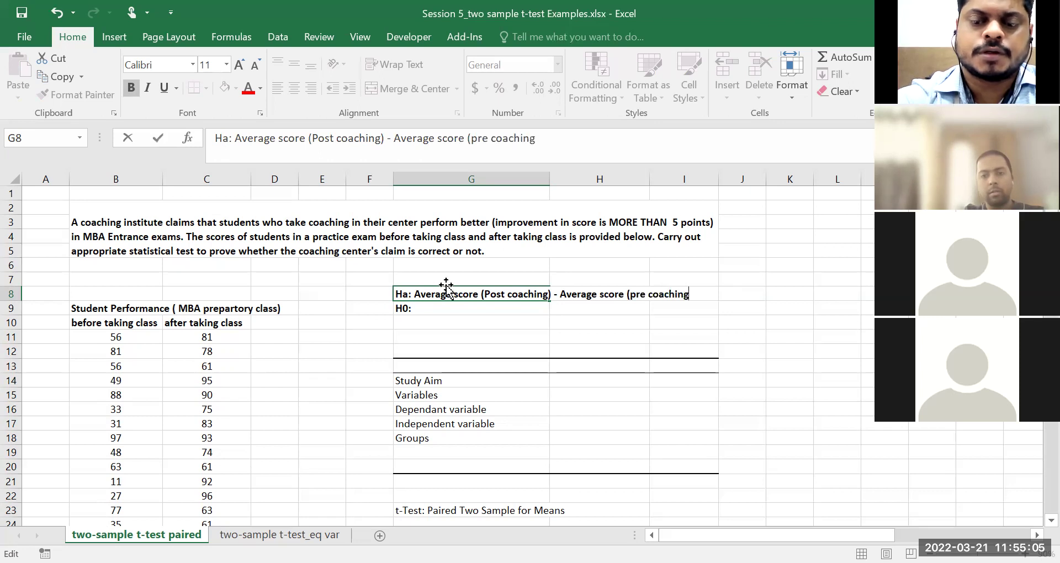
text() > 5)
Step: Copy the Ha hypothesis text after "H0:" in G9 and change its comparison from greater than to "< = 5"
drag(414, 294, 777, 319)
key(ctrl+c)
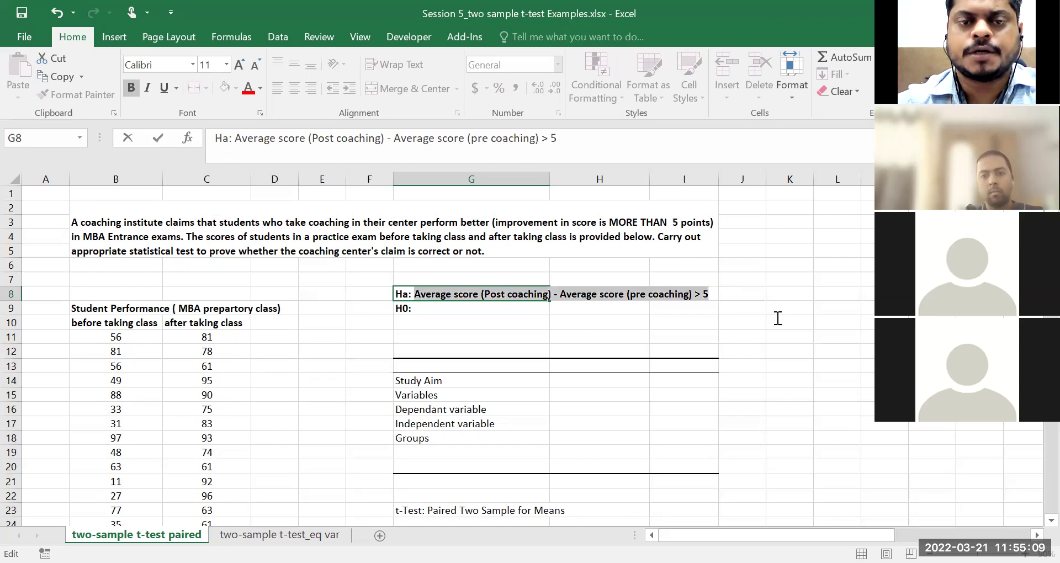
double_click(469, 307)
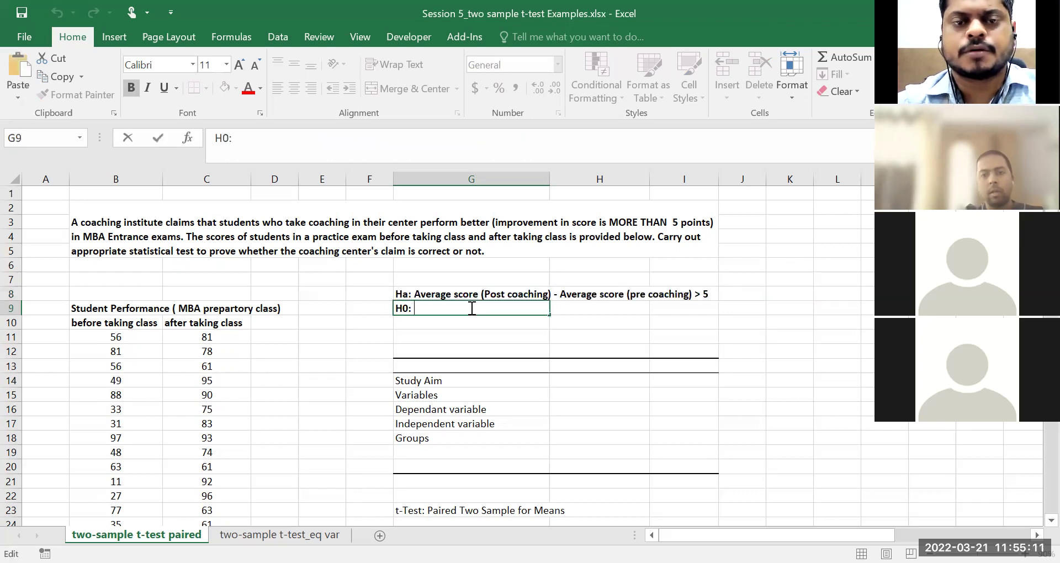
key(ctrl+v)
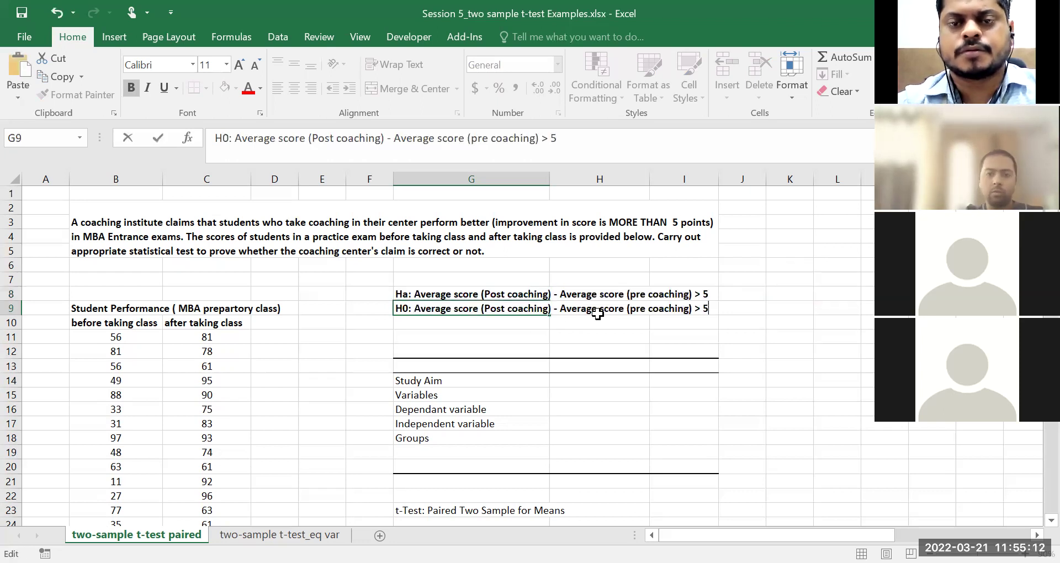
click(694, 310)
key(Delete)
text(< =)
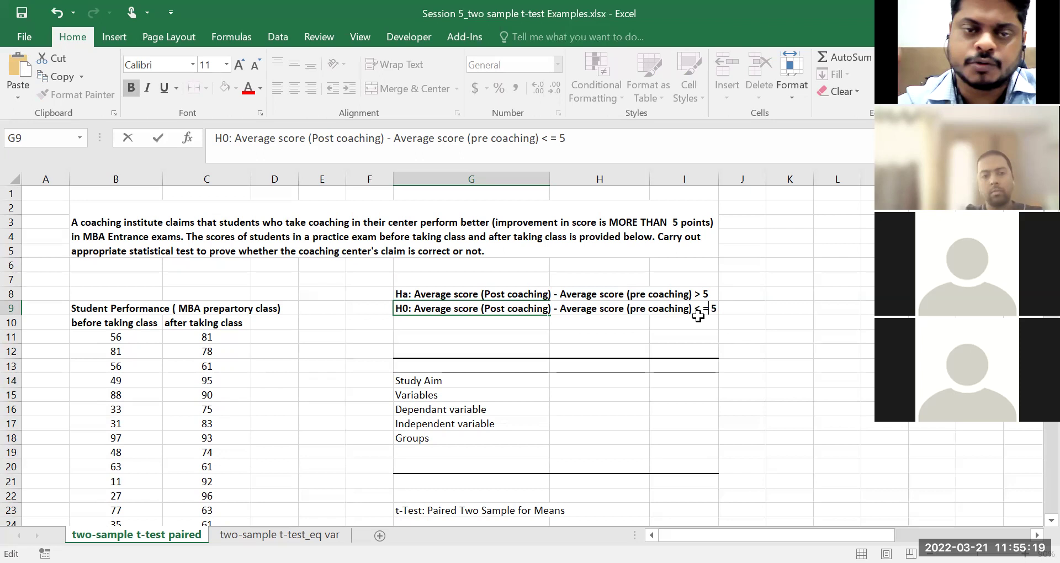
click(522, 358)
Step: Enter the study aim in H14 as comparing, with a bracketed note about finding the difference between post-coaching and pre-coaching
click(509, 385)
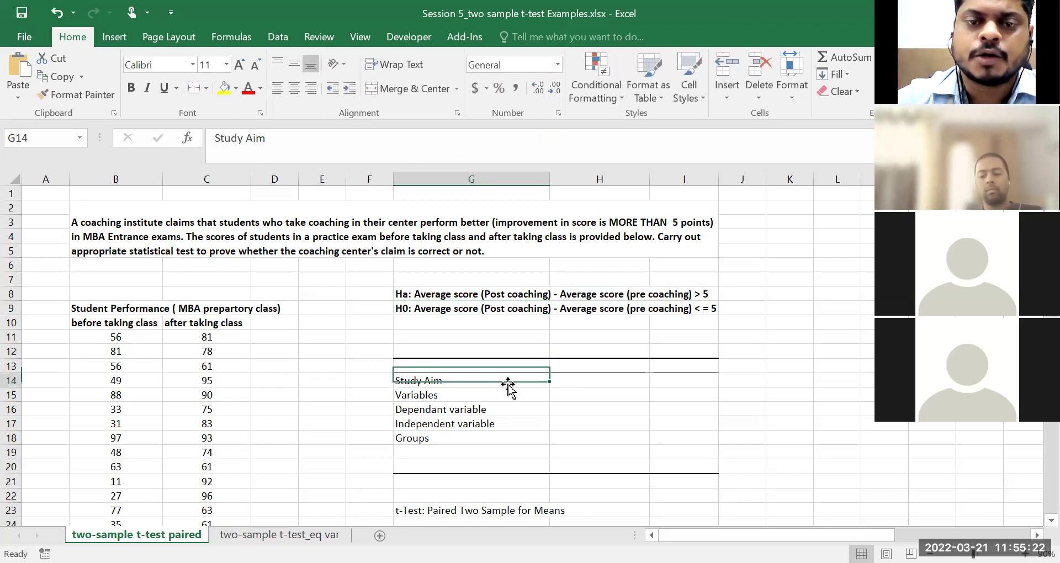
click(555, 385)
scroll(550, 386, down, 1)
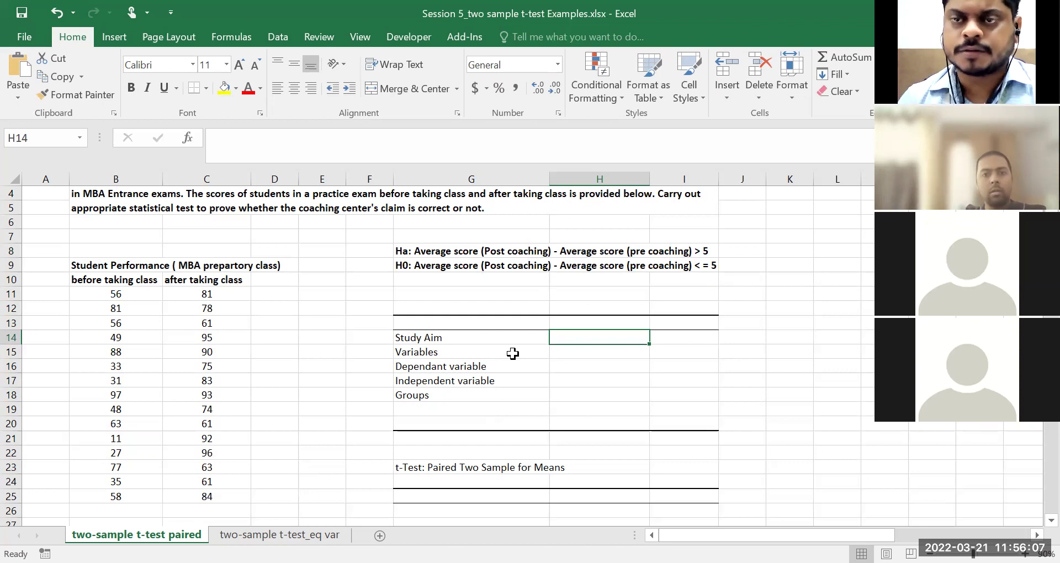
text(C)
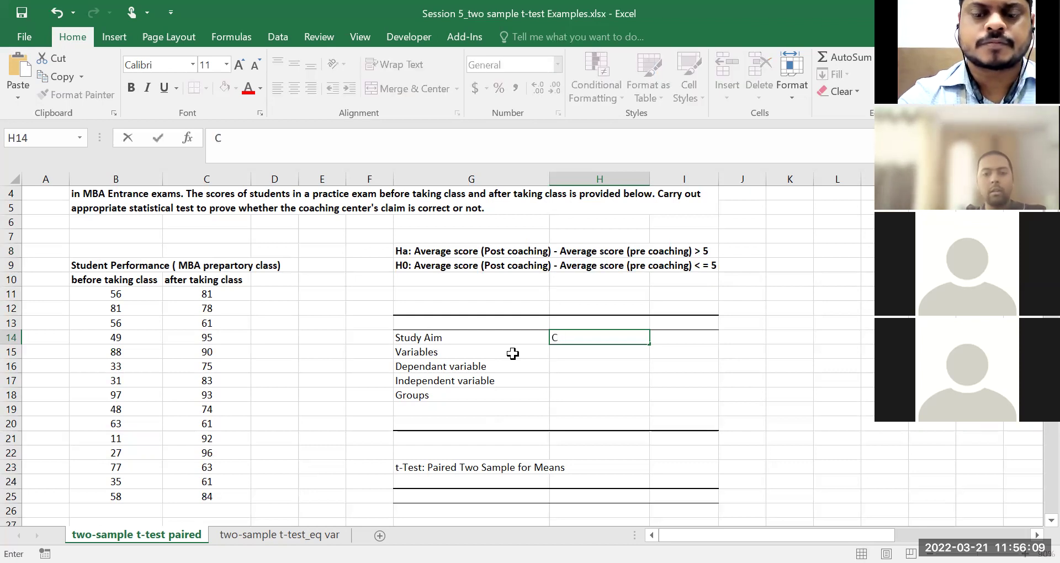
text(omapring)
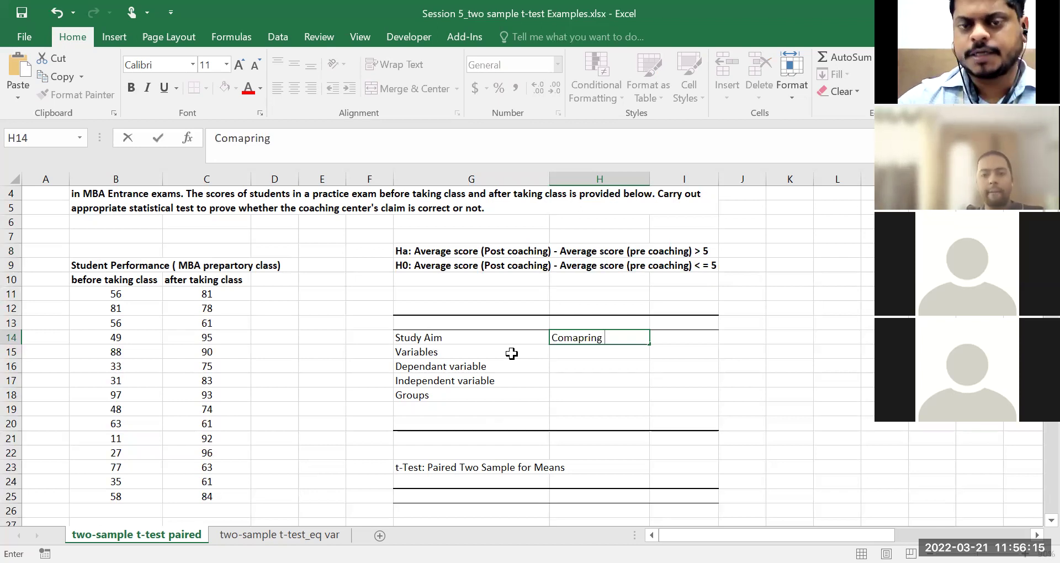
text((fi)
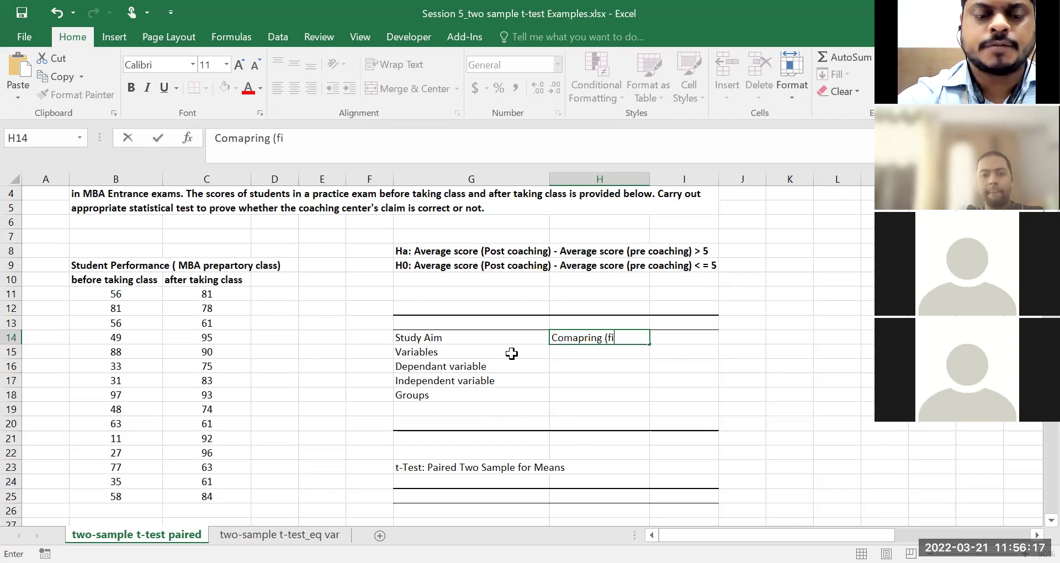
text(nd dfirren)
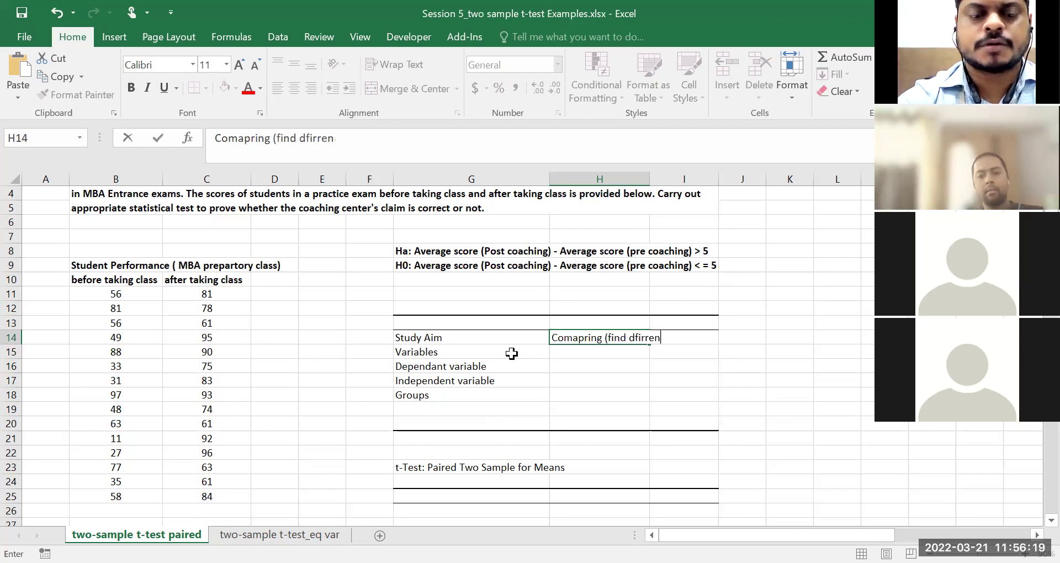
text(ce betwee)
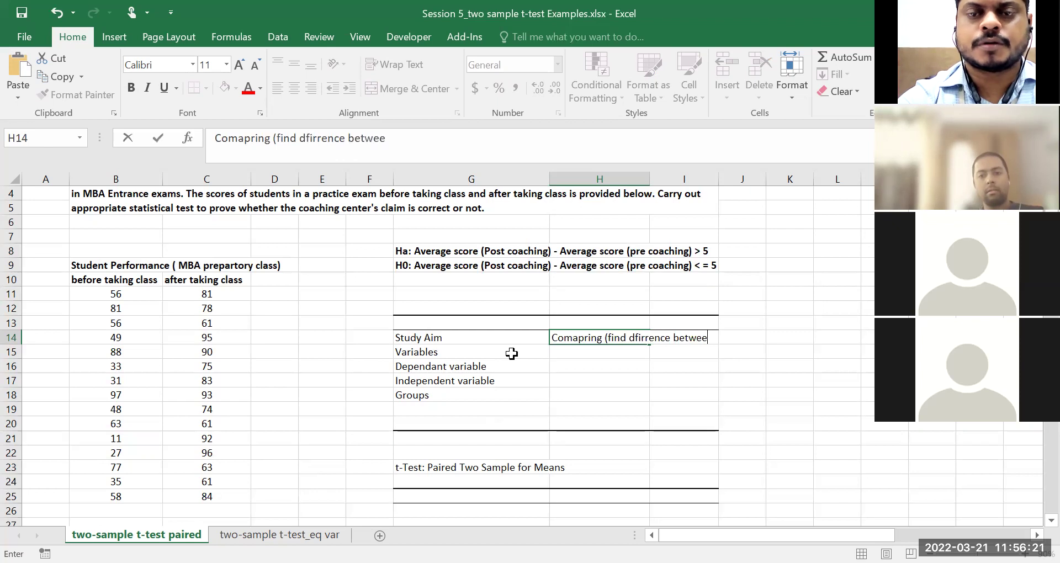
text(n post-aco)
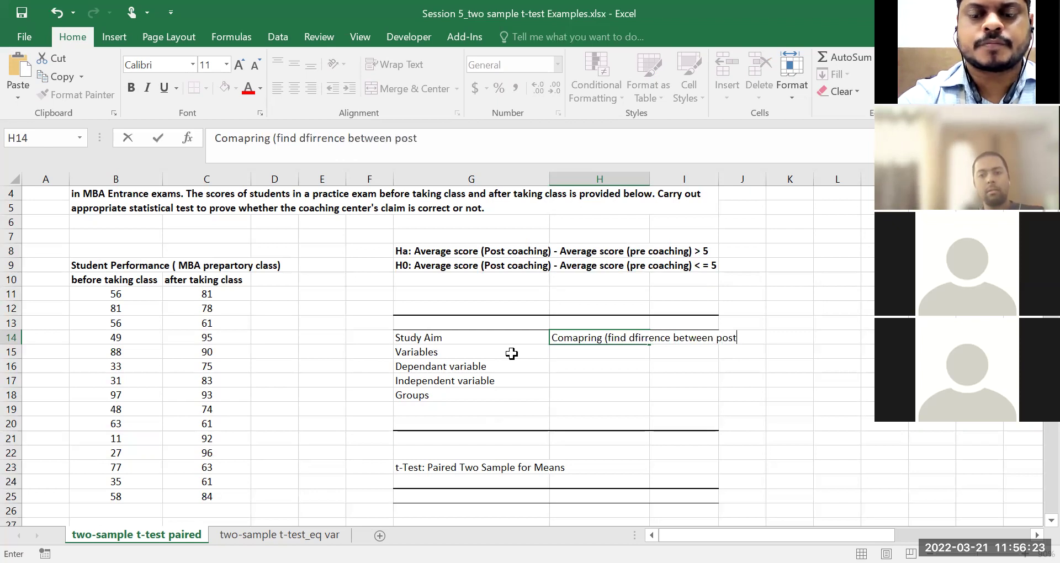
key(BackSpace)
key(BackSpace)
key(BackSpace)
text(co)
key(BackSpace)
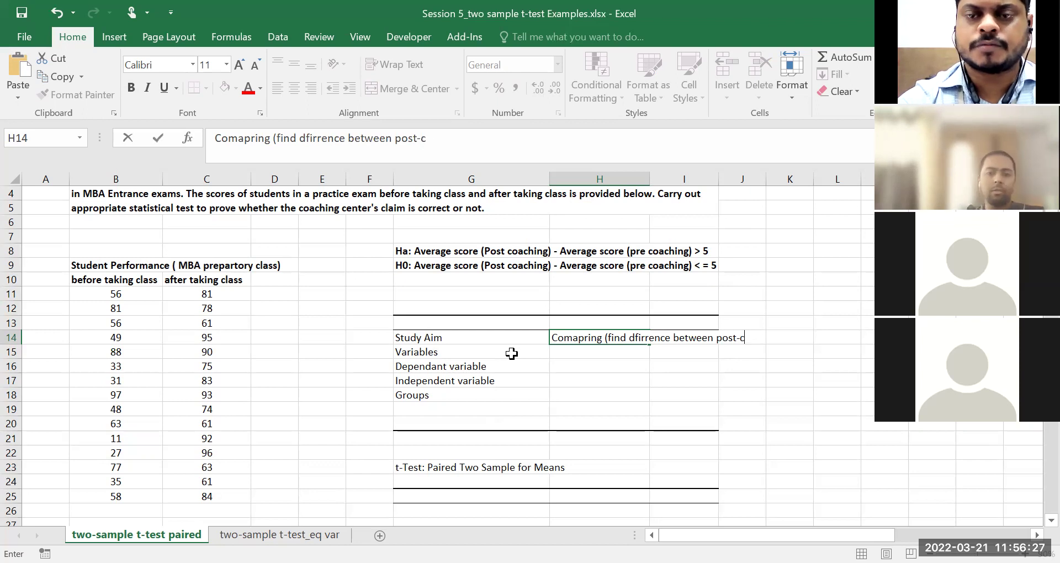
text(aoching )
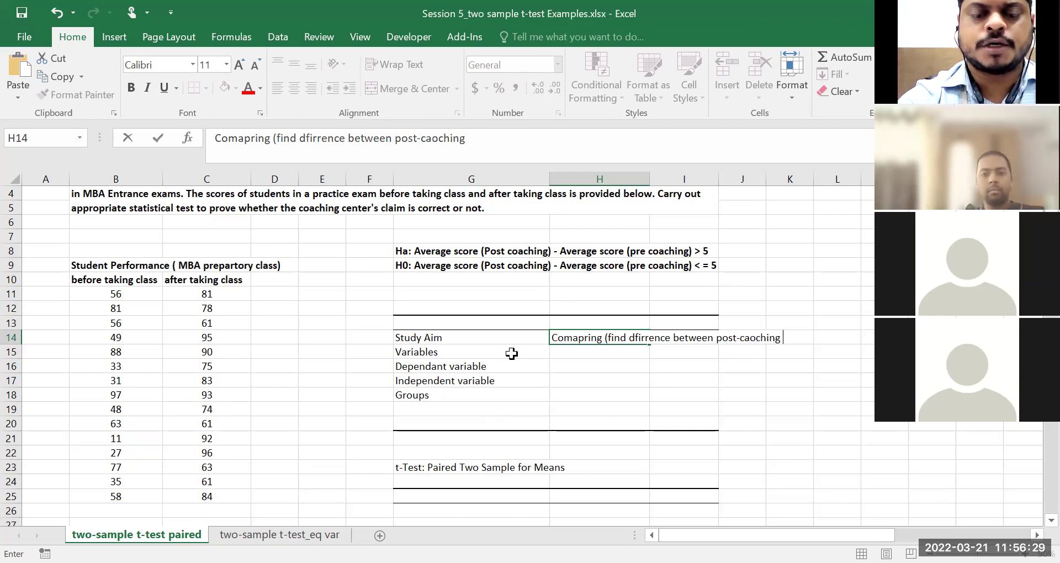
text(and pre-co)
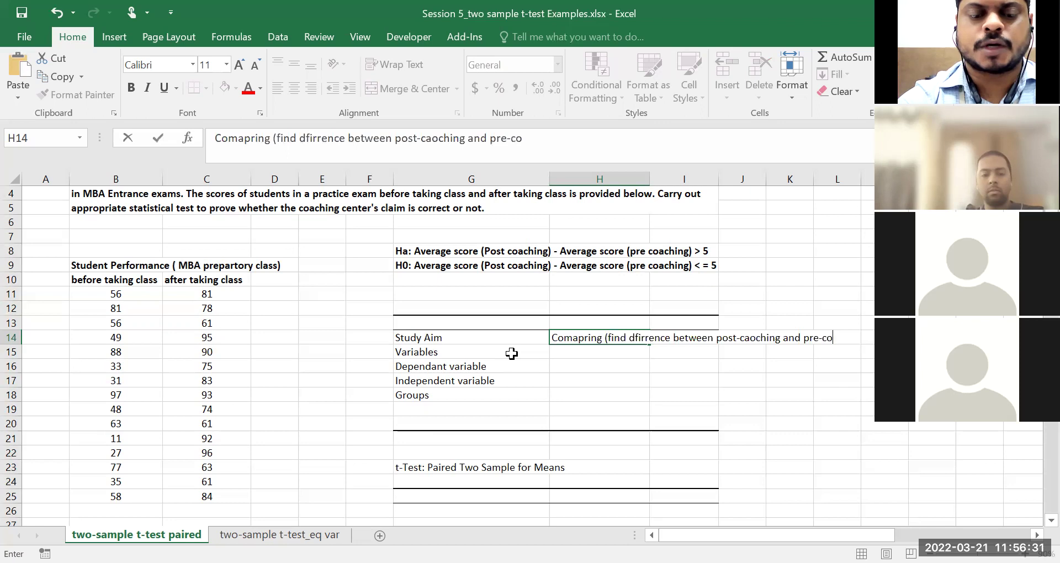
text(aching))
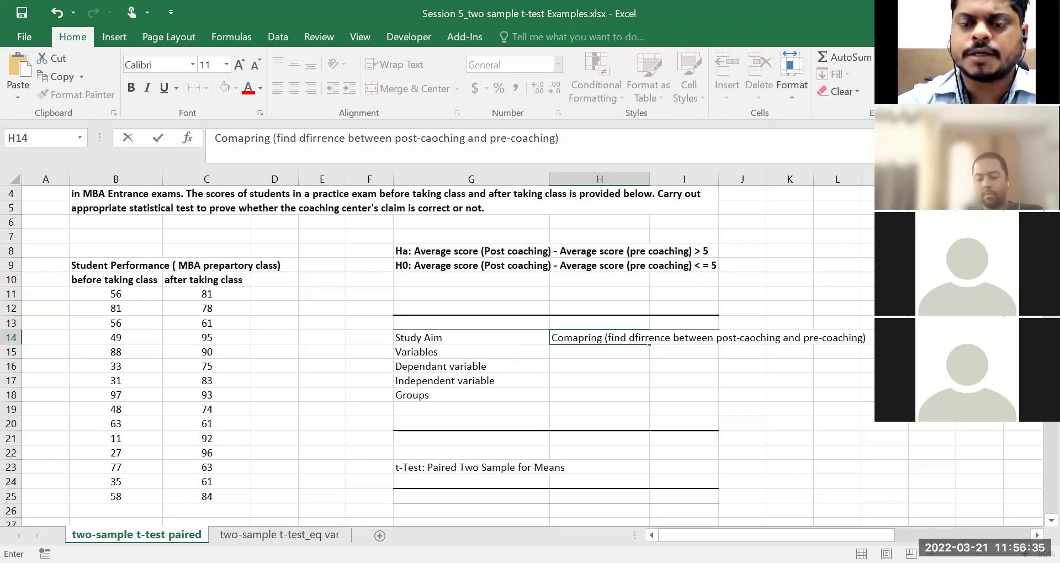
Step: Correct the misspelled word before "between" in the H14 study aim to "difference"
click(639, 456)
double_click(638, 336)
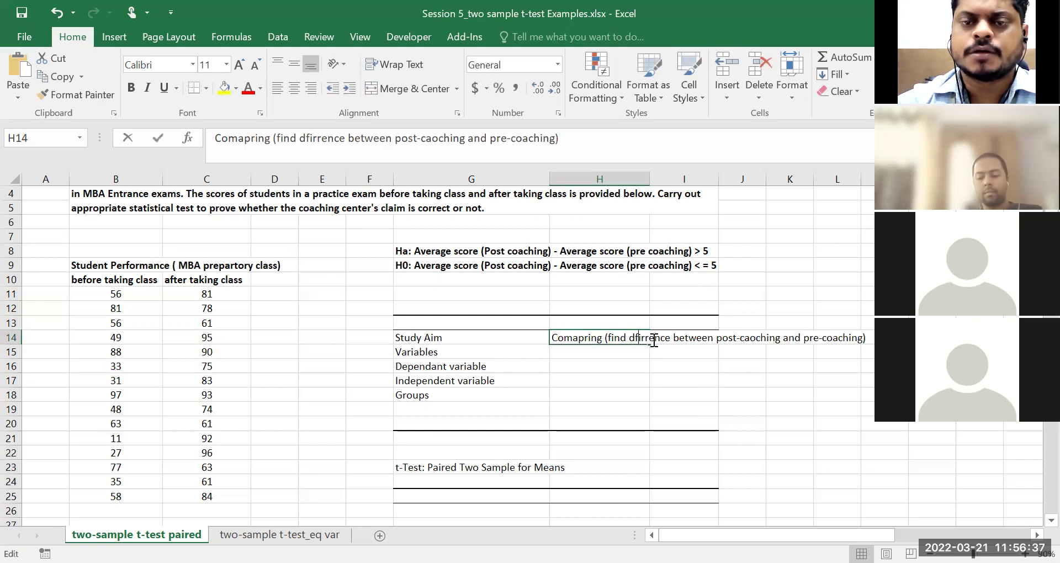
key(Delete)
key(Delete)
key(Delete)
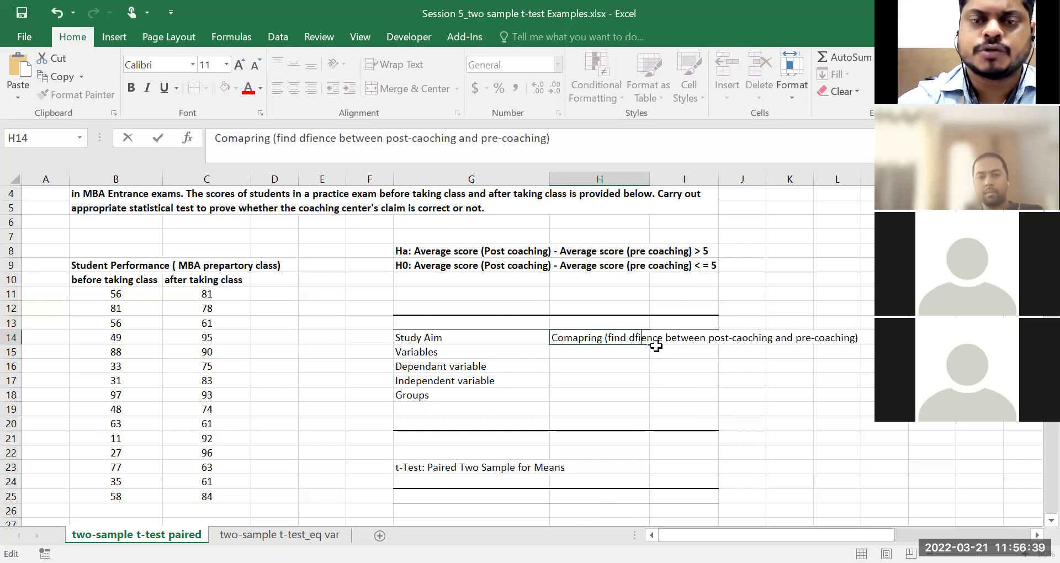
key(BackSpace)
text(iffer)
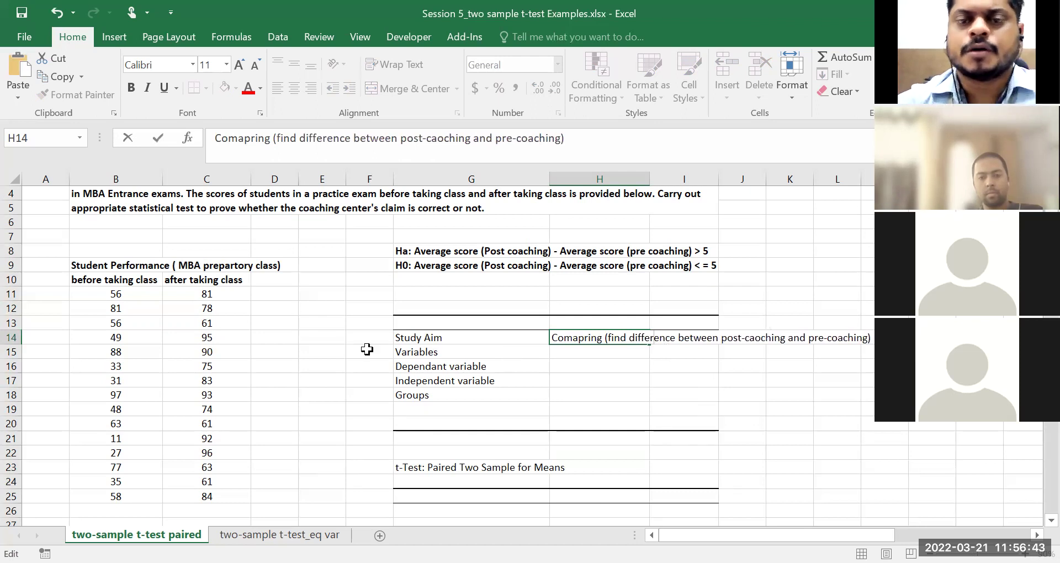
Step: Correct the spelling of "post-coaching" in the H14 study aim
click(556, 381)
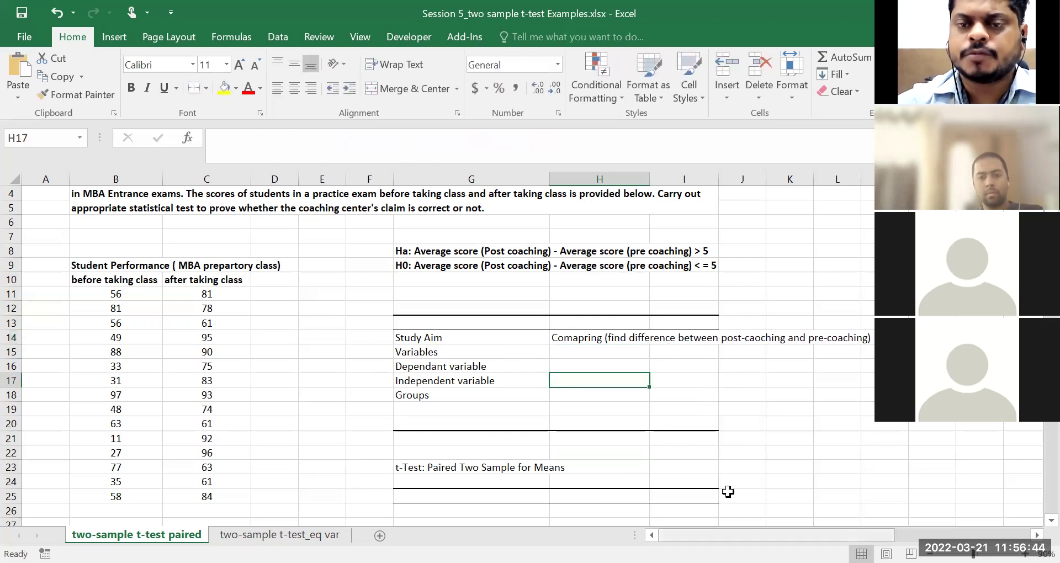
double_click(609, 338)
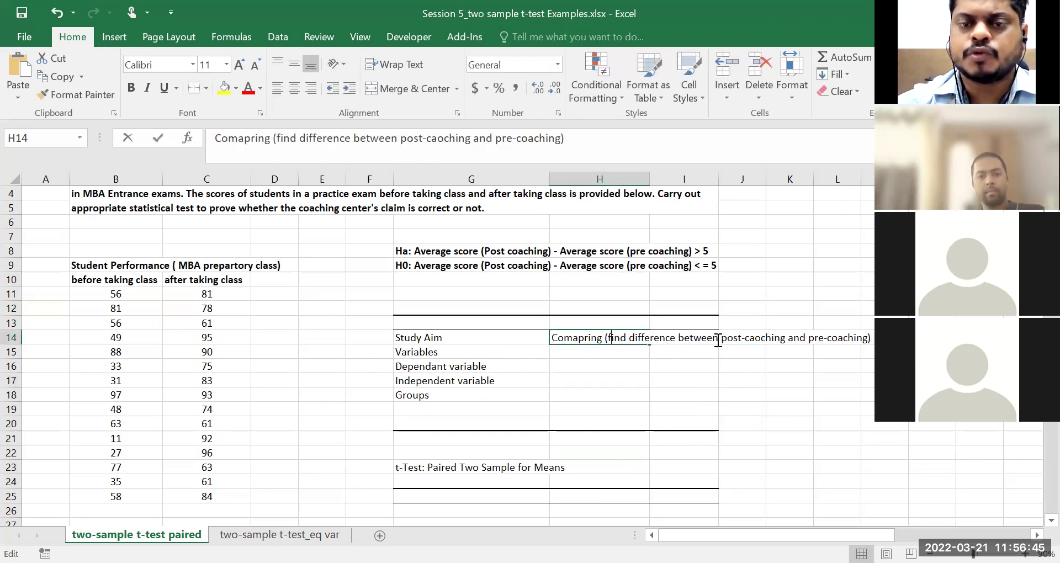
click(755, 341)
key(BackSpace)
key(Right)
text(a)
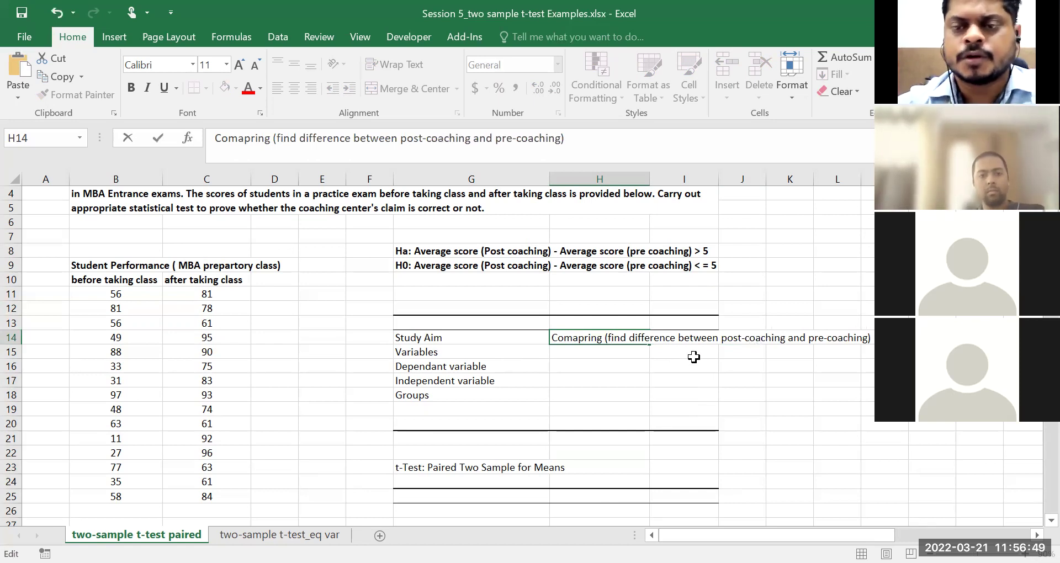
Step: Correct the first word of the H14 study aim to "Comparing"
click(592, 350)
double_click(578, 338)
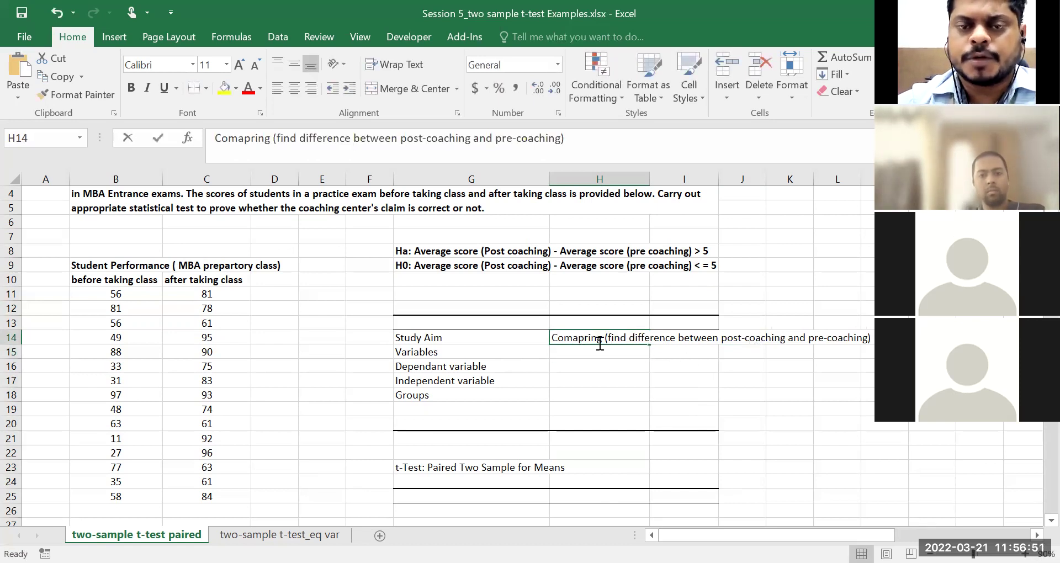
key(BackSpace)
key(Right)
text(a)
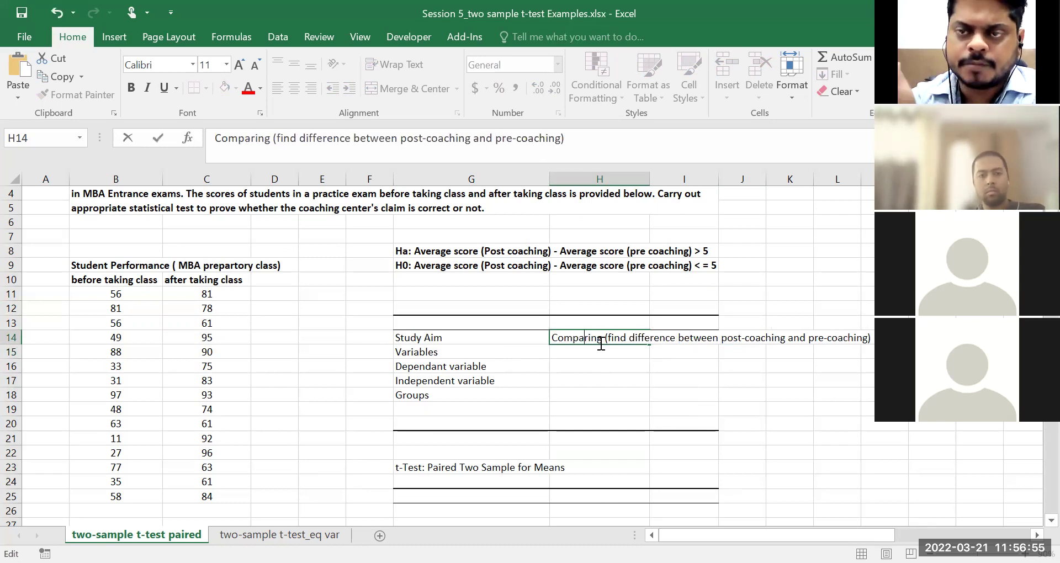
Step: Fill in the Variables row in H15 with "Study performance (marks)"
click(578, 351)
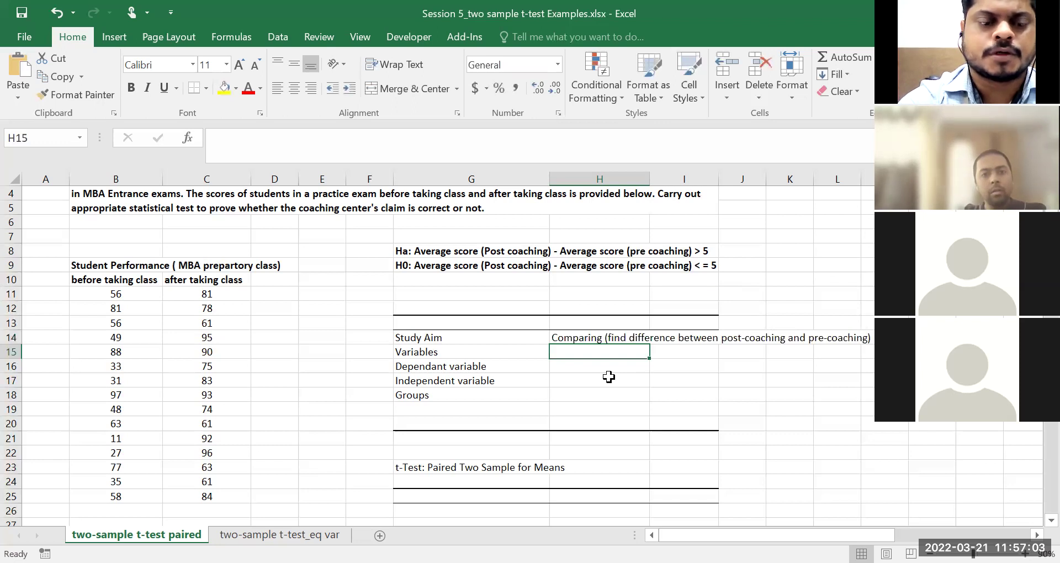
text(Study pe)
text(rfromance)
key(BackSpace)
key(BackSpace)
key(BackSpace)
key(BackSpace)
key(BackSpace)
key(BackSpace)
key(BackSpace)
text(ormance)
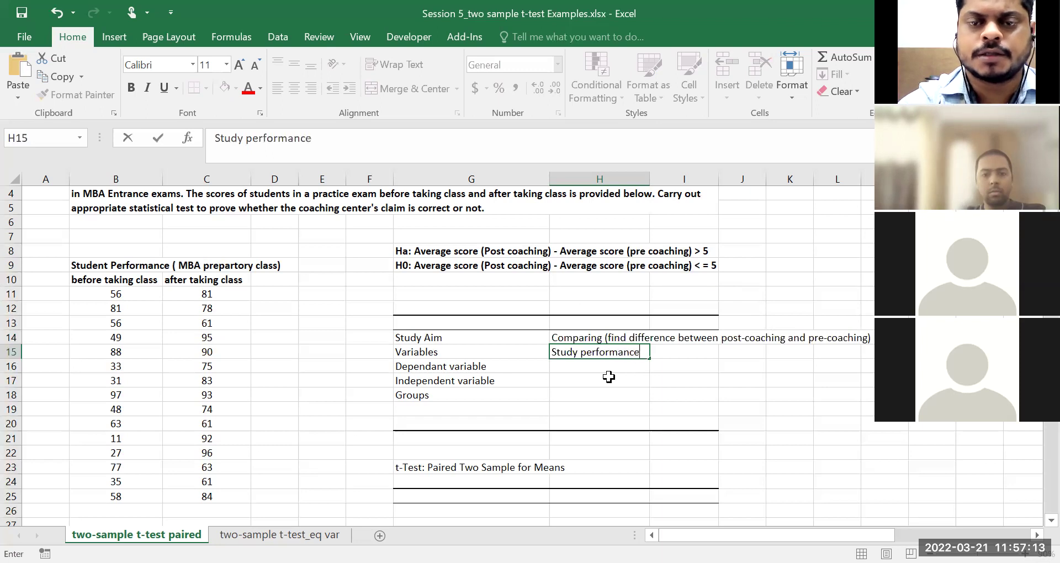
text( (marks)
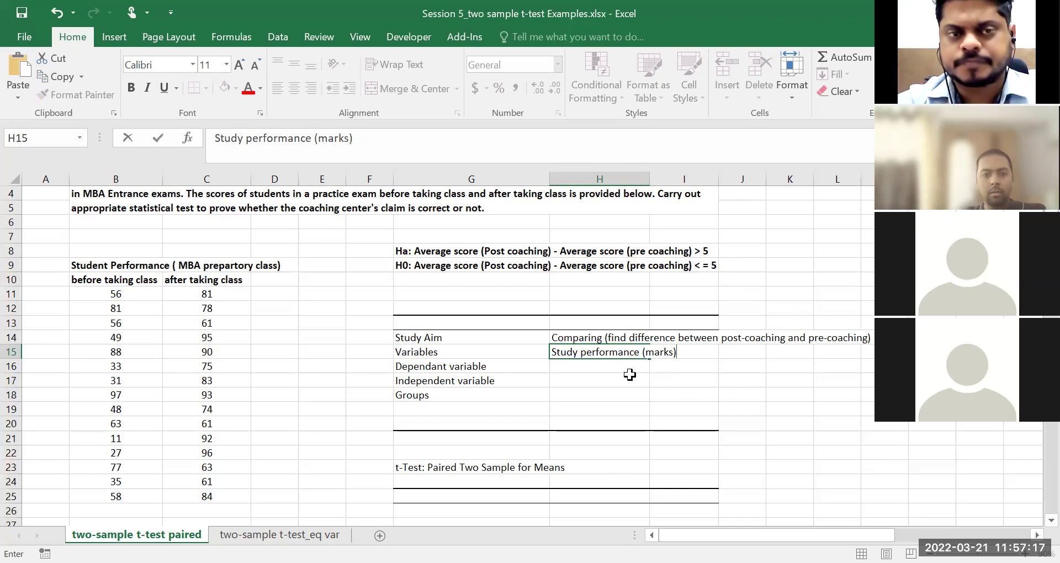
click(301, 279)
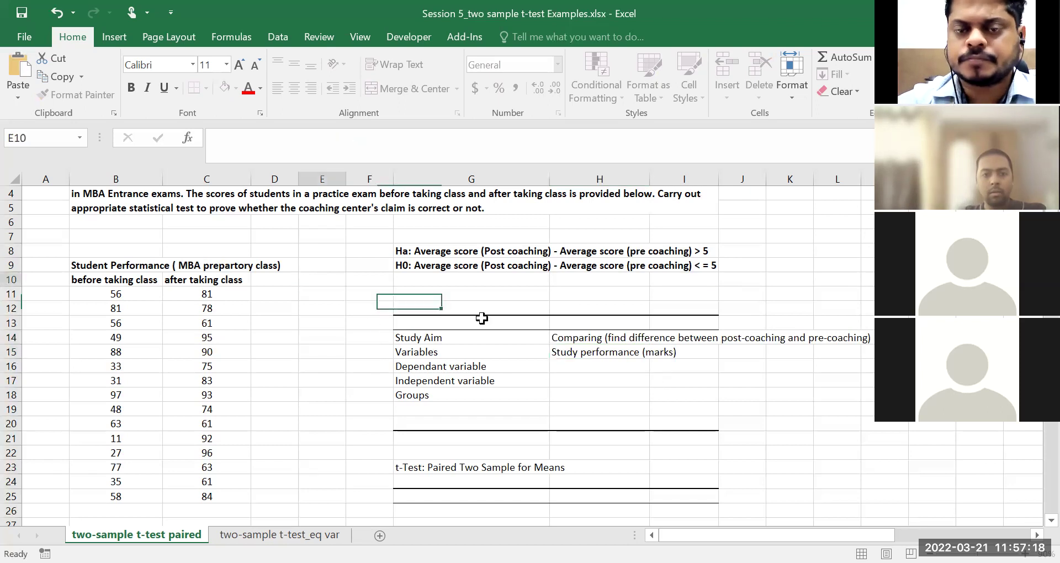
click(552, 346)
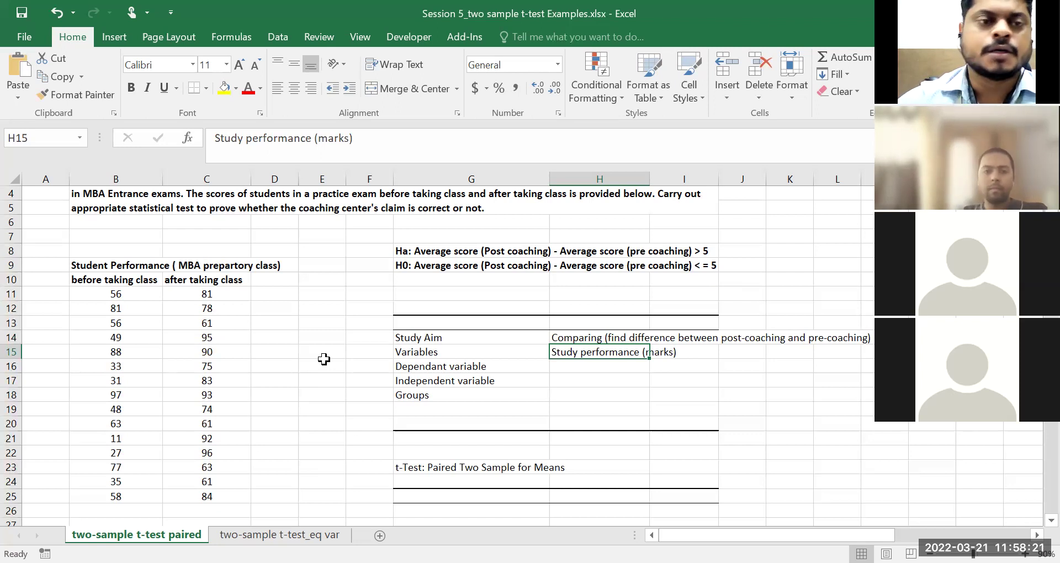
Step: Try deleting row 10 with the before/after class headers to view the scores as unlabelled data, and undo the deletion
right_click(11, 279)
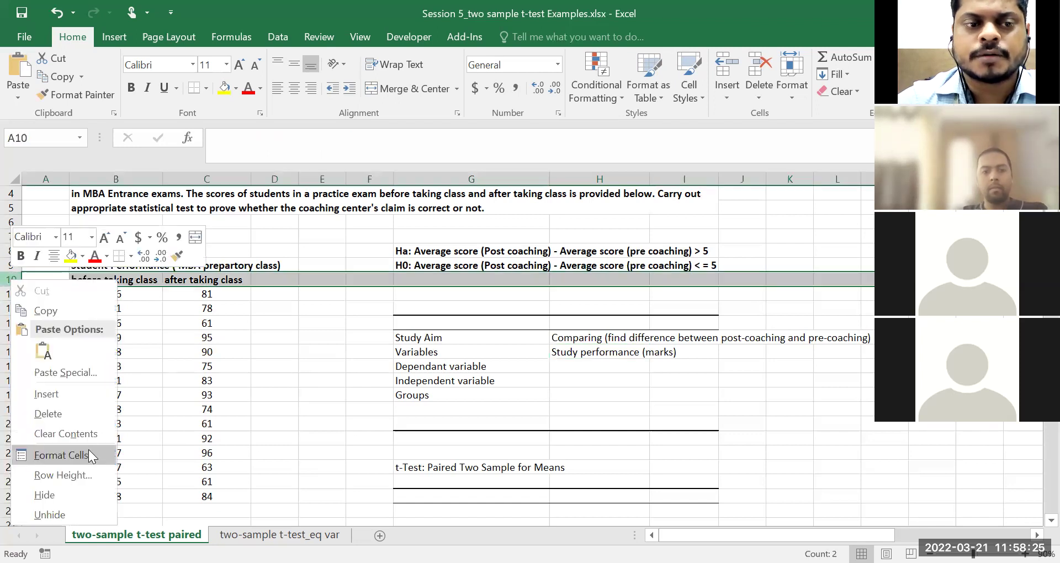
click(48, 414)
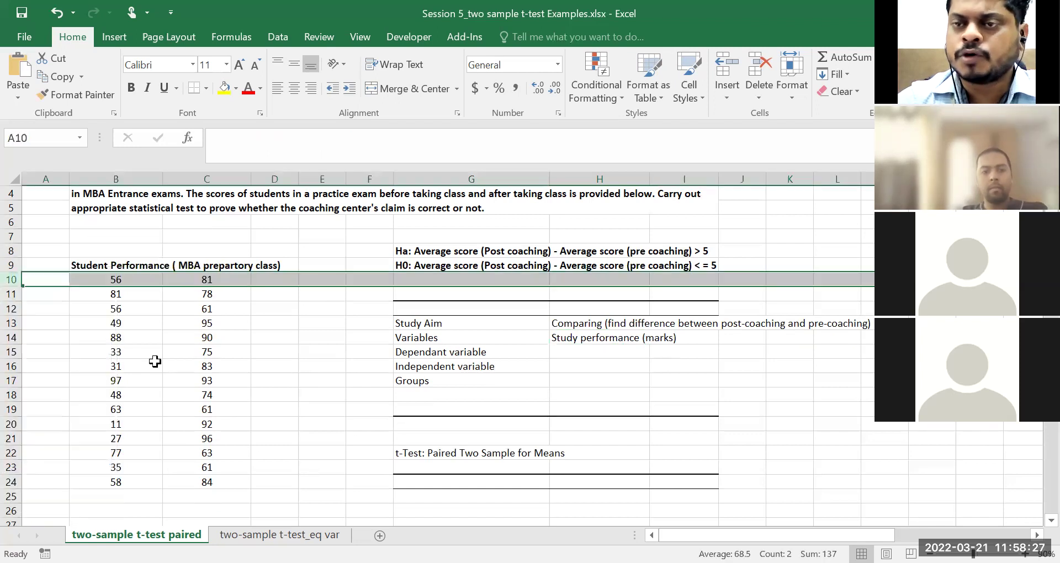
click(146, 309)
click(196, 363)
drag(141, 293, 226, 490)
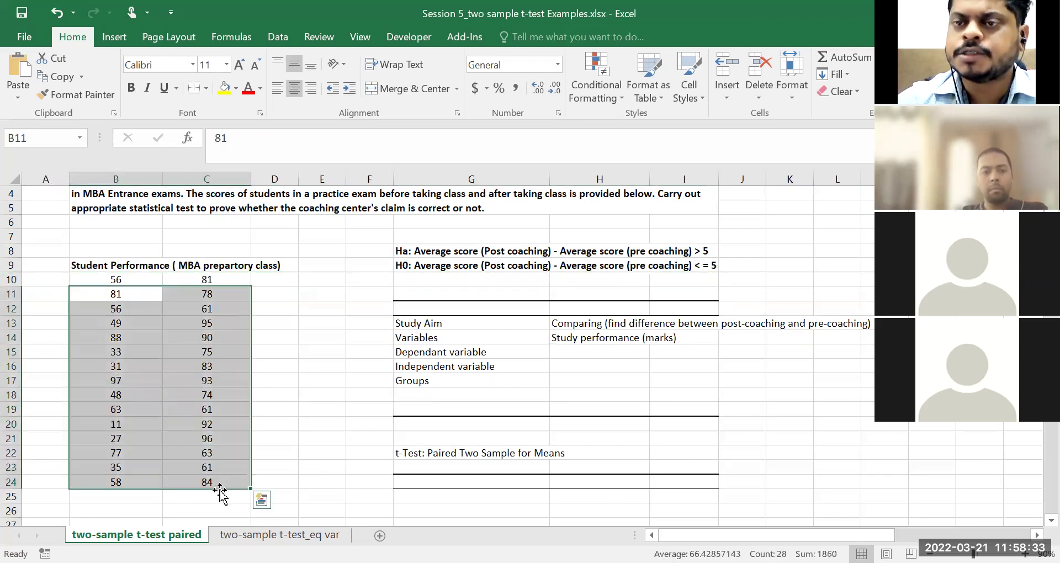
click(205, 423)
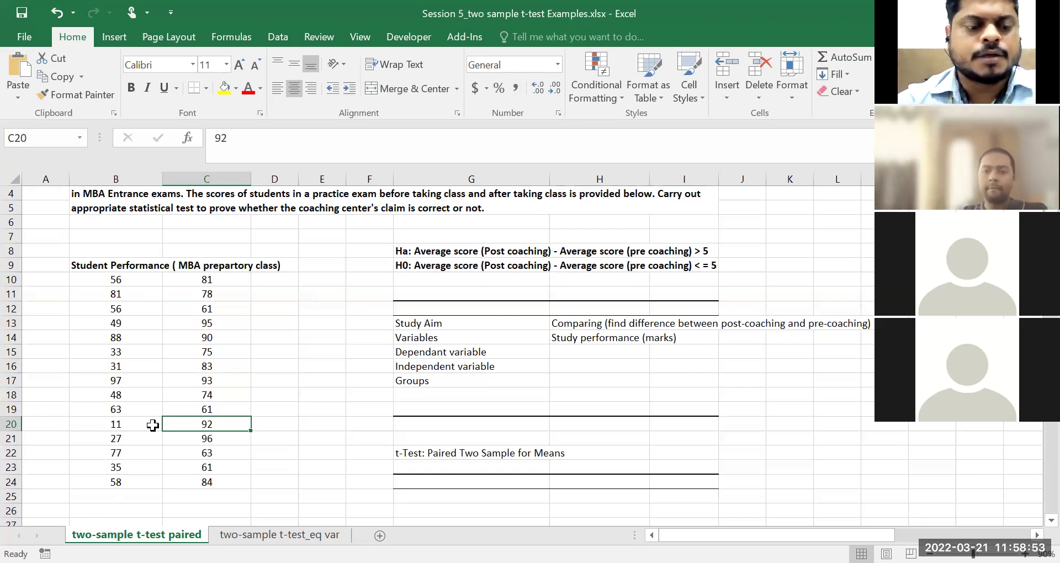
key(ctrl+z)
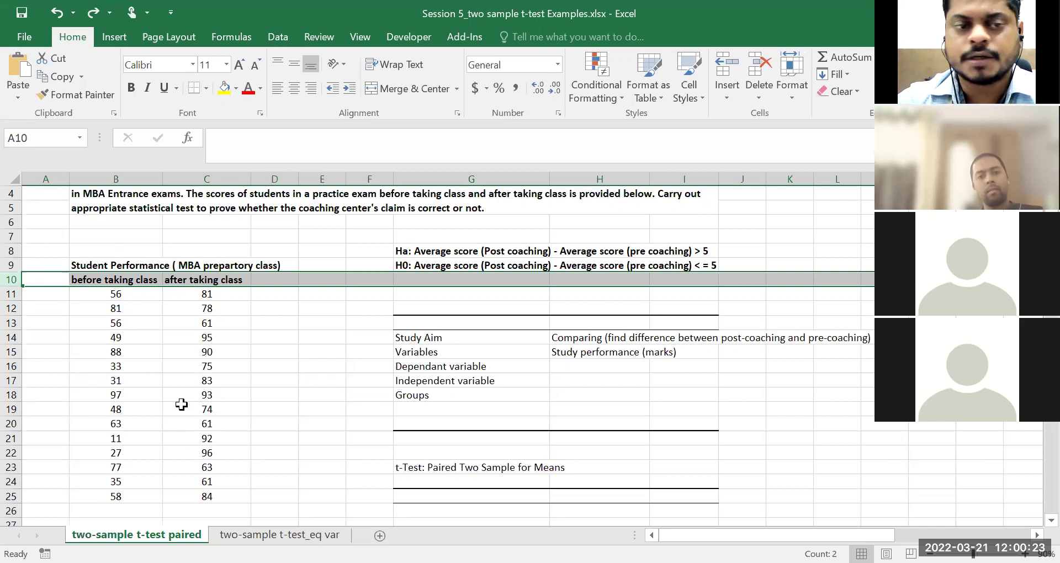
Step: Try stacking a copy of the after-class scores C11:C25 beneath the before-class scores from B26, and undo the paste
drag(202, 294, 206, 497)
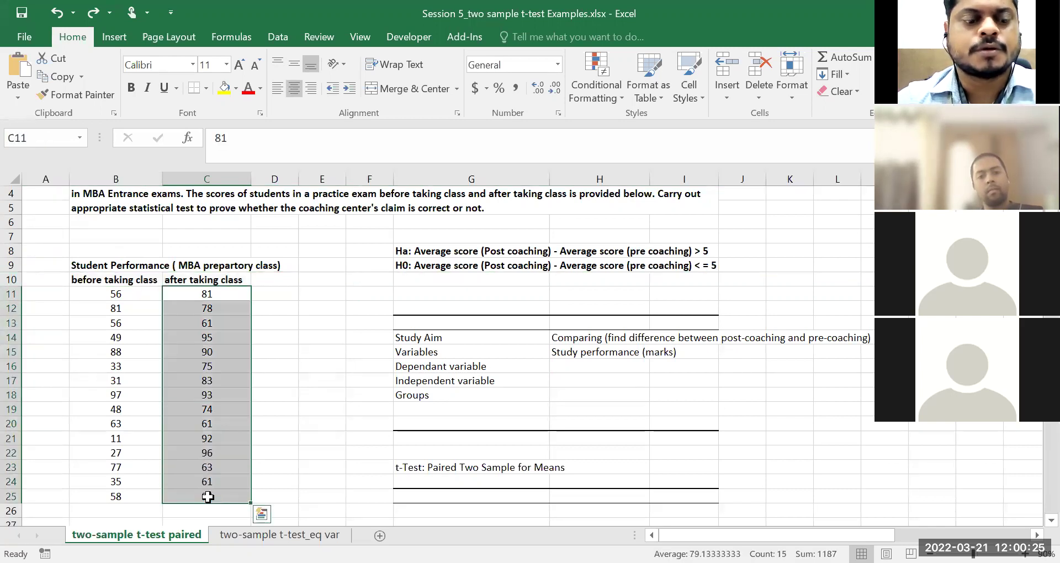
key(ctrl+c)
scroll(132, 427, down, 2)
click(131, 428)
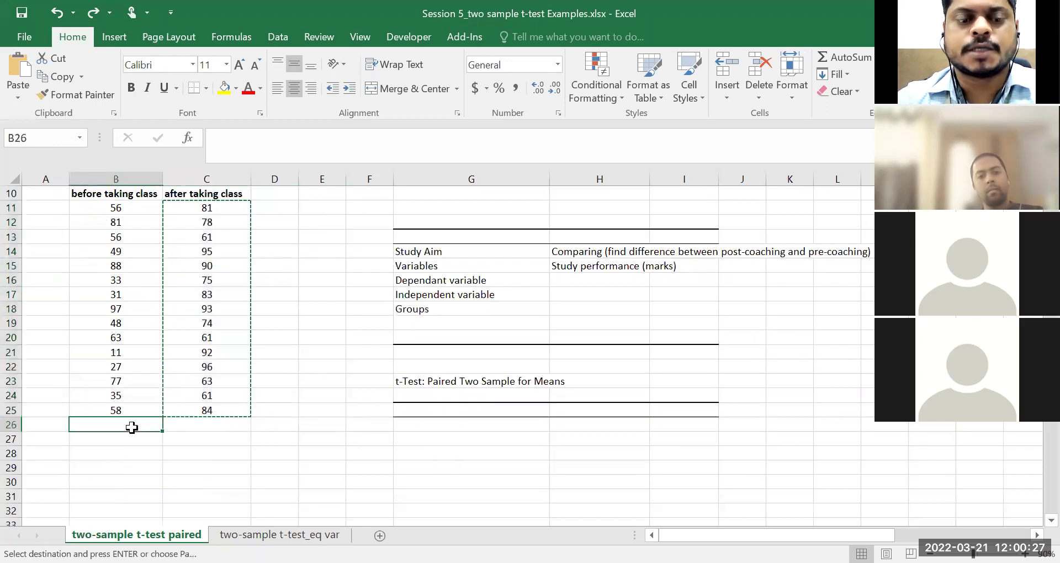
key(ctrl+v)
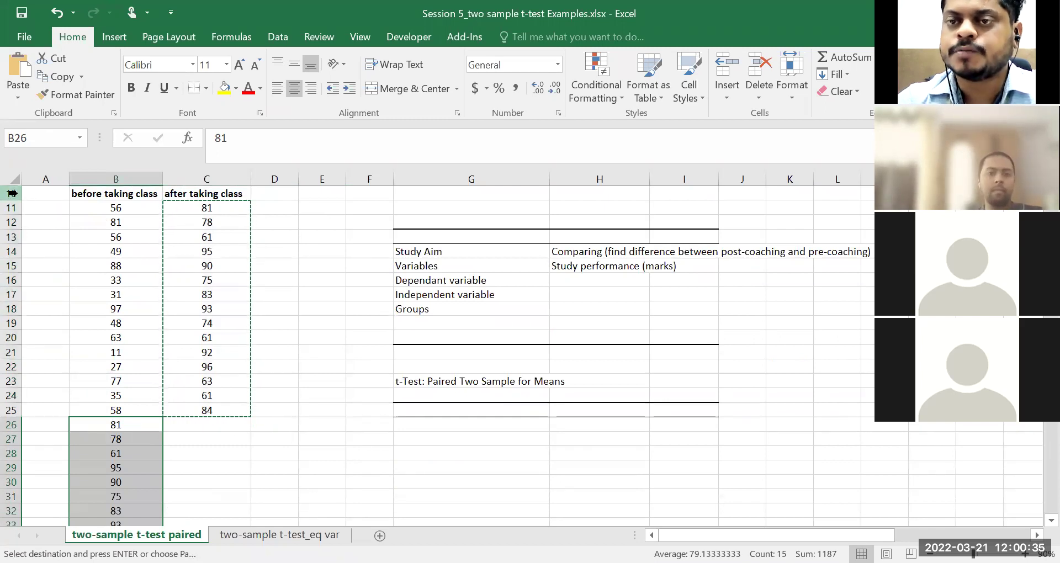
key(ctrl+z)
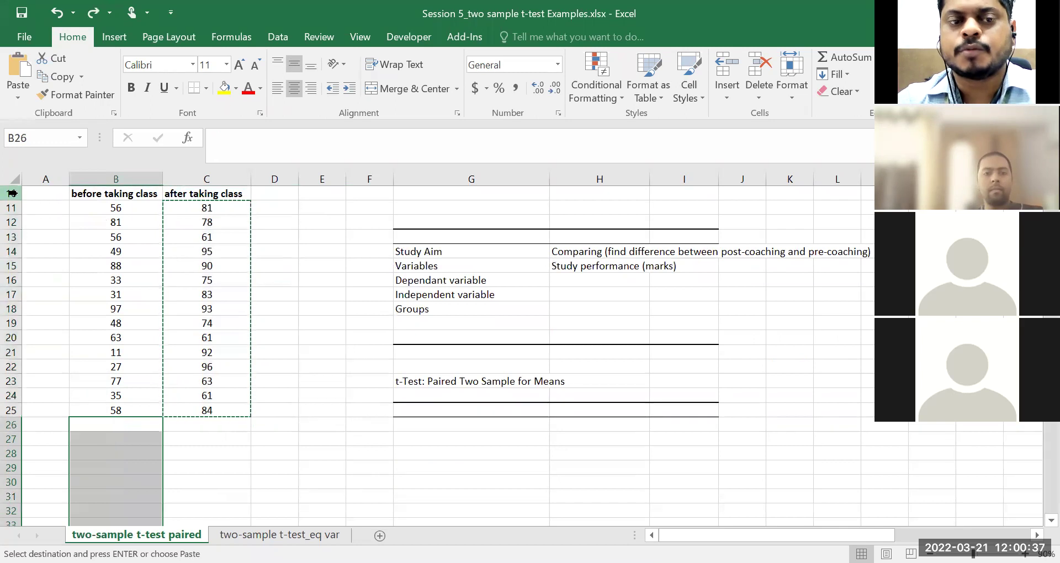
scroll(149, 339, up, 2)
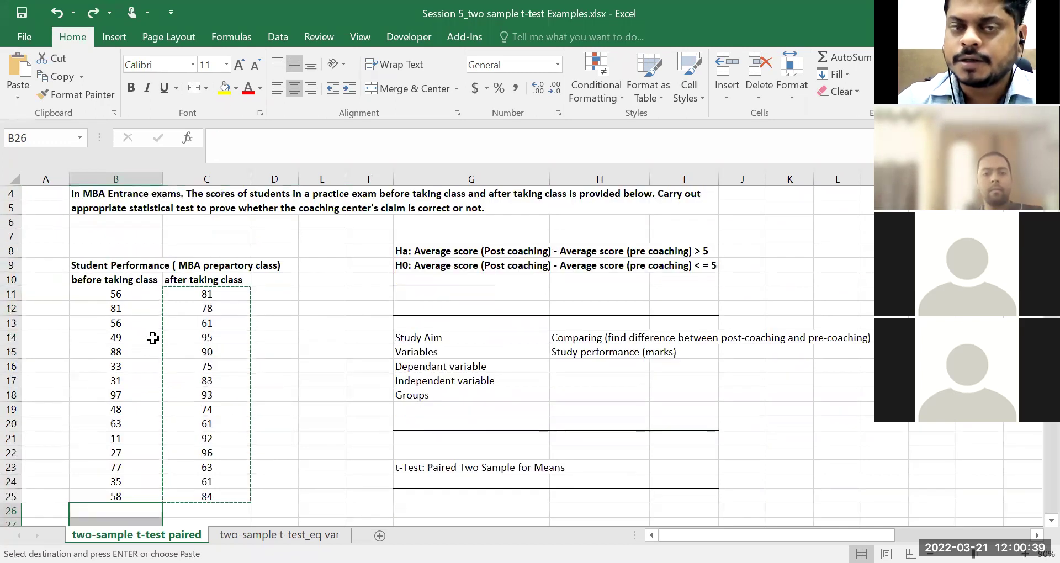
Step: Append ", coaching (" to the Variables entry in H15, after "Study performance (marks)"
click(148, 280)
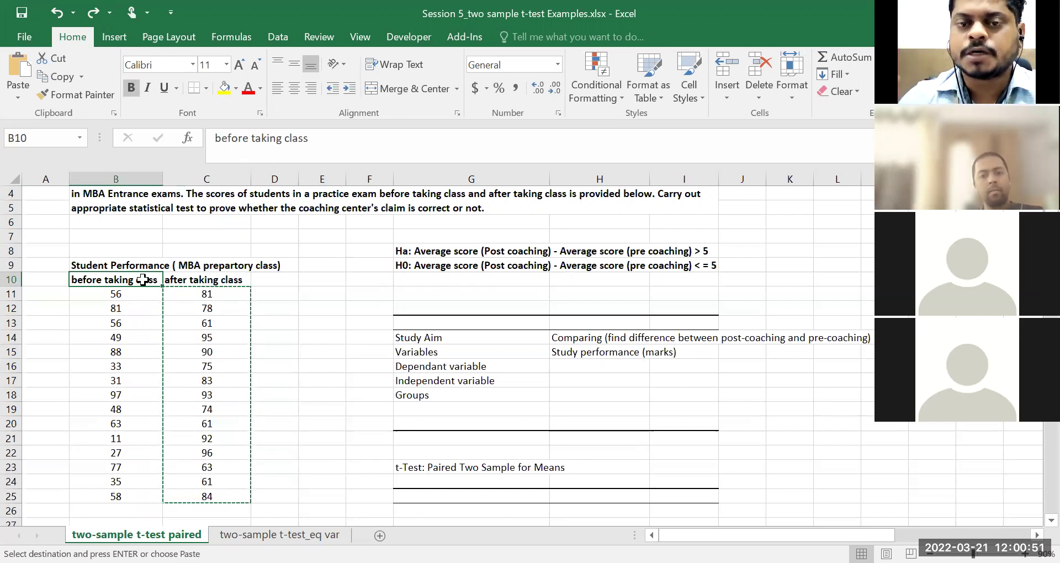
click(599, 352)
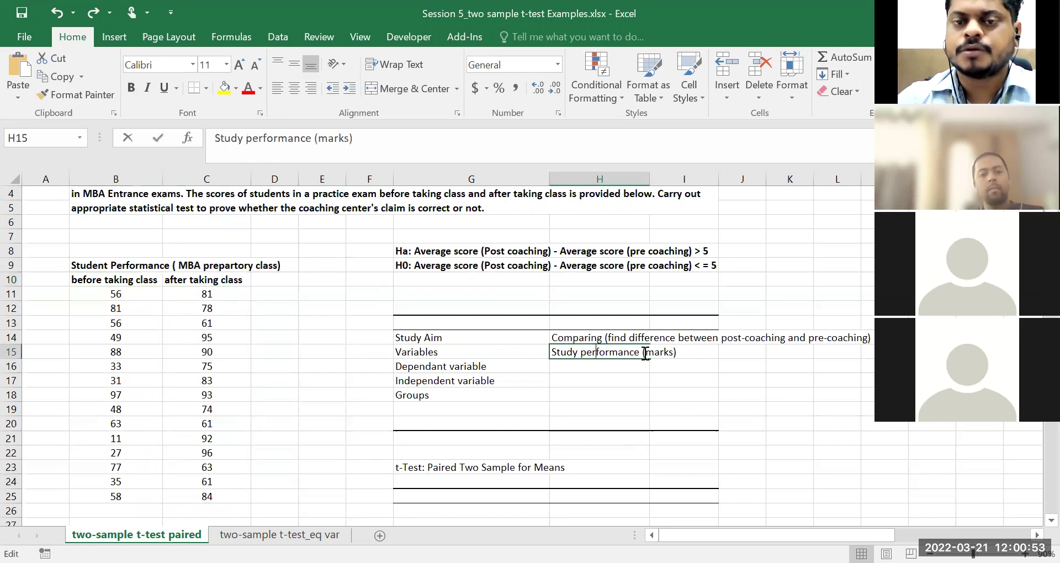
double_click(686, 352)
text(, coa)
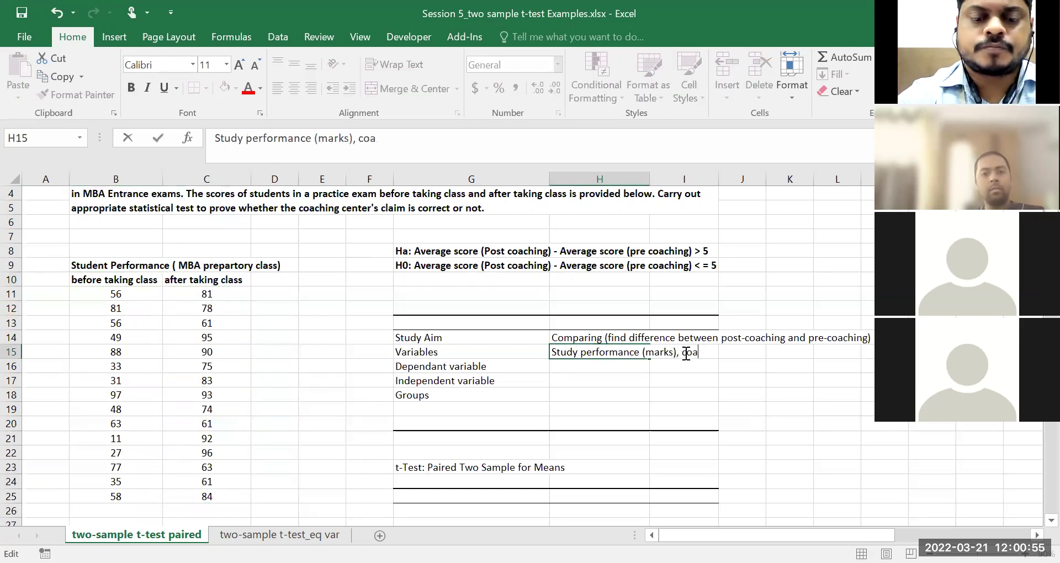
text(ching ()
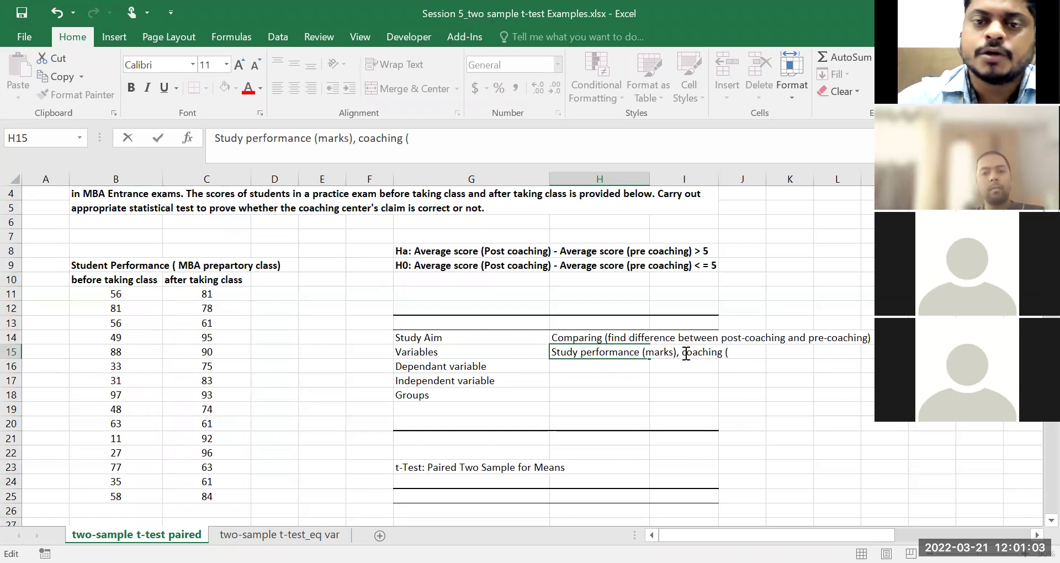
click(586, 378)
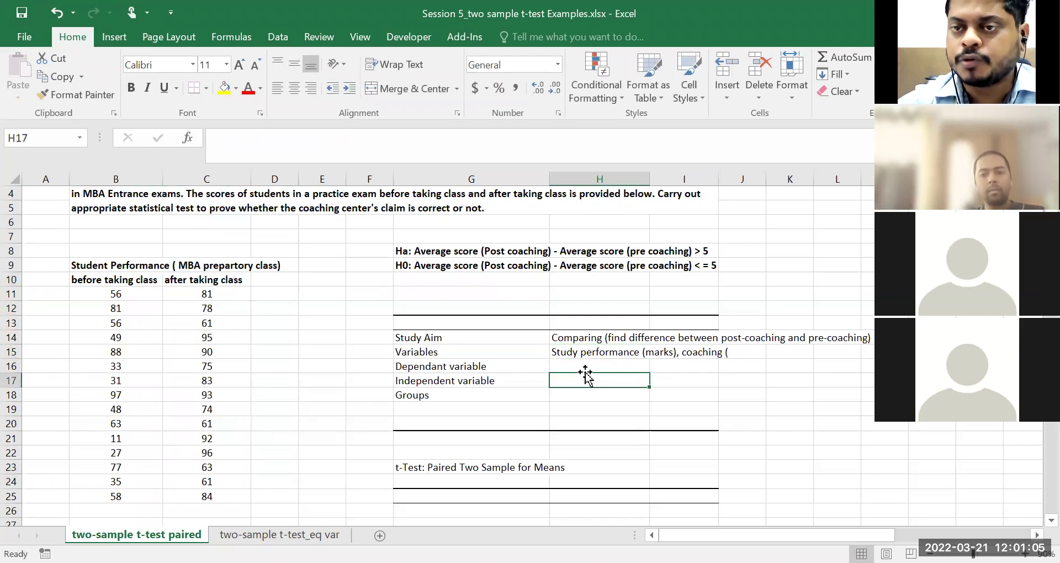
Step: Copy the Metric/Catagorical reference table J4:L5 from the two-sample t-test_eq var sheet to J4 of the two-sample t-test paired sheet
click(591, 353)
scroll(591, 353, up, 1)
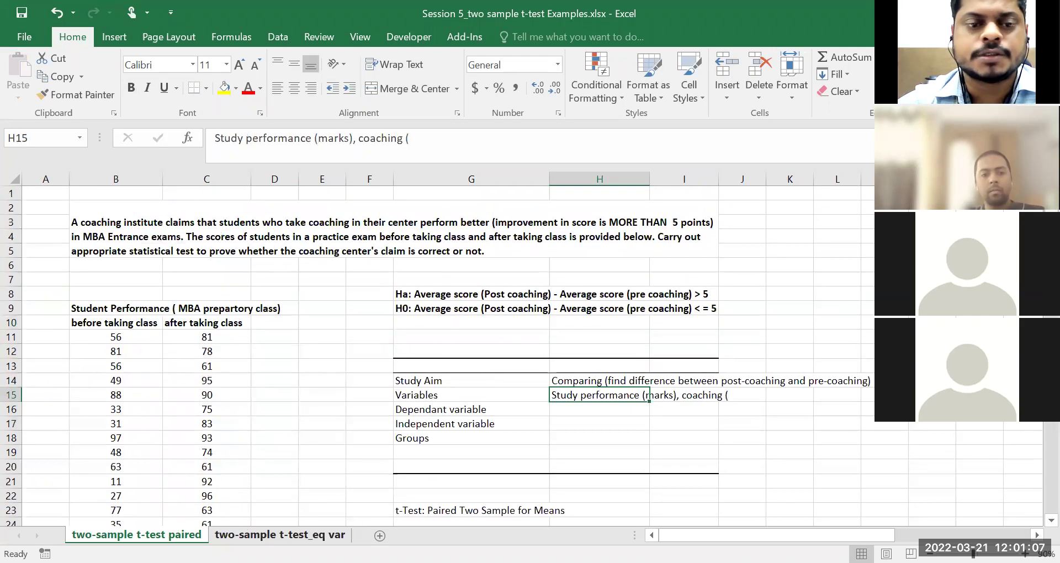
key(ctrl+Page_Down)
scroll(556, 350, up, 14)
drag(642, 232, 788, 248)
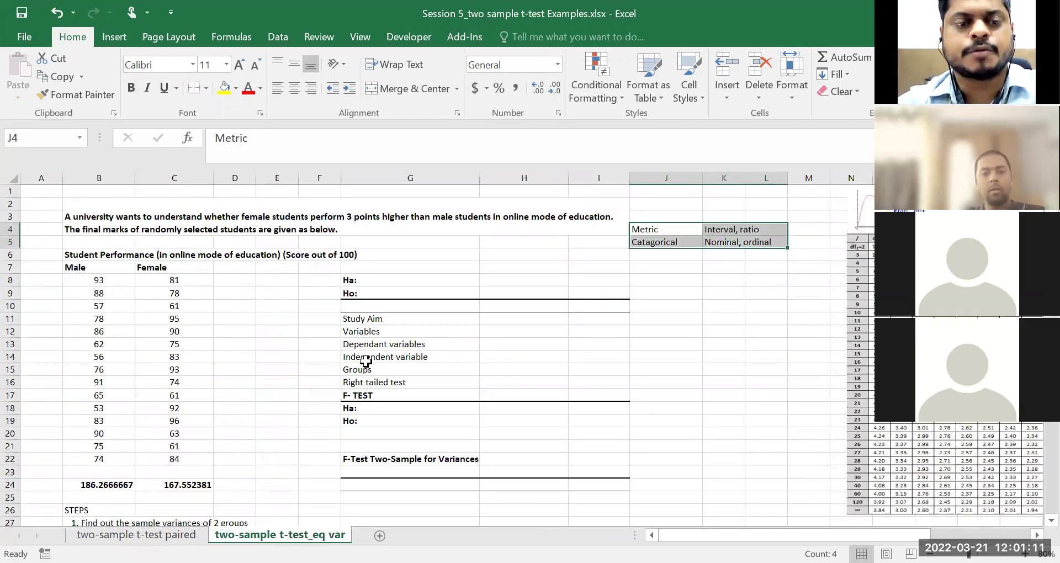
key(ctrl+c)
key(ctrl+Page_Up)
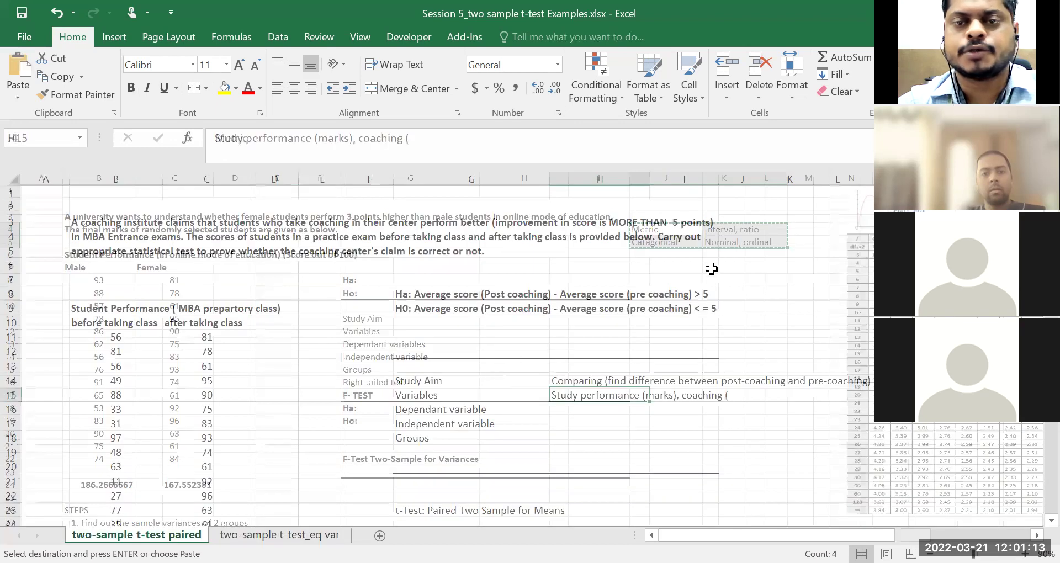
click(754, 237)
key(ctrl+v)
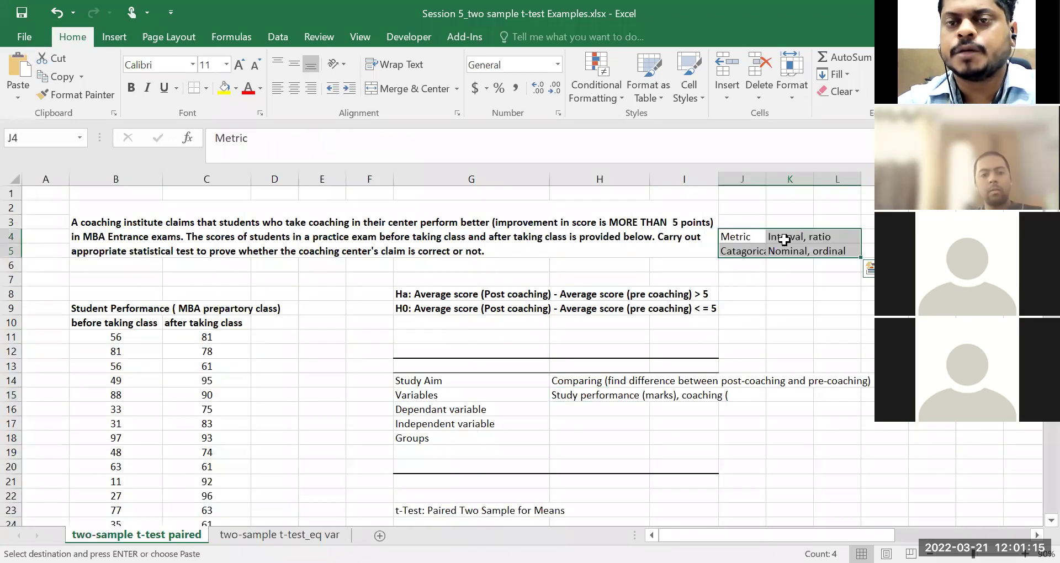
Step: Bold "Metric" in J4 and "Nominal, ordinal" in K5, and auto-fit the width of column J
click(785, 237)
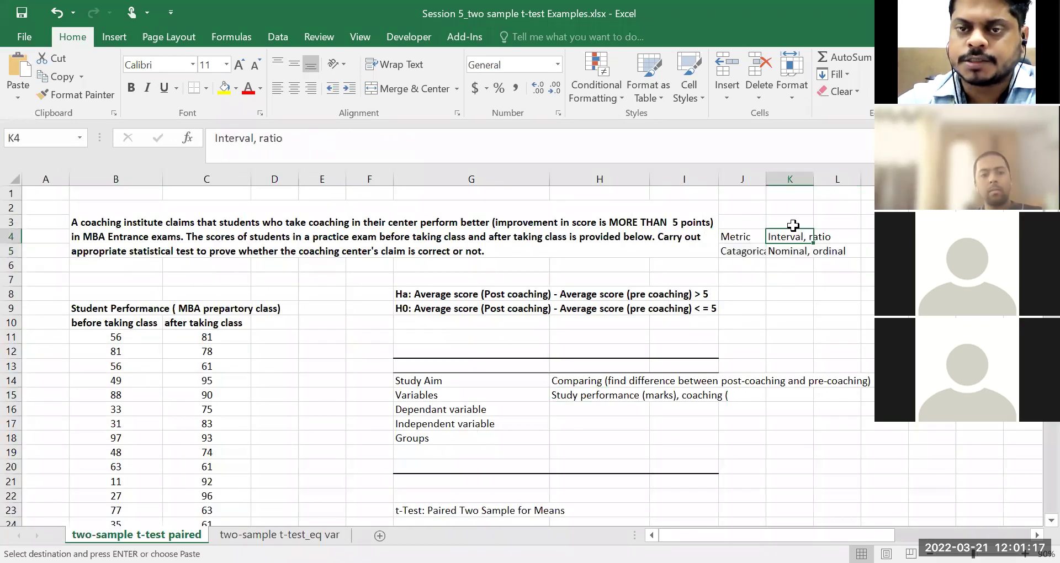
click(757, 239)
key(ctrl+b)
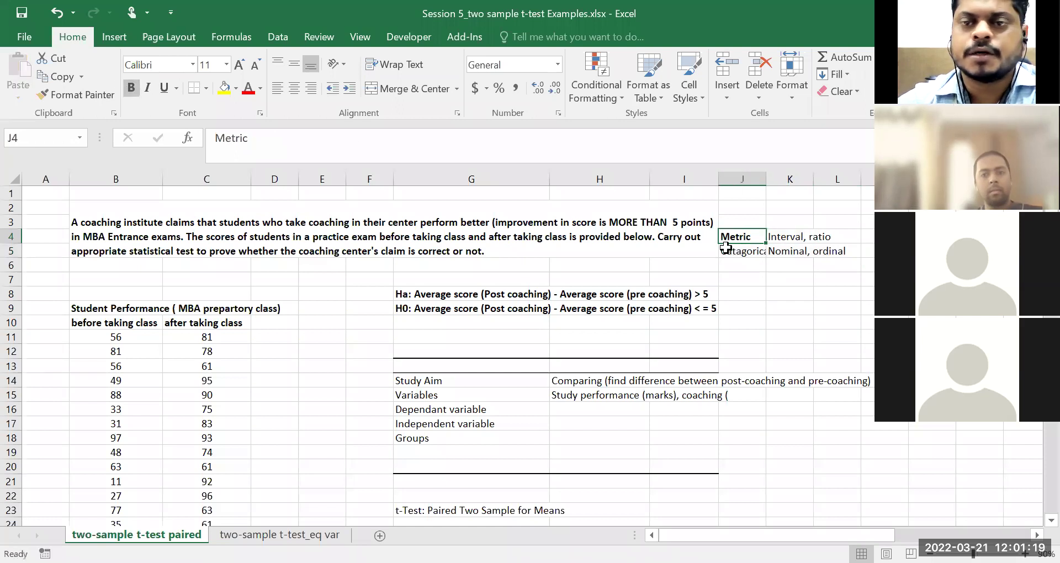
click(789, 252)
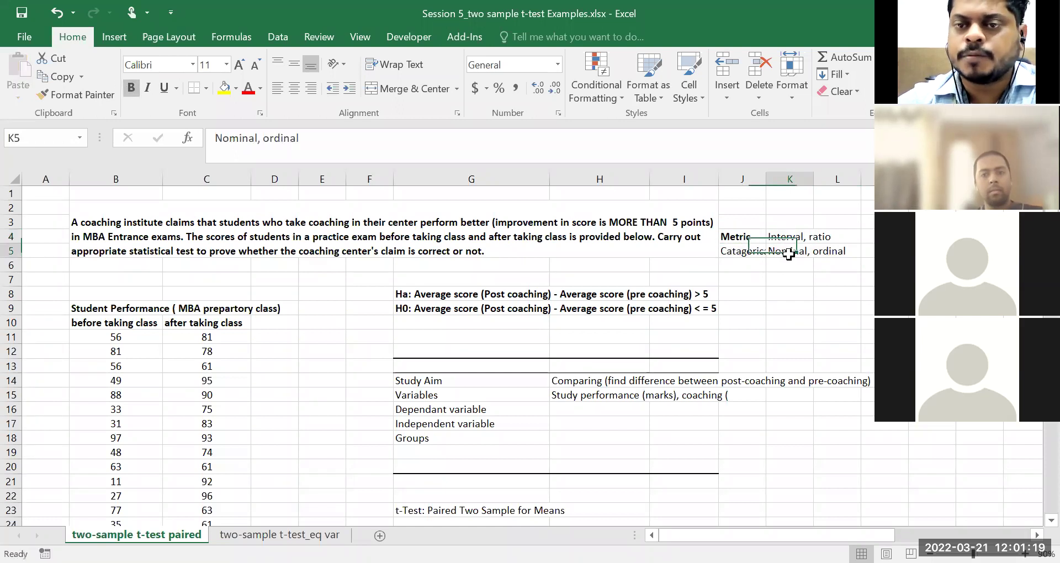
click(134, 90)
click(742, 251)
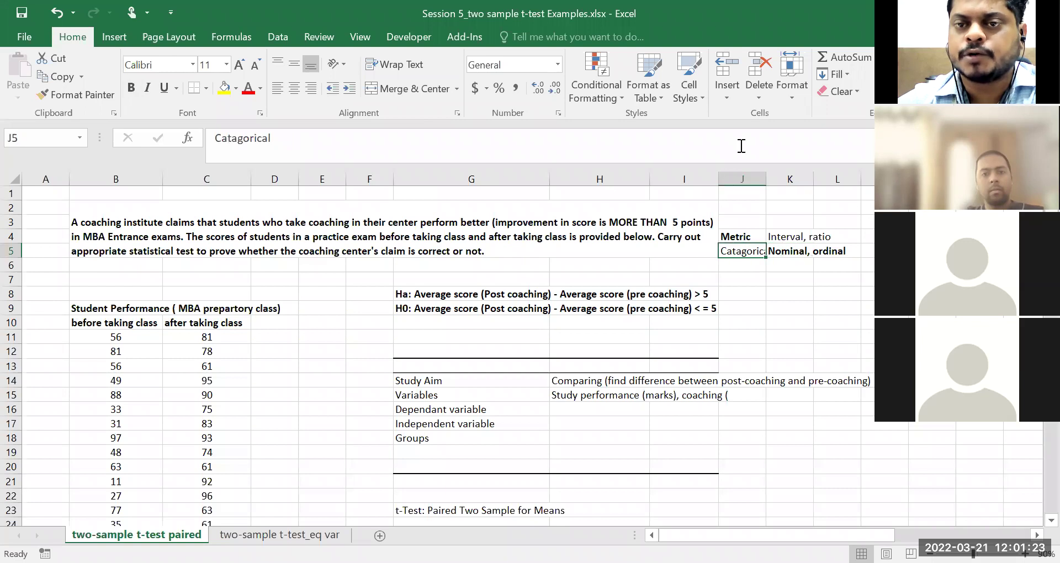
double_click(765, 181)
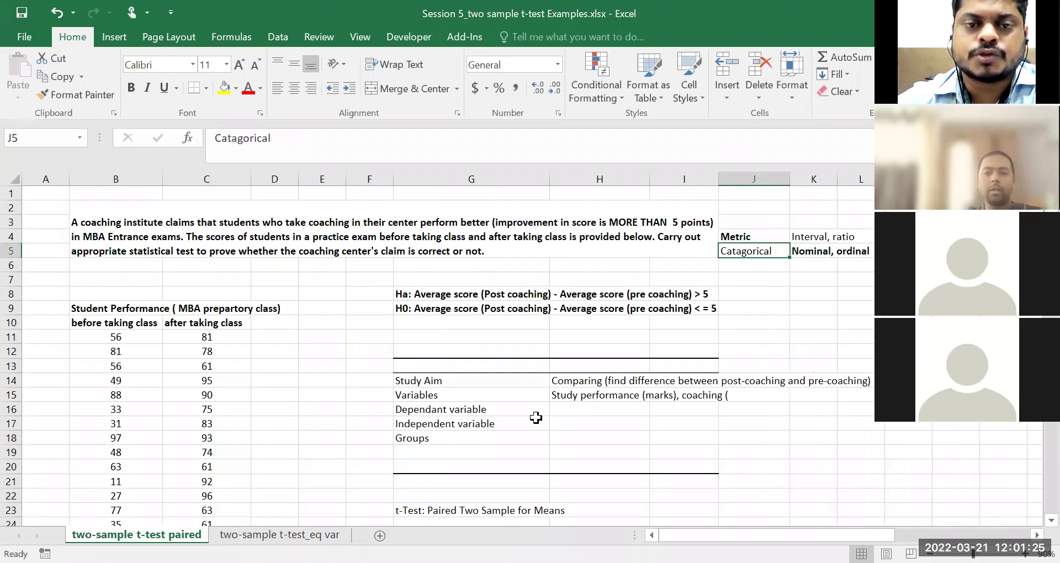
Step: Edit the Variables entry in H15 to read "Study performance (metric), coaching (catagorical)"
click(591, 395)
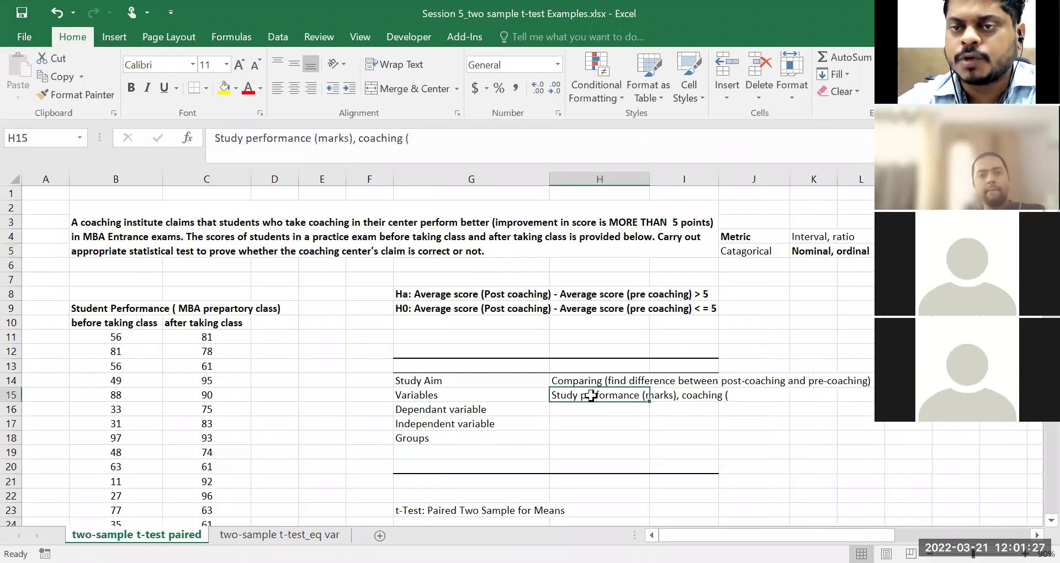
double_click(638, 395)
double_click(651, 396)
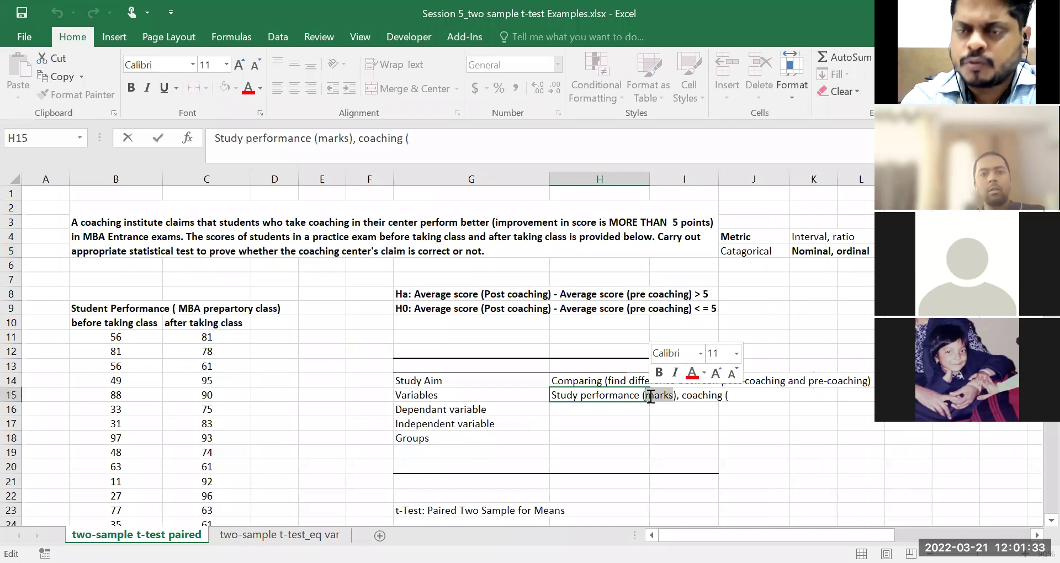
text(met)
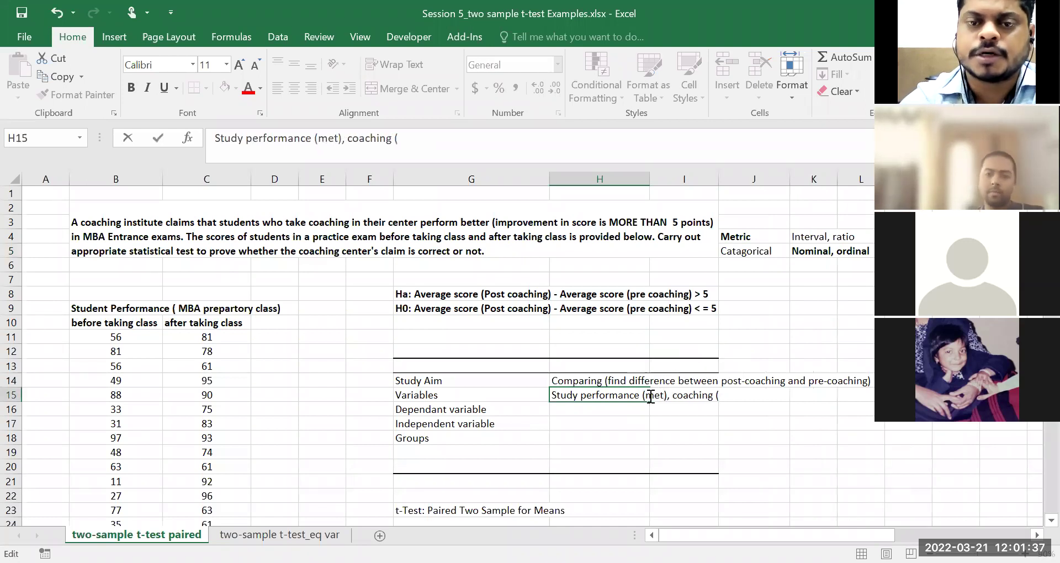
text(ric)
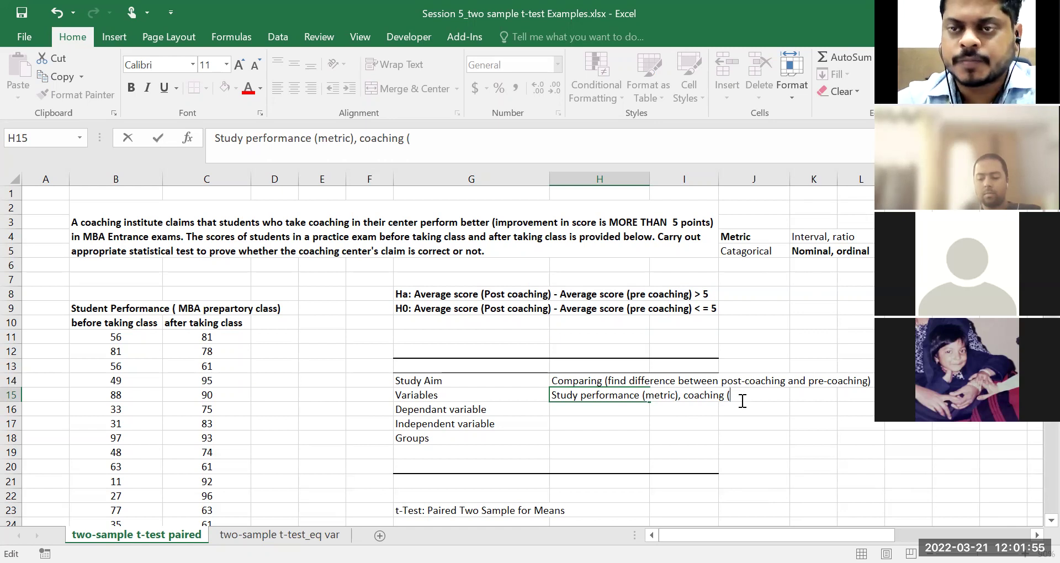
text(atago)
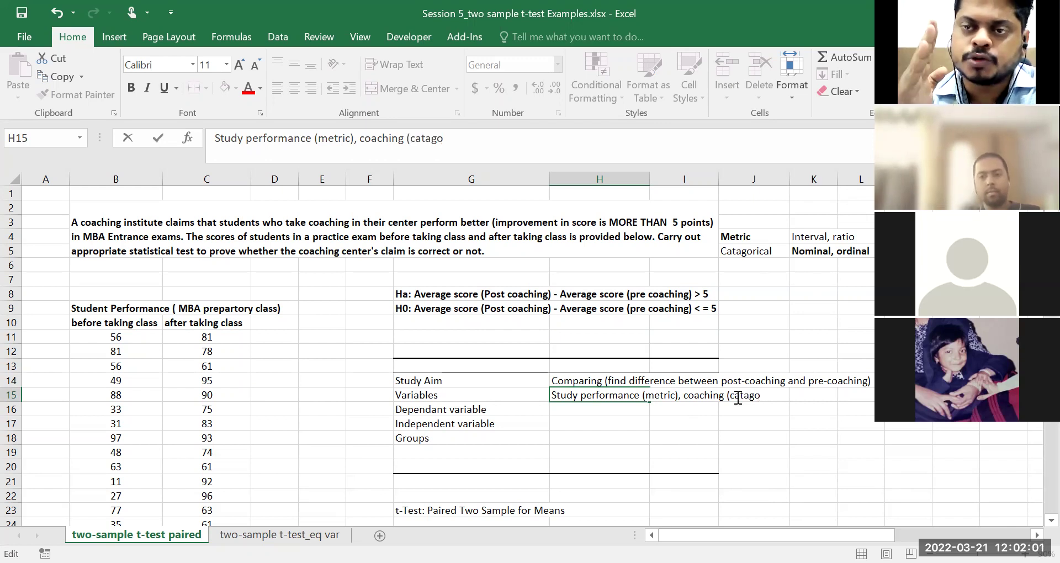
text(r)
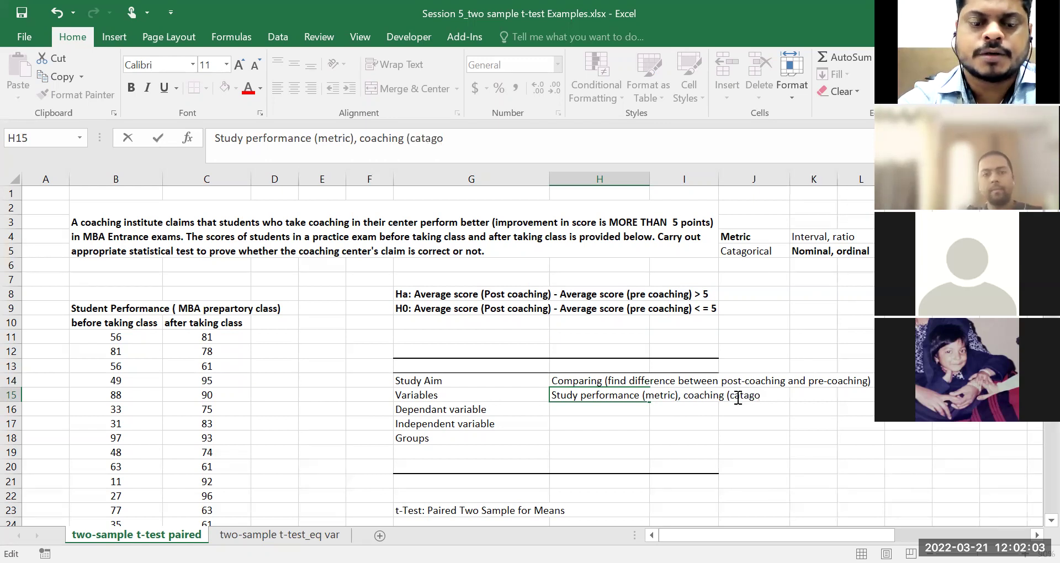
text(ical))
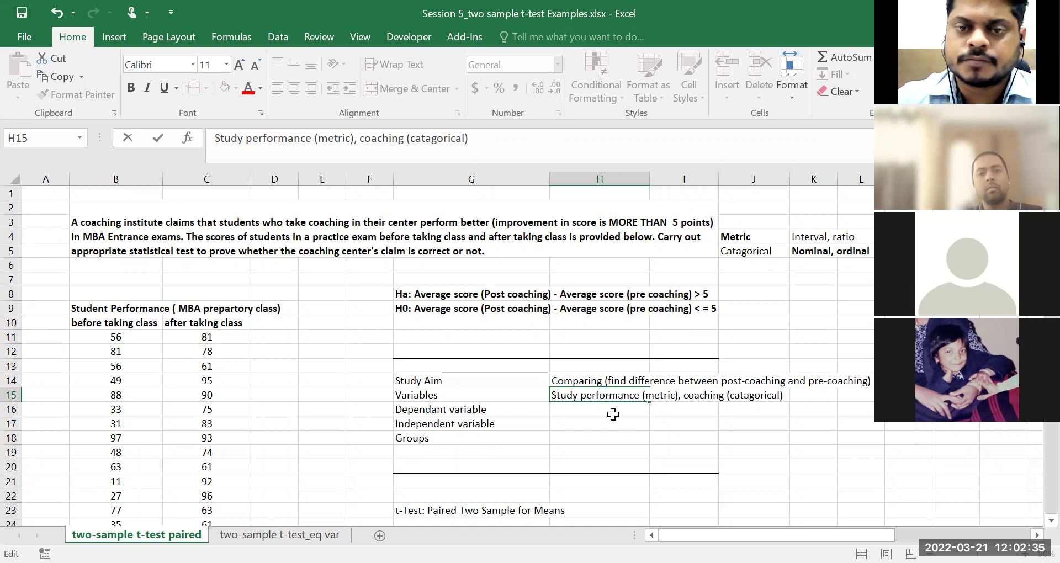
Step: Copy "Study performance (metric)" from the H15 text into H16 as the dependant variable
click(596, 396)
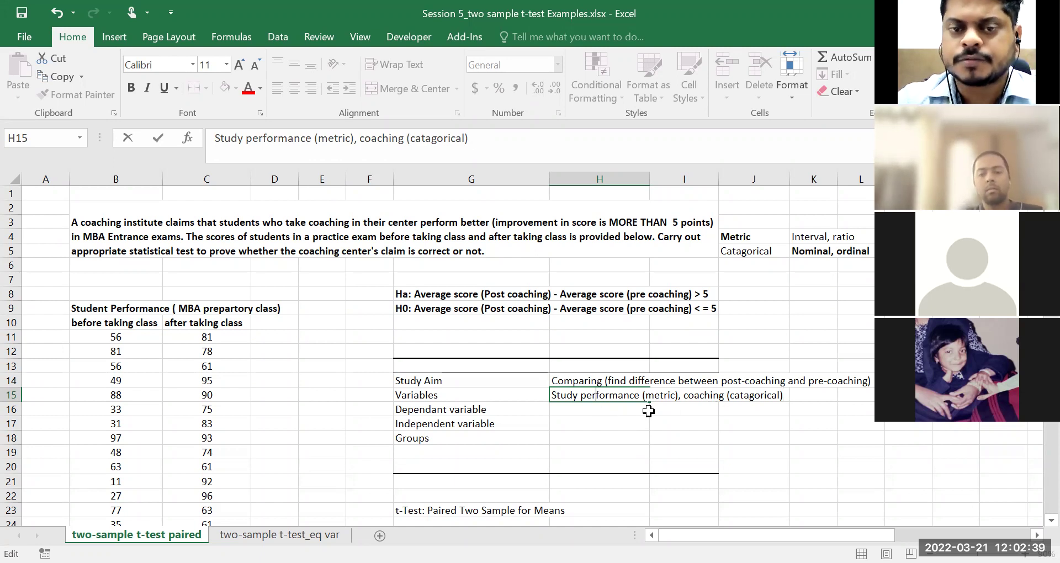
drag(551, 396, 682, 396)
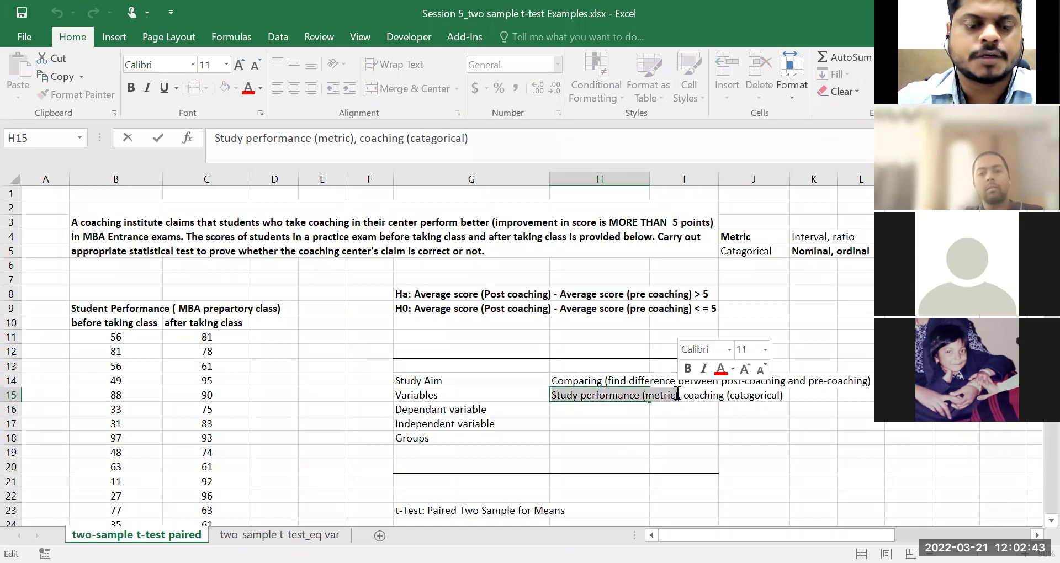
click(581, 409)
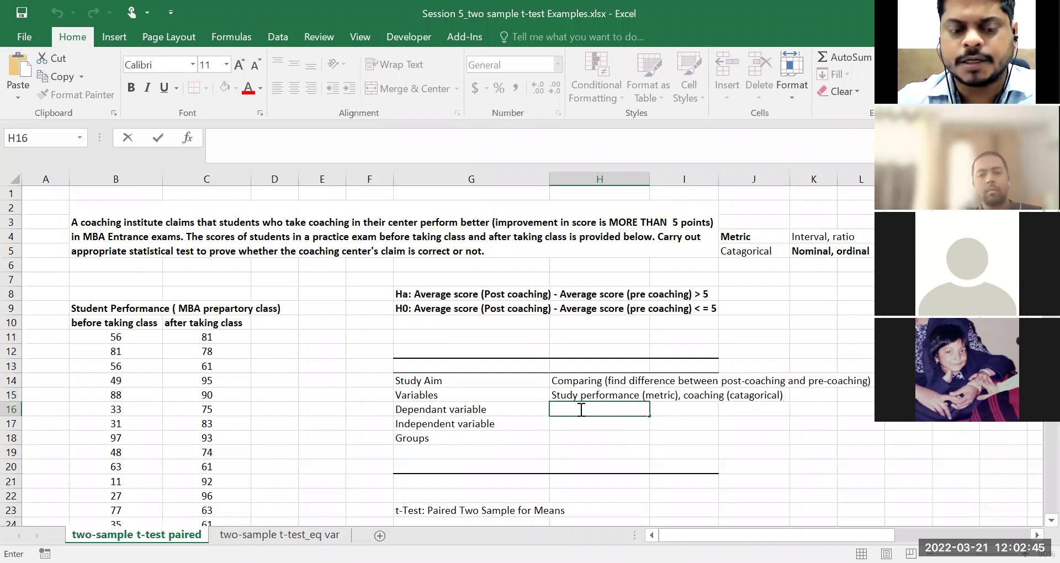
key(ctrl+v)
key(Return)
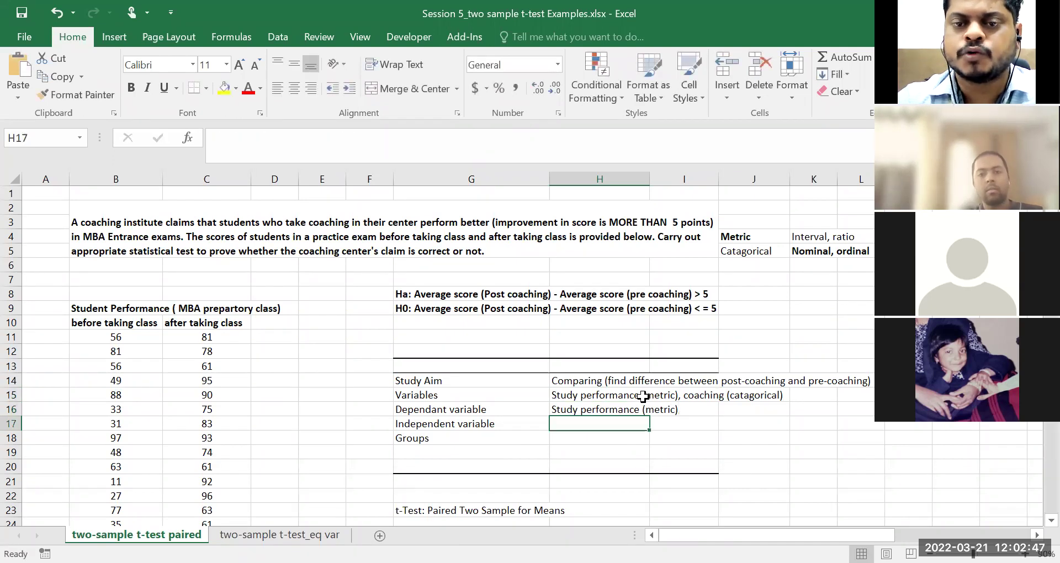
Step: Copy "coaching (catagorical)" from the H15 text into H17 as the independent variable
click(670, 397)
double_click(683, 396)
drag(683, 396, 783, 397)
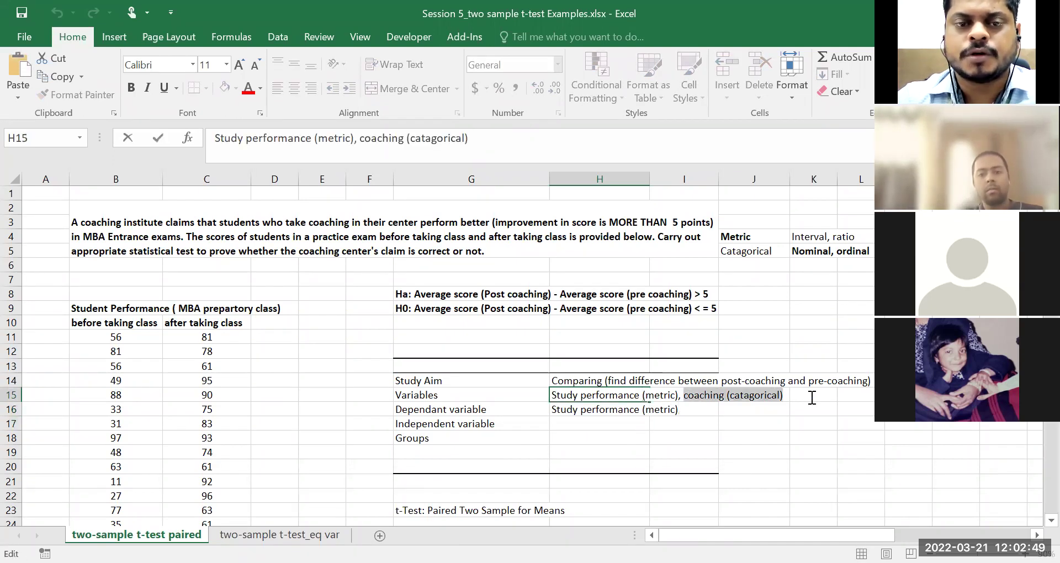
key(ctrl+c)
click(561, 425)
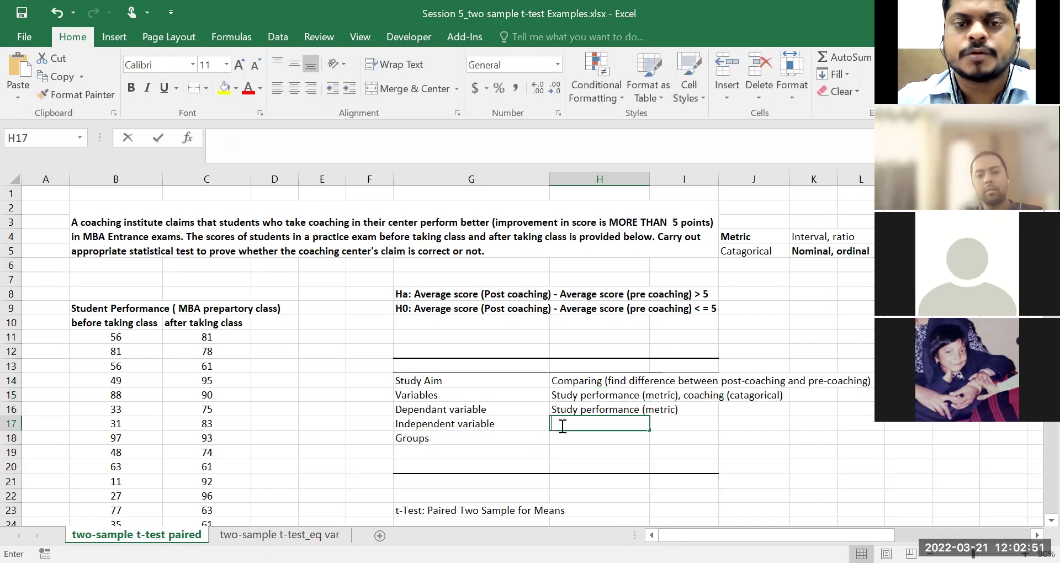
key(ctrl+v)
Step: Fill in the Groups row in H18 with "2 groups (pre-coaching, post-coaching)"
click(579, 440)
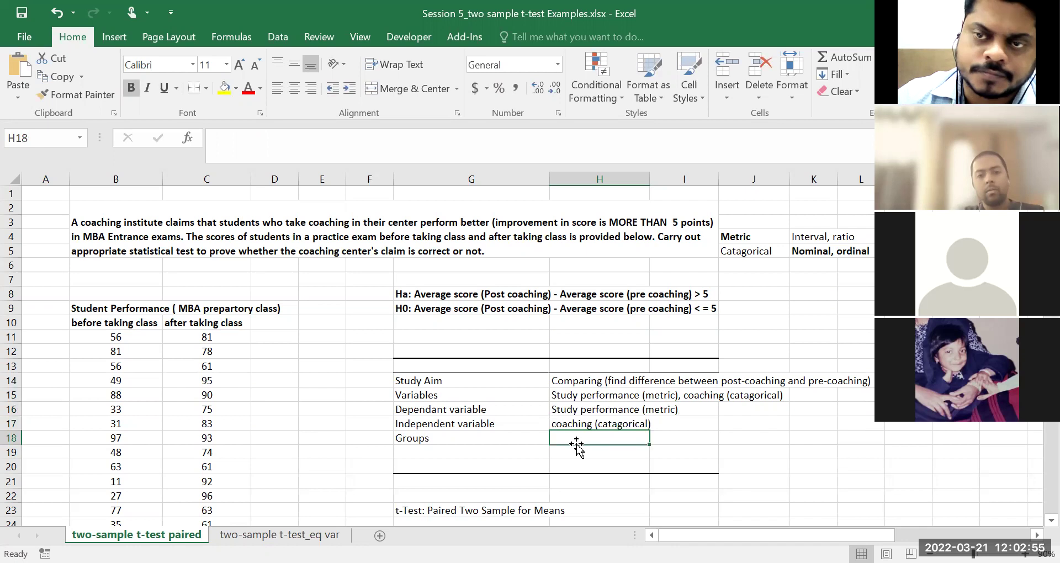
text(2 g)
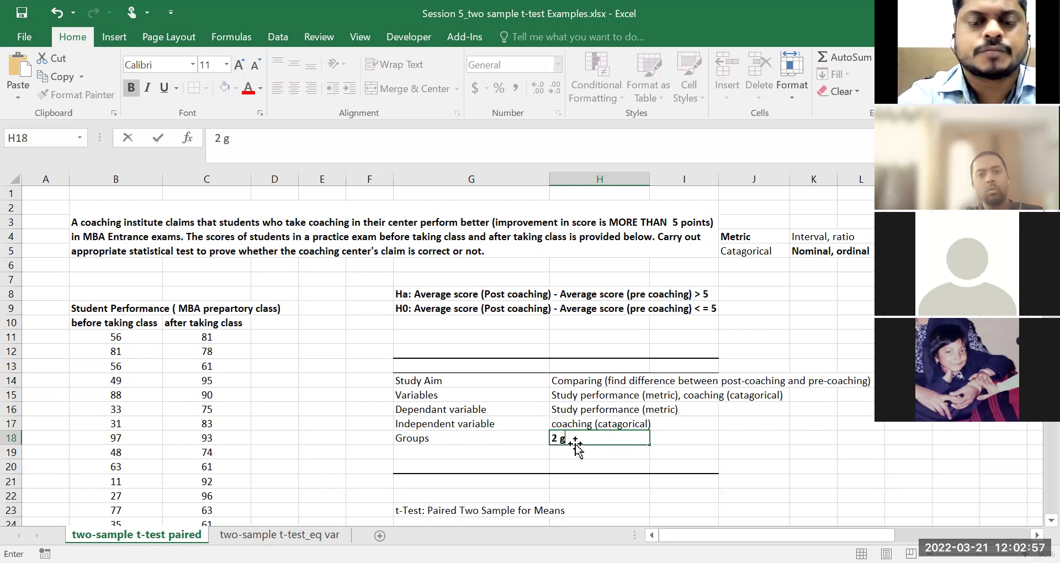
text(roups (pr)
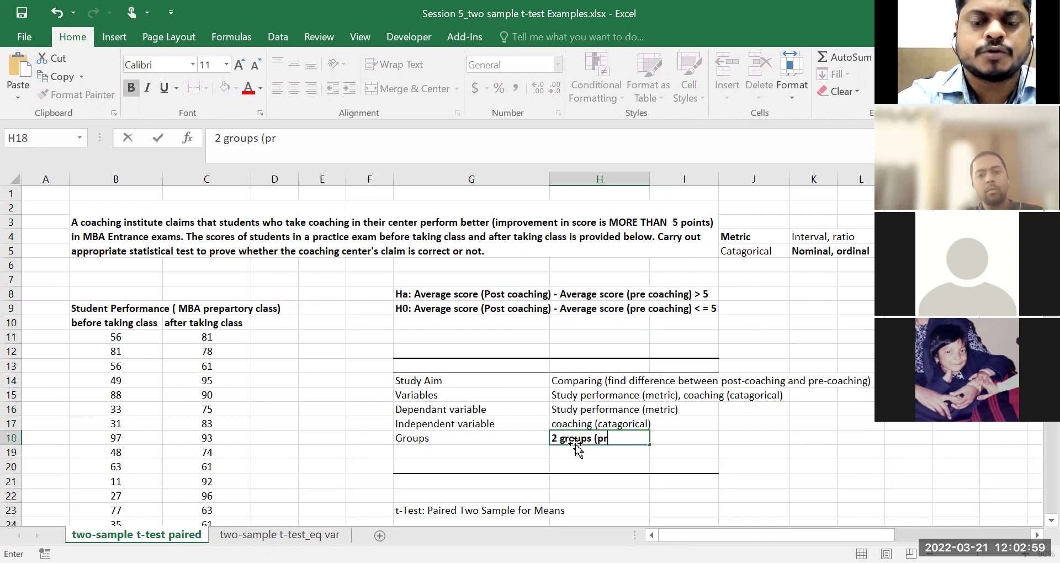
text(e-coachin)
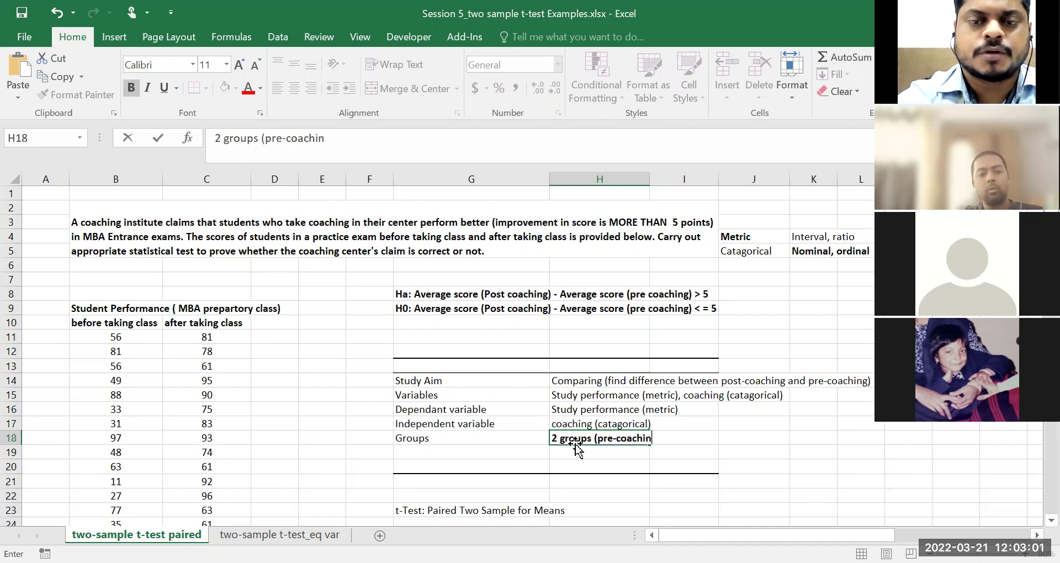
text(g, post-coaching)
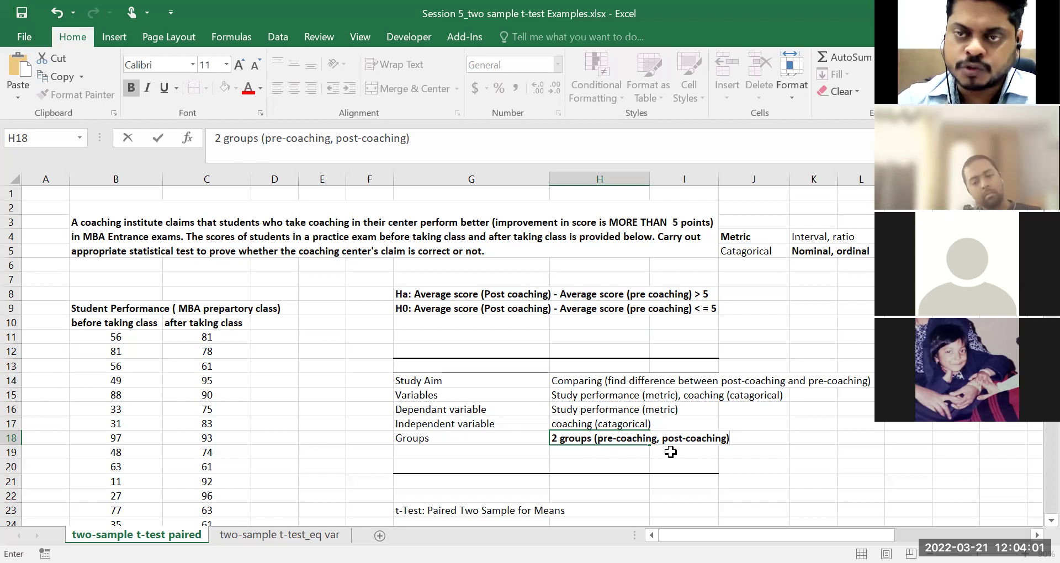
click(523, 462)
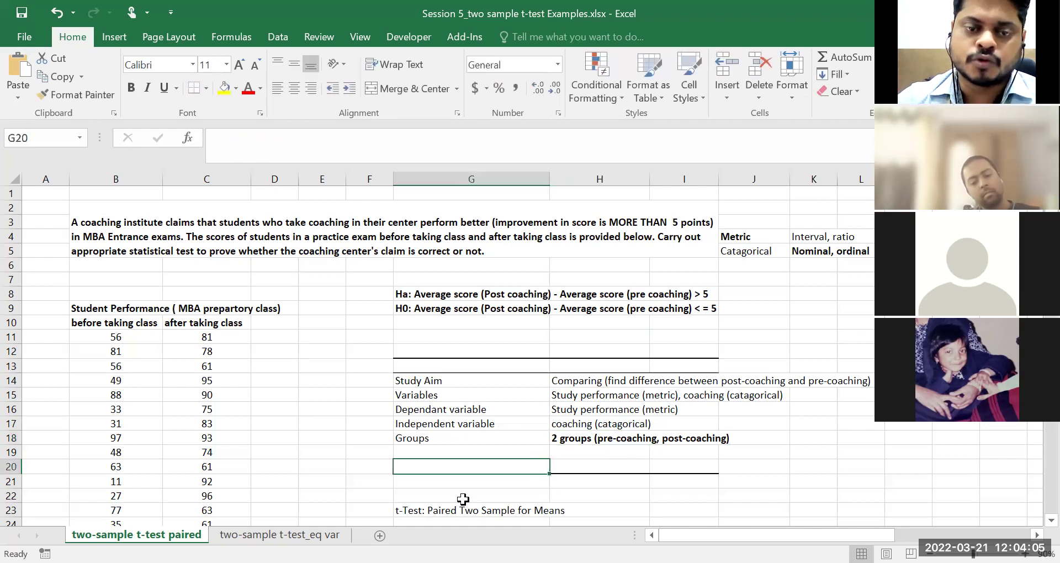
click(447, 504)
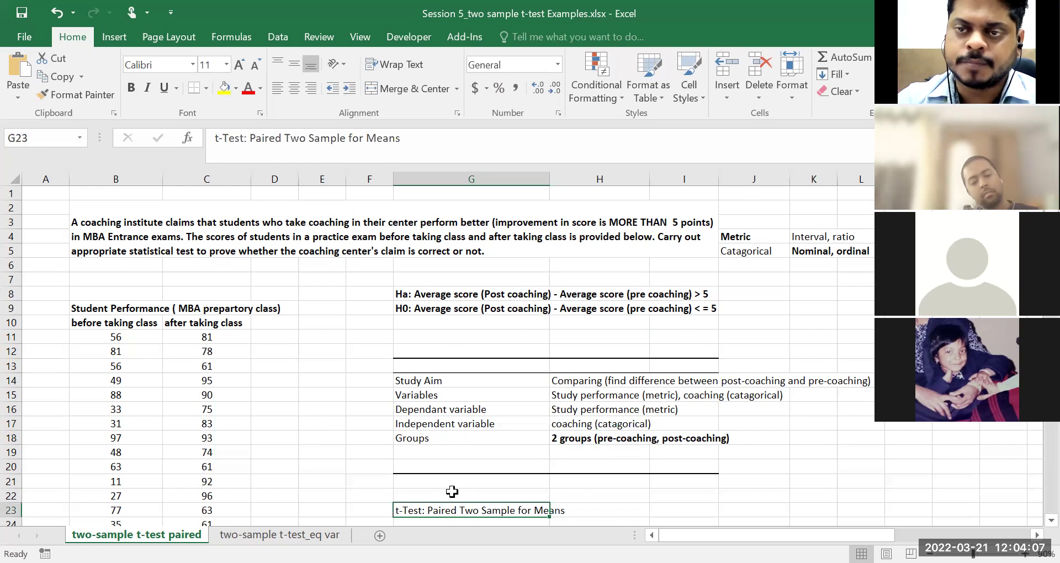
click(484, 447)
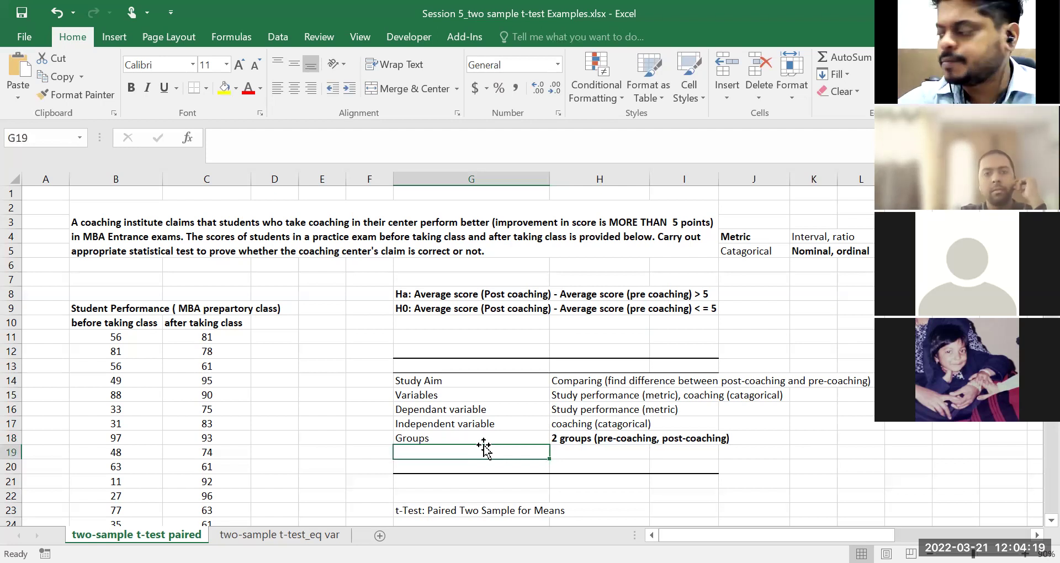
Step: Review the coaching problem statement and compare the students' paired before-class and after-class scores in columns B and C
click(488, 465)
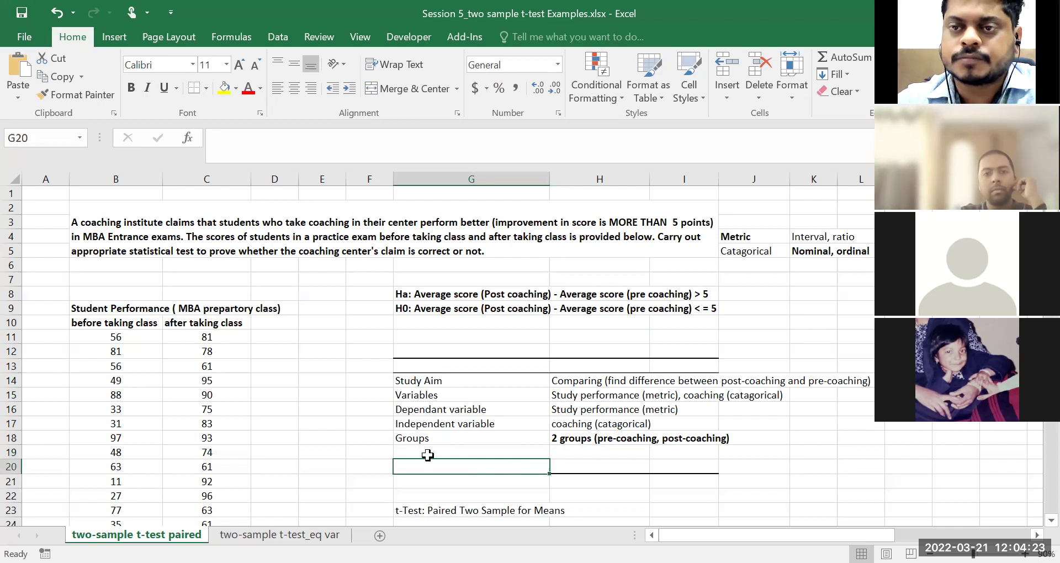
scroll(152, 355, down, 1)
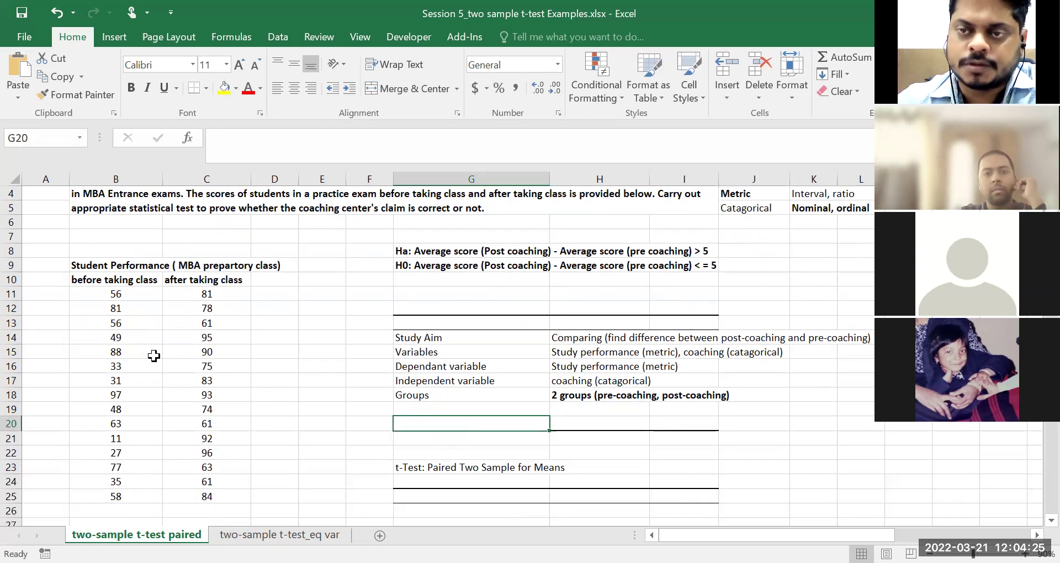
scroll(153, 355, up, 1)
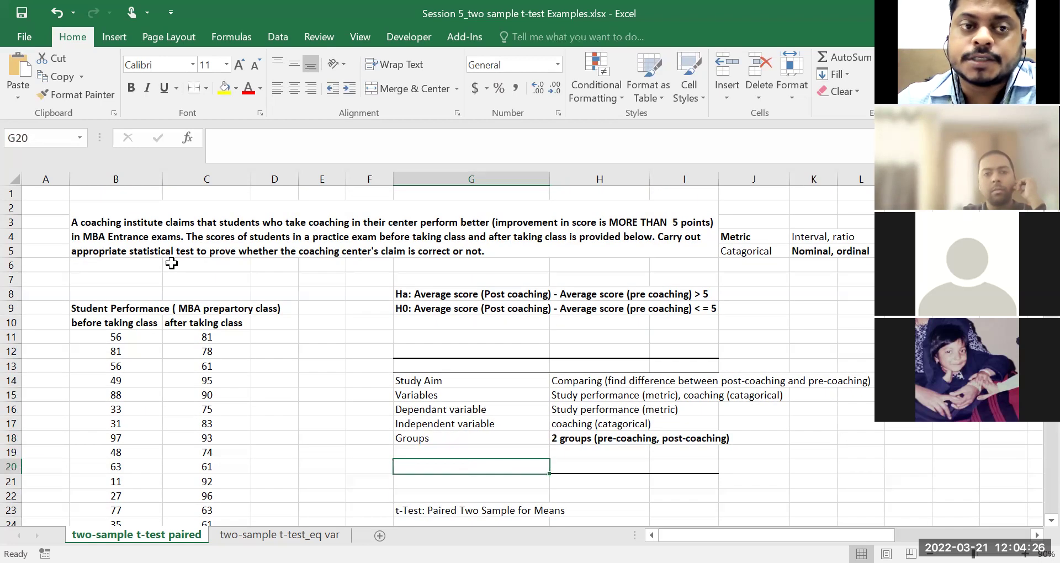
click(193, 230)
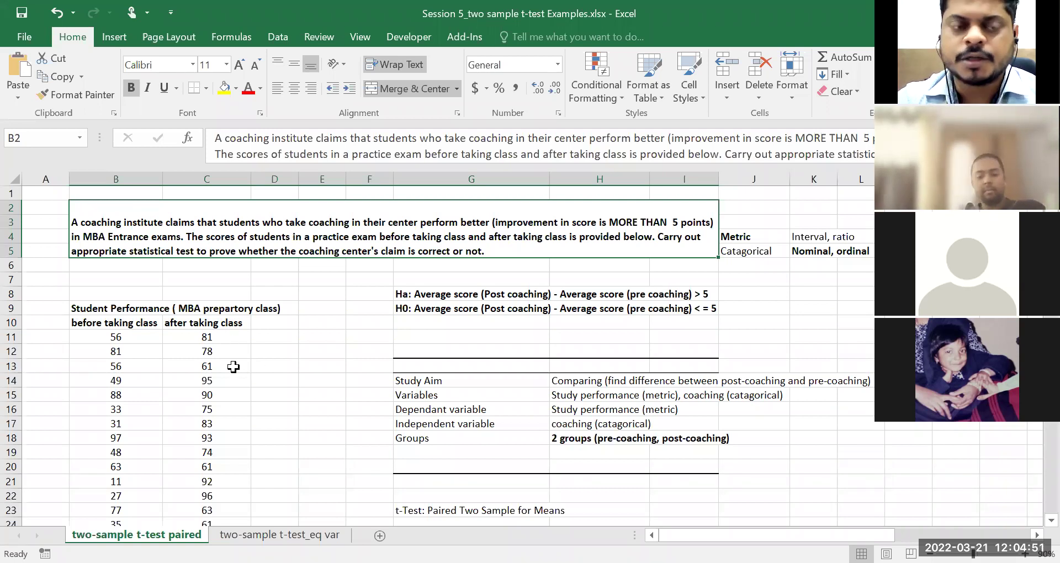
scroll(132, 308, down, 1)
click(130, 290)
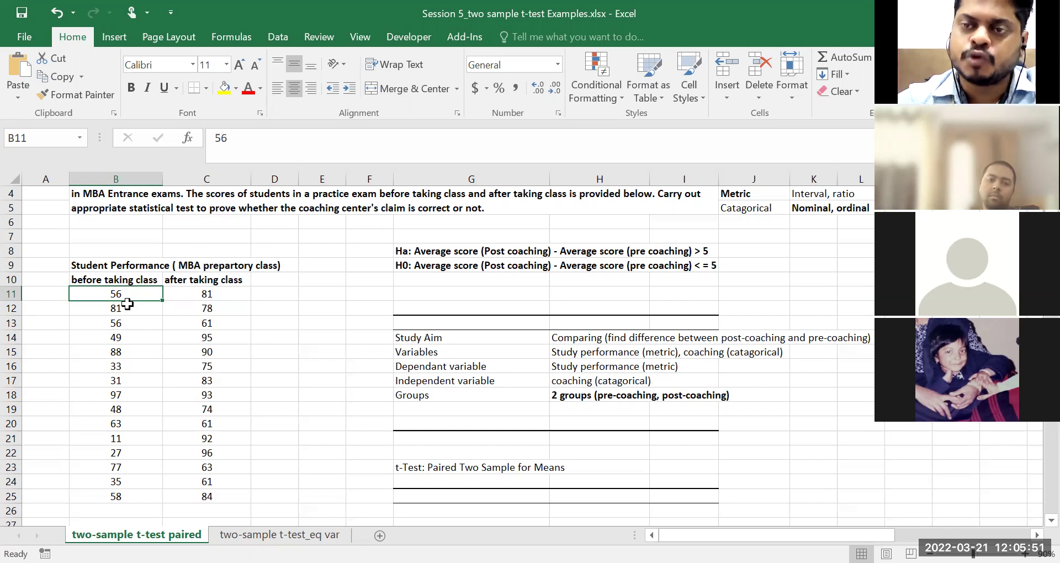
drag(205, 294, 207, 496)
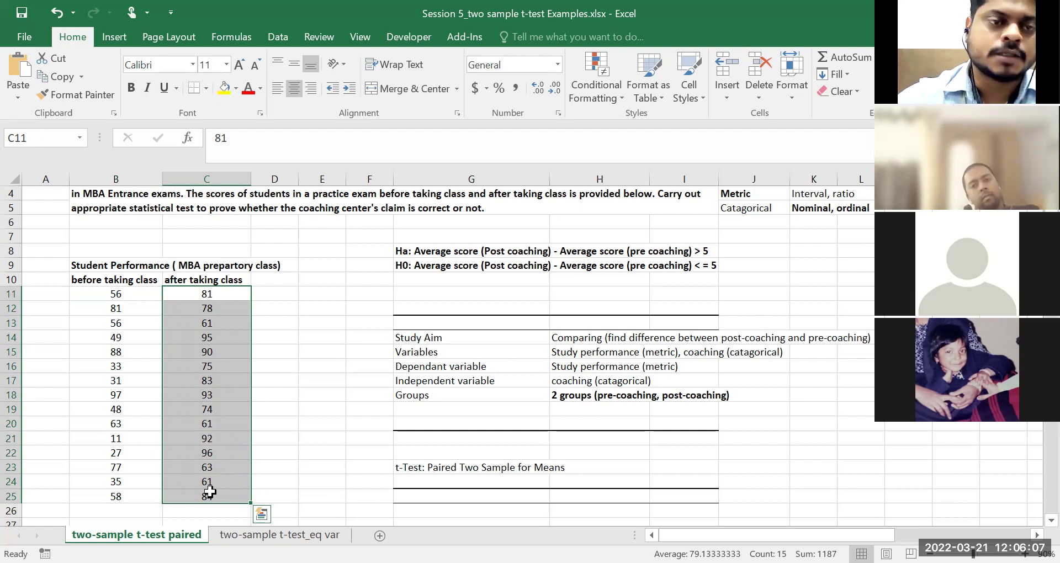
click(117, 298)
click(207, 297)
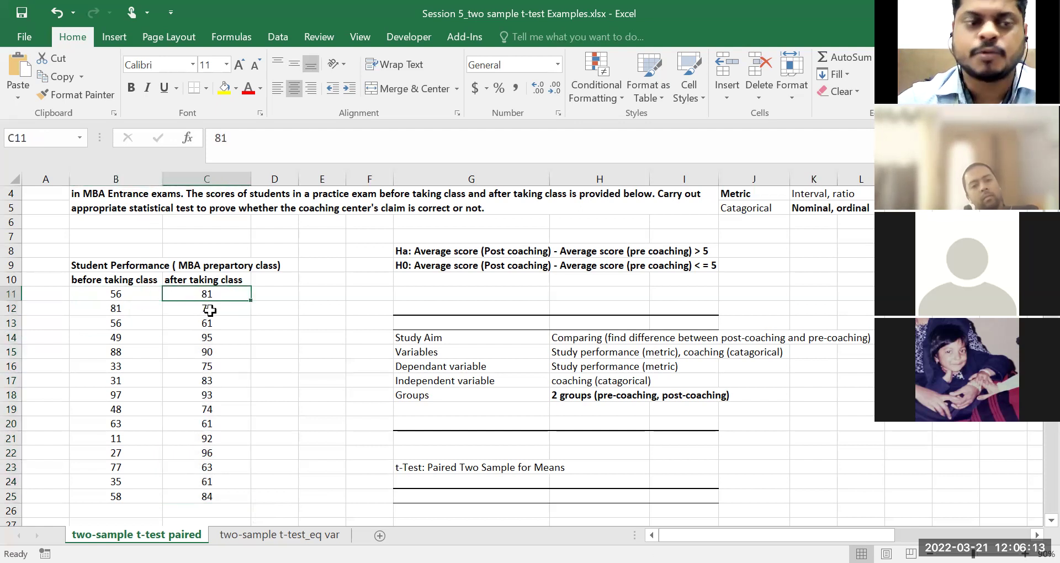
click(107, 470)
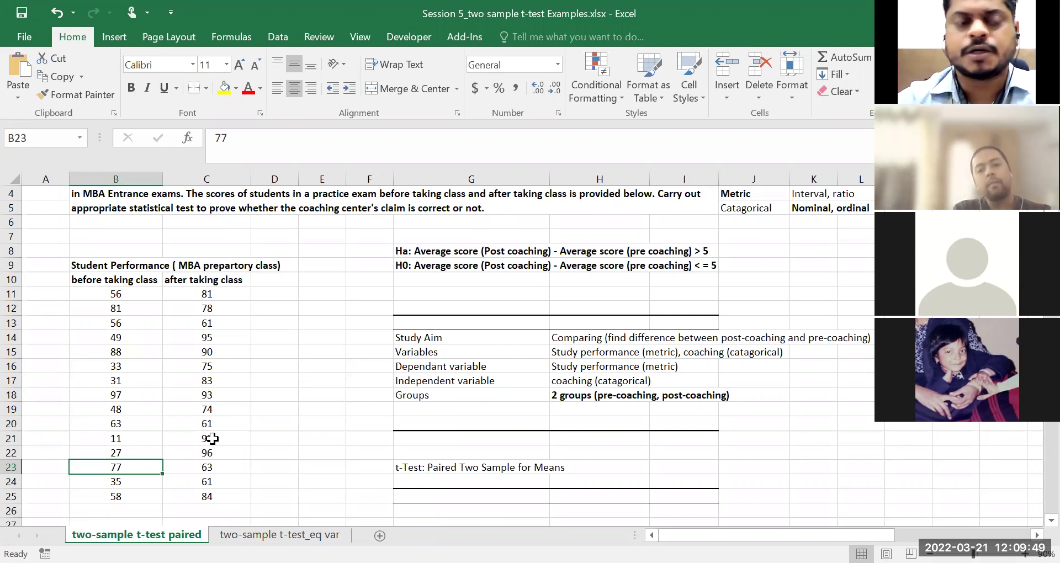
click(111, 294)
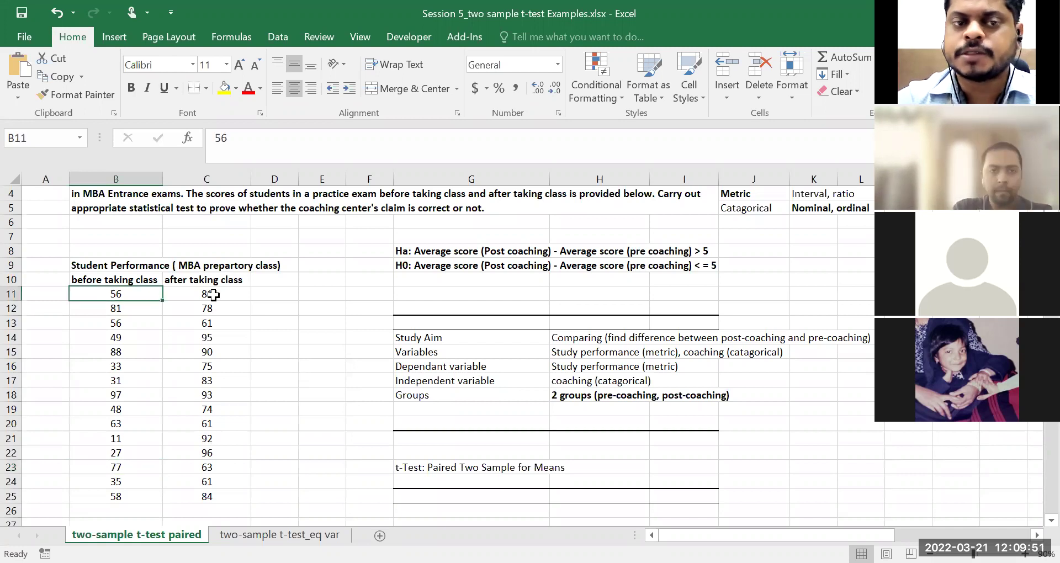
click(217, 293)
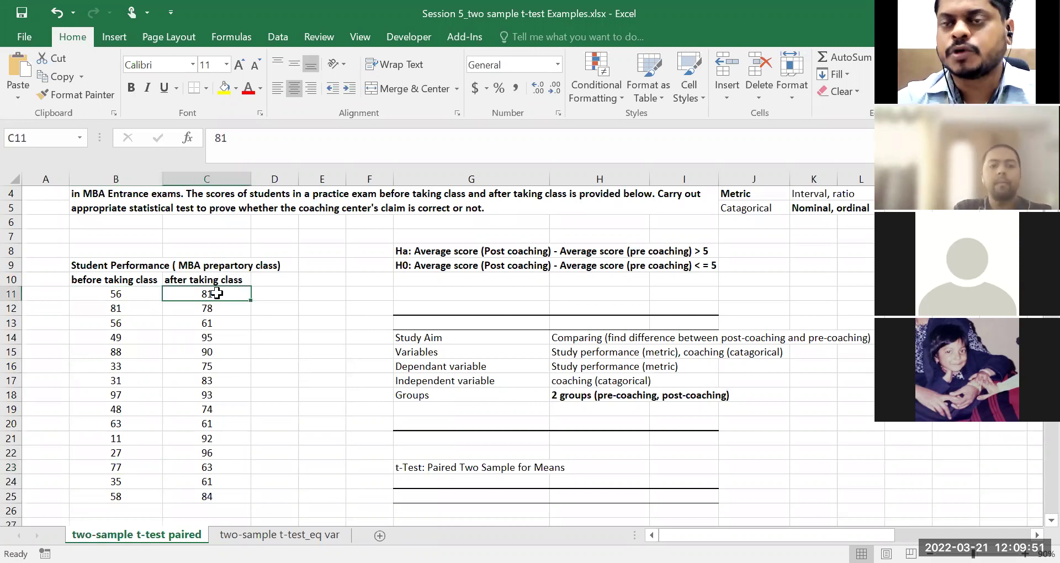
click(119, 467)
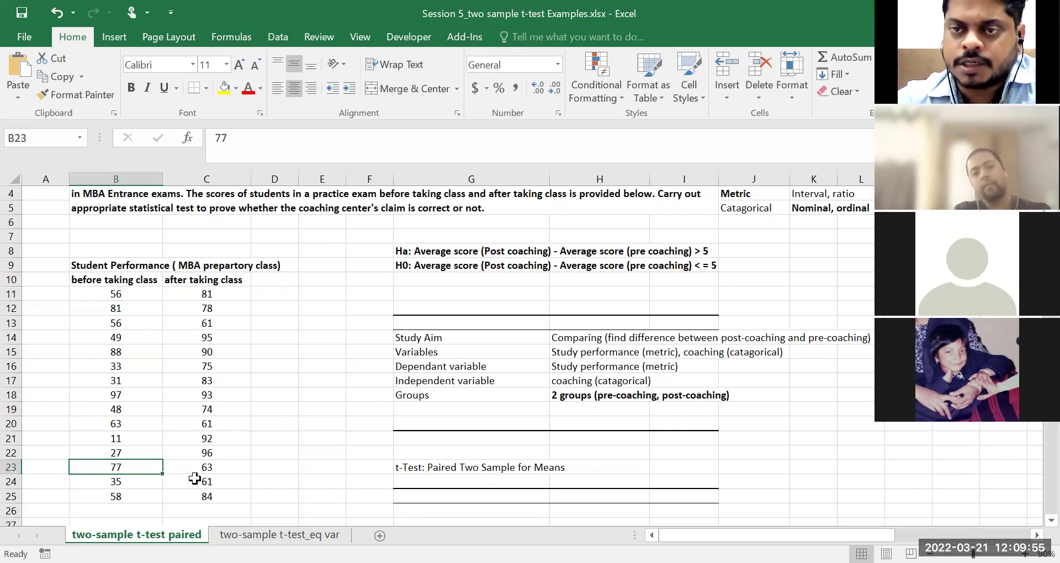
click(191, 470)
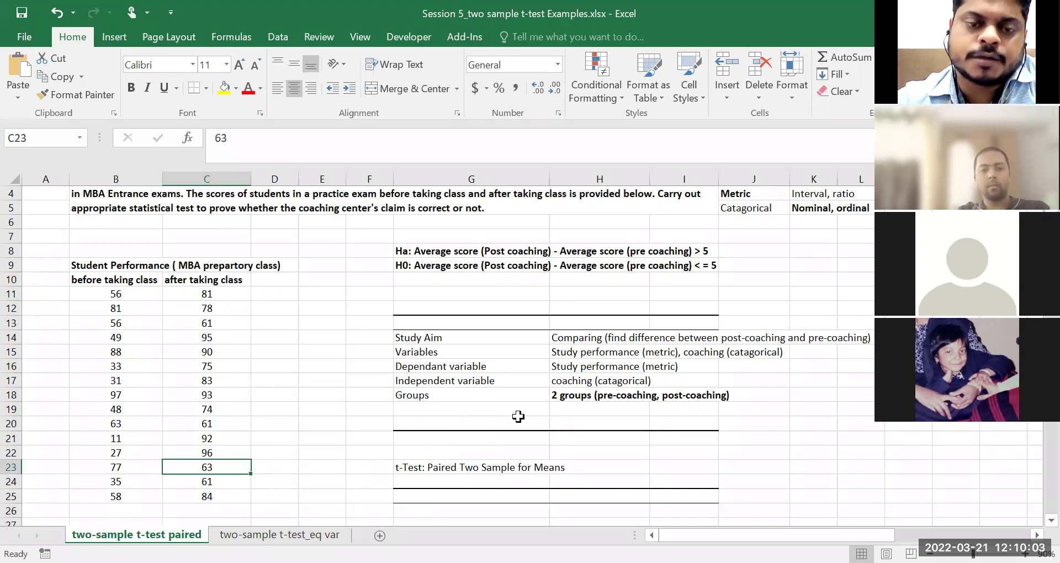
Step: Select G25 and open the Data Analysis tool "t-Test: Paired Two Sample for Means"
click(494, 466)
scroll(486, 450, down, 2)
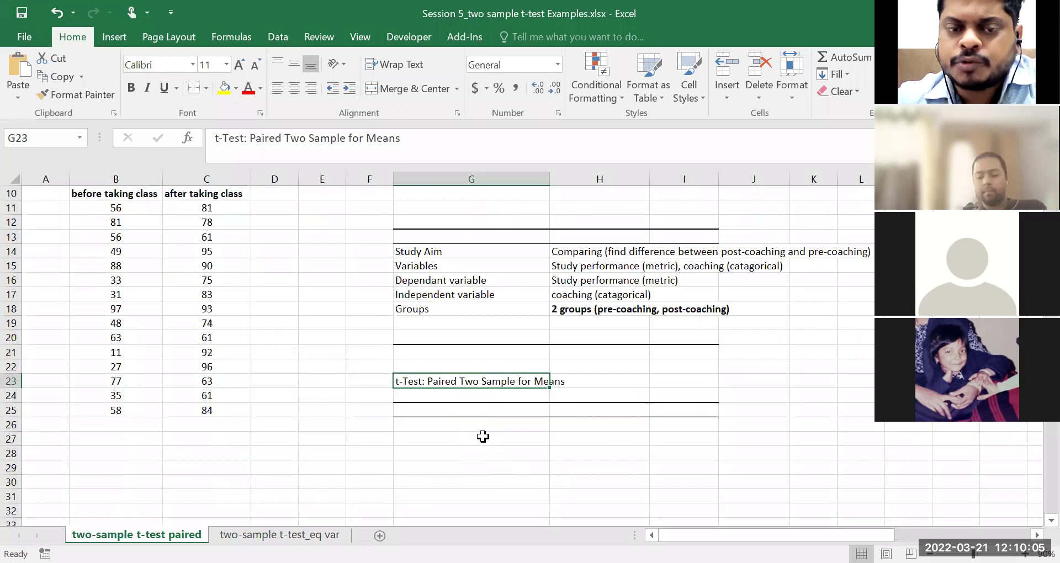
click(492, 411)
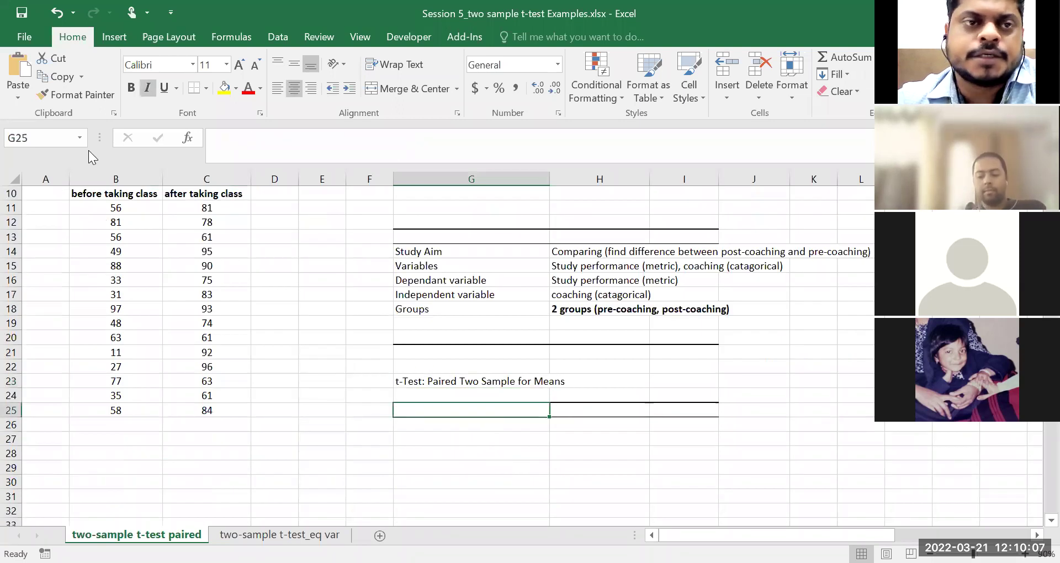
scroll(88, 150, up, 3)
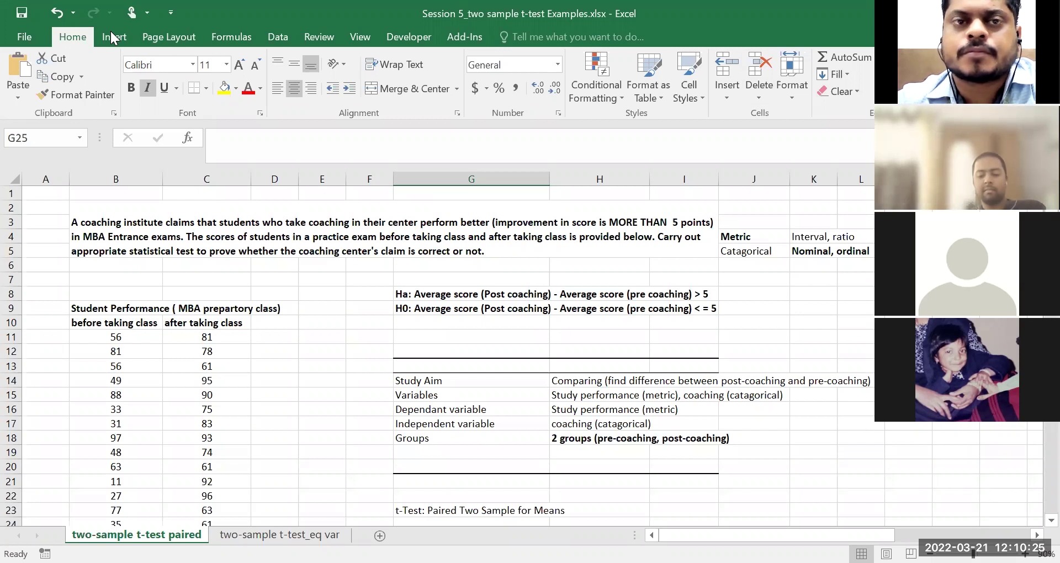
click(282, 36)
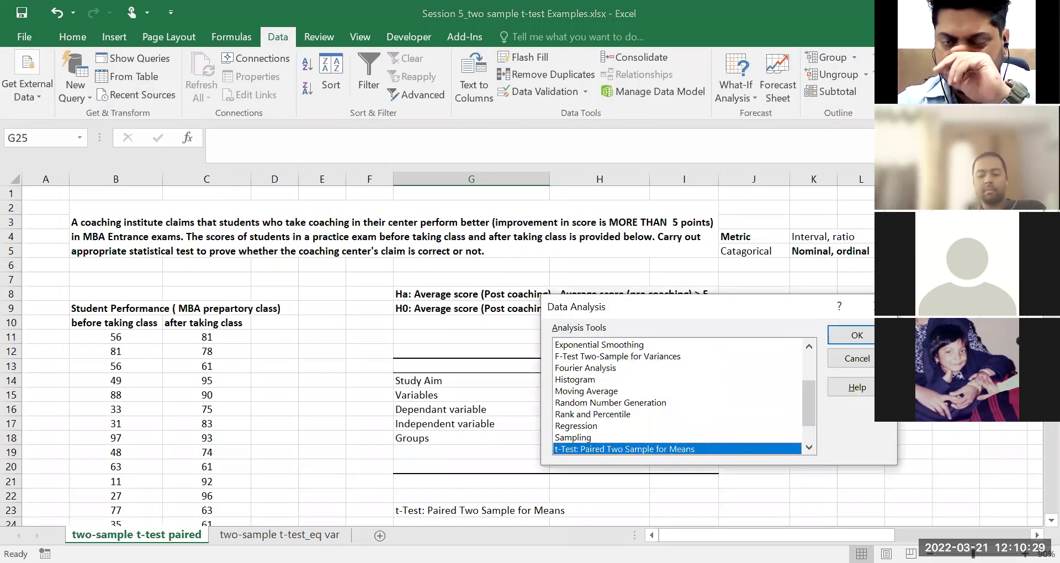
mouse_move(808, 404)
mouse_down()
mouse_move(807, 358)
mouse_move(801, 419)
mouse_up()
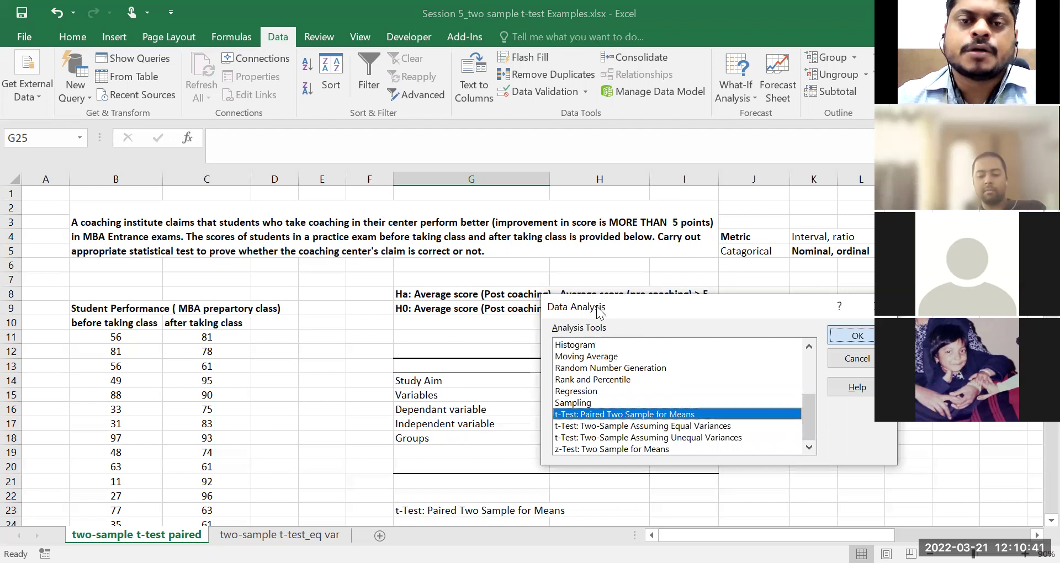
key(Return)
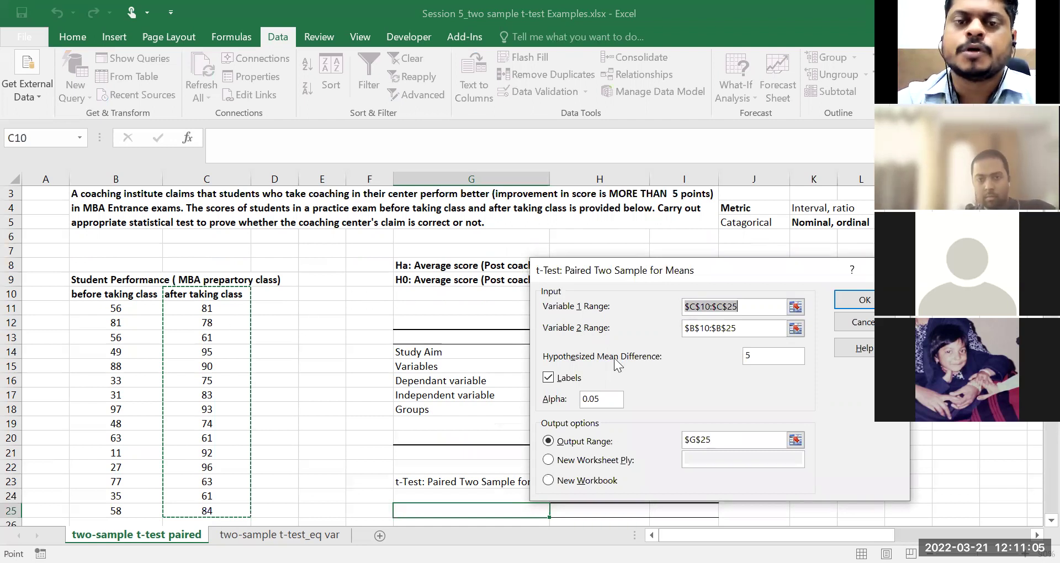
Step: Run the paired t-test on C10:C25 against B10:B25 with hypothesized mean difference 5, labels, alpha 0.05 and output at G25
click(720, 334)
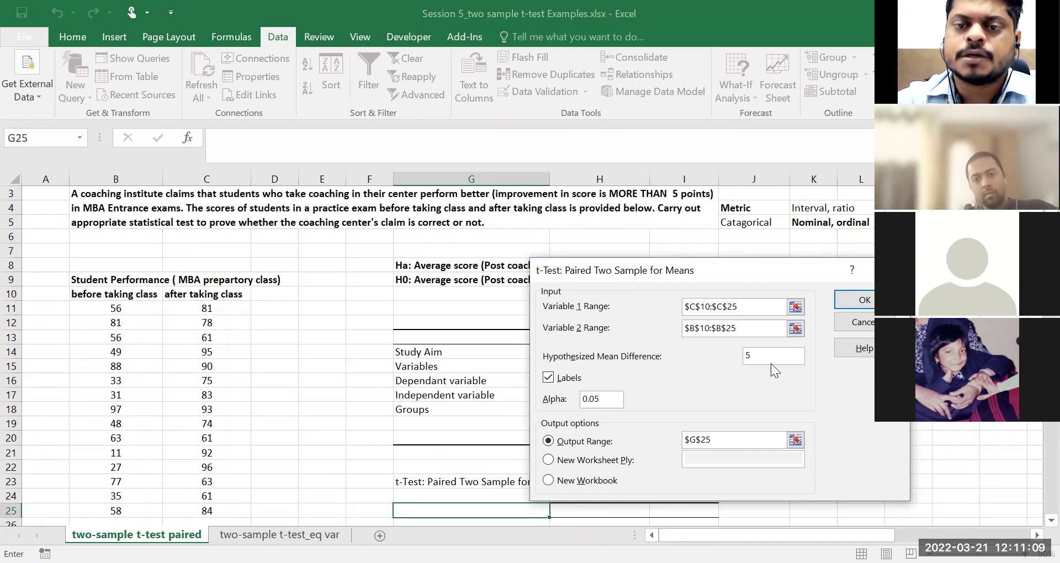
double_click(747, 355)
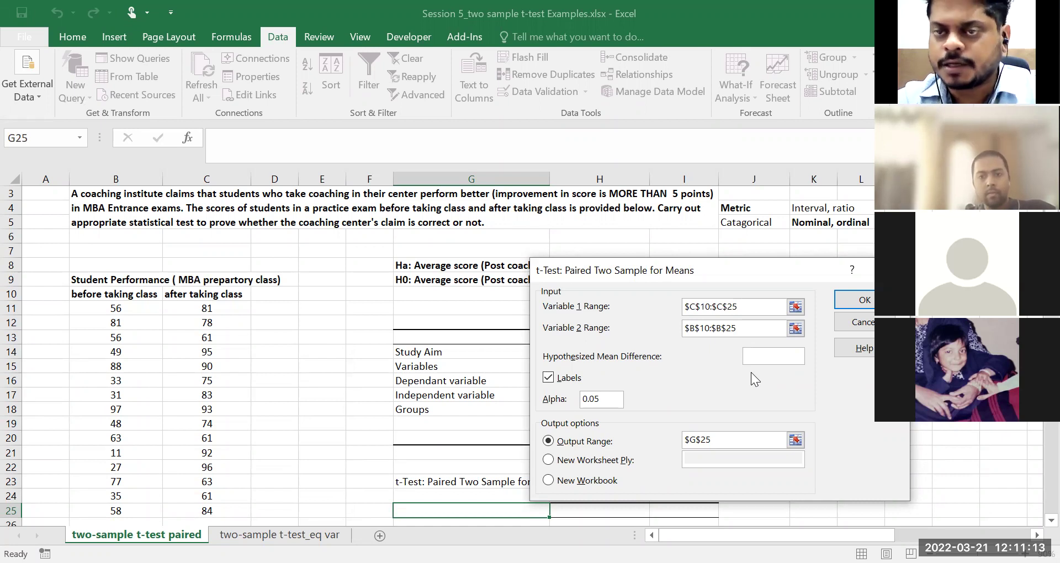
text(5)
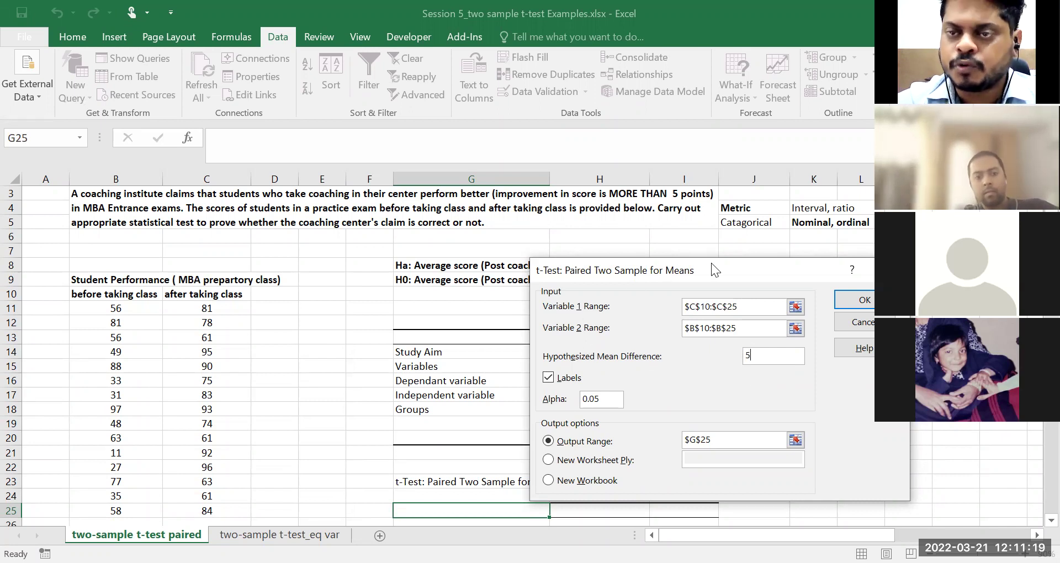
drag(711, 263, 678, 299)
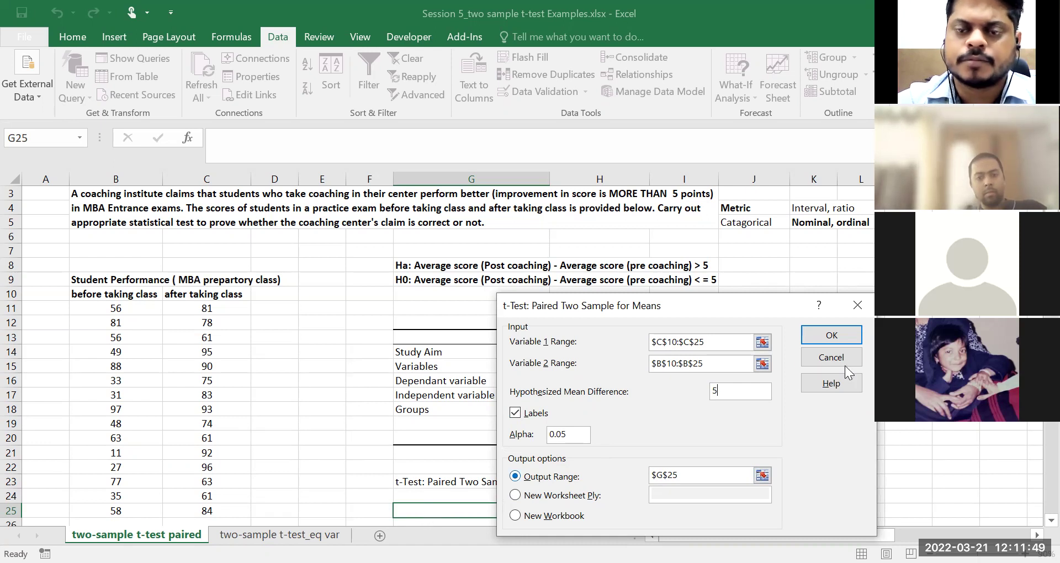
click(838, 342)
key(Return)
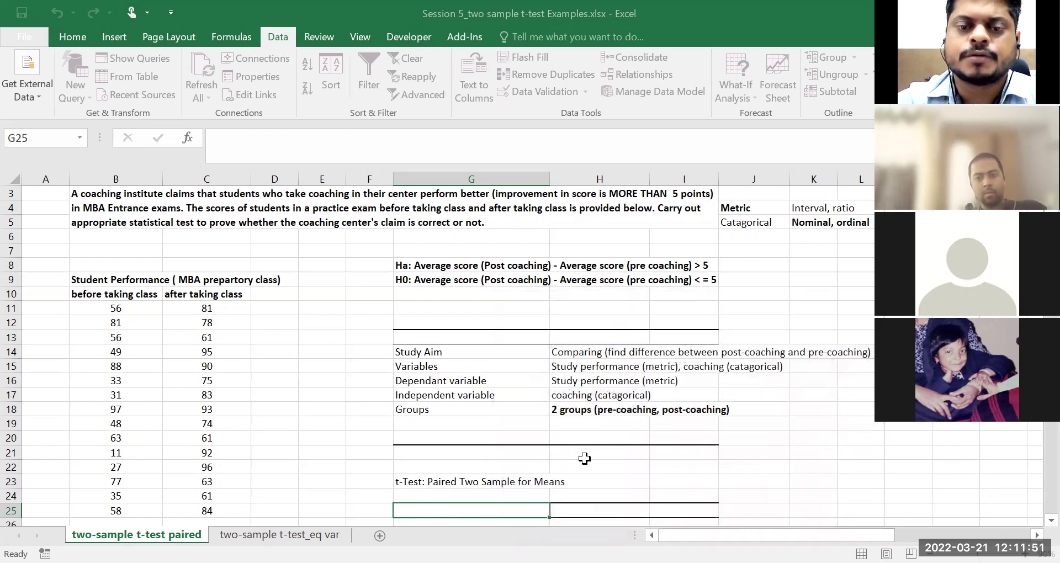
Step: Delete the duplicate t-test title in G23 and autofit column I to show the full "before taking class" heading
scroll(480, 270, down, 5)
click(481, 270)
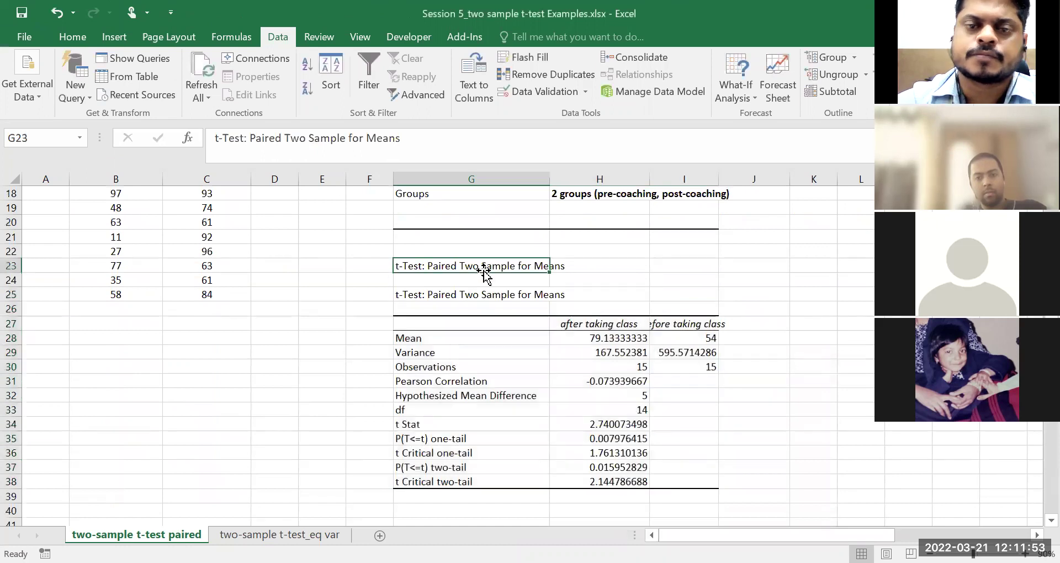
key(Delete)
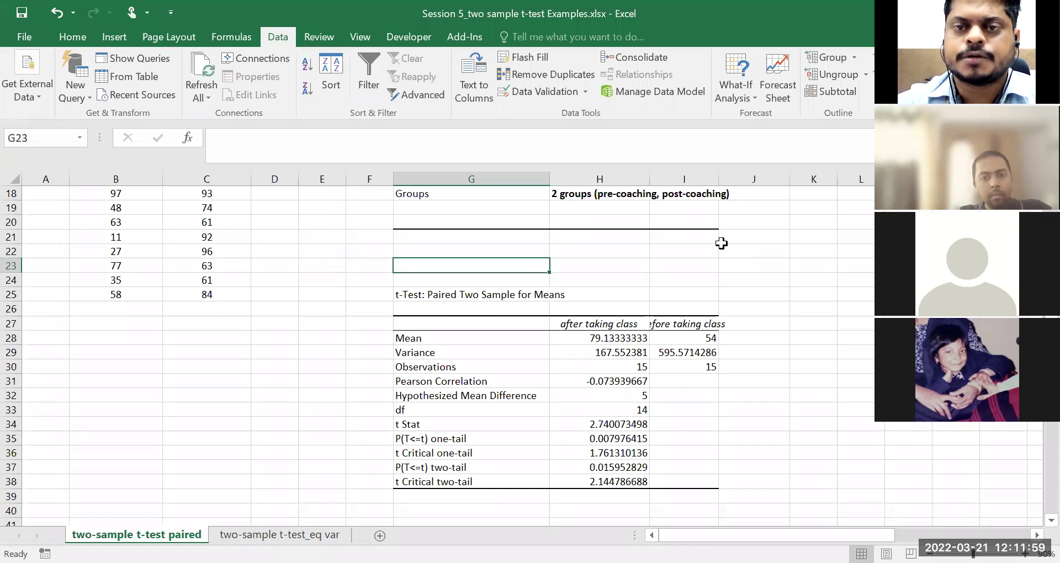
double_click(718, 178)
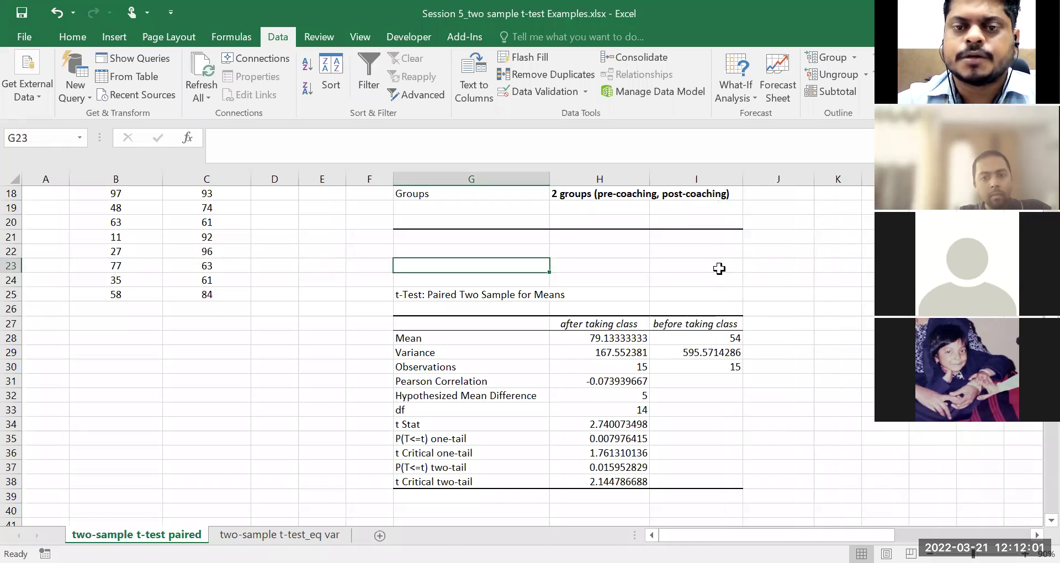
Step: Make the after-class and before-class means in H28 and I28 bold
click(635, 333)
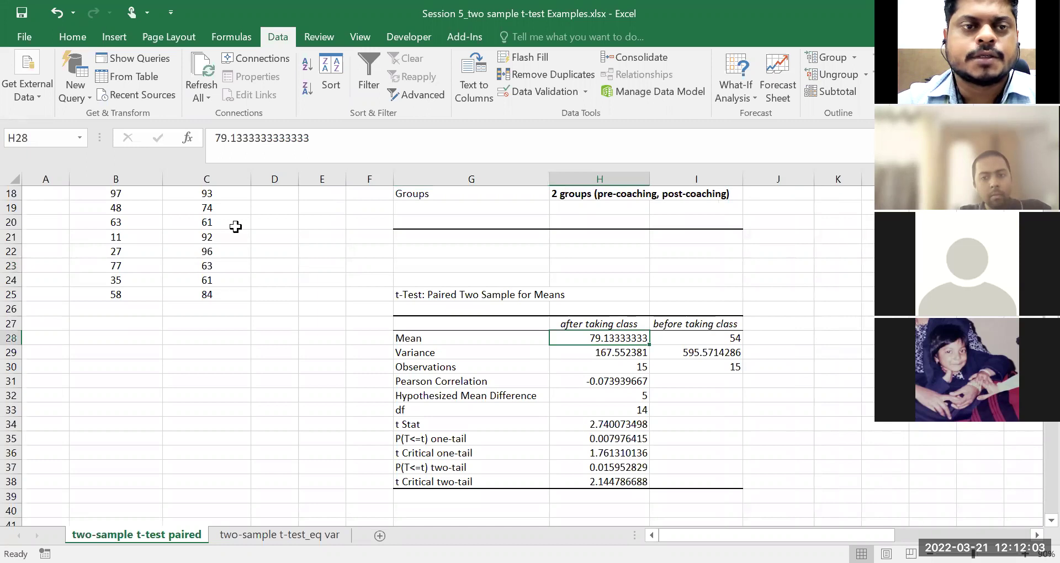
scroll(234, 226, up, 2)
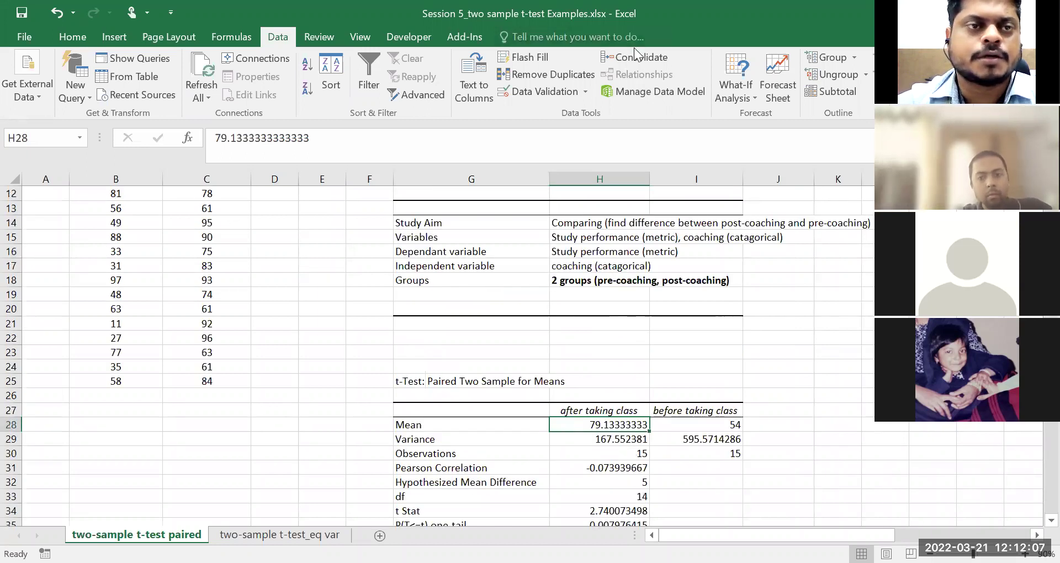
click(78, 36)
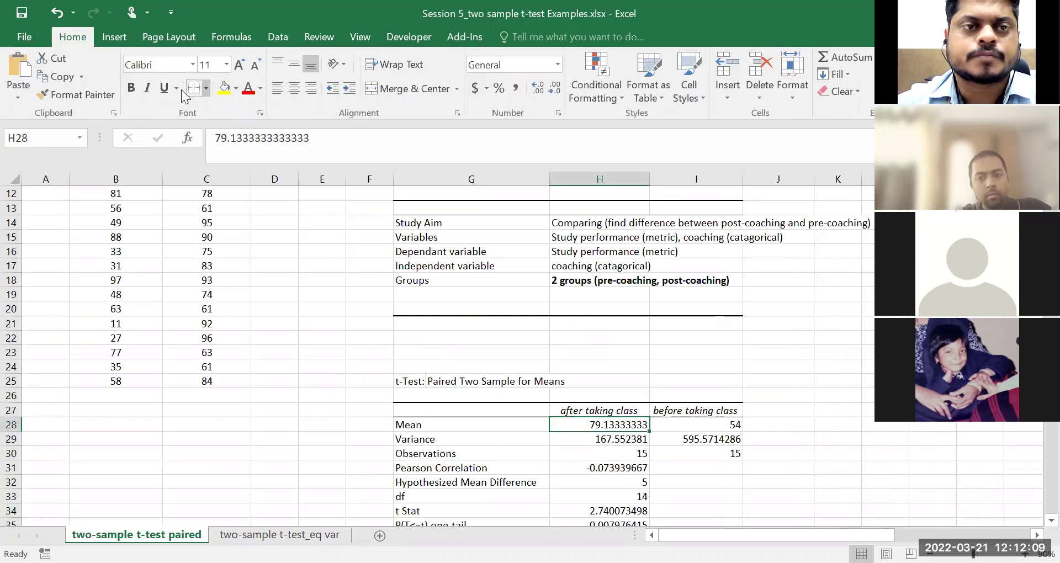
click(131, 87)
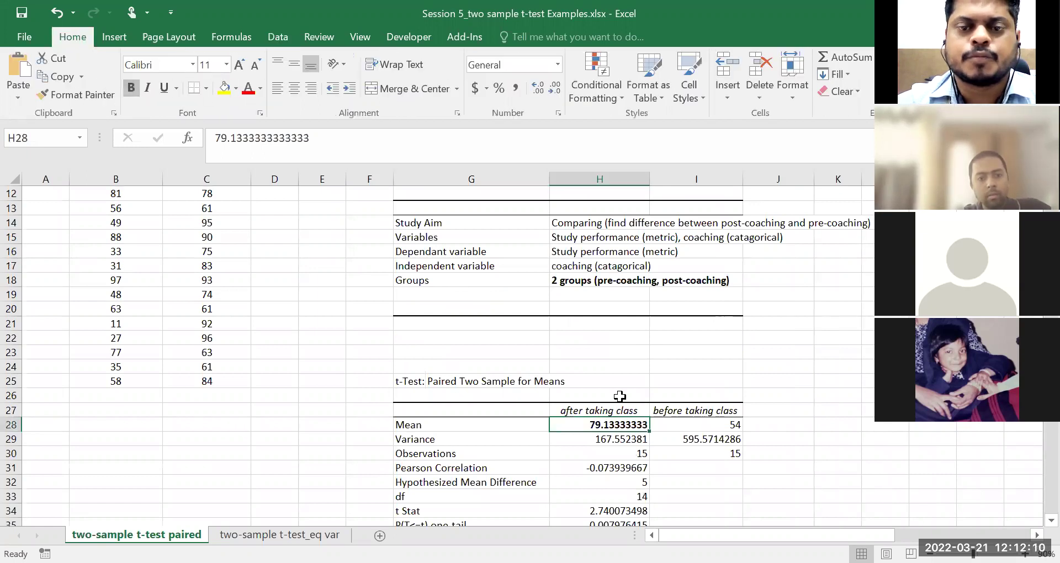
click(735, 425)
click(131, 88)
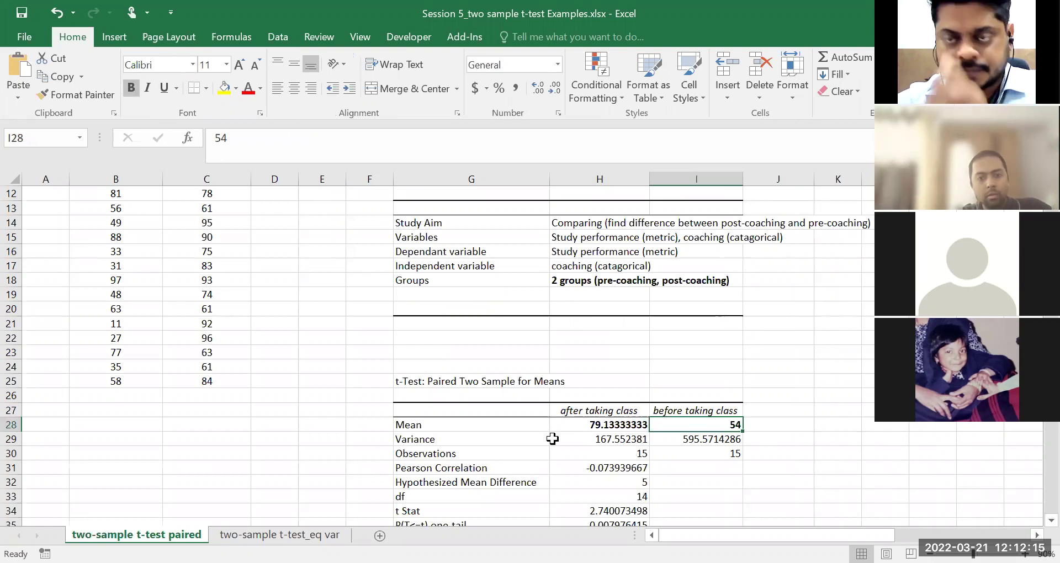
Step: Make the observation counts for both groups in H30:I30 bold
scroll(641, 448, down, 1)
scroll(641, 448, down, 1)
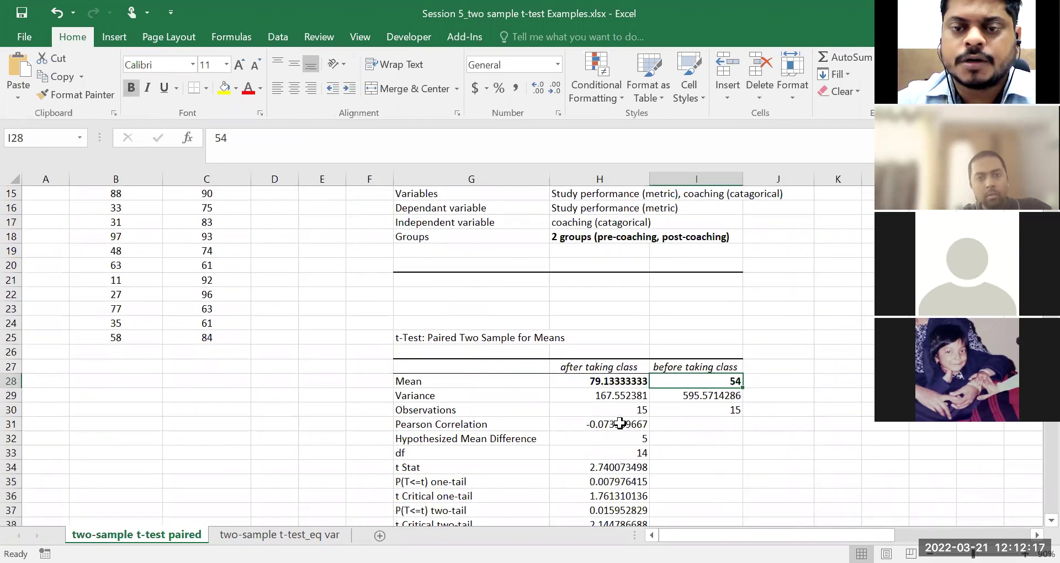
click(622, 411)
click(683, 408)
drag(639, 406, 700, 408)
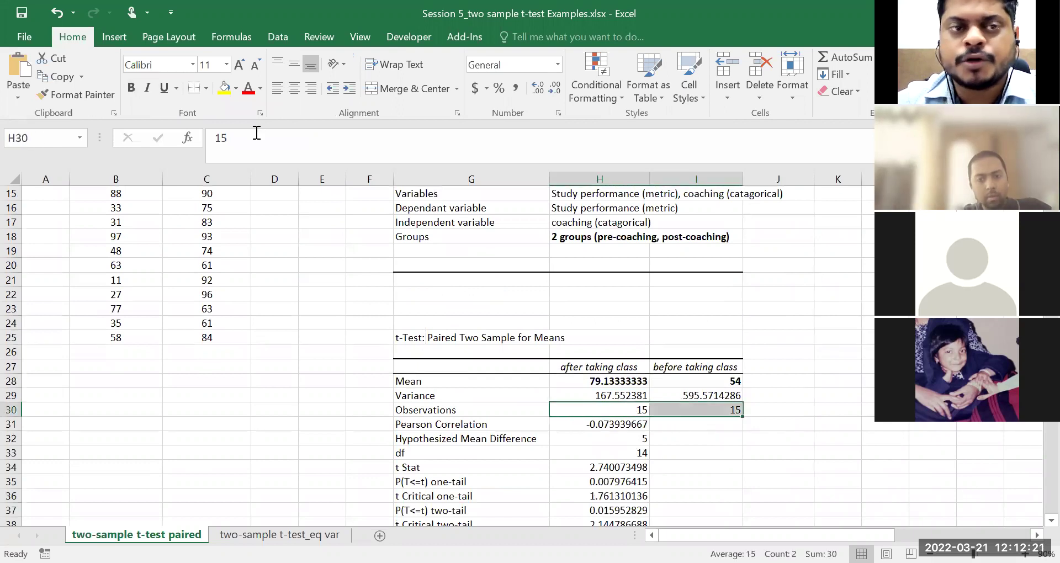
click(131, 88)
Step: Check the number of observations under the after-class and before-class headings in the t-test output
click(553, 365)
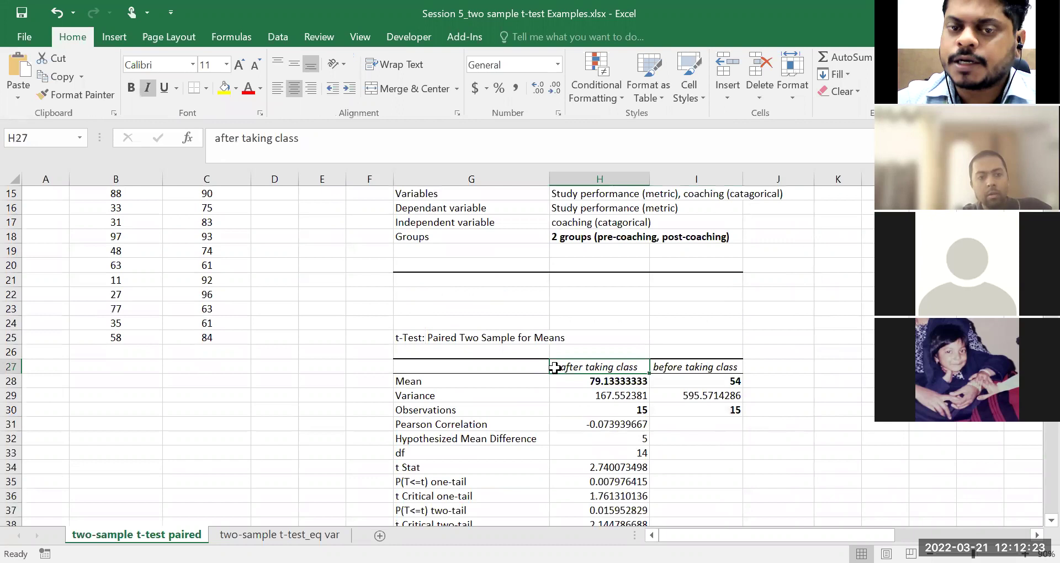
click(613, 413)
click(679, 370)
click(691, 407)
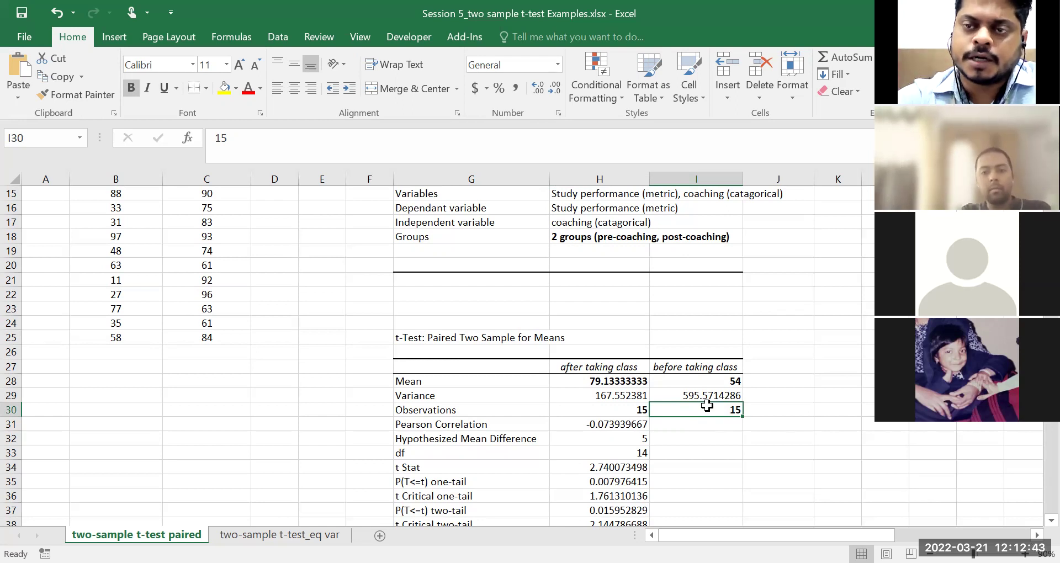
Step: Enter the headings "critcial value" in B39 and "p-value" in C39, below the score data
scroll(623, 384, down, 1)
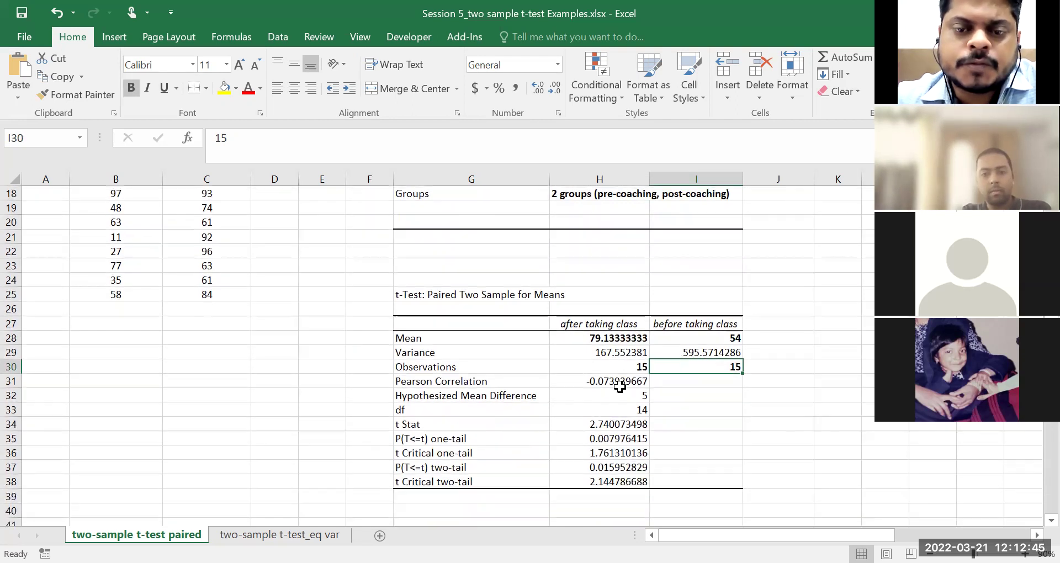
click(478, 429)
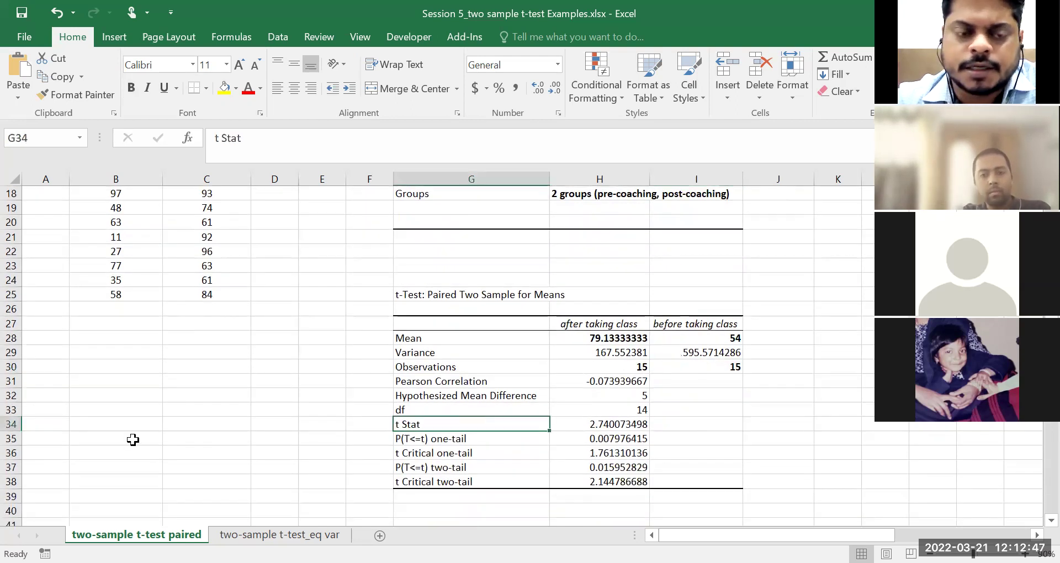
scroll(246, 455, down, 1)
scroll(246, 455, down, 1)
click(123, 412)
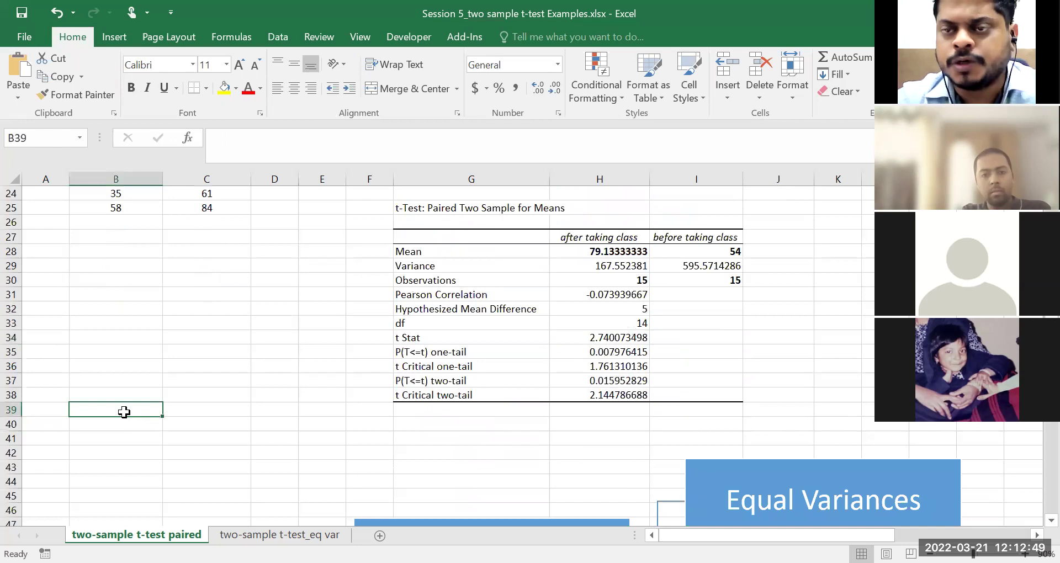
text(cri)
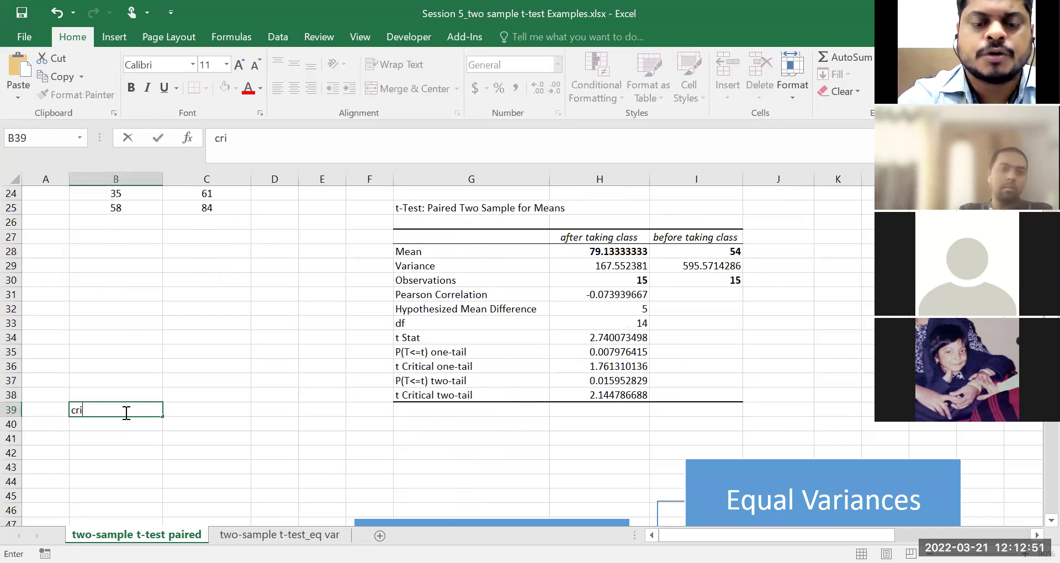
text(tcial value)
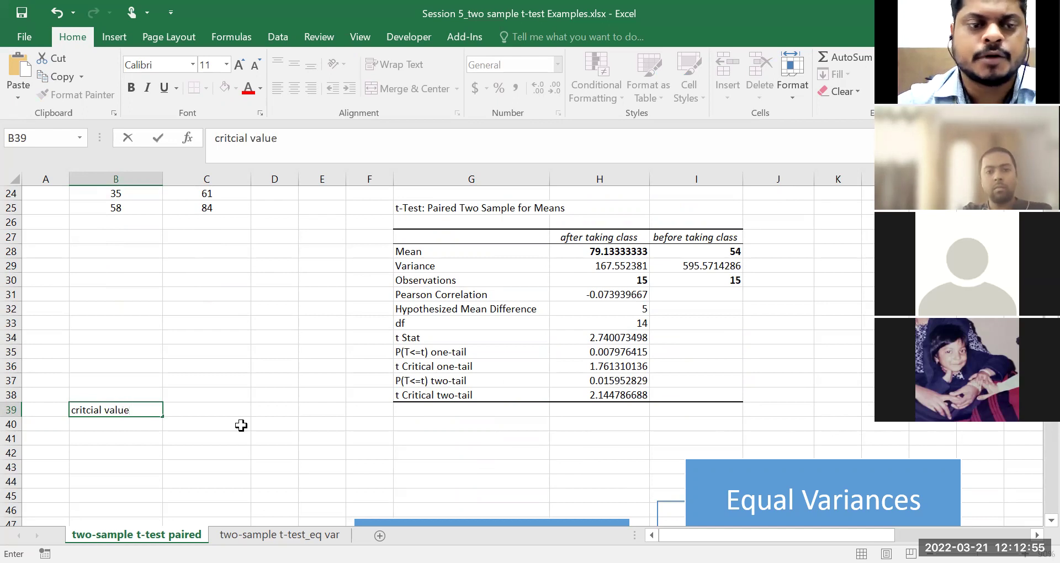
click(229, 409)
text(p-value)
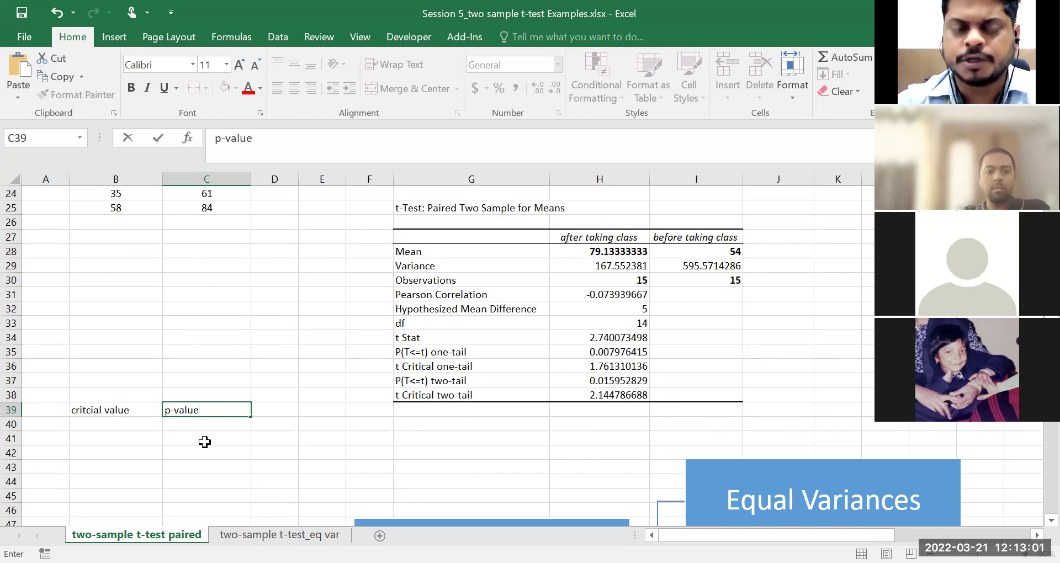
click(145, 425)
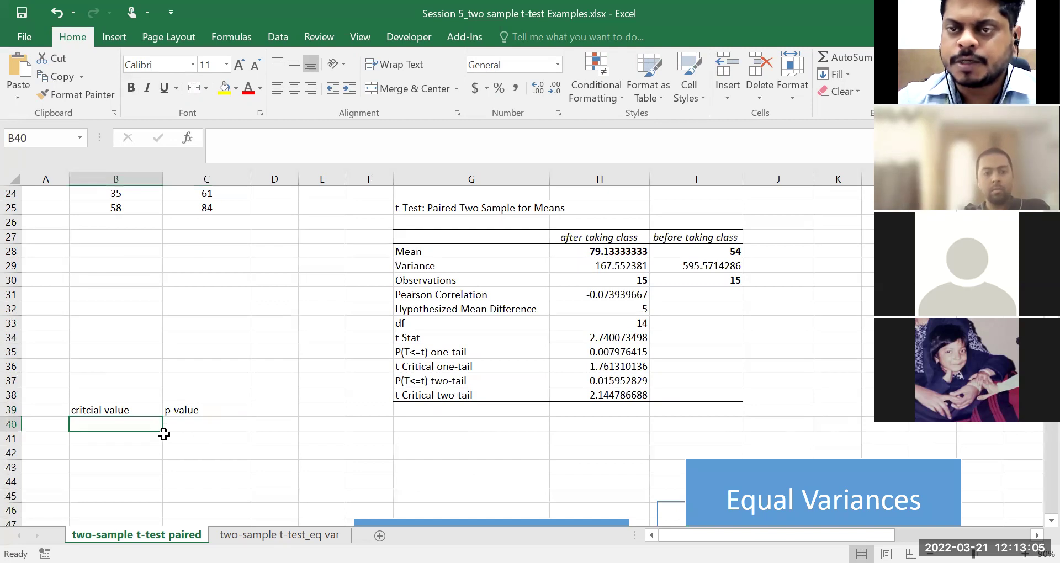
Step: Make the t Stat label and its value in G34:H34 bold
click(448, 336)
click(131, 87)
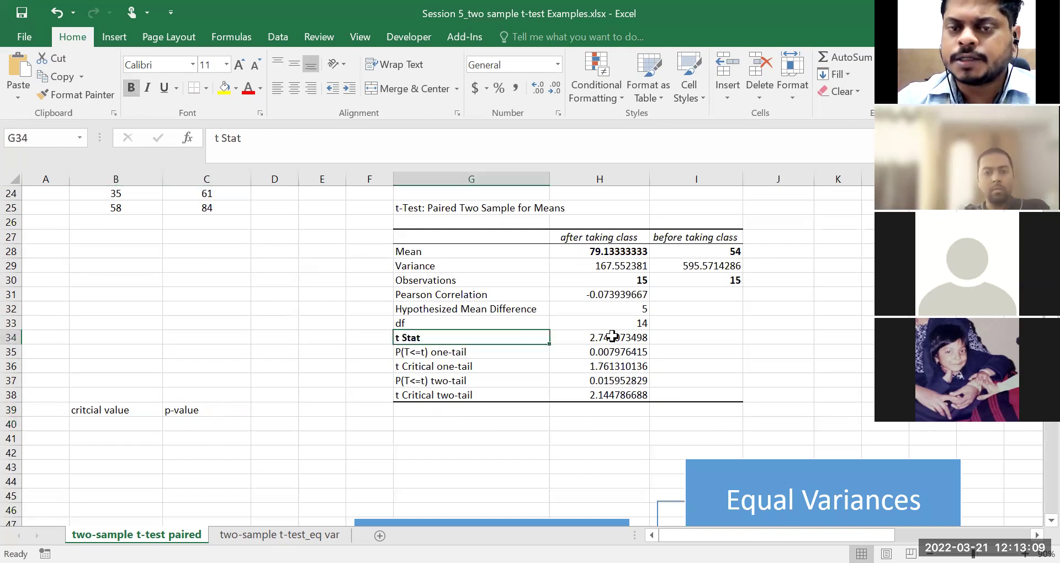
click(596, 335)
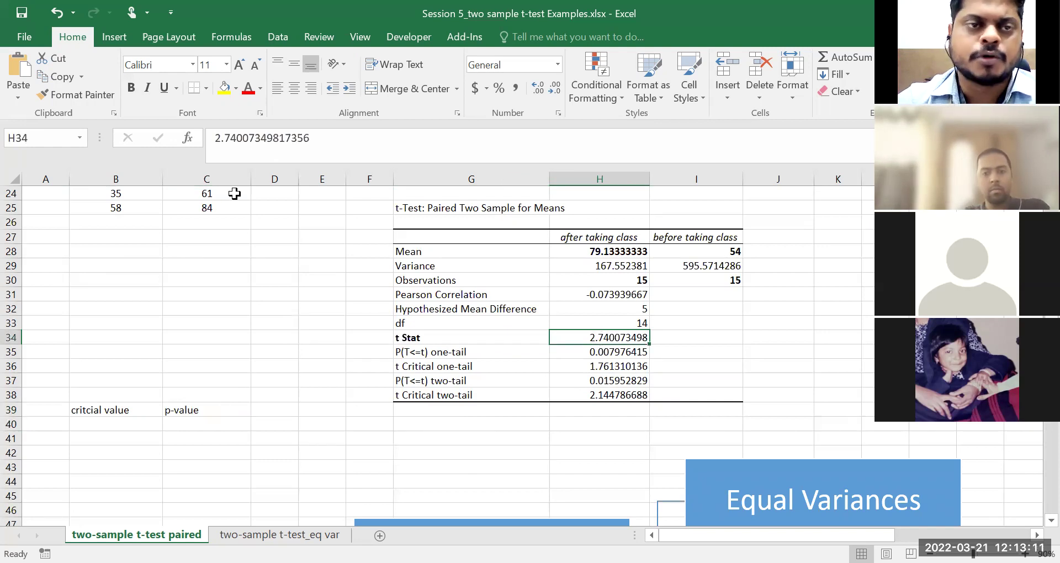
click(135, 91)
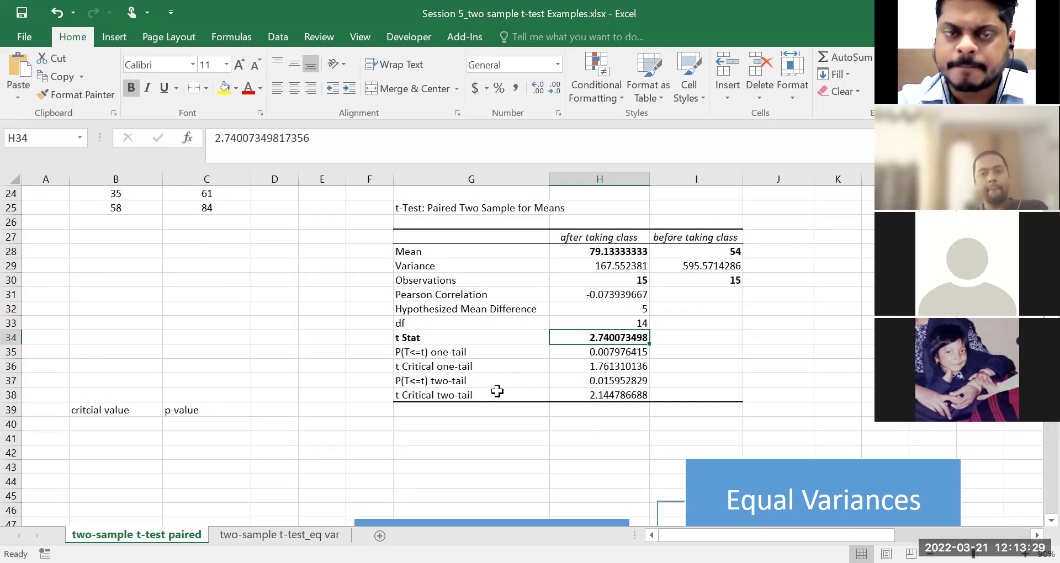
Step: Review the paired before-class and after-class scores row by row, marking the empty cells D11:D25 beside them
scroll(364, 374, up, 8)
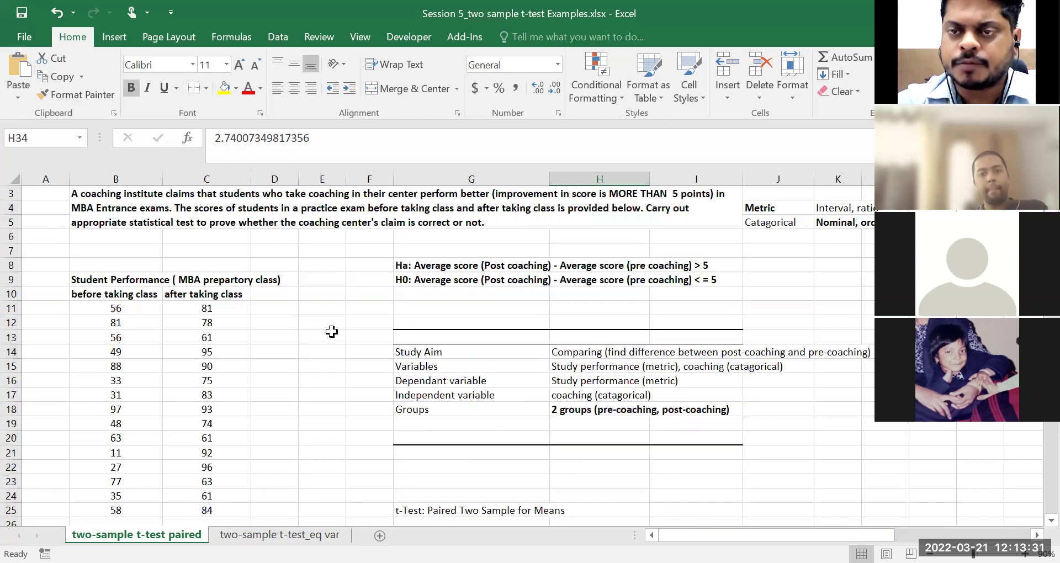
click(280, 338)
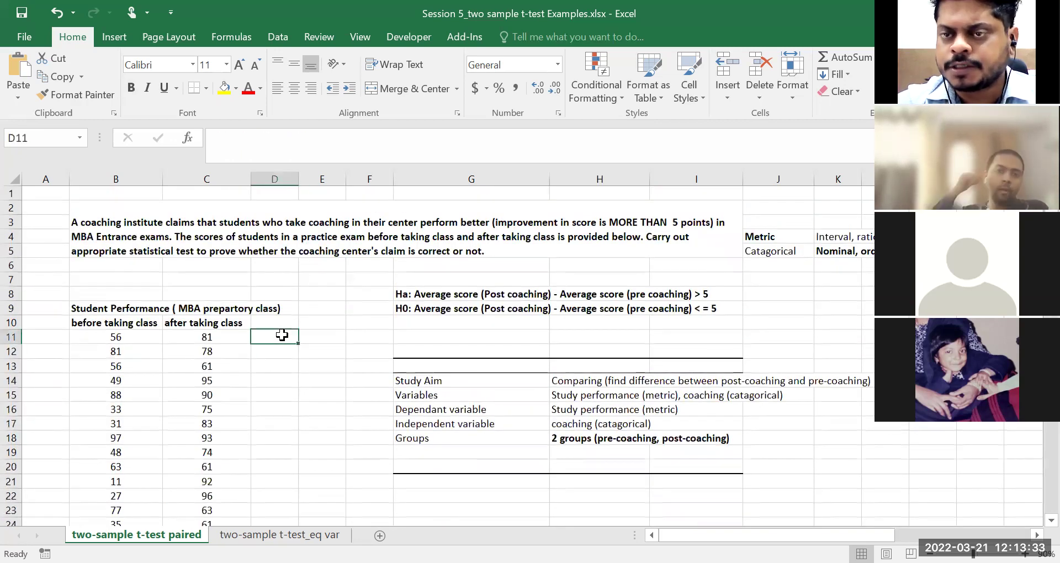
scroll(282, 335, down, 1)
scroll(282, 334, down, 1)
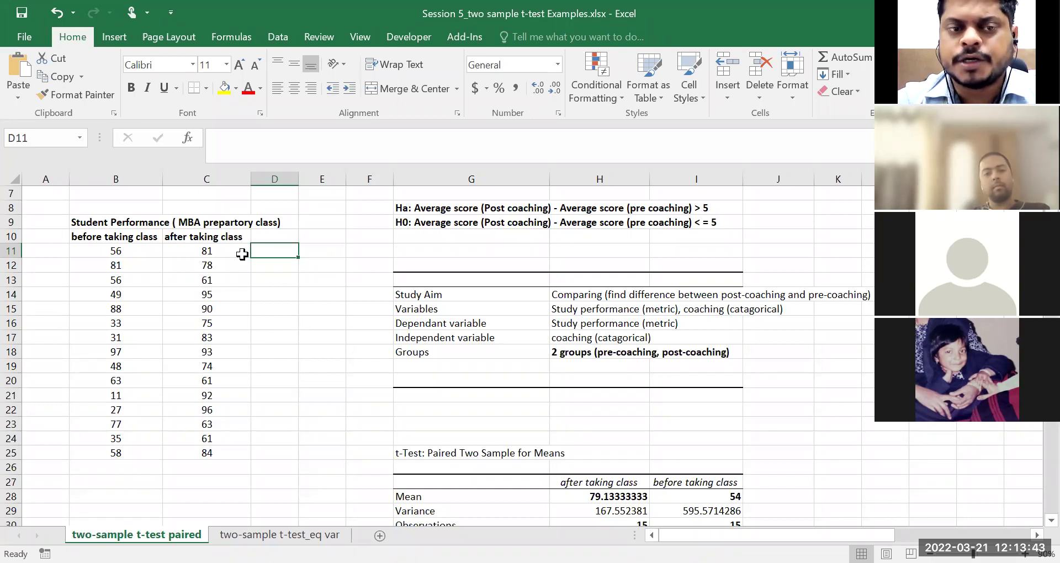
click(220, 253)
click(270, 253)
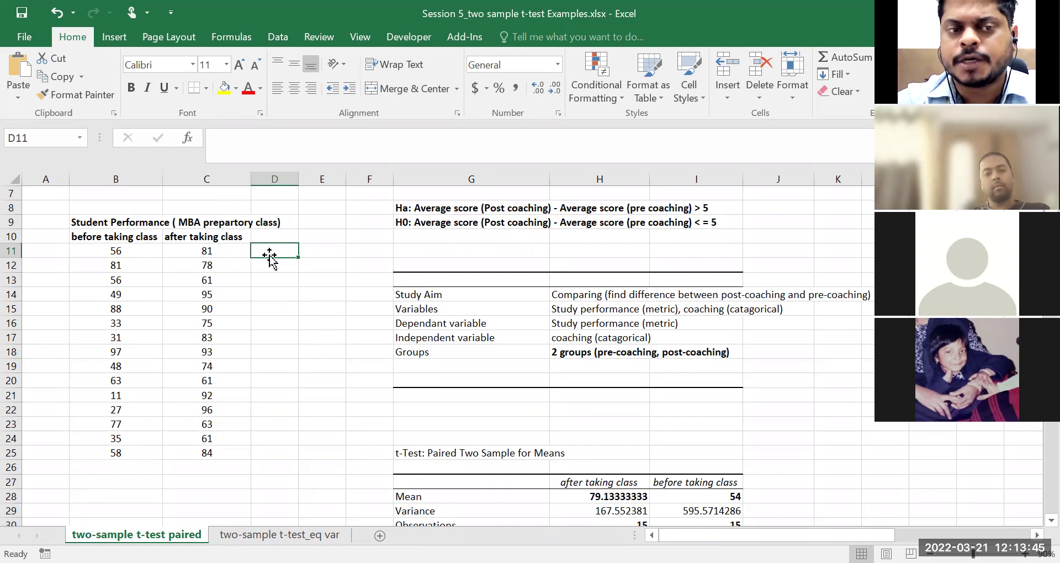
drag(273, 252, 261, 451)
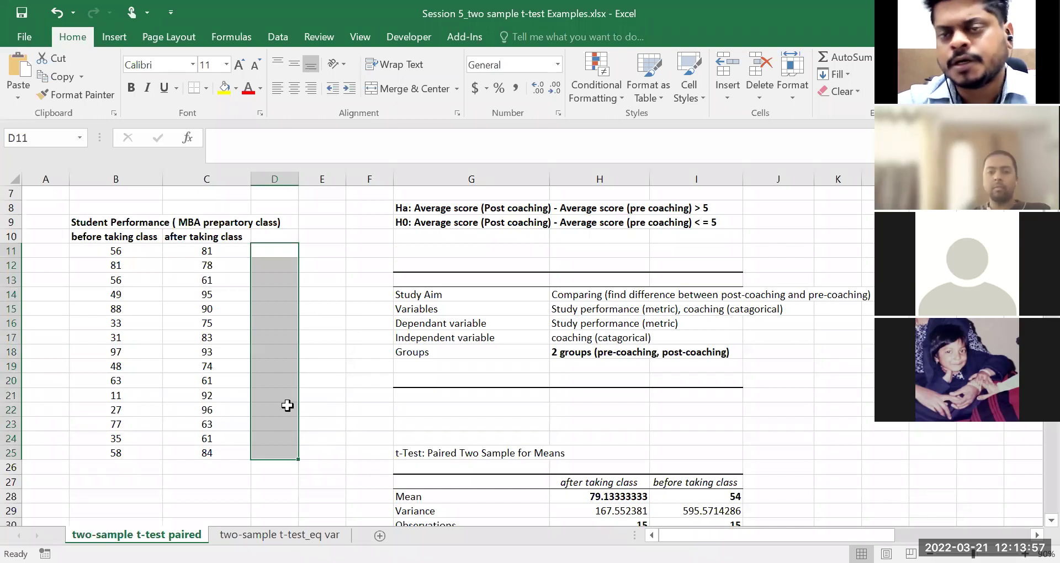
scroll(356, 382, down, 1)
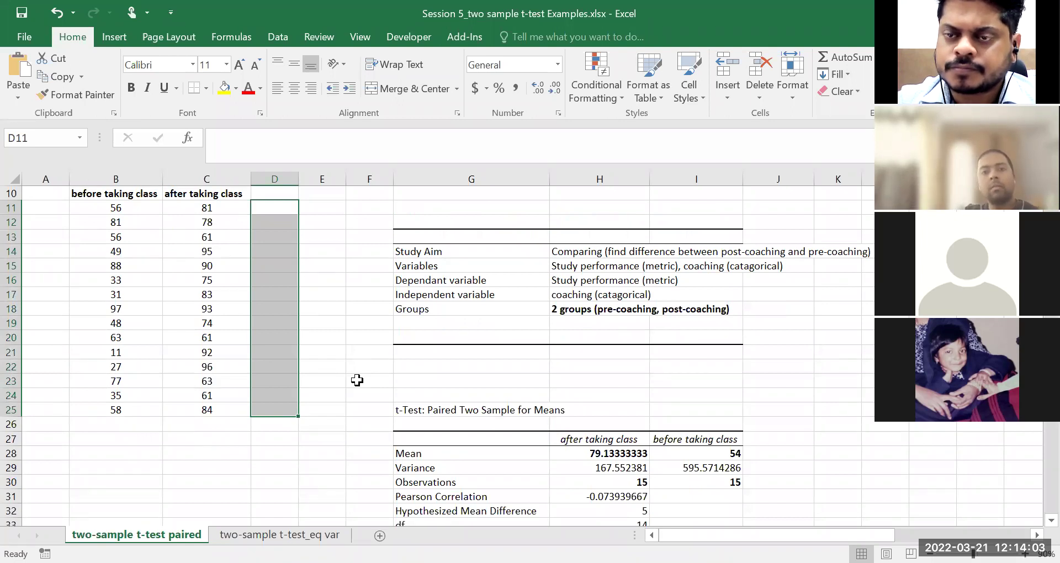
scroll(357, 380, up, 1)
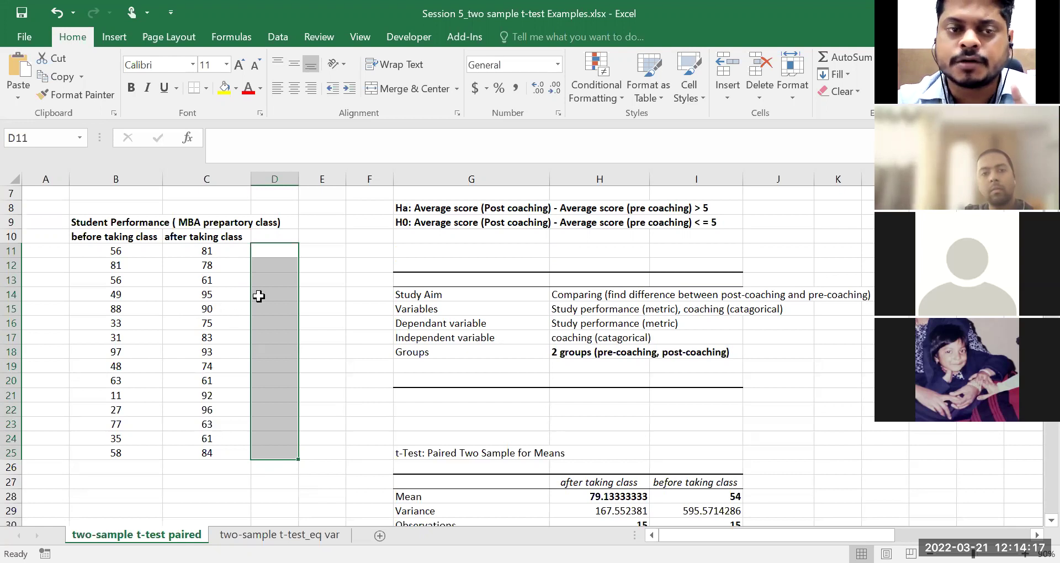
drag(279, 250, 283, 453)
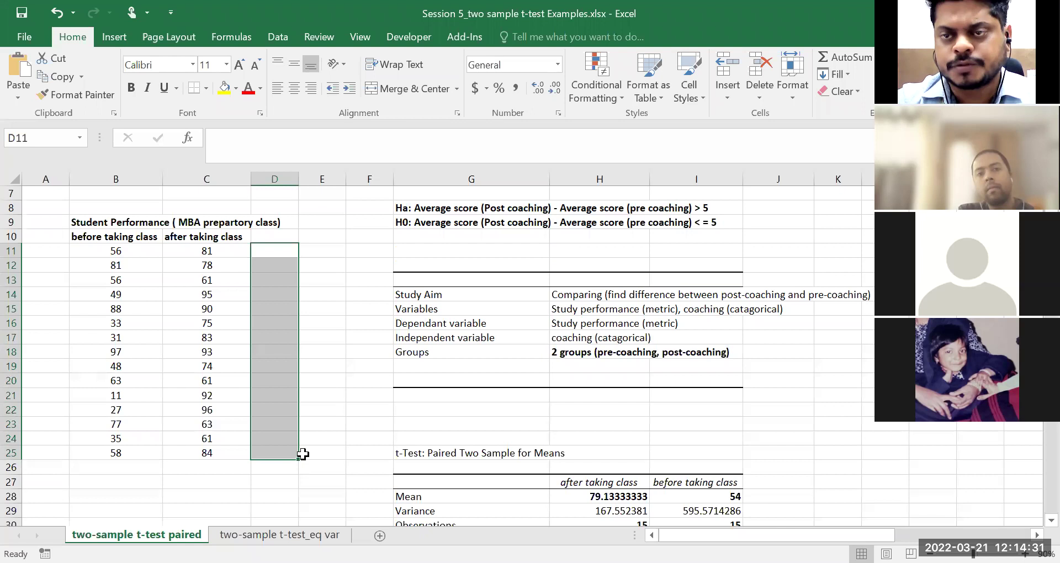
Step: Make the one-tail and two-tail t Critical labels and values in rows 36 and 38 bold
scroll(310, 454, down, 5)
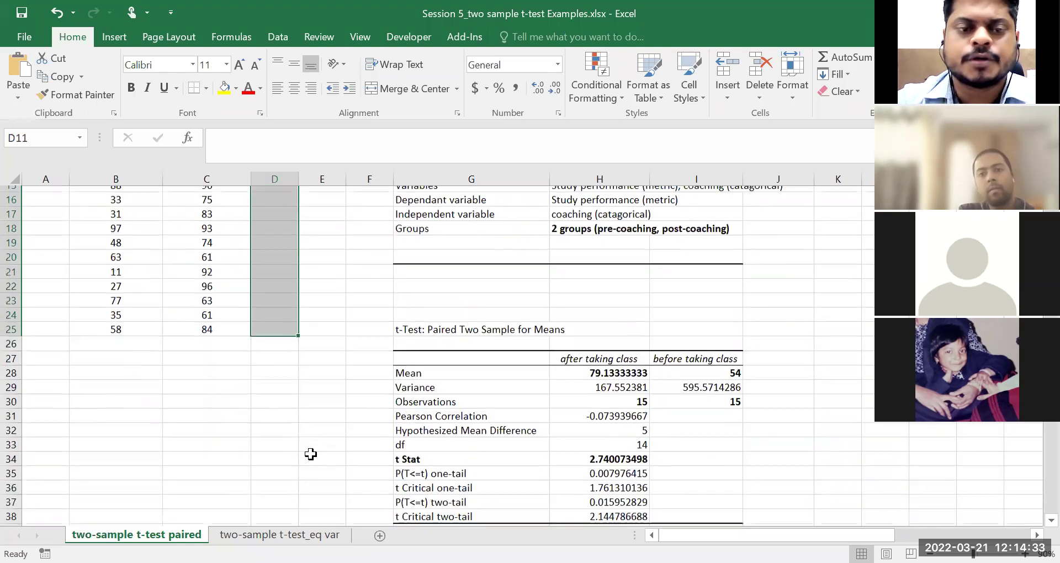
click(132, 438)
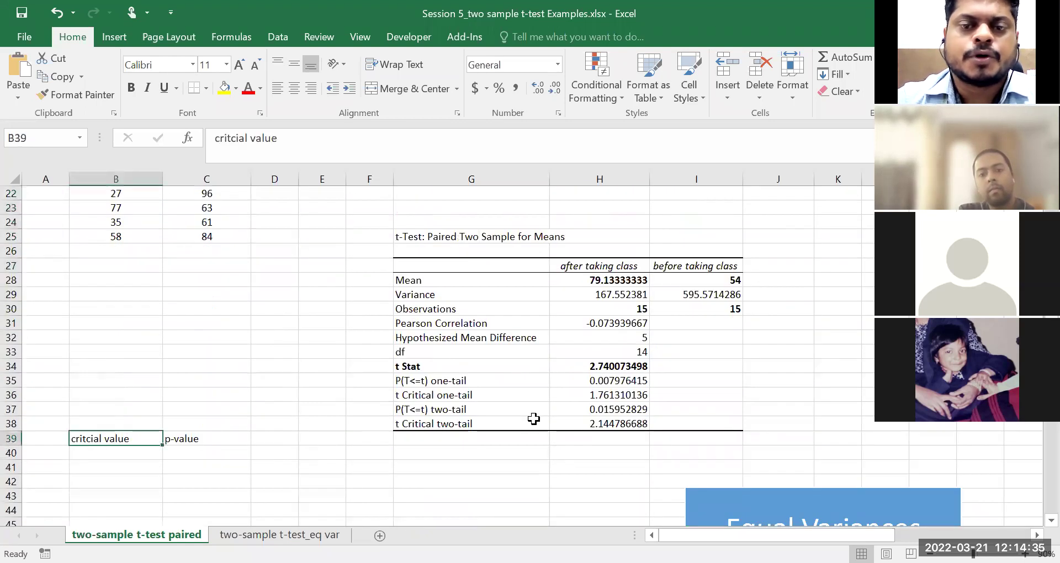
click(489, 399)
click(131, 87)
click(450, 423)
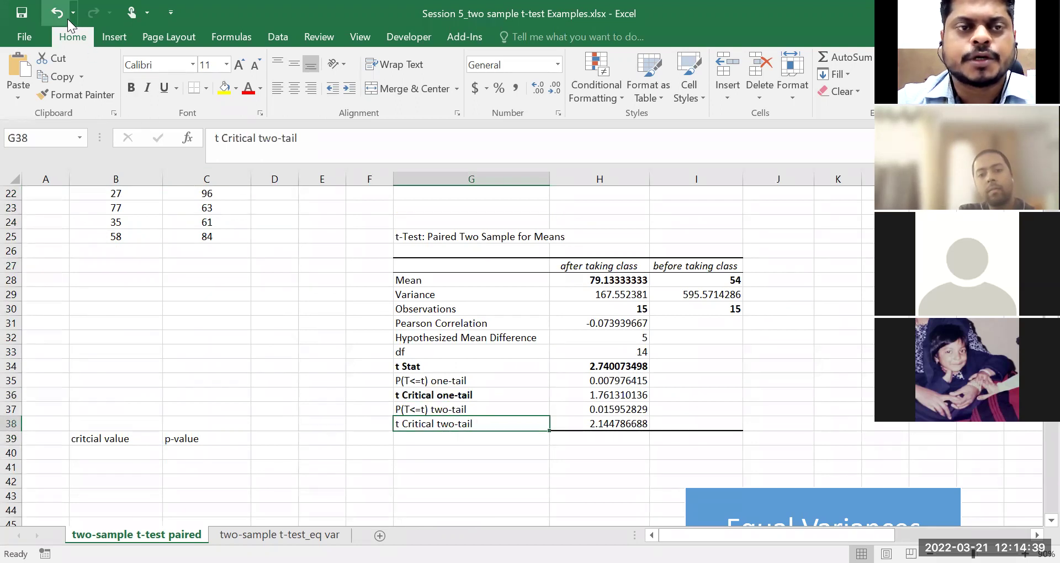
click(130, 87)
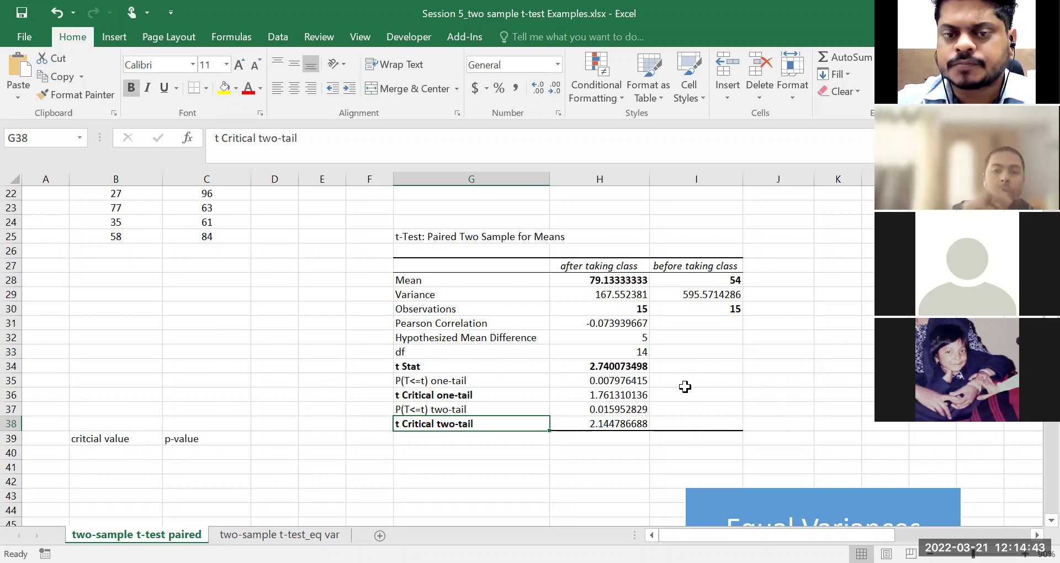
click(620, 396)
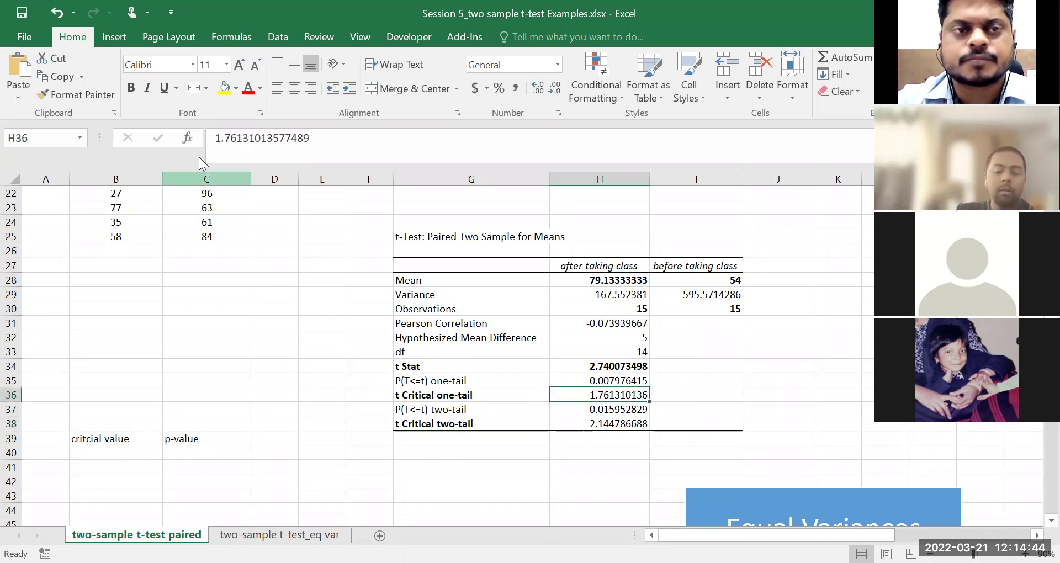
click(130, 88)
click(587, 421)
click(130, 89)
Step: Check the alternative hypothesis in G8, enter "t stat> critcial one tail" in B40 and widen column B to fit it
scroll(551, 309, up, 7)
click(473, 294)
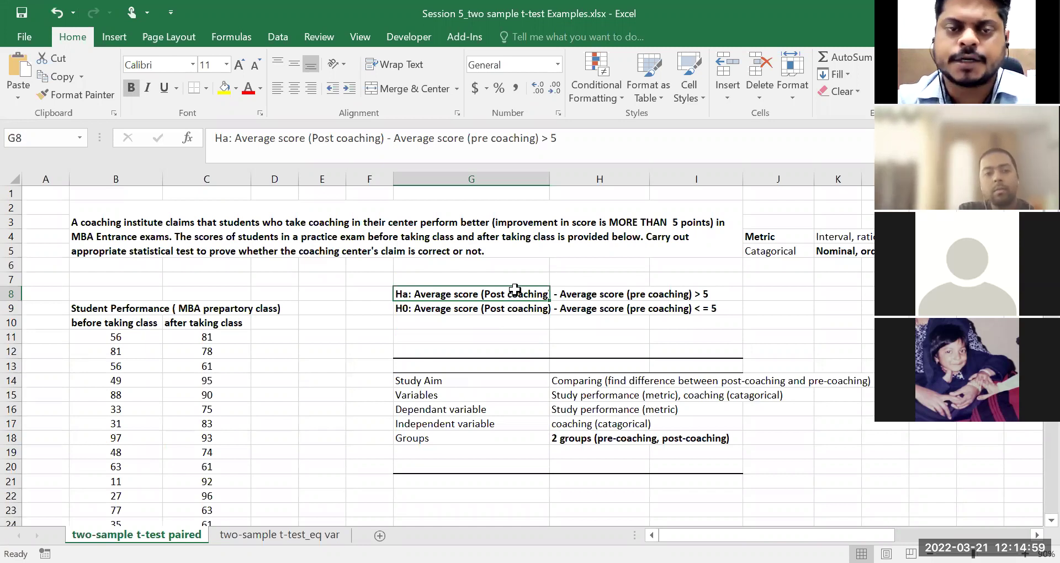
scroll(512, 296, down, 4)
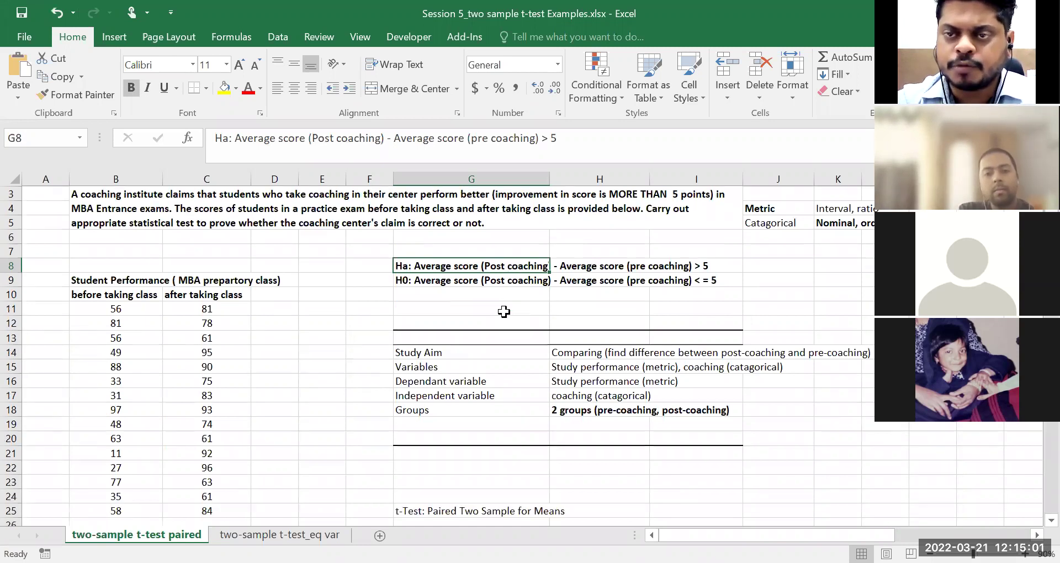
scroll(503, 312, down, 2)
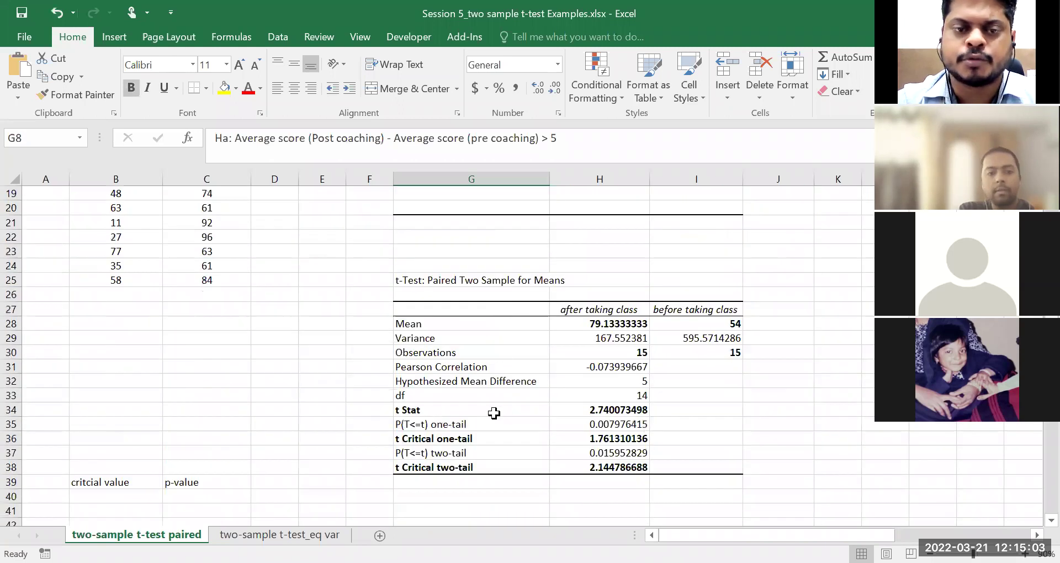
click(444, 397)
click(118, 496)
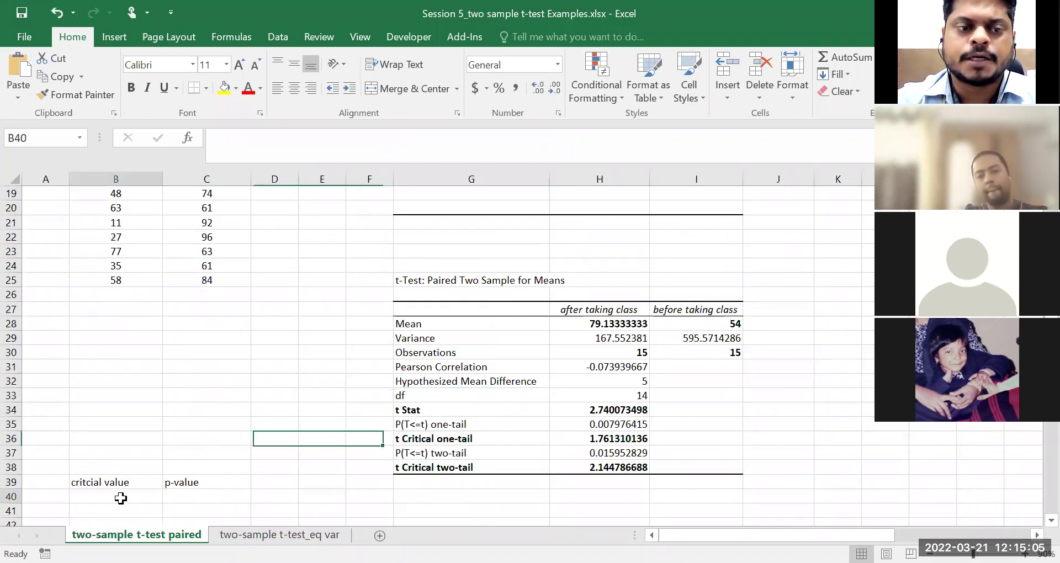
scroll(124, 498, down, 1)
text(t sat)
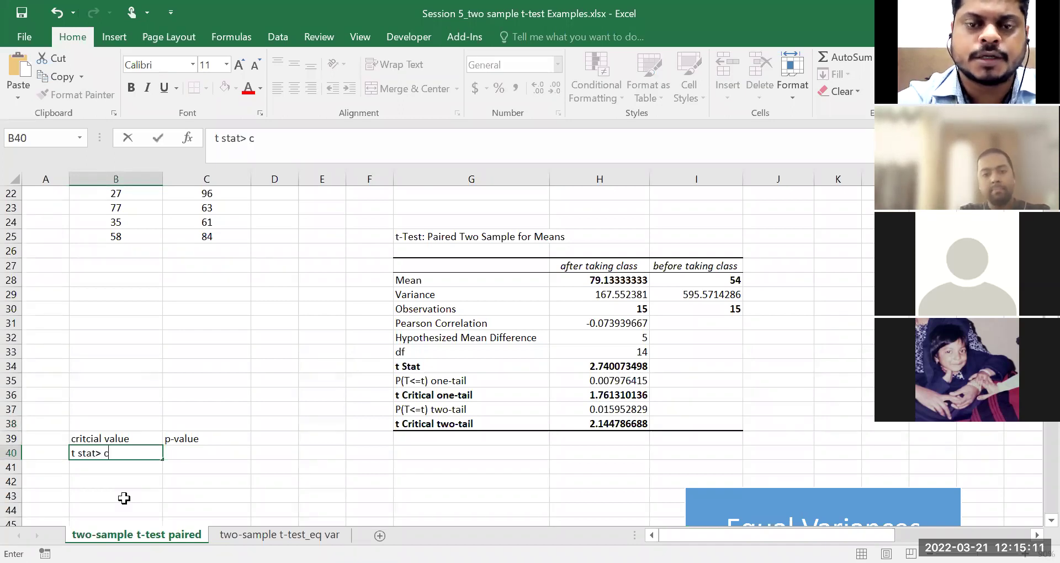
text(ritcia)
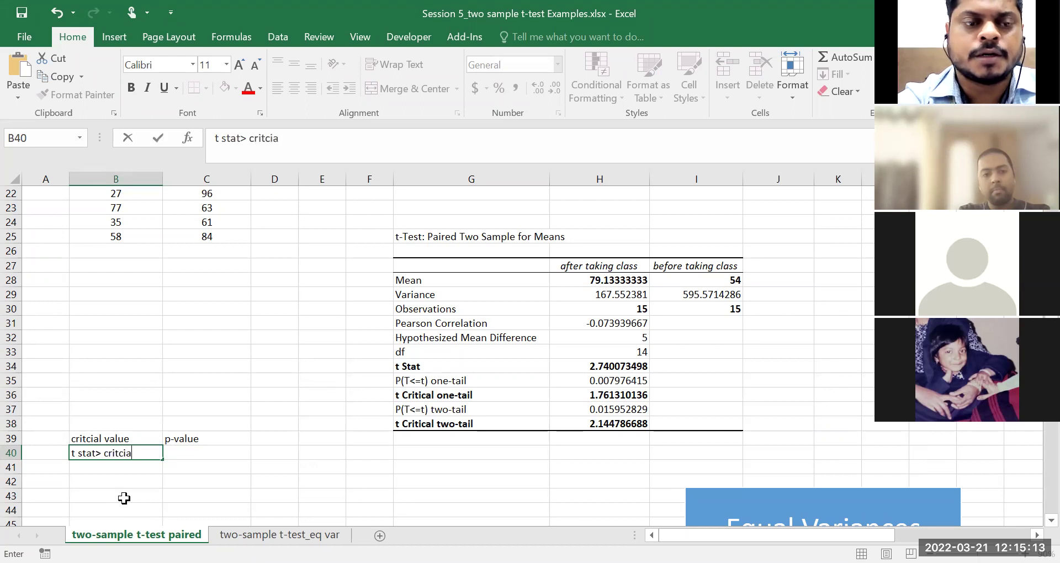
text(l one)
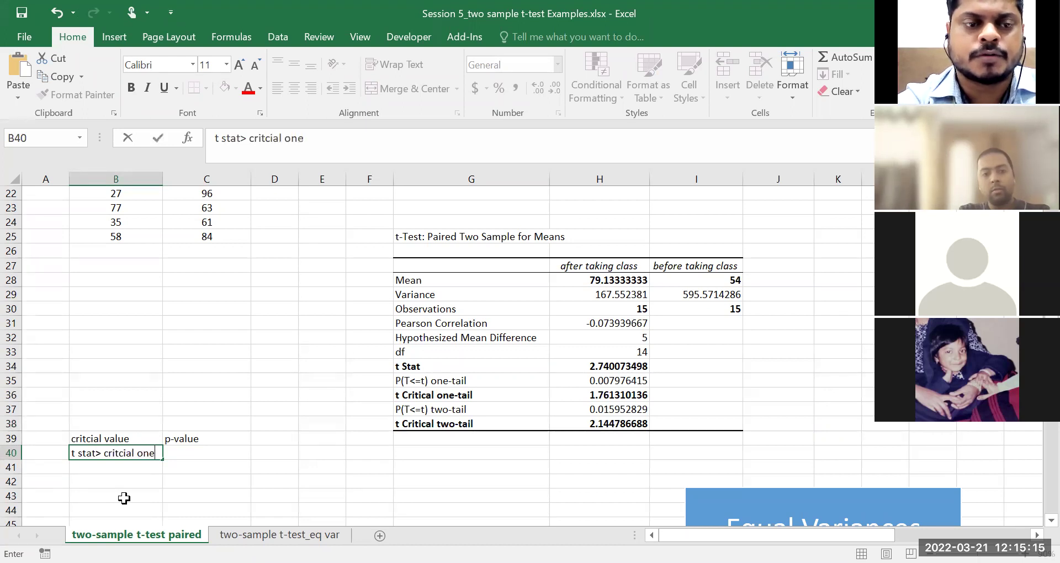
text( tail)
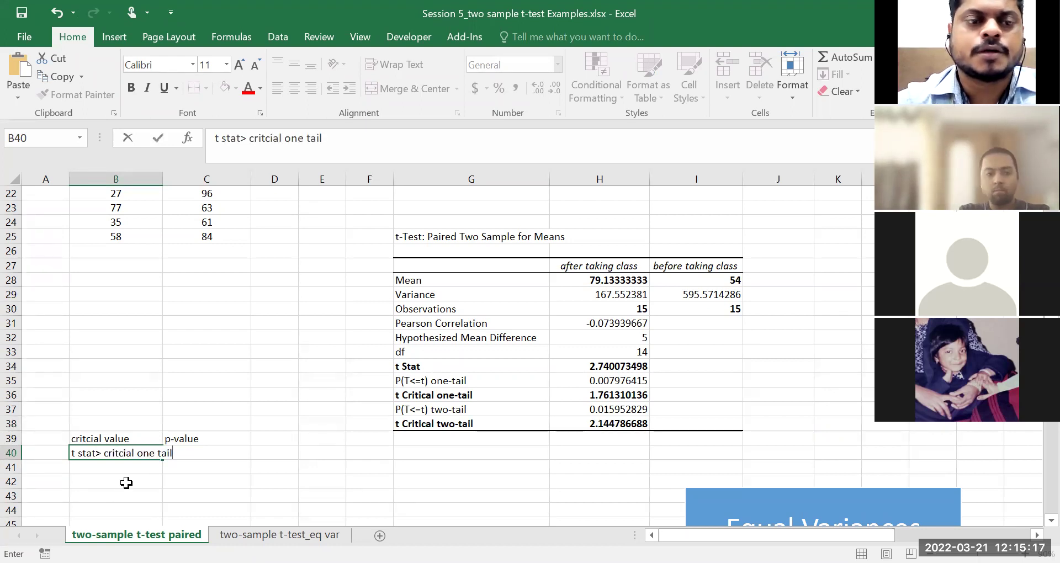
key(Return)
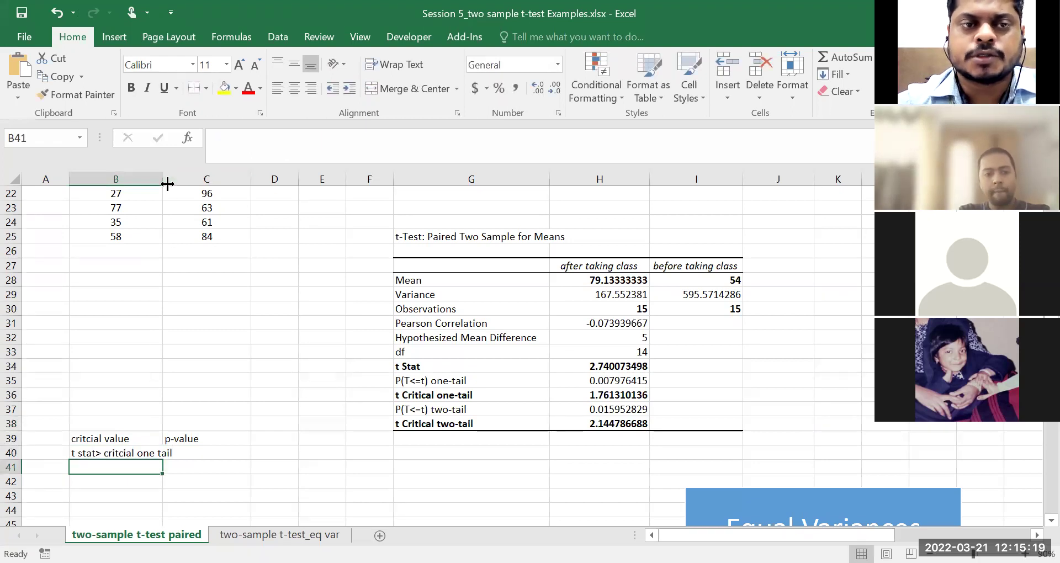
drag(166, 181, 192, 196)
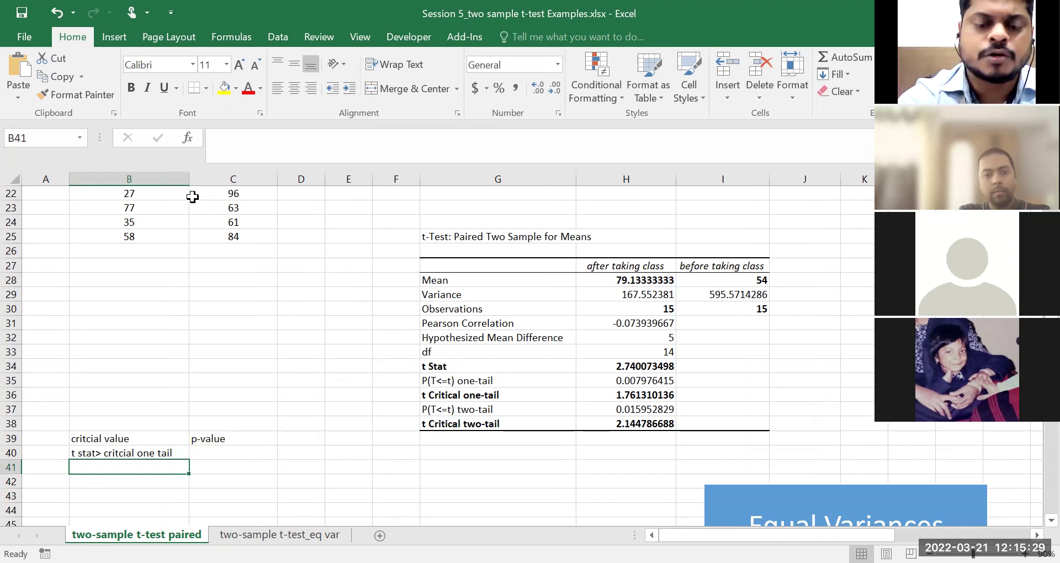
Step: Enter the conclusion "null hypothesis is rejected" in B41
text(null hyp)
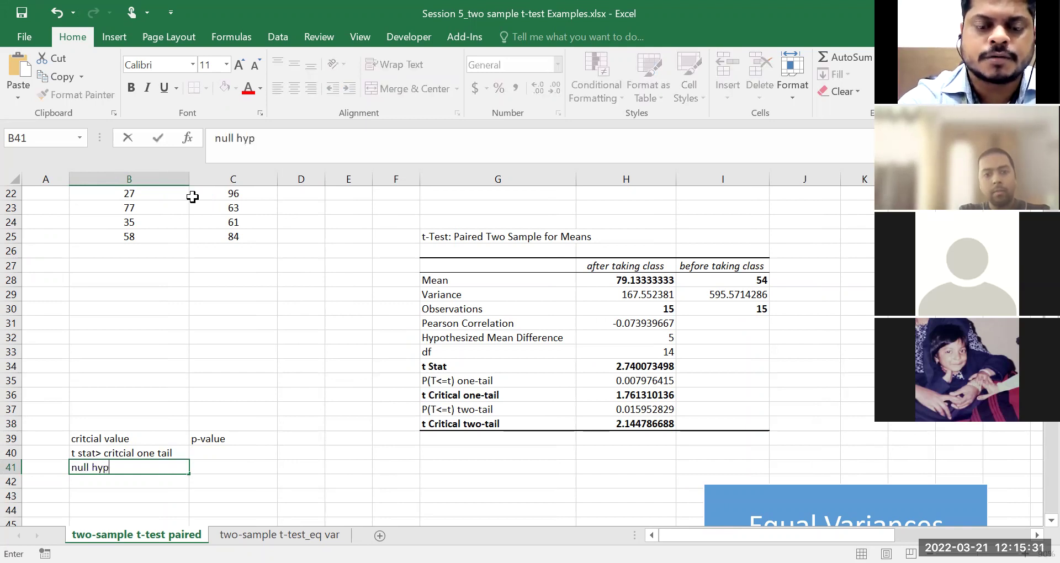
text(othesis is rejected)
click(130, 407)
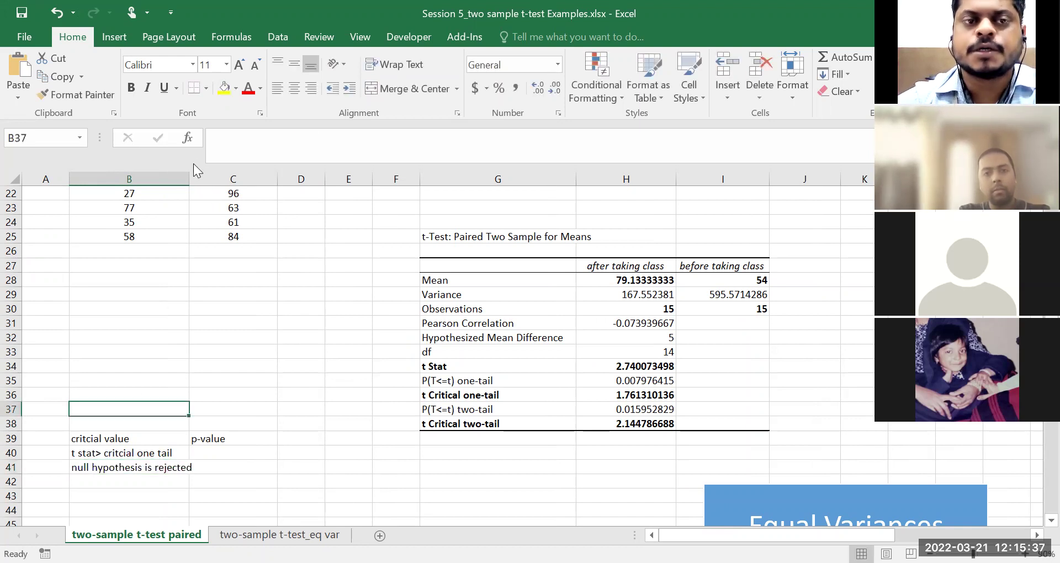
Step: Check the alternative hypothesis in G8 and make the critical value and p-value headings in B39 and C39 bold
scroll(550, 334, up, 7)
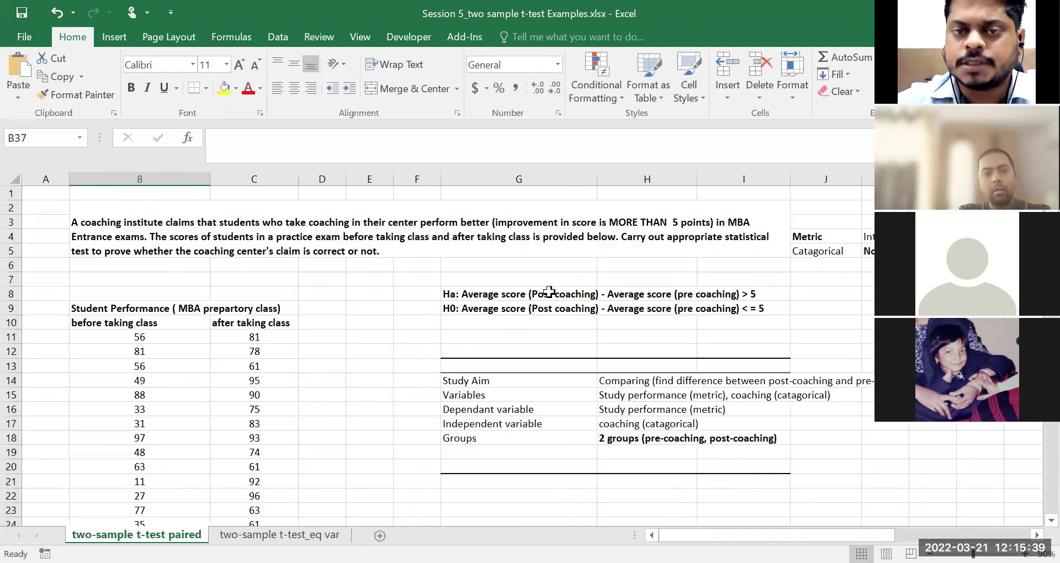
click(548, 291)
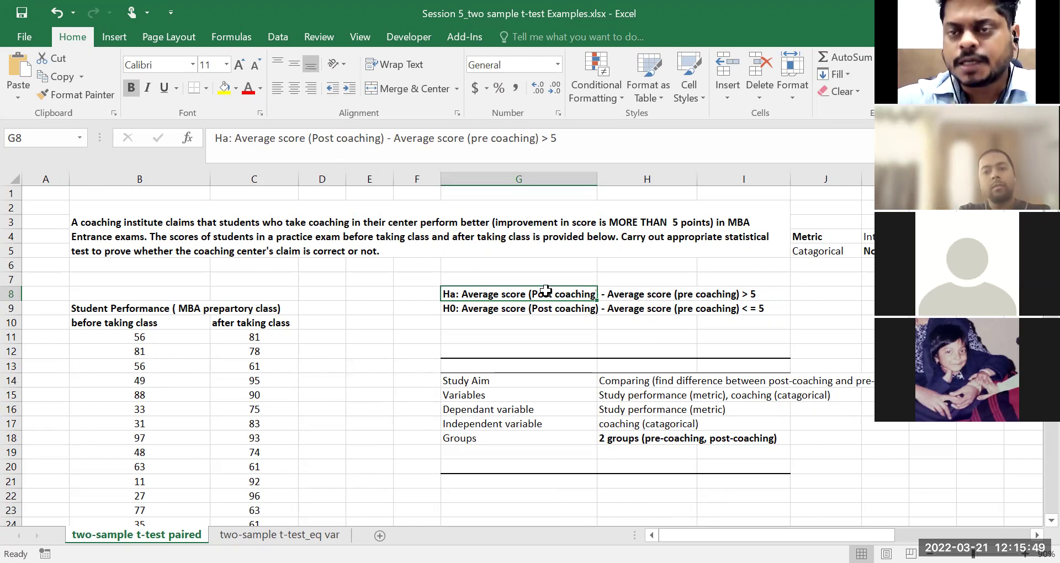
scroll(552, 301, down, 9)
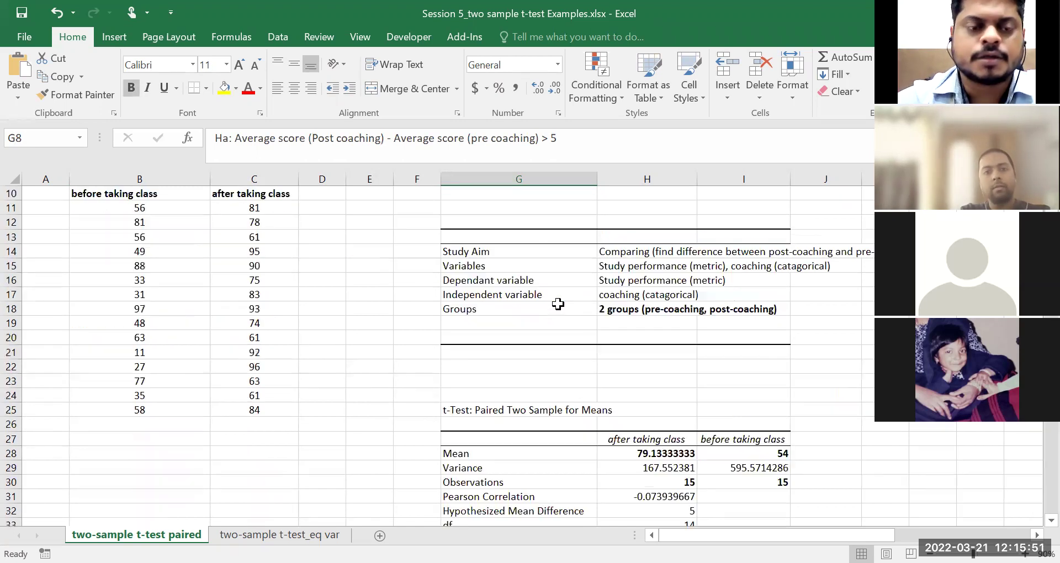
click(276, 352)
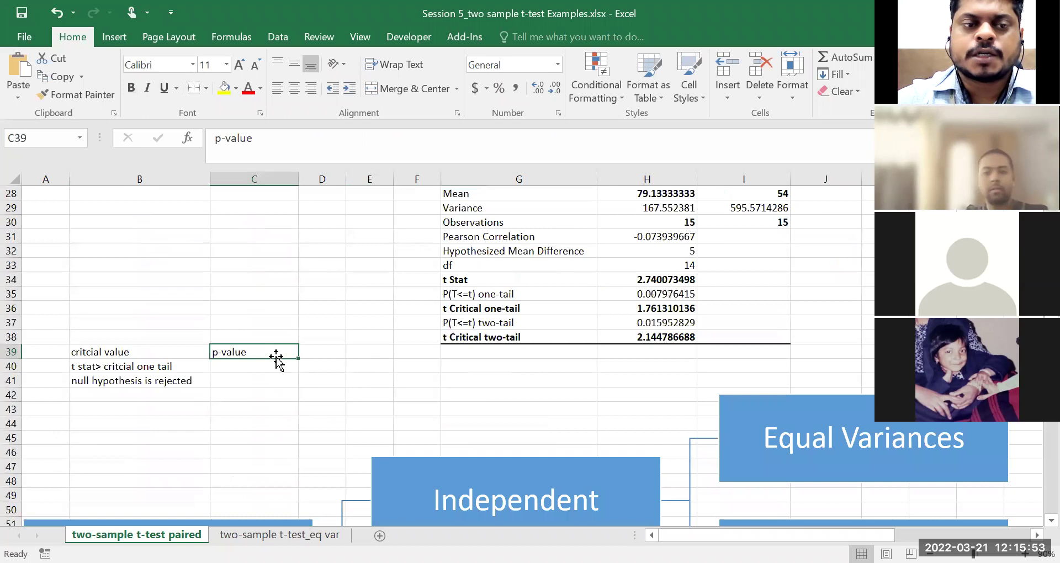
click(105, 352)
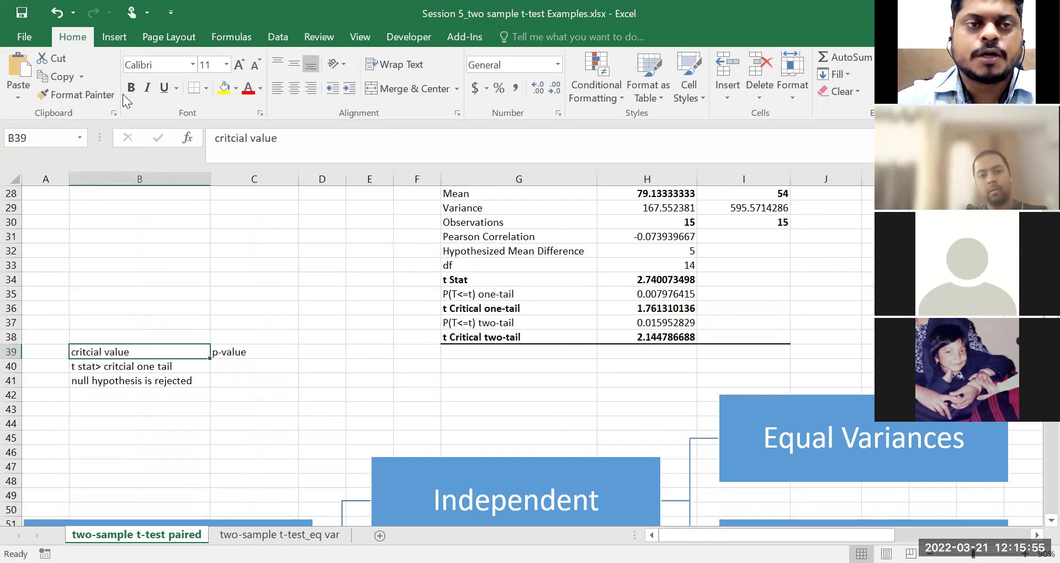
key(ctrl+b)
click(236, 346)
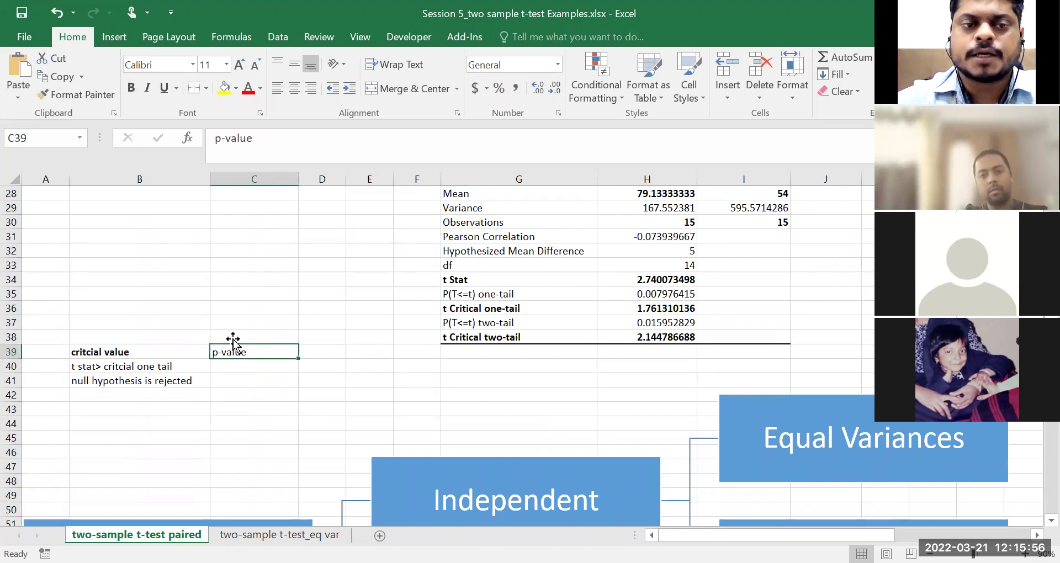
click(131, 88)
Step: Enter the one-tail p-value as 0.007 in C40
click(540, 293)
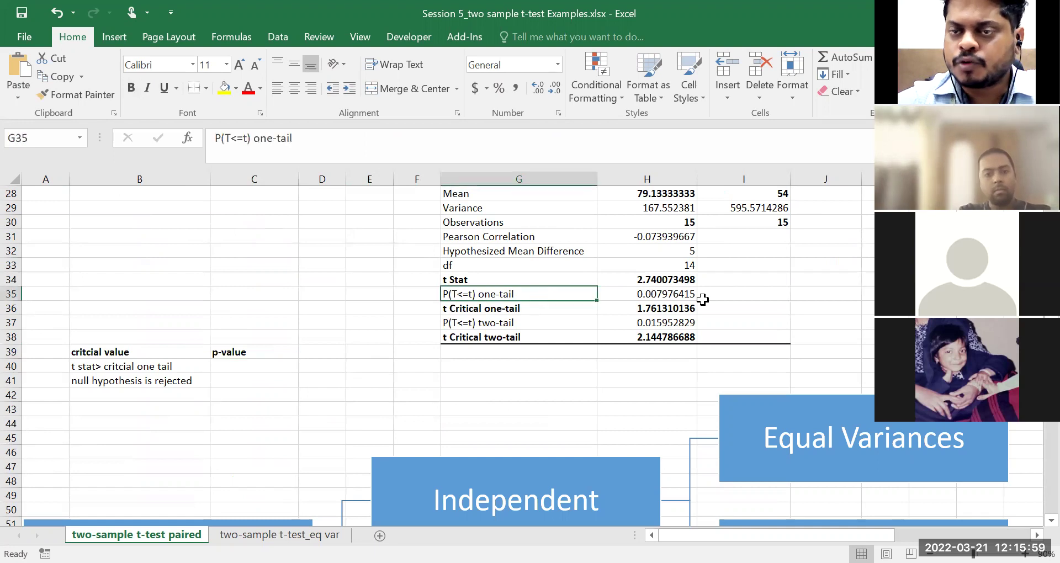
click(253, 365)
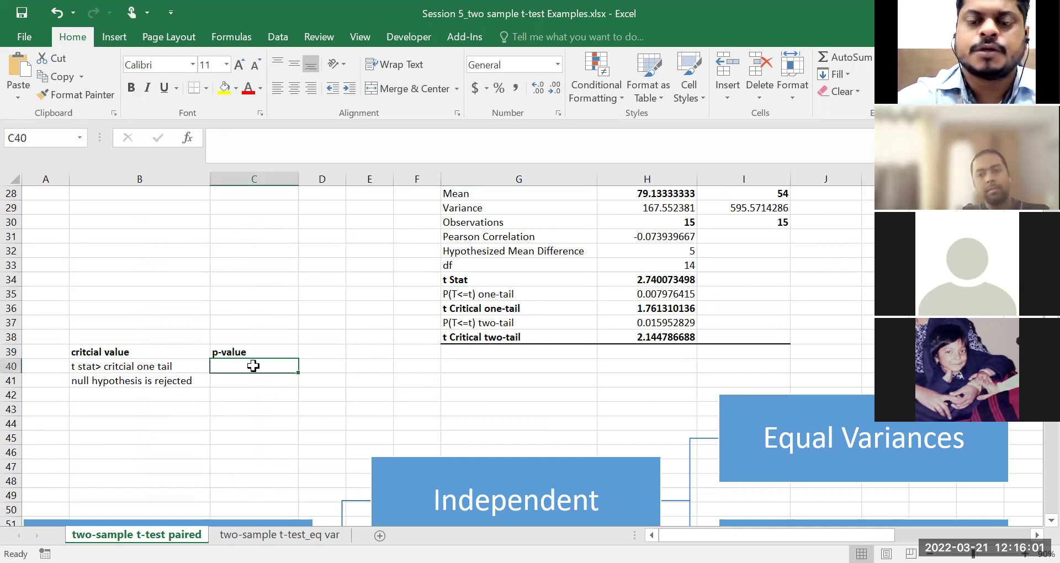
text(0.07)
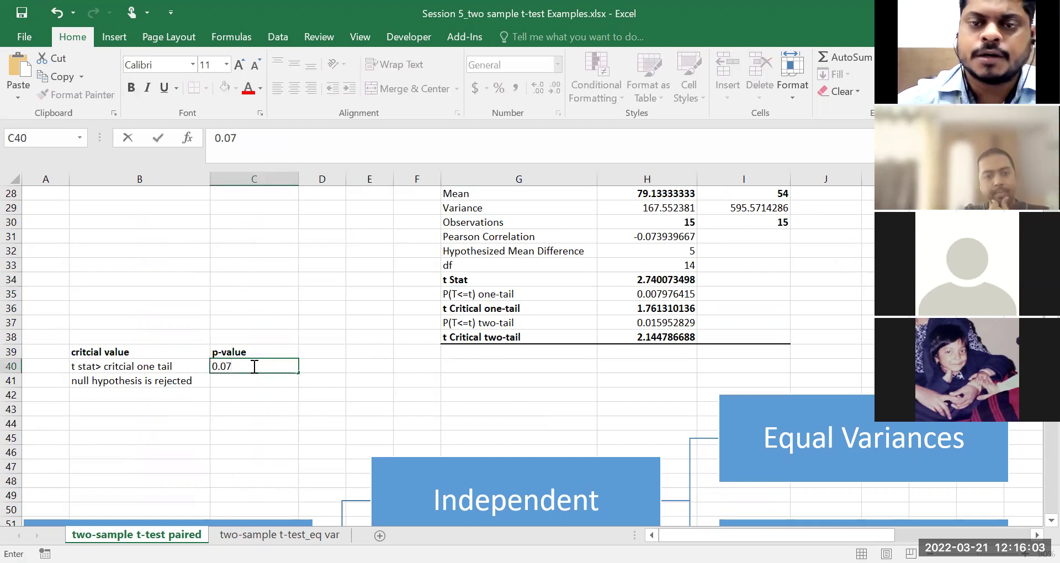
text(07)
Step: Enter the comparison "p value< alpha" in C41
click(226, 381)
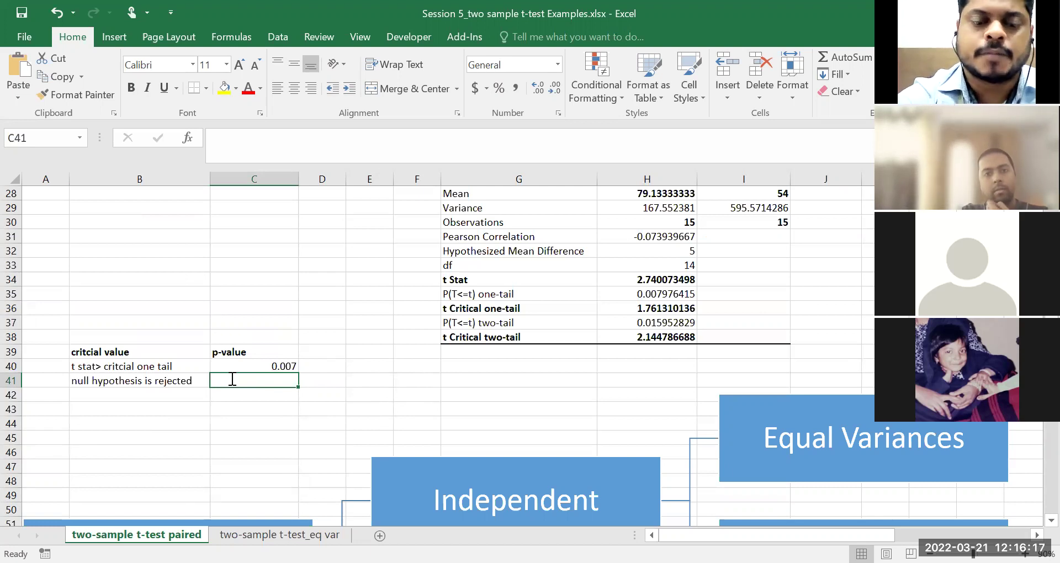
text(p value)
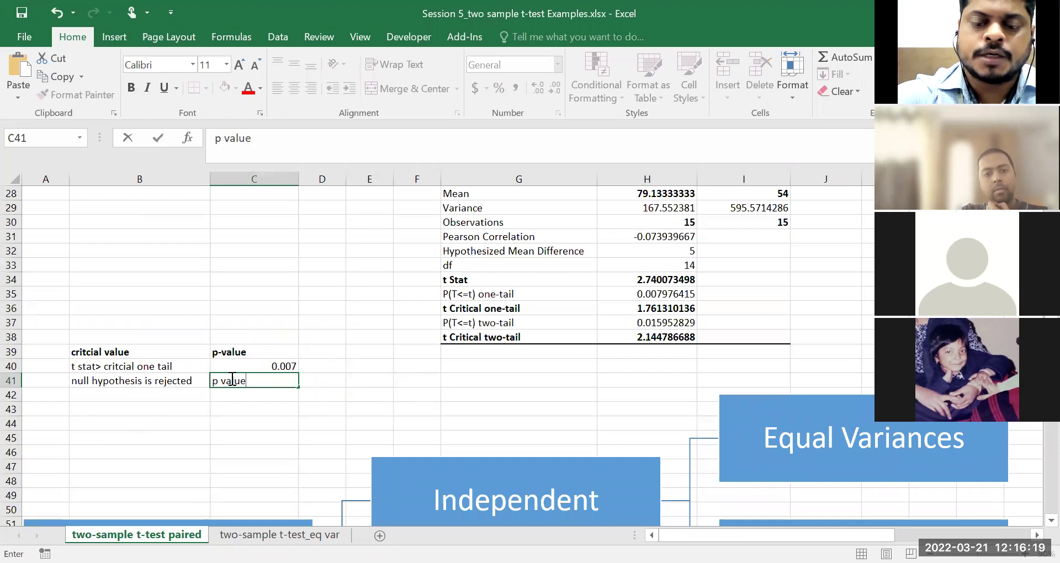
text(< alpha)
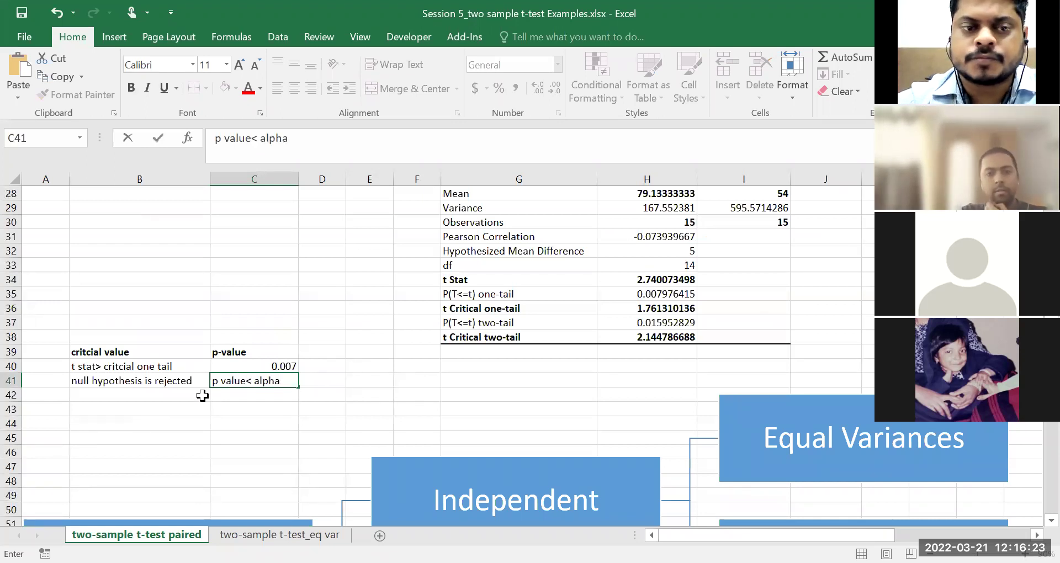
click(218, 409)
click(229, 378)
Step: Move the text "p value< alpha" from C41 to C40, replacing the number there
double_click(218, 381)
drag(212, 380, 334, 388)
key(ctrl+c)
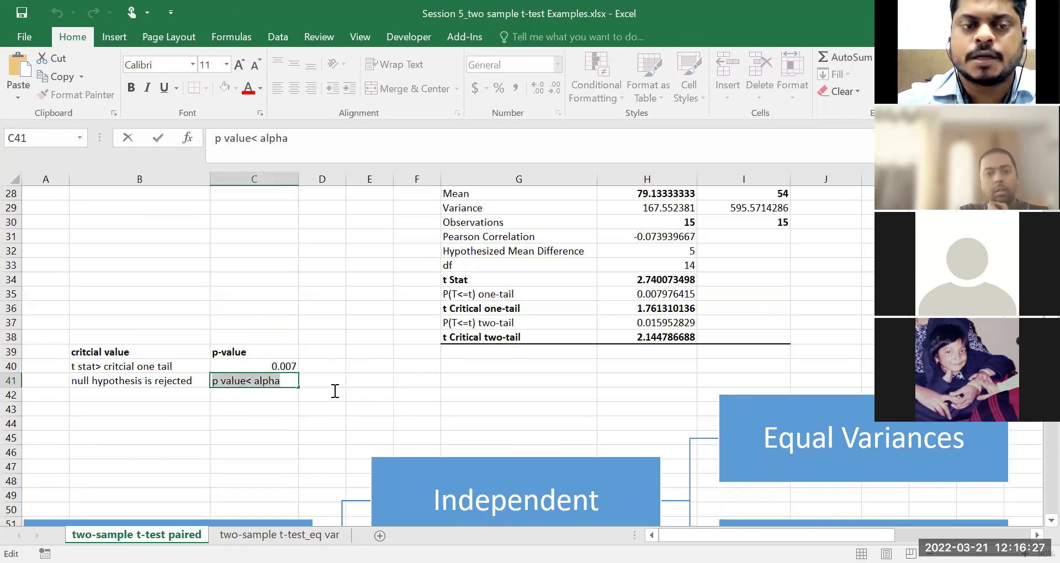
key(BackSpace)
click(287, 366)
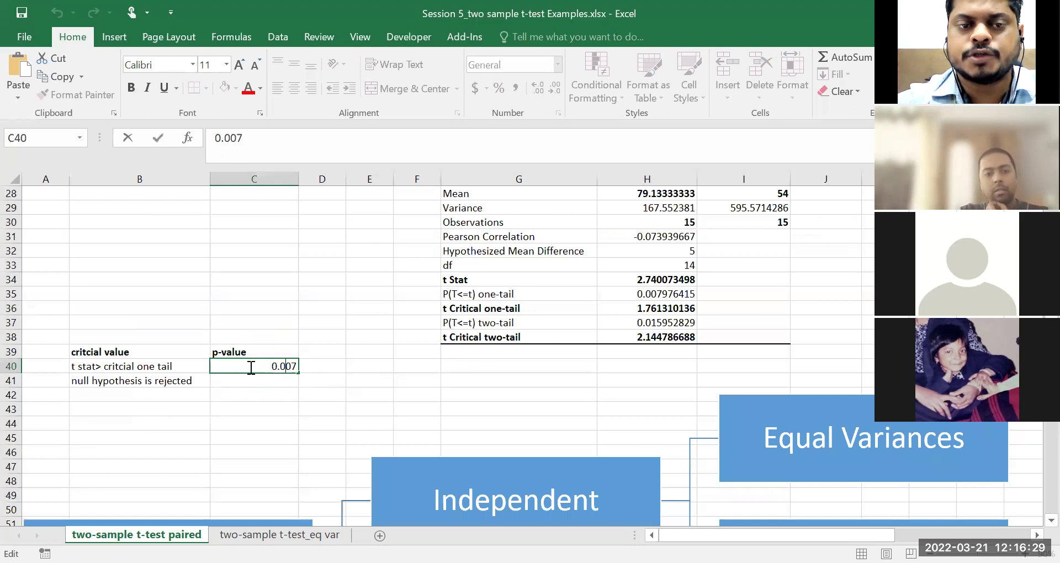
key(ctrl+v)
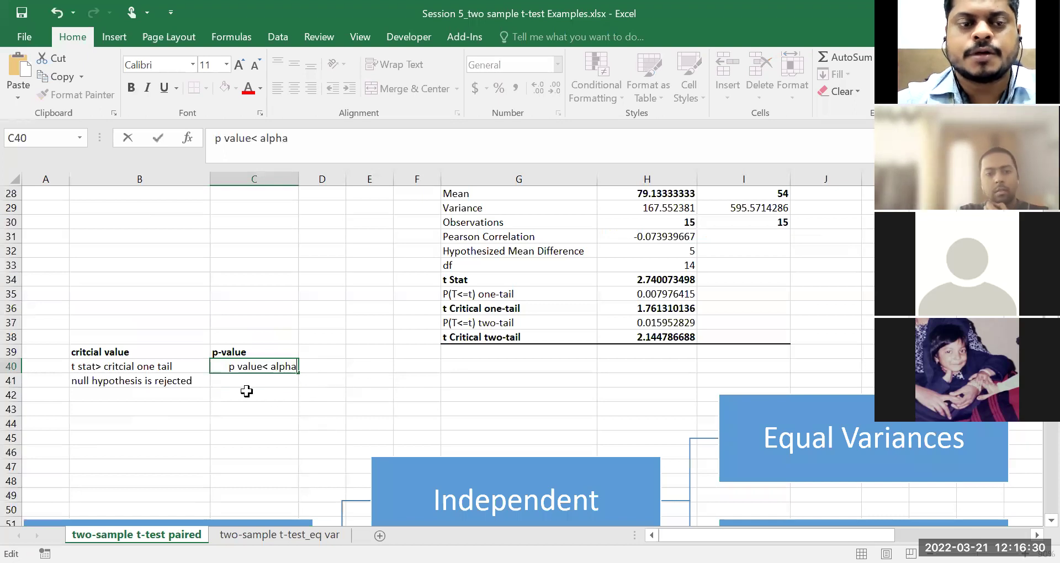
Step: Copy the conclusion "null hypothesis is rejected" from B41 into C41
double_click(183, 380)
drag(198, 381, 65, 379)
key(ctrl+c)
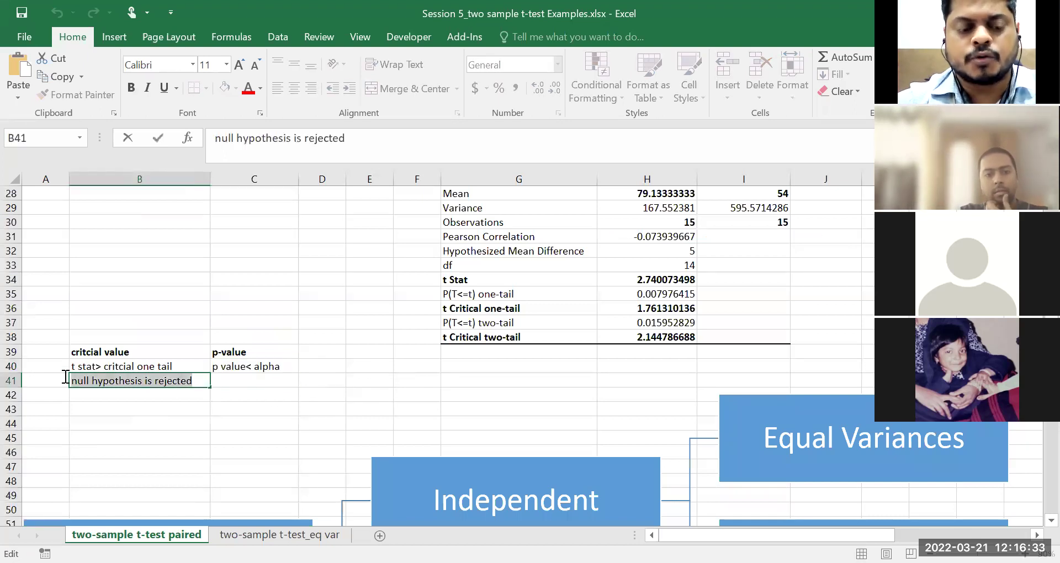
double_click(215, 379)
key(ctrl+v)
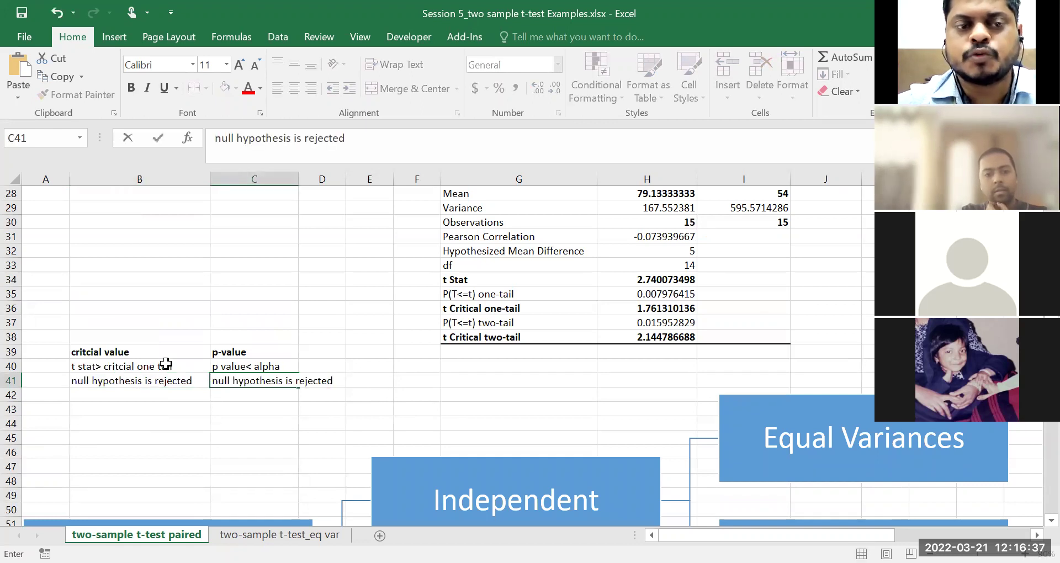
click(168, 366)
key(Right)
Step: Review the recorded conclusions against the one-tail p-value, the null hypothesis in G9, the paired scores and the t Stat
click(138, 368)
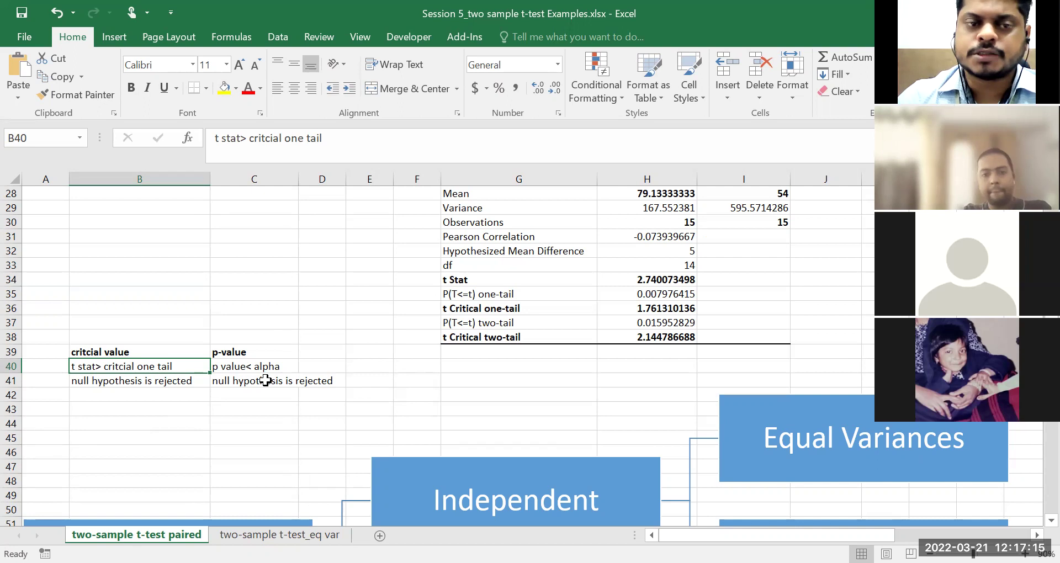
click(262, 381)
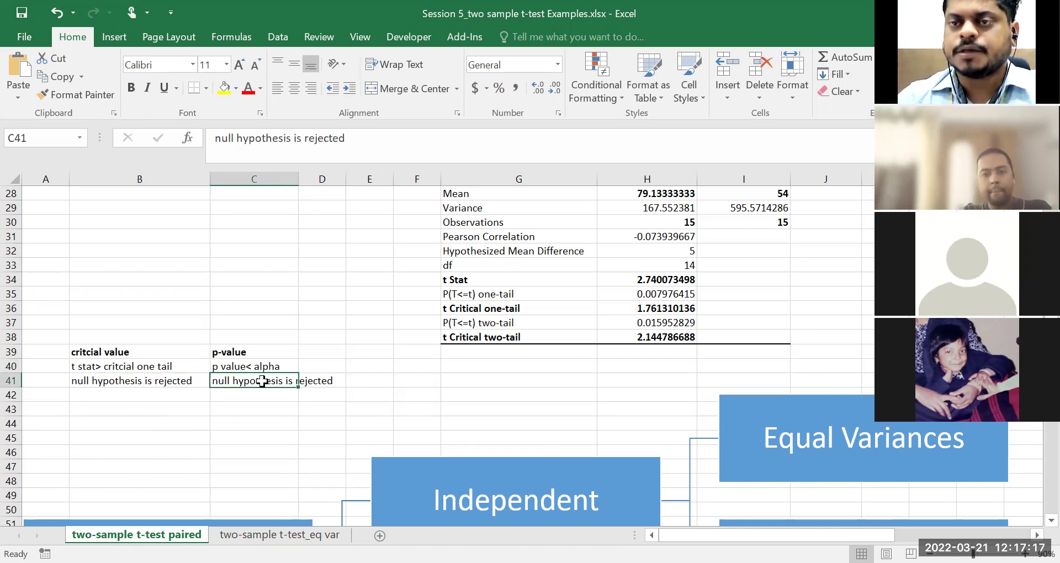
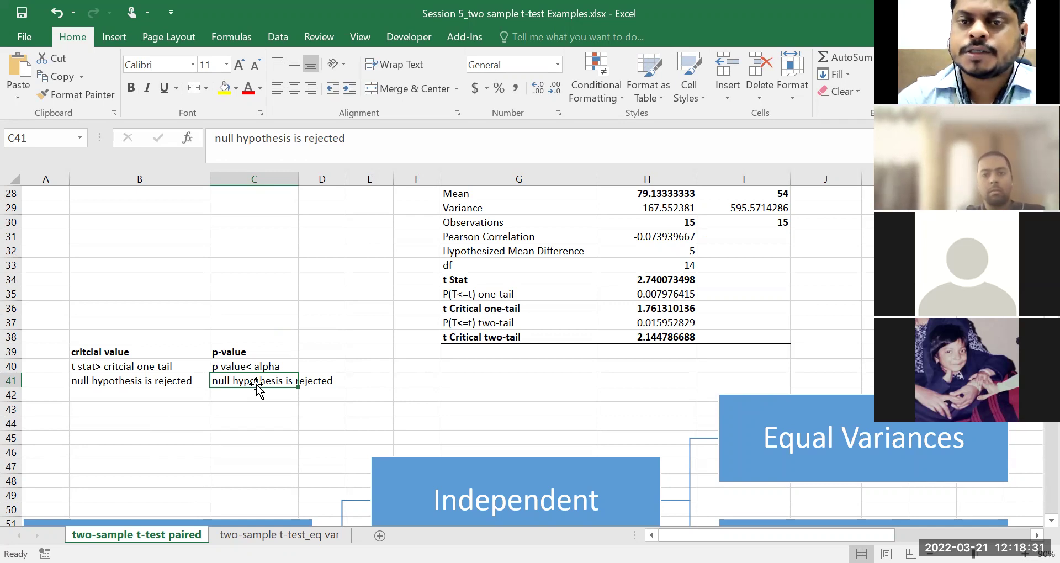
click(656, 298)
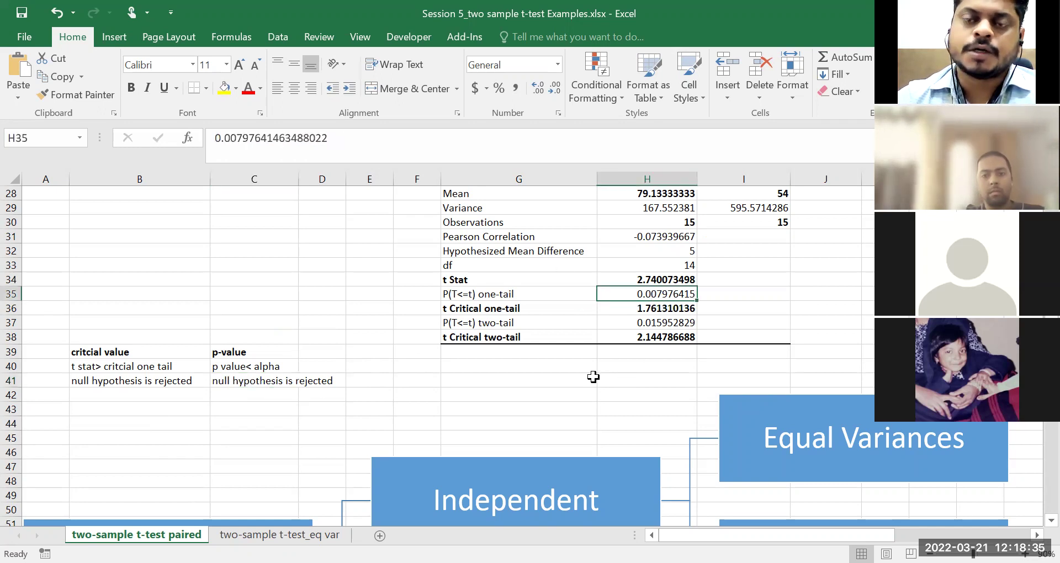
scroll(586, 376, up, 7)
scroll(584, 375, up, 2)
click(536, 310)
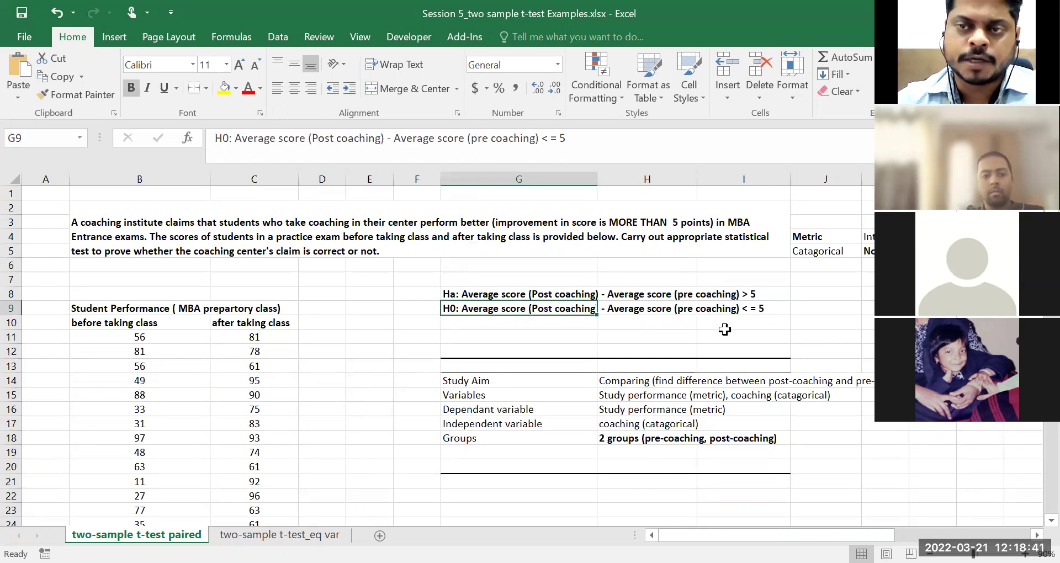
scroll(325, 375, down, 3)
drag(142, 208, 290, 428)
scroll(388, 425, down, 1)
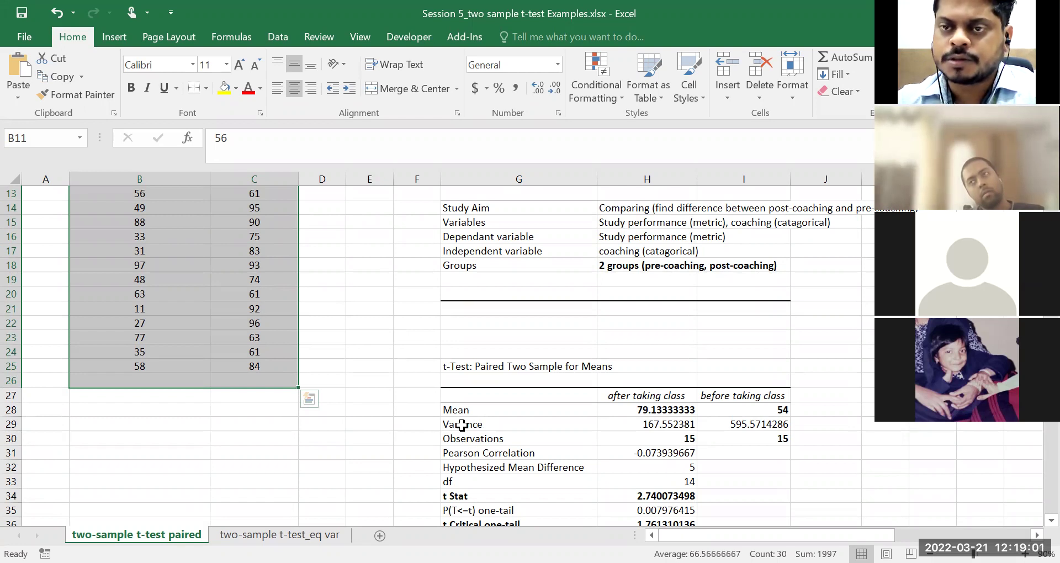
click(654, 496)
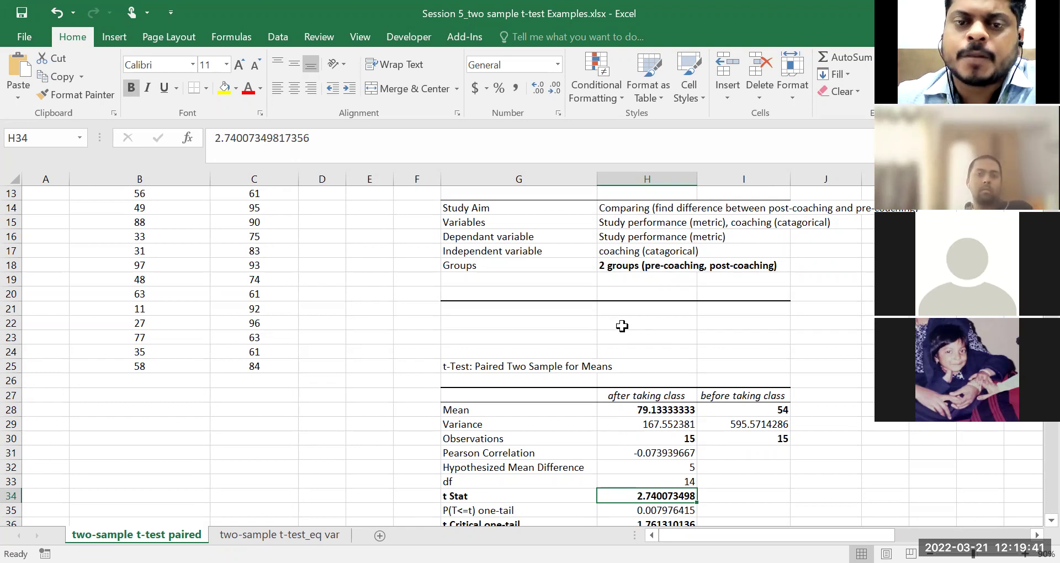
Step: Reread the coaching problem statement and compare the p-value conclusion in C40 with the one-tail p-value in H35
click(605, 335)
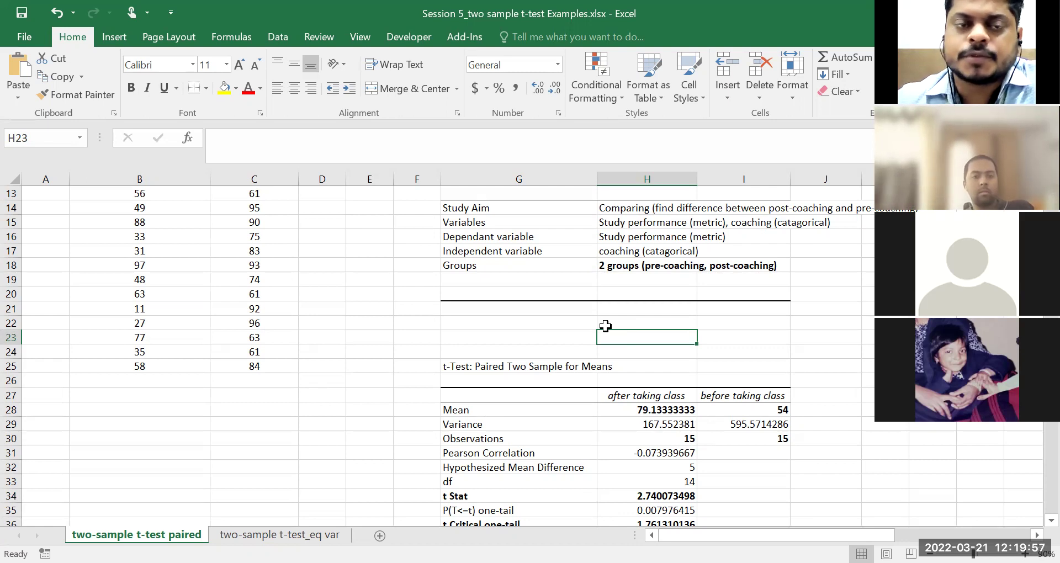
scroll(552, 375, up, 4)
click(263, 249)
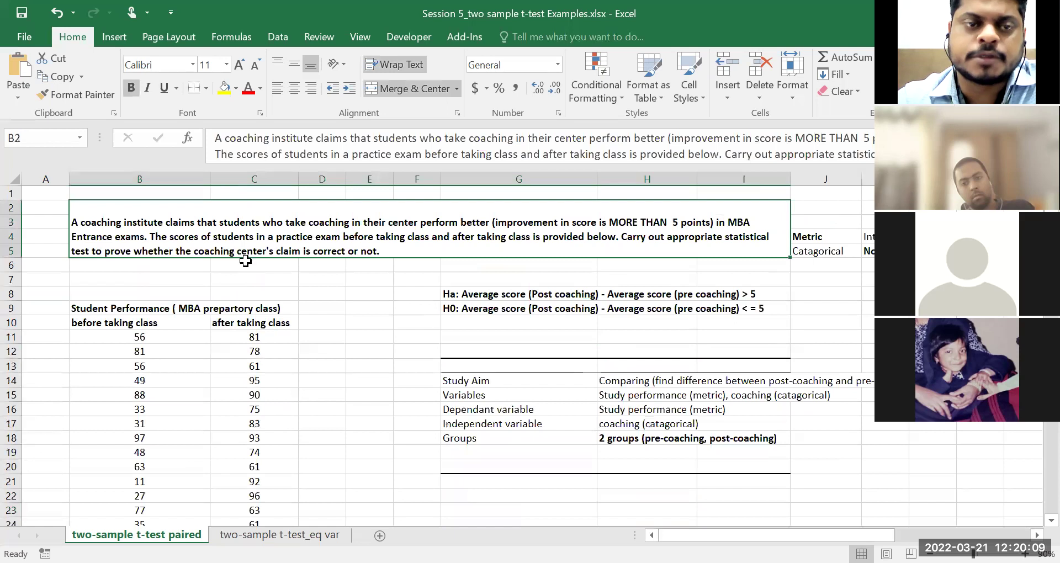
click(328, 283)
scroll(327, 276, down, 3)
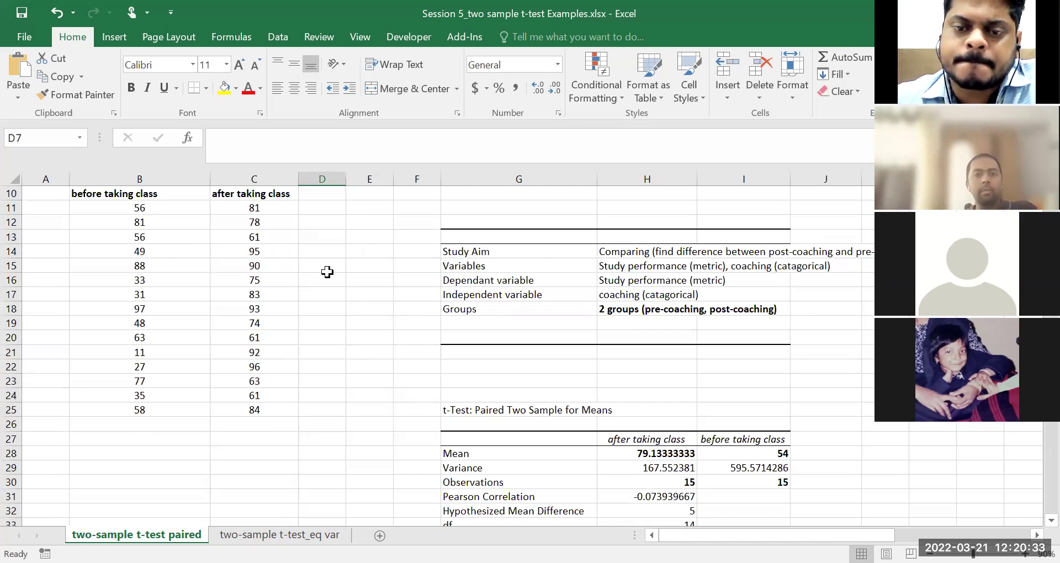
scroll(298, 322, down, 5)
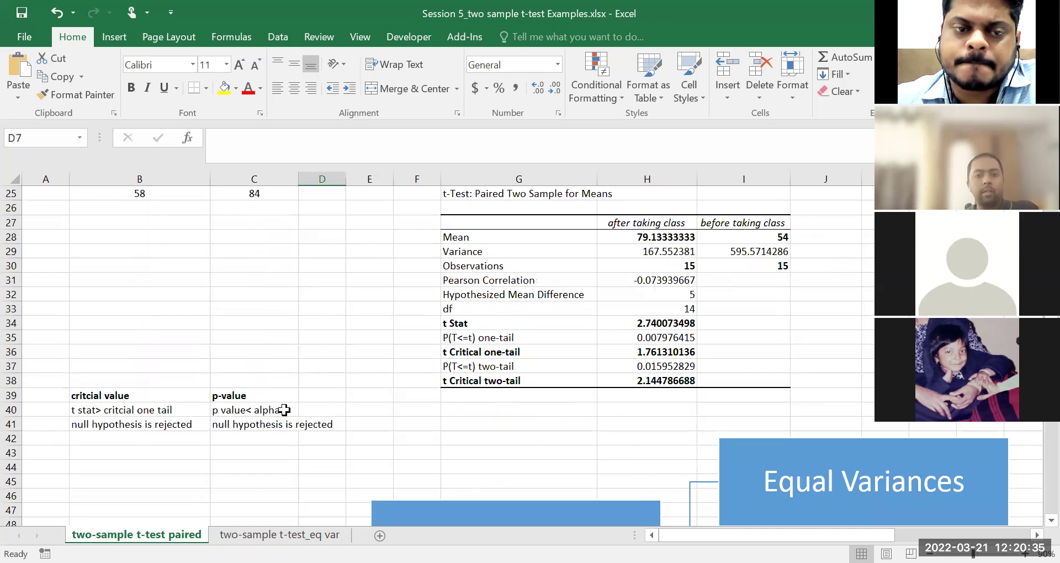
click(284, 409)
click(613, 337)
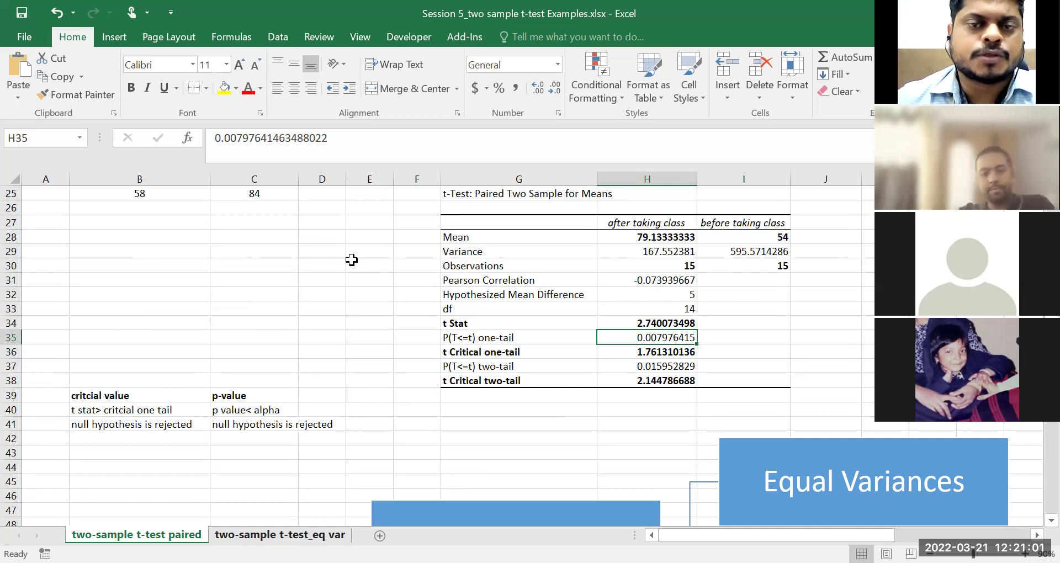
Step: On the two-sample t-test_eq var sheet, read the university problem and hypothesis labels, and clear the values in B24:C24
key(ctrl+Page_Down)
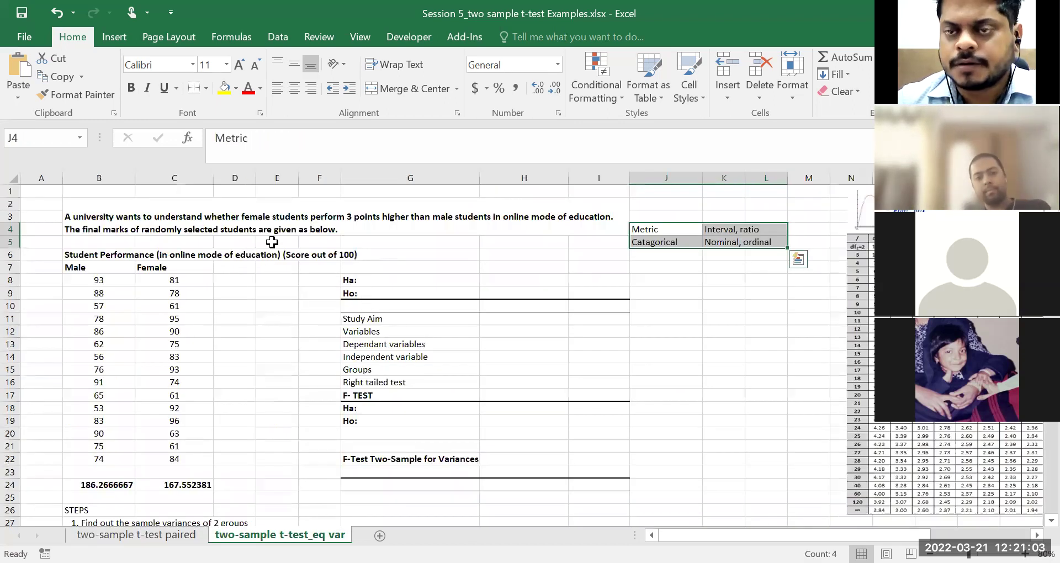
click(261, 226)
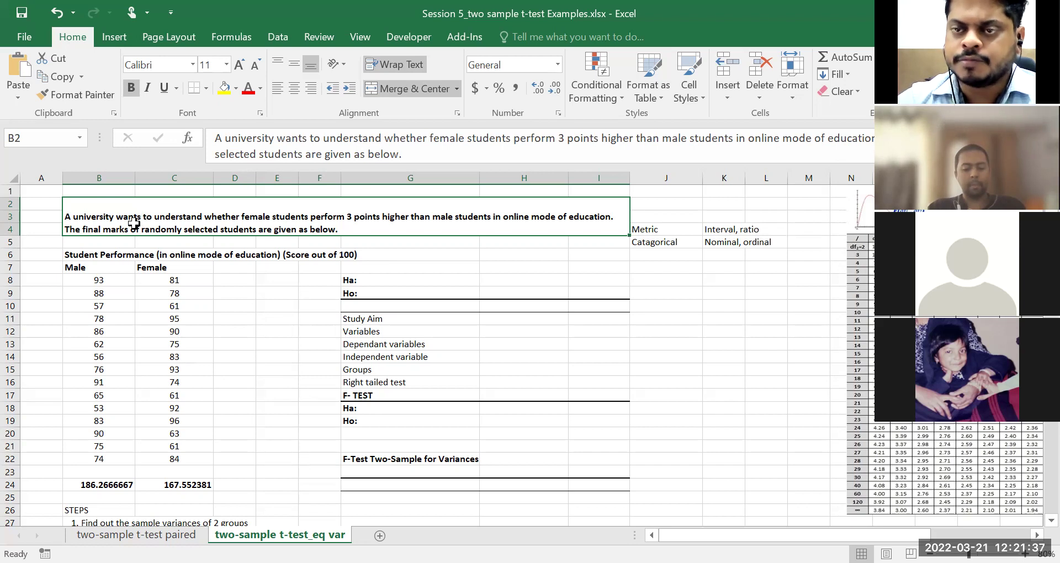
click(391, 279)
click(395, 288)
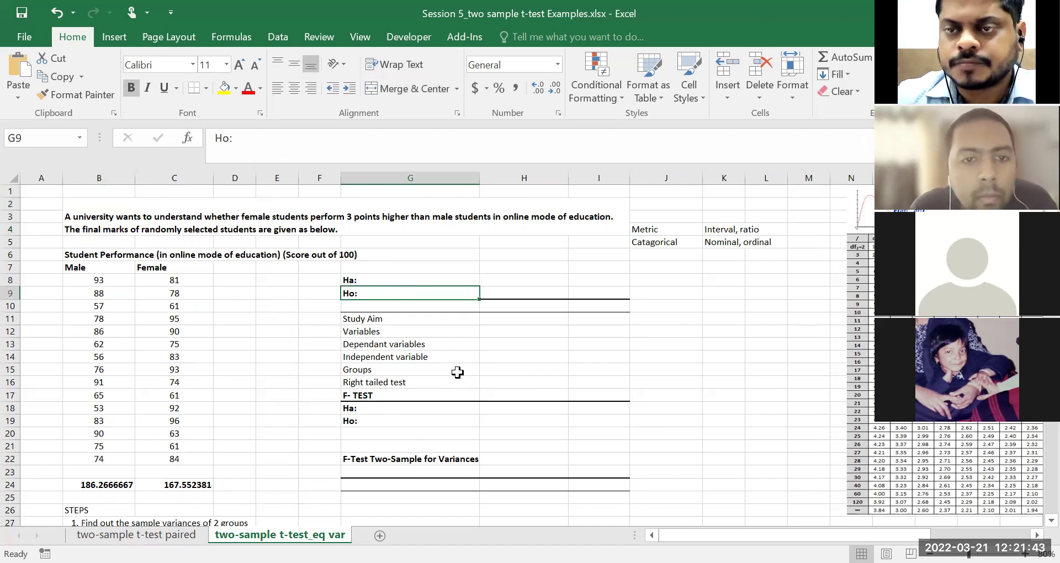
drag(92, 484, 205, 485)
key(Delete)
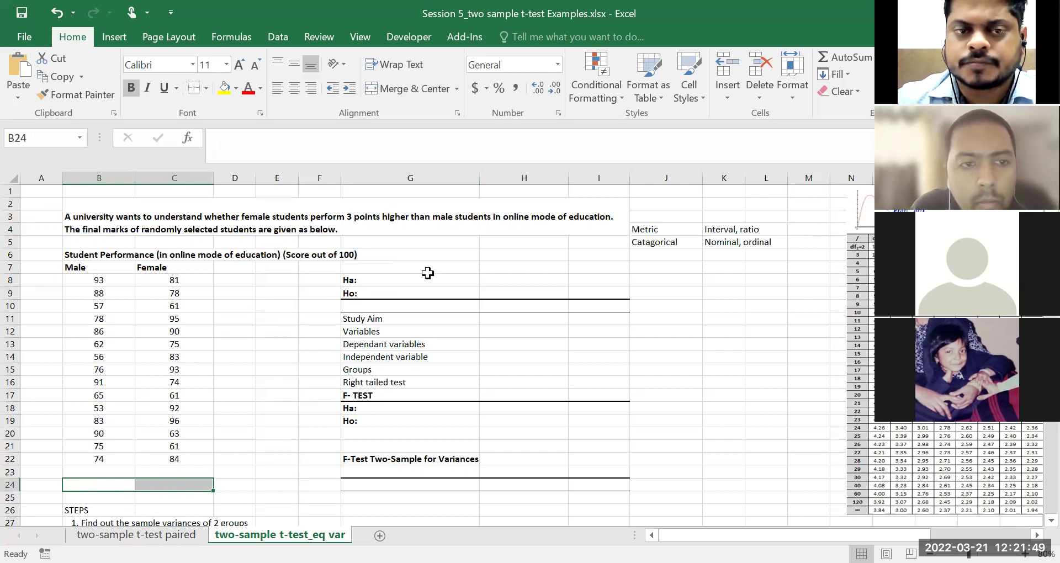
Step: Complete the university problem's alternative hypothesis in G8 as "Ha: Hf - Hm > 3"
click(426, 269)
click(152, 215)
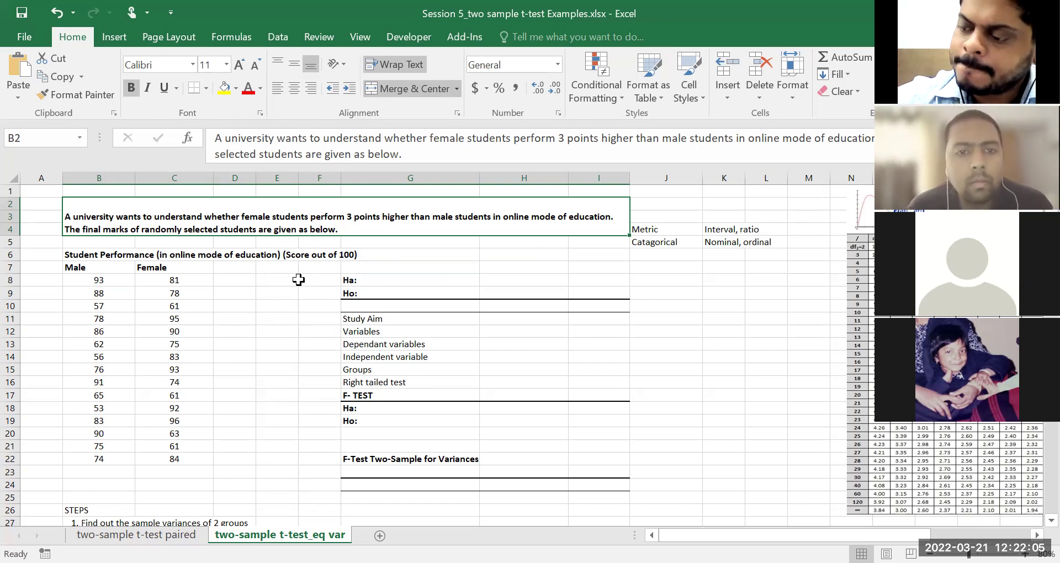
double_click(402, 279)
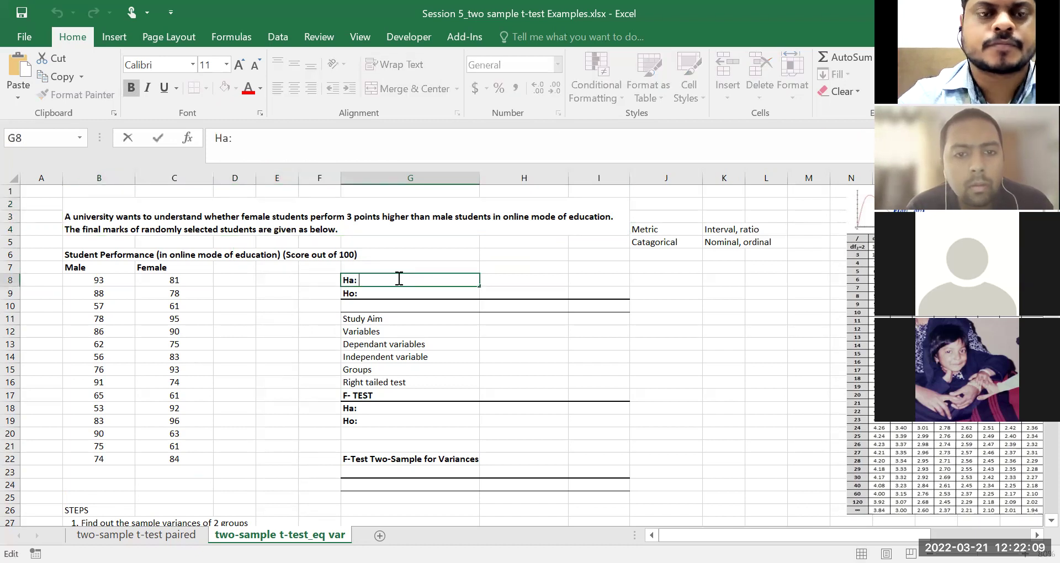
text(Exam p)
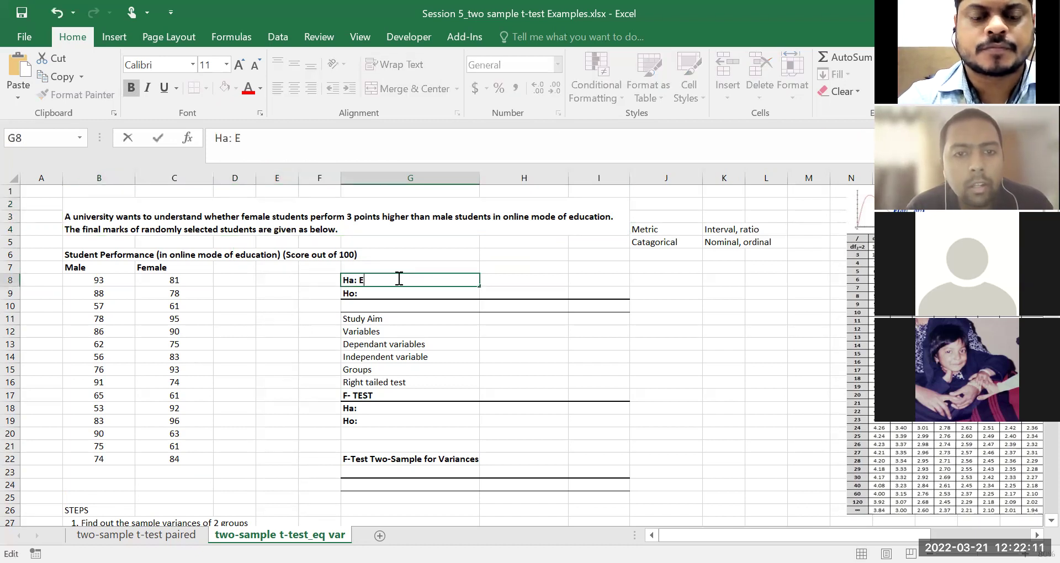
key(BackSpace)
key(BackSpace)
key(BackSpace)
key(BackSpace)
key(BackSpace)
key(BackSpace)
text(H)
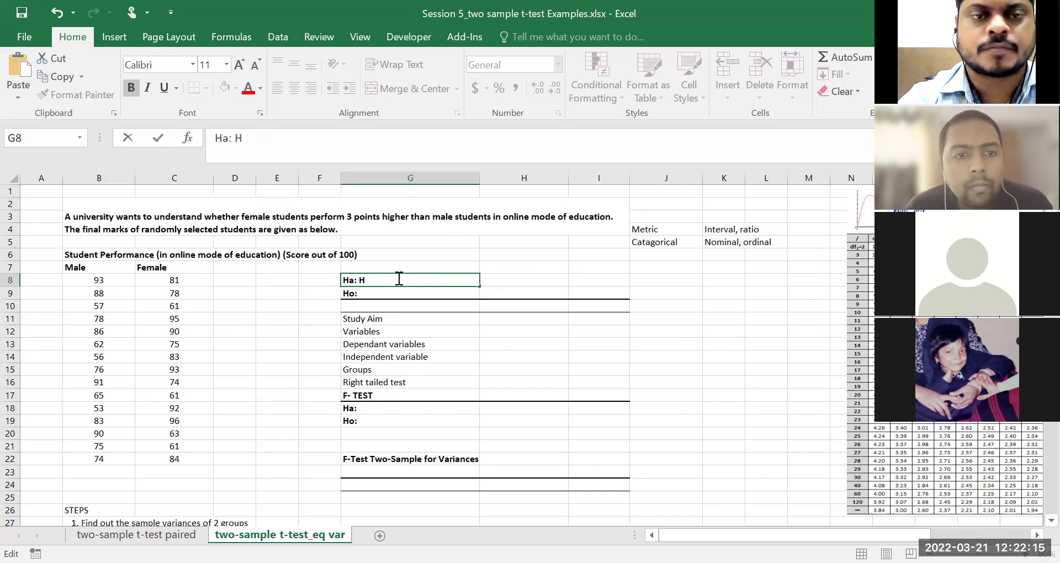
text(f)
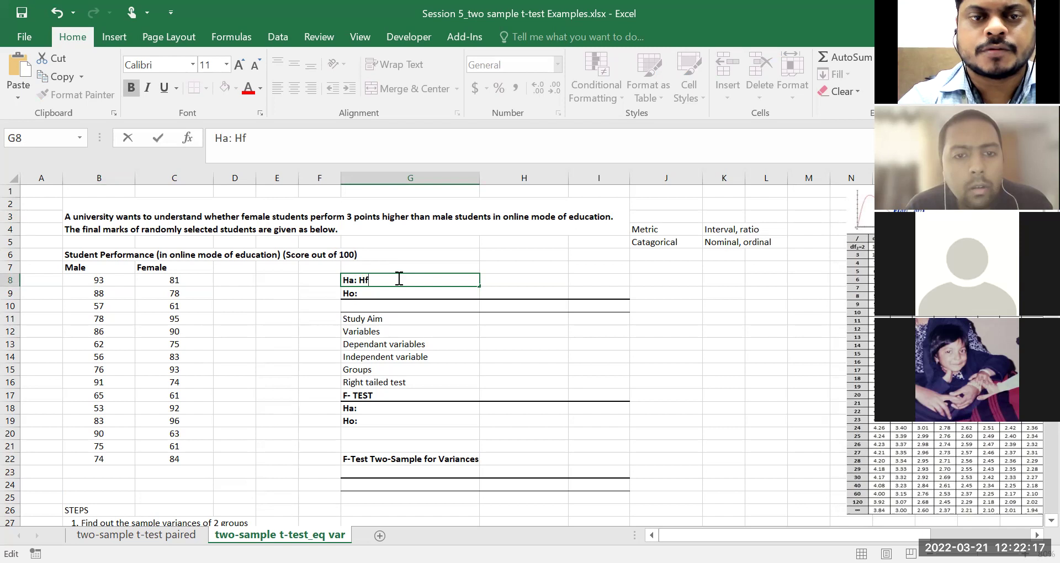
text( - Hm)
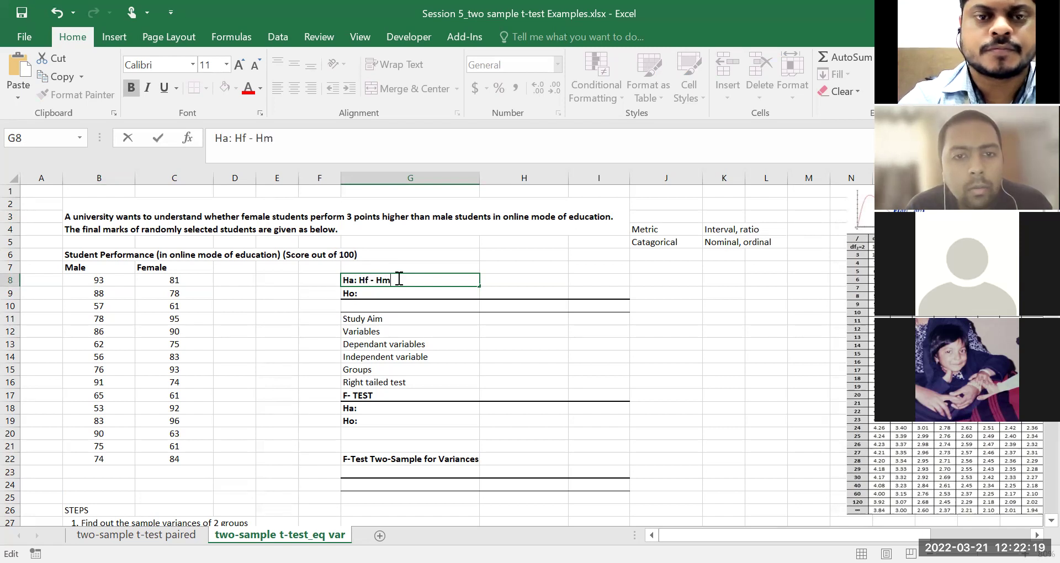
text( > 3)
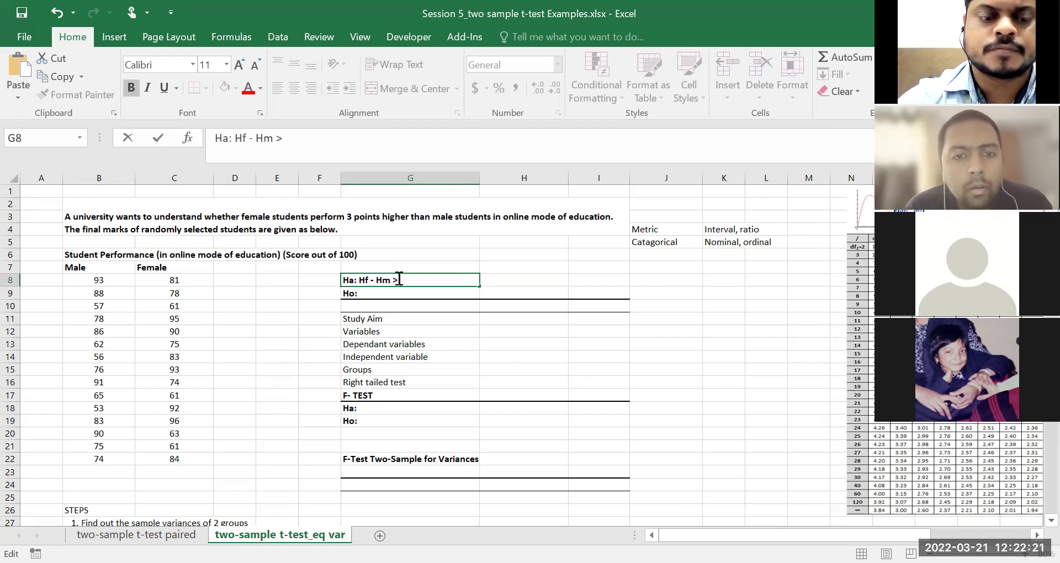
click(365, 280)
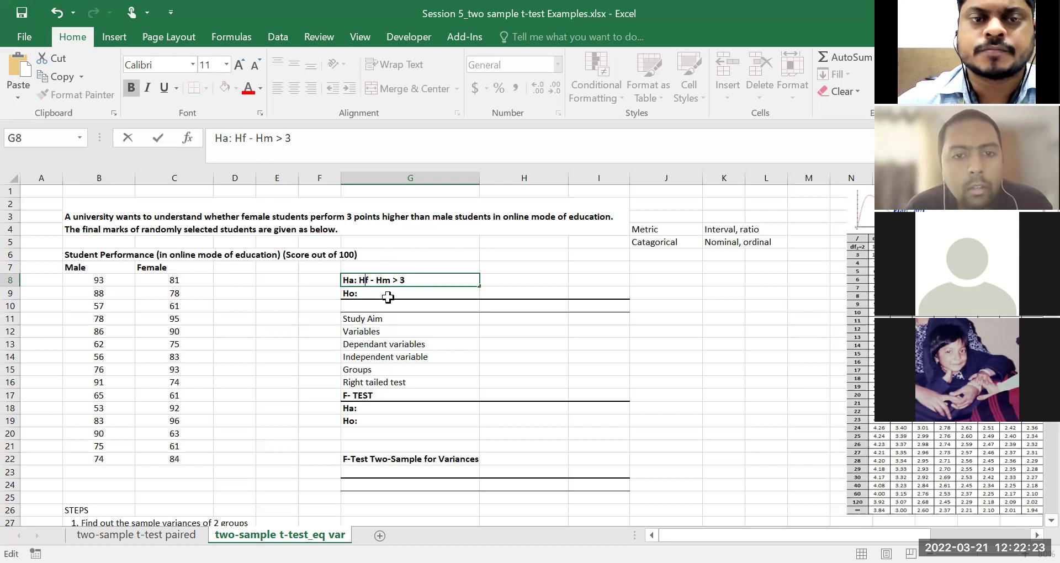
click(388, 297)
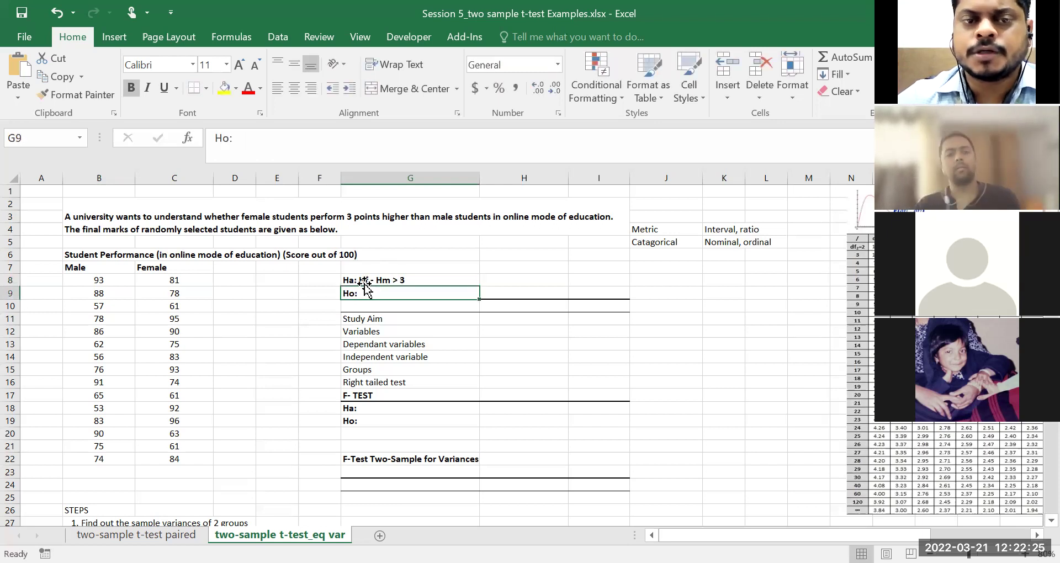
Step: Replace the female and male terms of the alternative hypothesis in G8 so it reads "Ha: ES_f - ES_m > 3"
double_click(362, 281)
key(BackSpace)
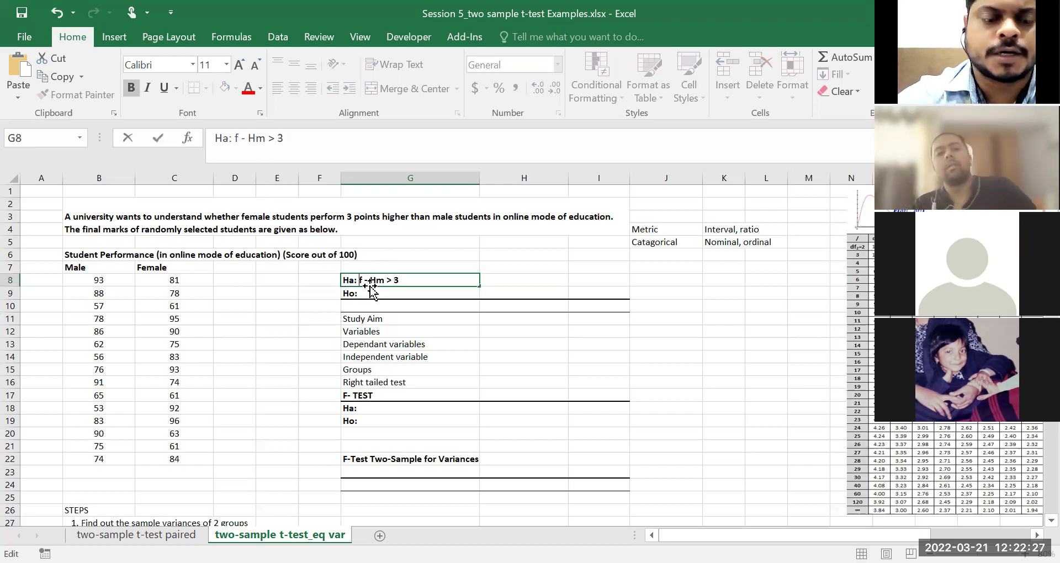
text(E)
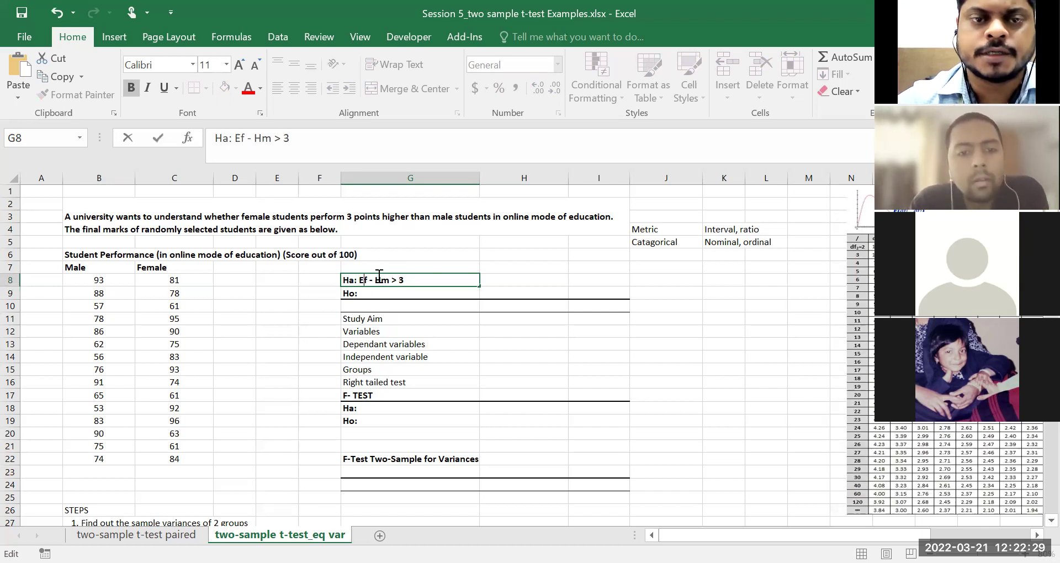
text(Sf - )
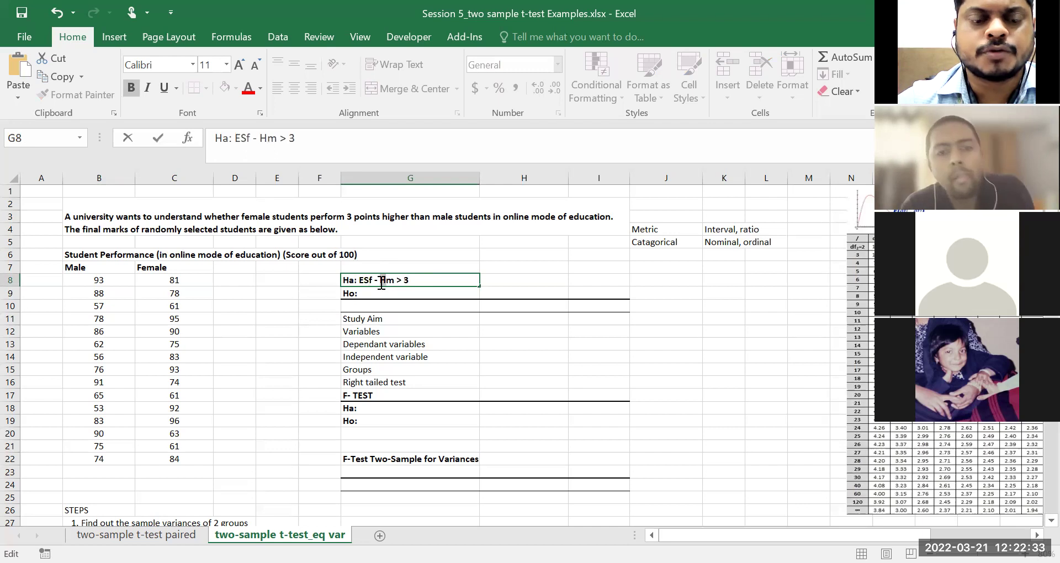
text(ES_)
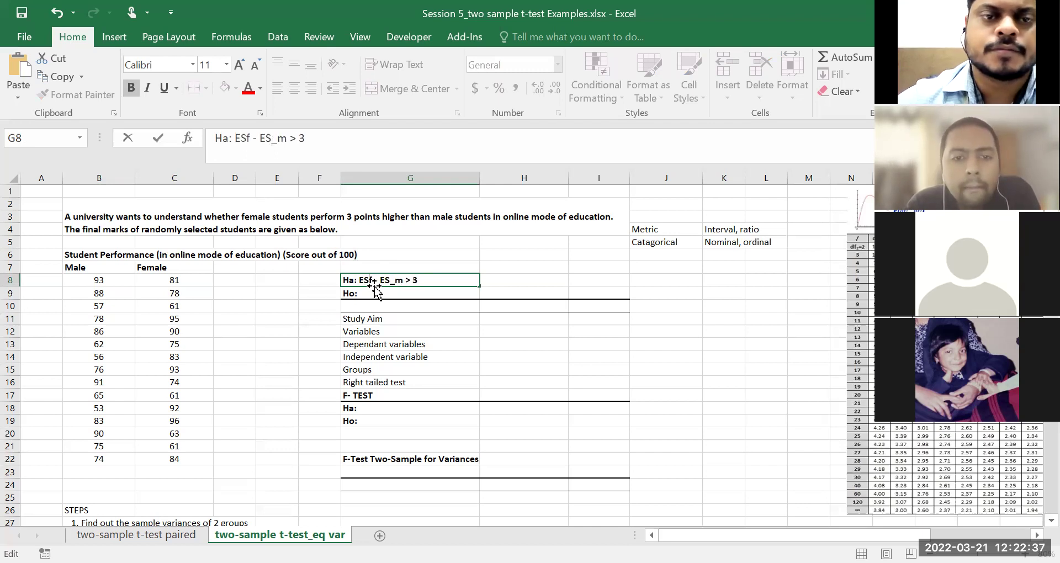
click(373, 287)
text(_)
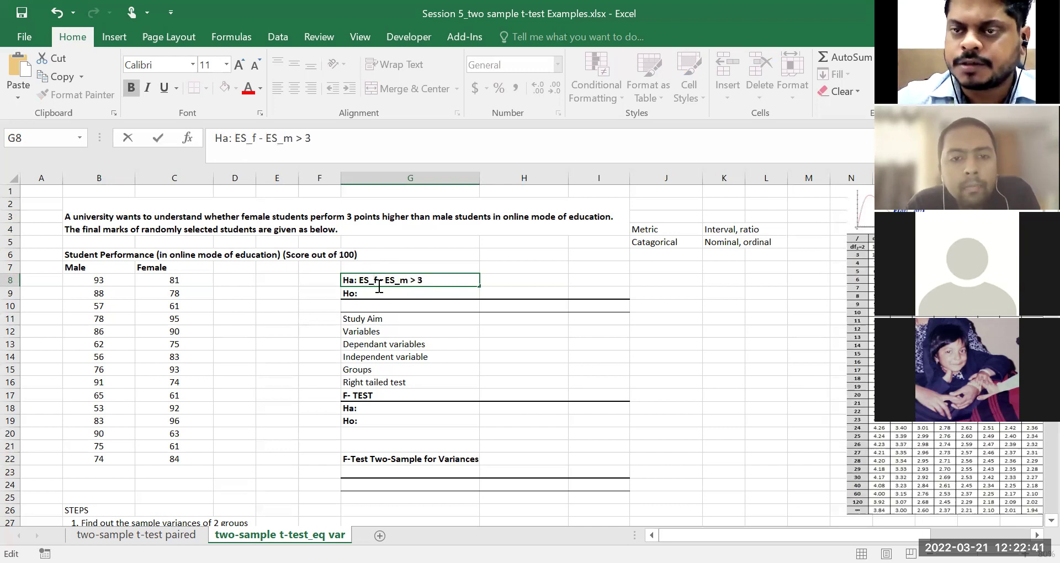
click(422, 221)
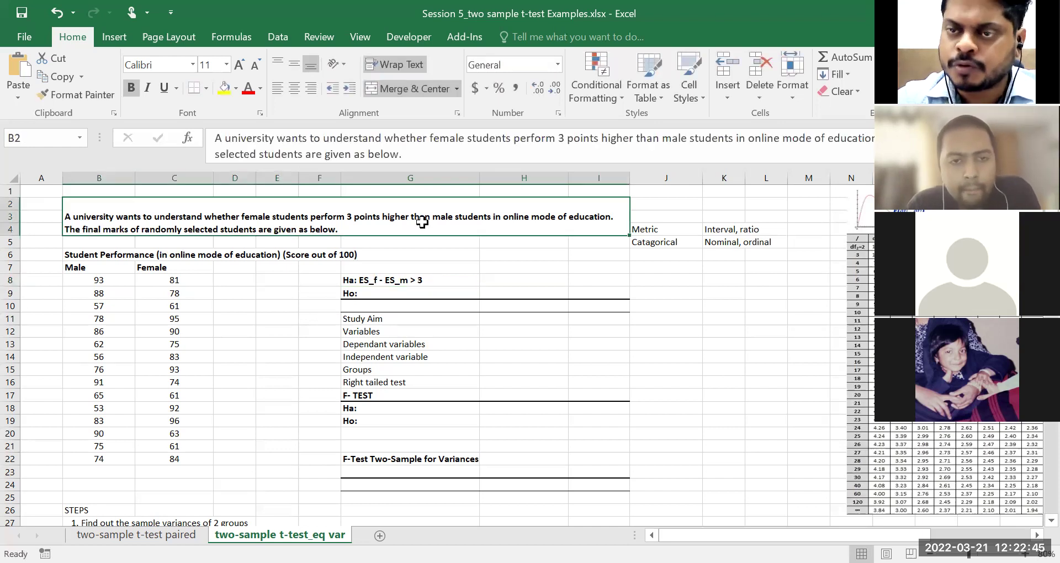
Step: Copy the expression "ES_f - ES_m > 3" from the Ha cell G8 into the Ho cell G9 after its label
click(416, 278)
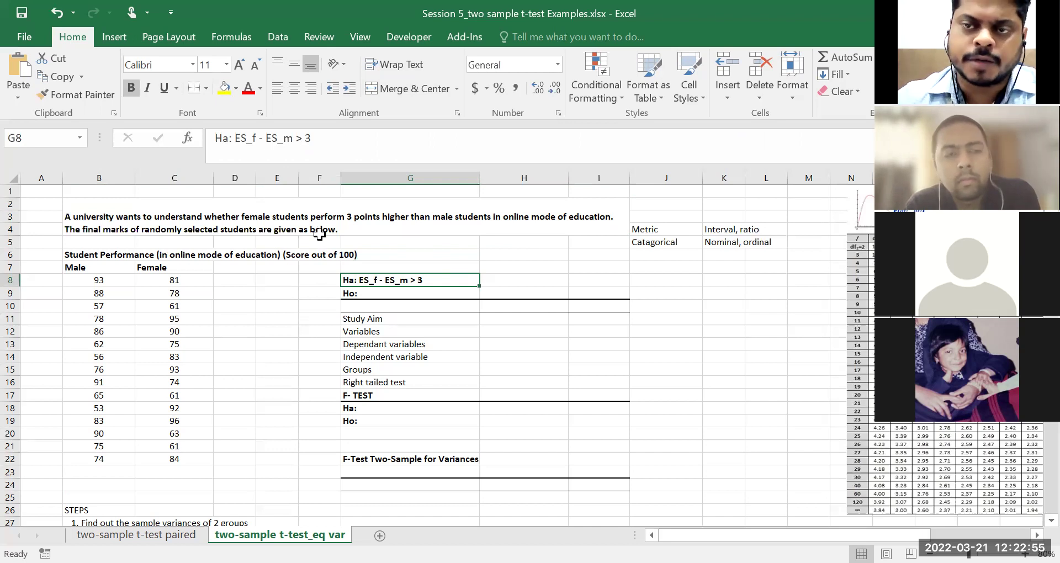
double_click(382, 293)
click(412, 280)
double_click(425, 280)
drag(425, 280, 359, 279)
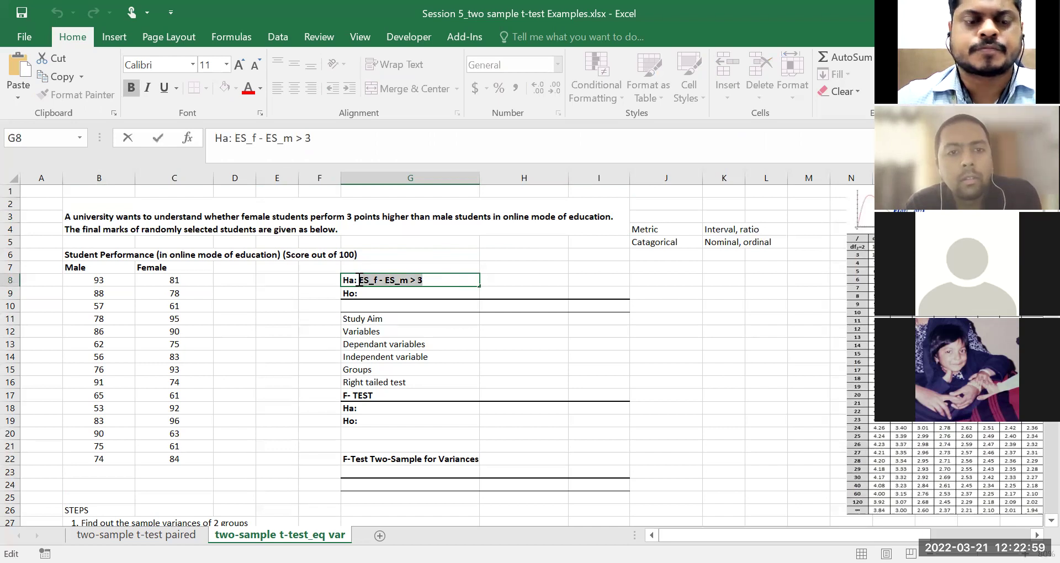
key(ctrl+c)
double_click(414, 295)
key(ctrl+v)
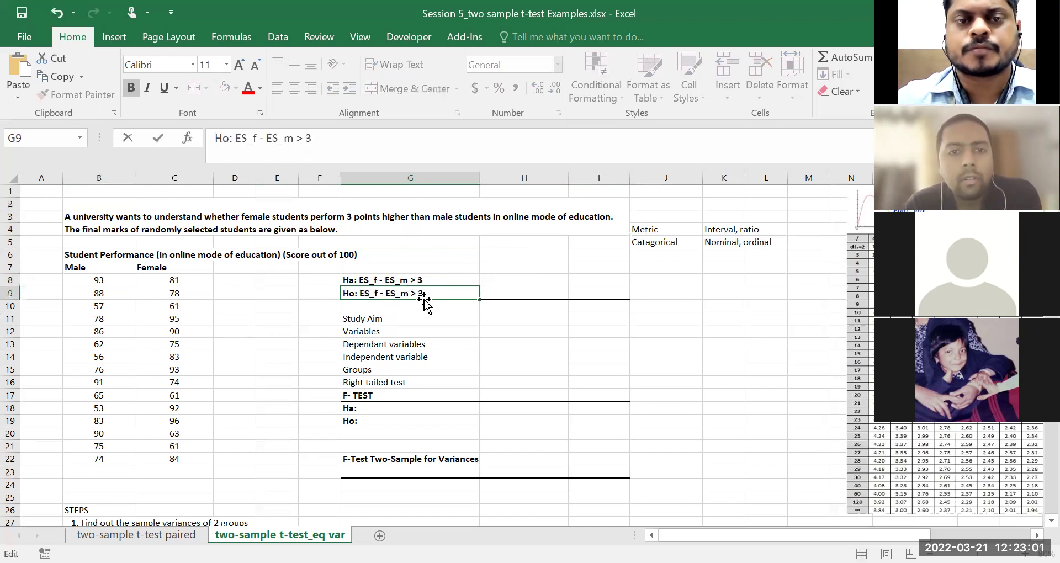
Step: Change the comparison operator in the null hypothesis in G9 so it reads "Ho: ES_f - ES_m <=3"
key(Left)
key(Left)
key(BackSpace)
text(,=)
key(BackSpace)
key(BackSpace)
key(BackSpace)
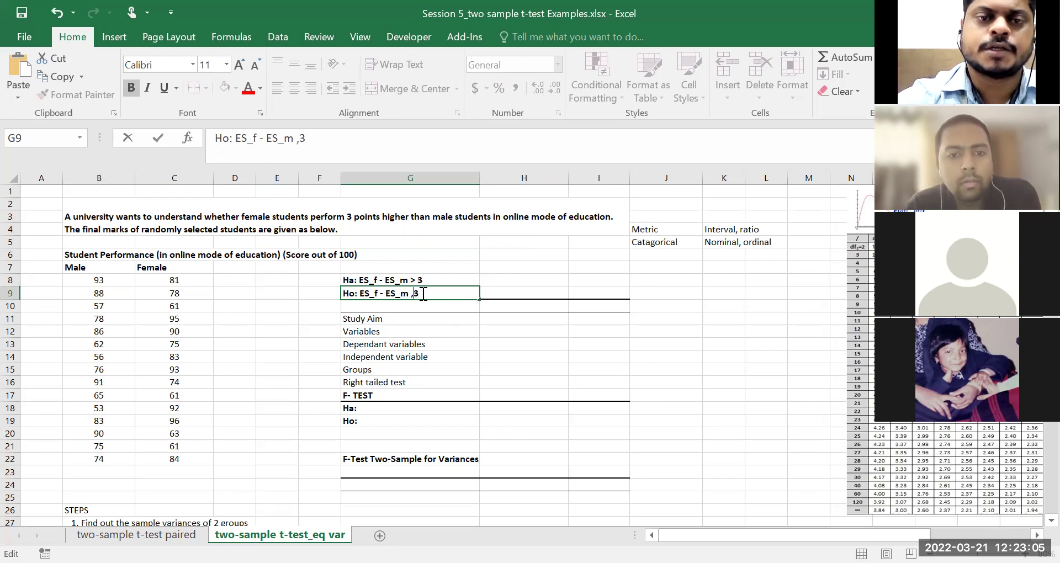
text(<=)
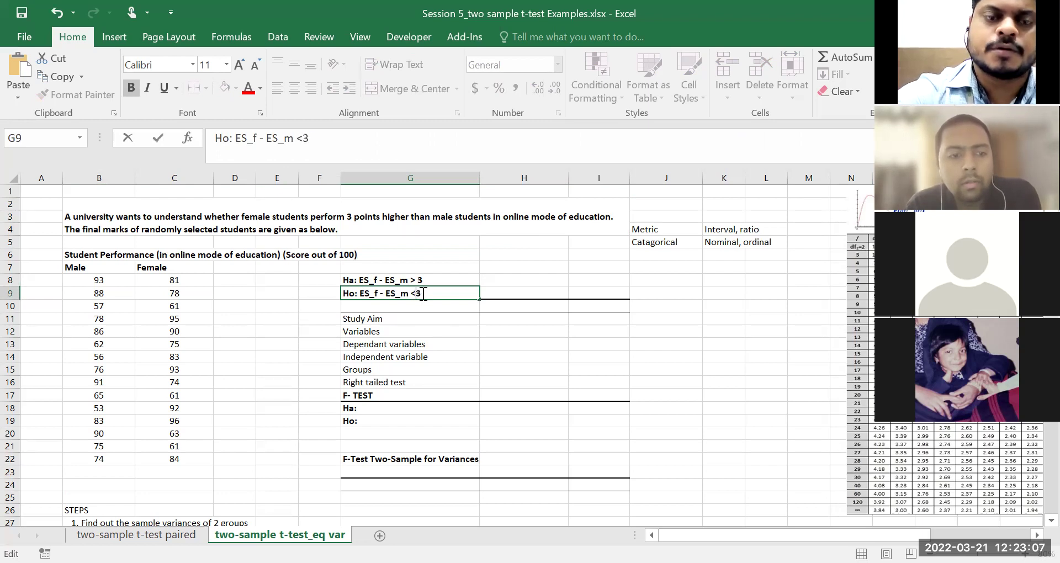
click(379, 327)
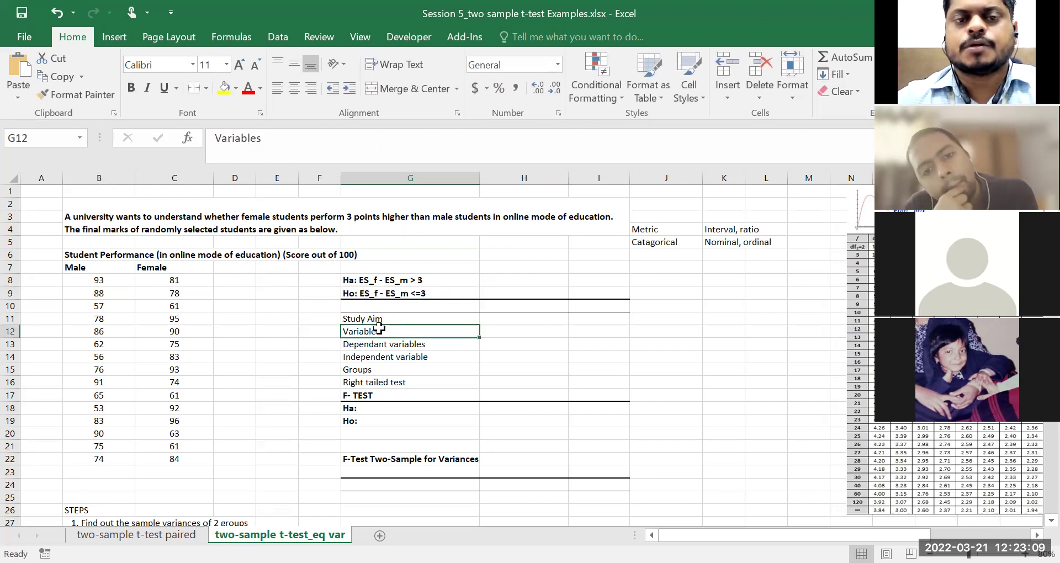
Step: Enter "Compare marks between male students and female students" in H11 as the Study Aim
click(438, 316)
click(534, 318)
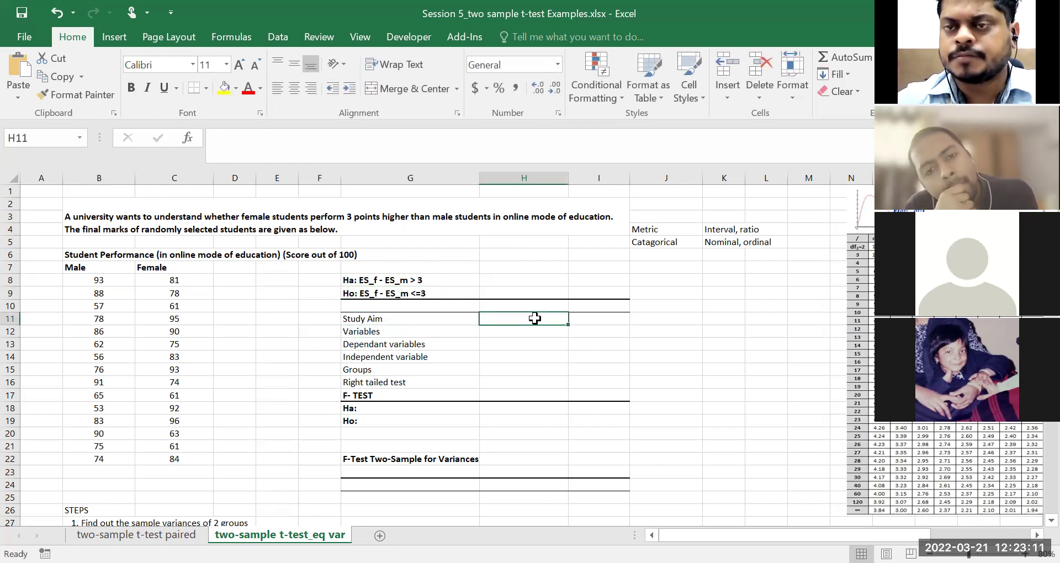
text(CO)
key(BackSpace)
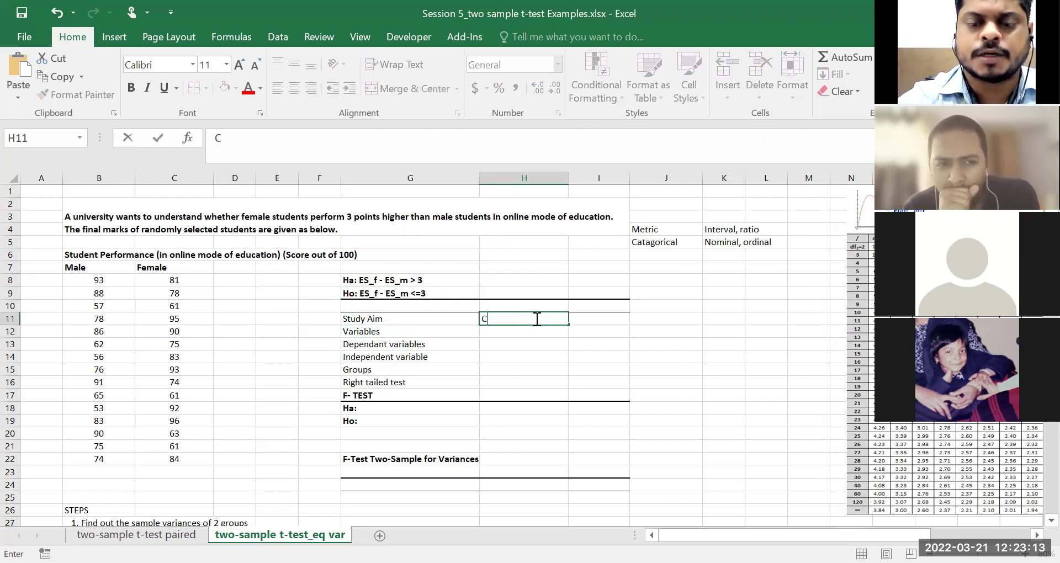
text(OM)
key(BackSpace)
key(BackSpace)
text(om)
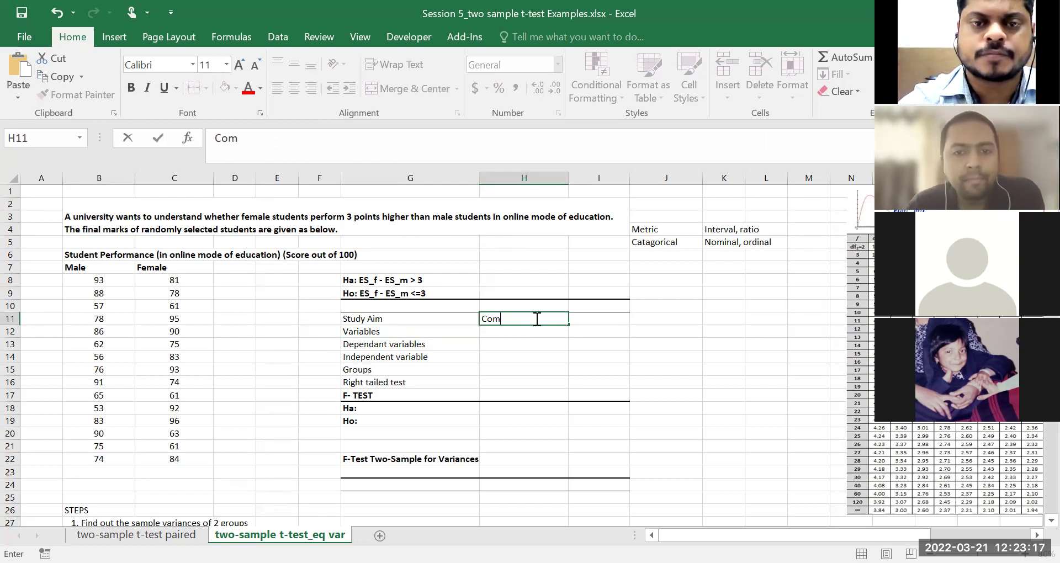
text(pare)
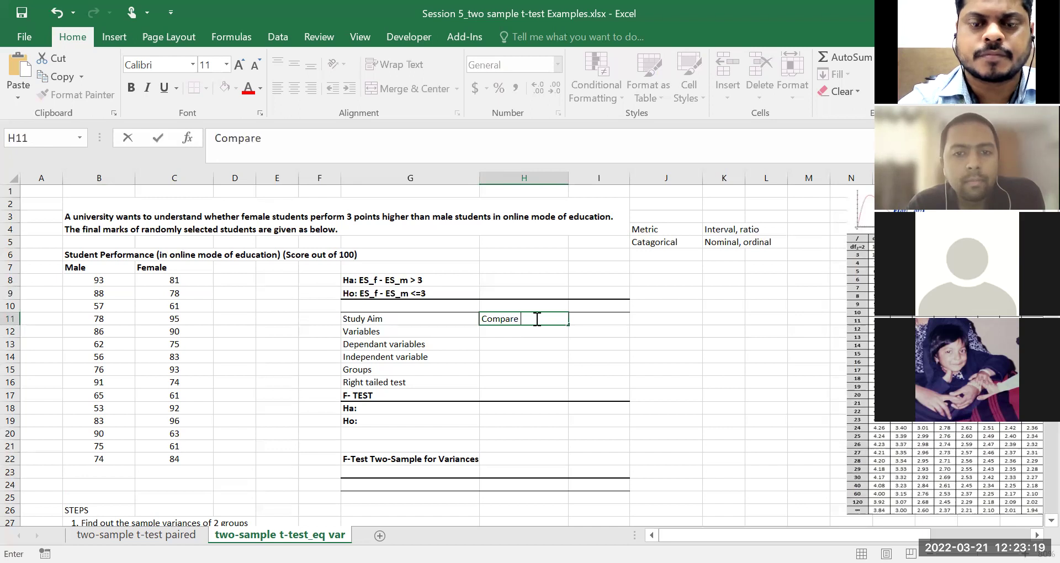
text( marks between male students and female students)
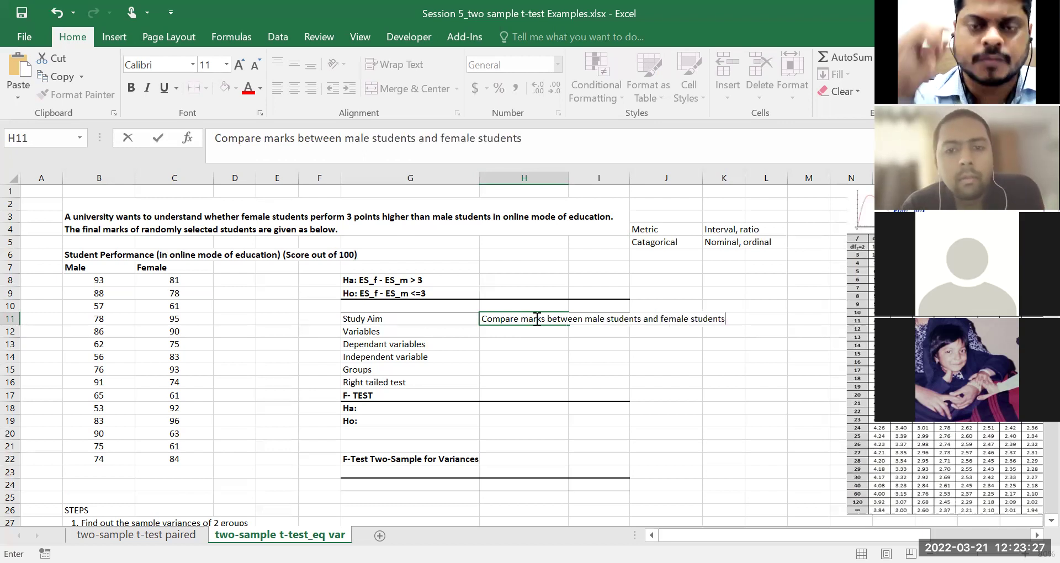
Step: Enter "Scores ," in H12 as the first entry for Variables
click(489, 333)
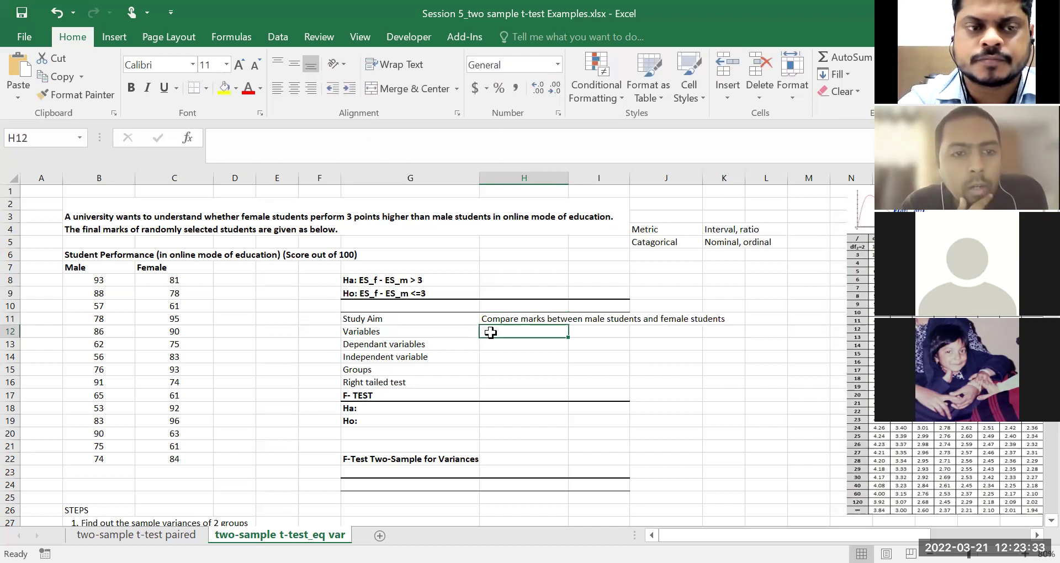
text(Ma)
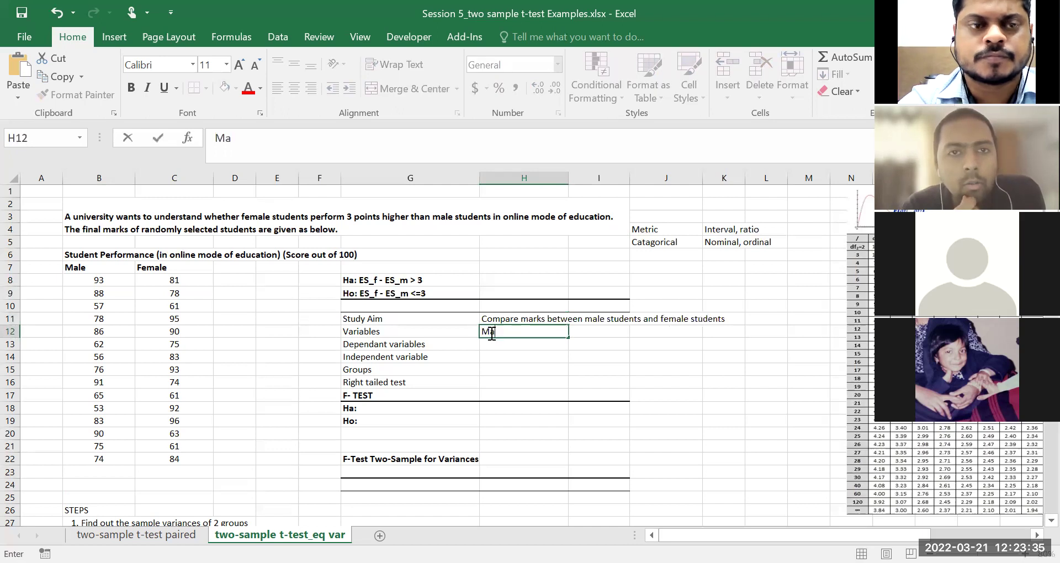
text(rks)
key(BackSpace)
key(BackSpace)
key(BackSpace)
key(BackSpace)
key(BackSpace)
text(SS)
key(BackSpace)
text(c)
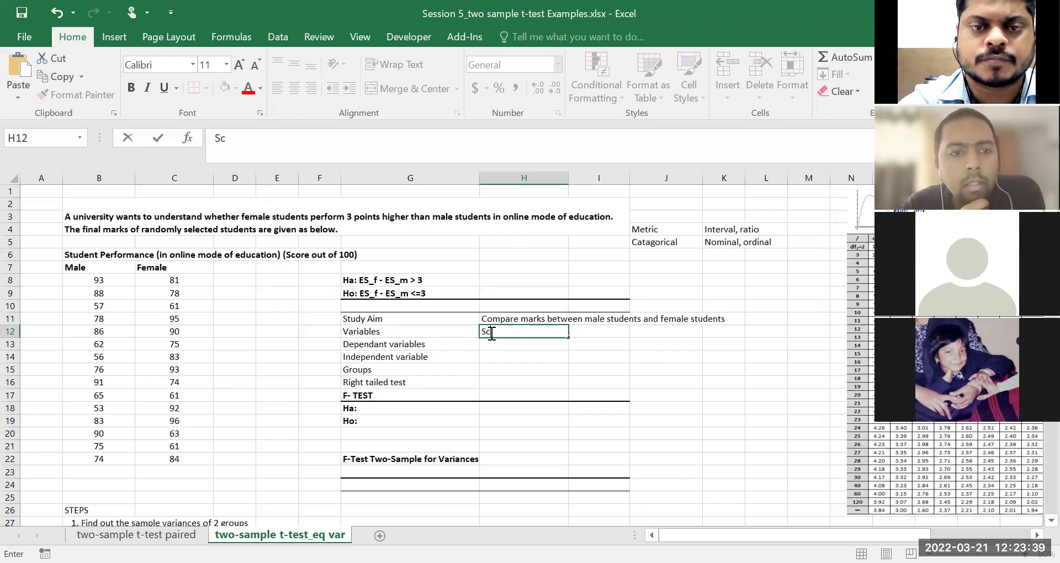
text(ores)
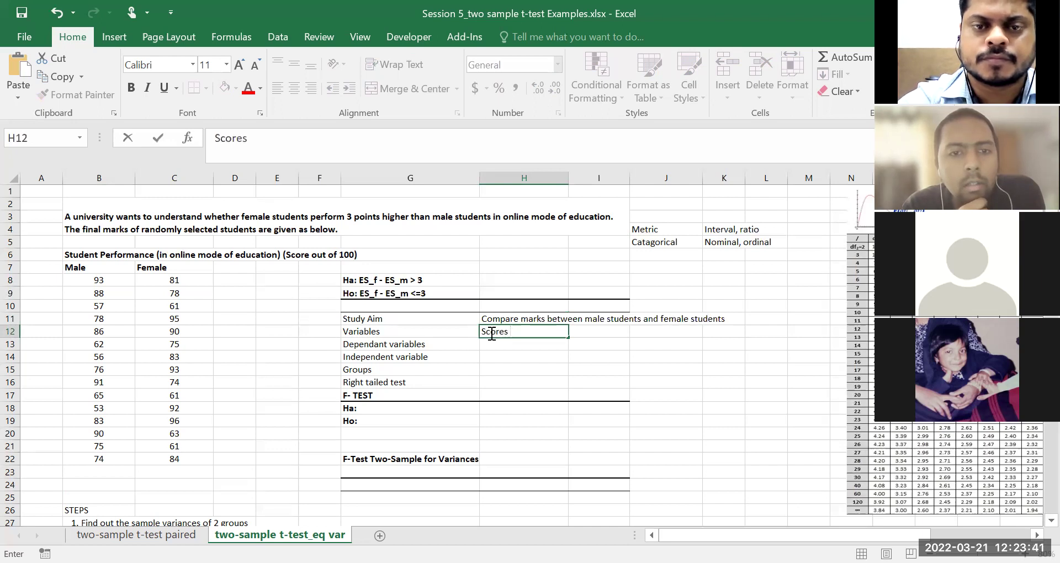
text( ,)
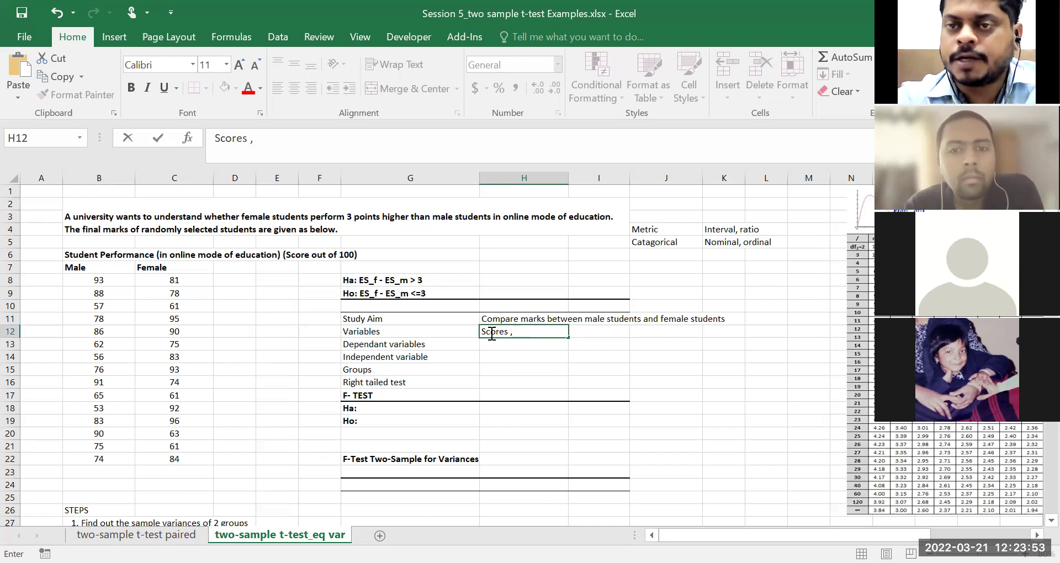
Step: Check the problem statement and the Male and Female headings, and add "GENDER" as the second variable in H12
double_click(559, 217)
double_click(513, 217)
click(91, 267)
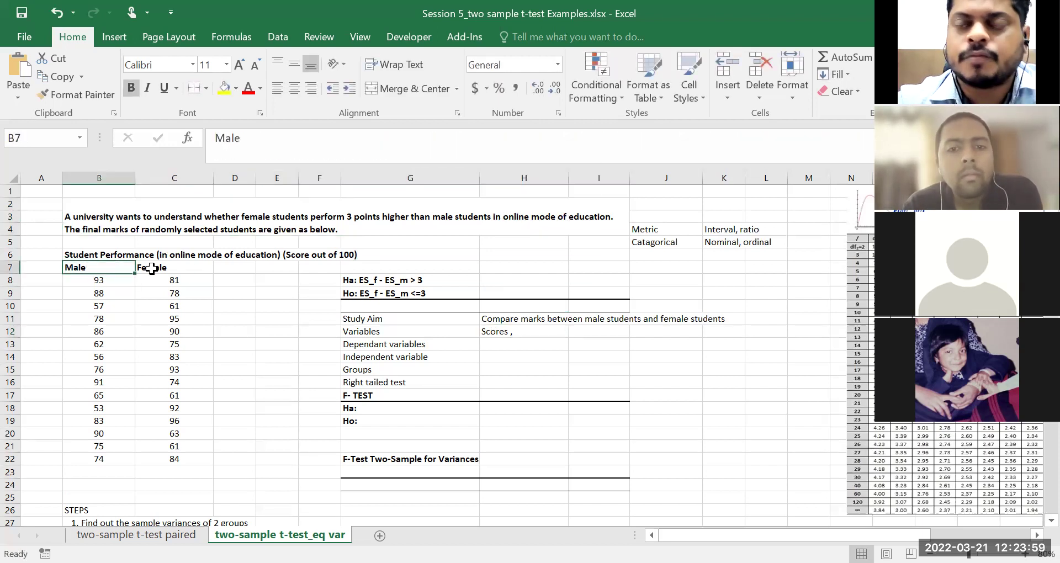
click(145, 267)
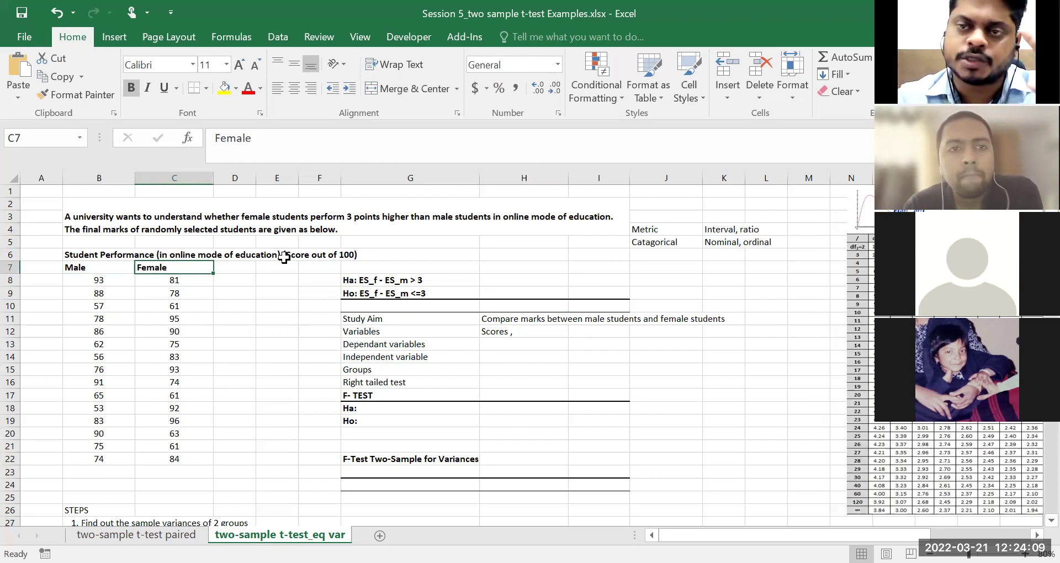
double_click(521, 327)
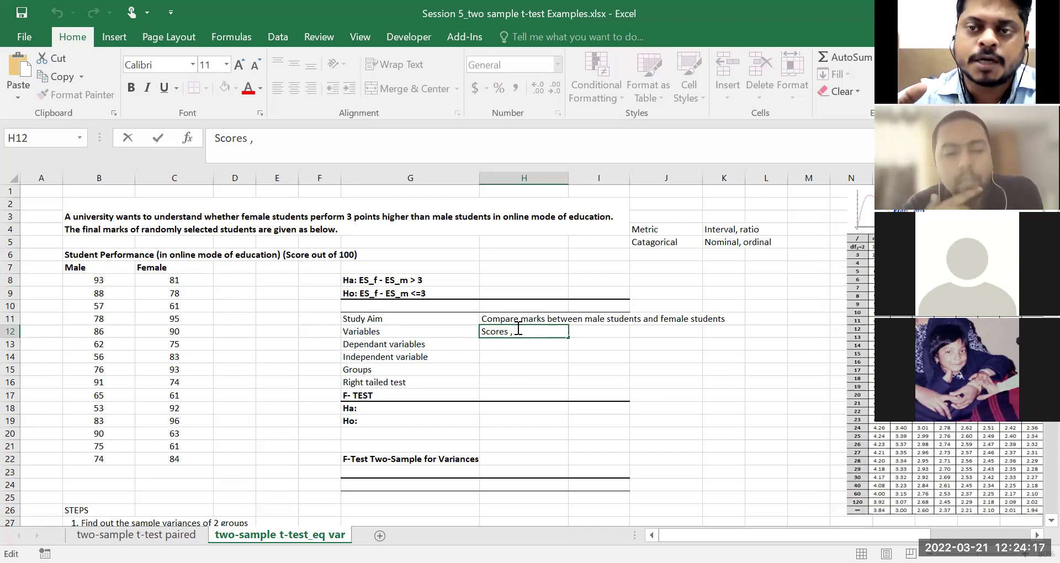
text(GENDER)
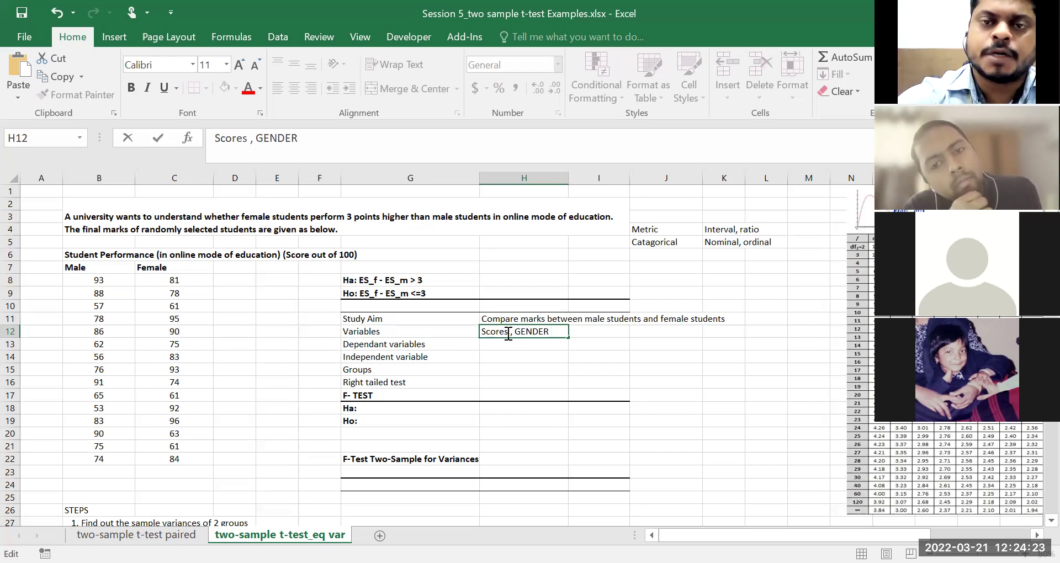
Step: Add the data types to the variables in H12 so it reads "Scores (Metric) , GENDER (catagorical)"
click(508, 332)
text(()
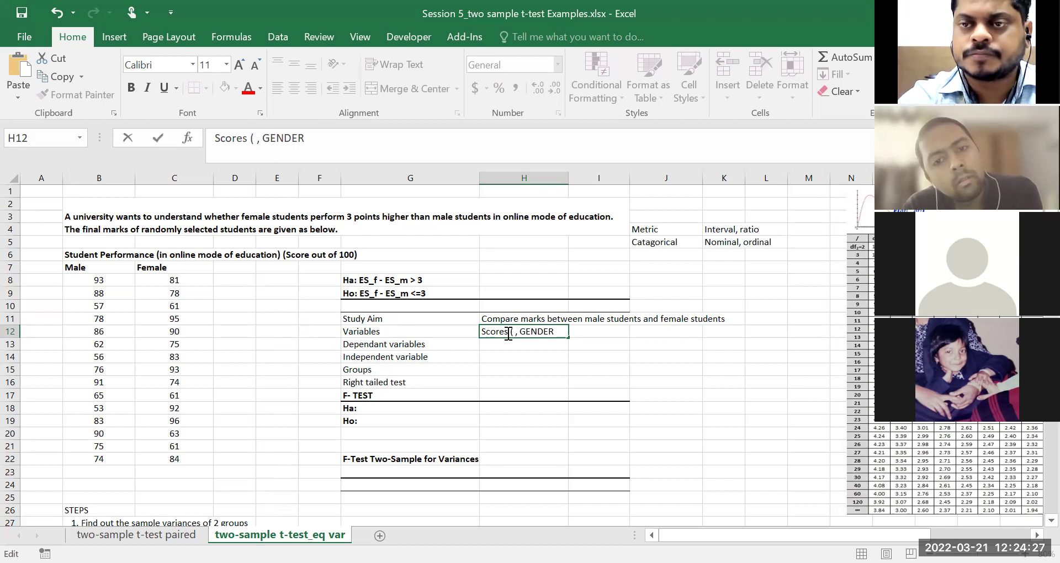
text(Metri)
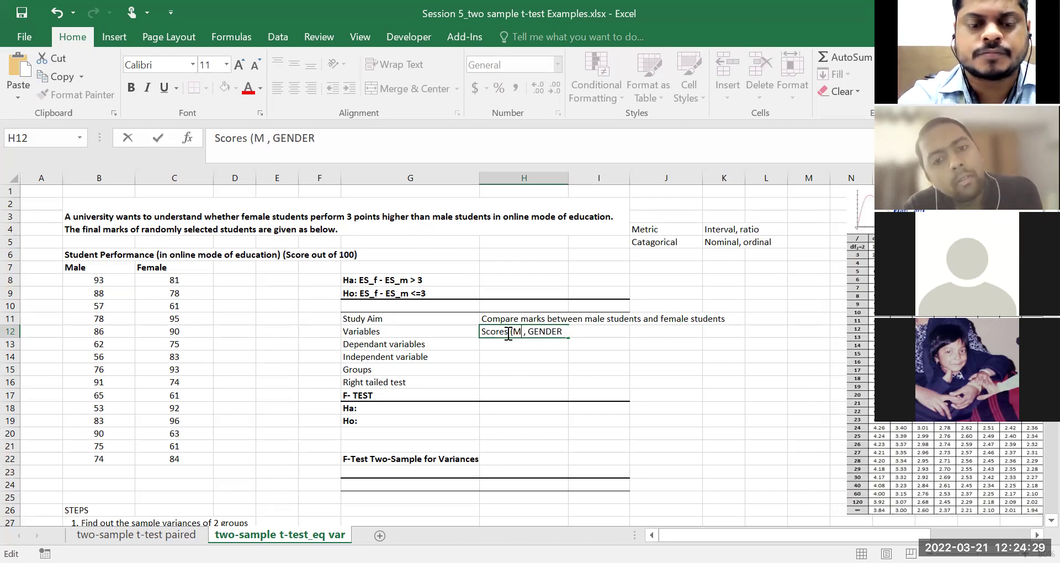
text(c)
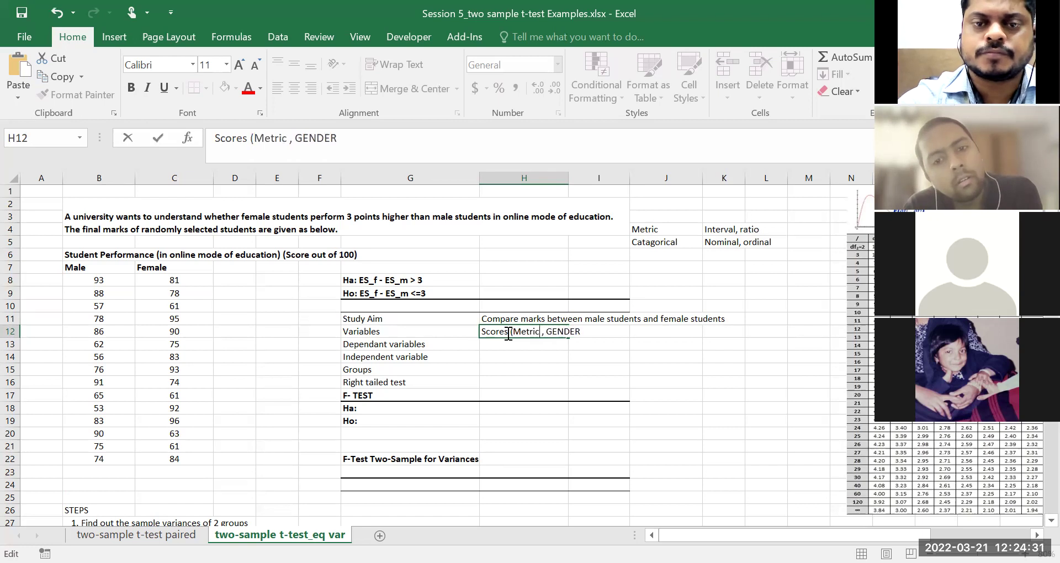
text())
click(600, 329)
text((ca)
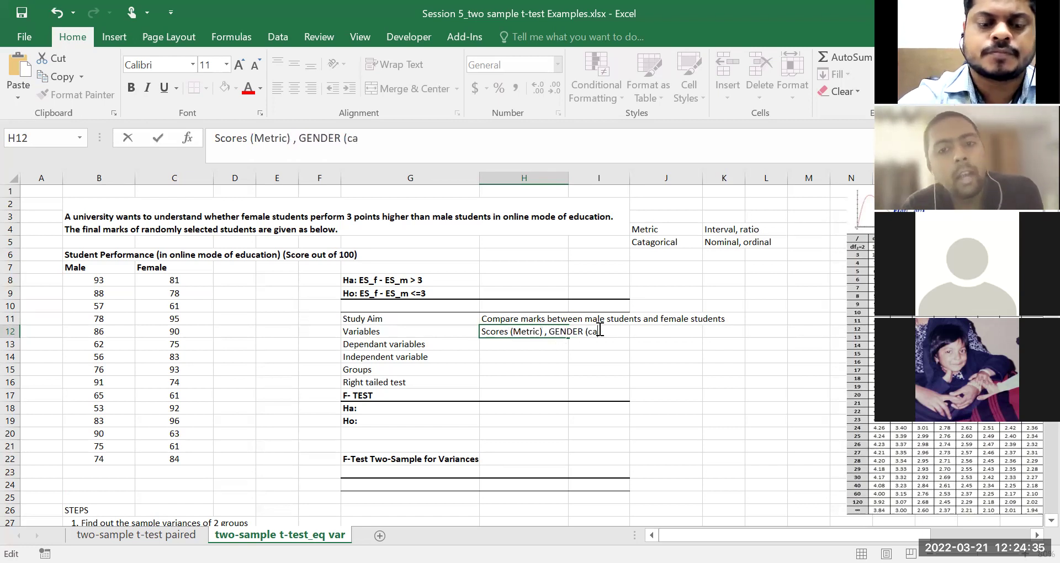
text(tagorical)
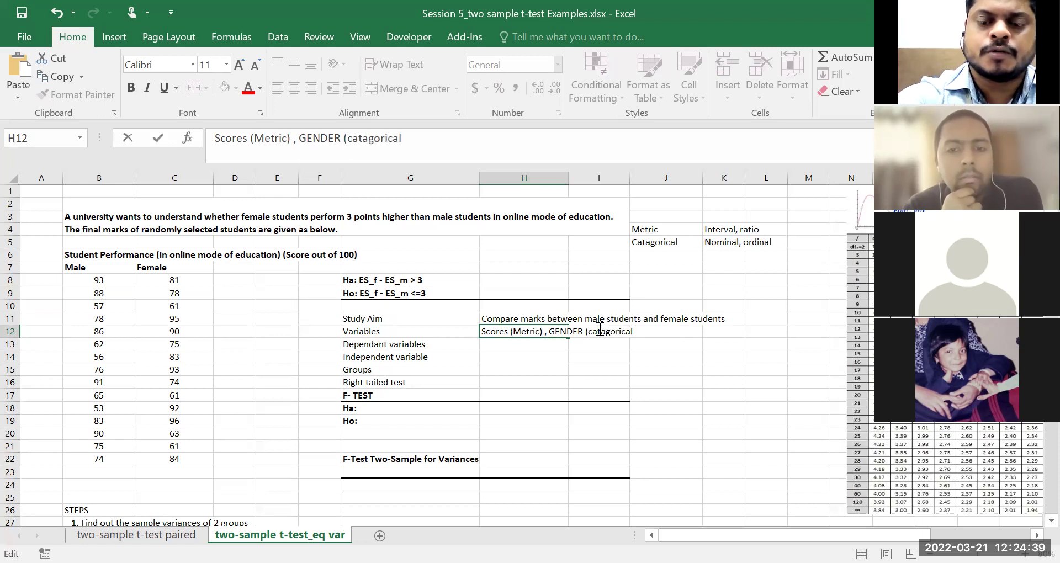
text())
key(Return)
Step: Copy "Scores (Metric)" from the Variables entry into H13 as the dependent variable
double_click(499, 330)
drag(481, 331, 657, 342)
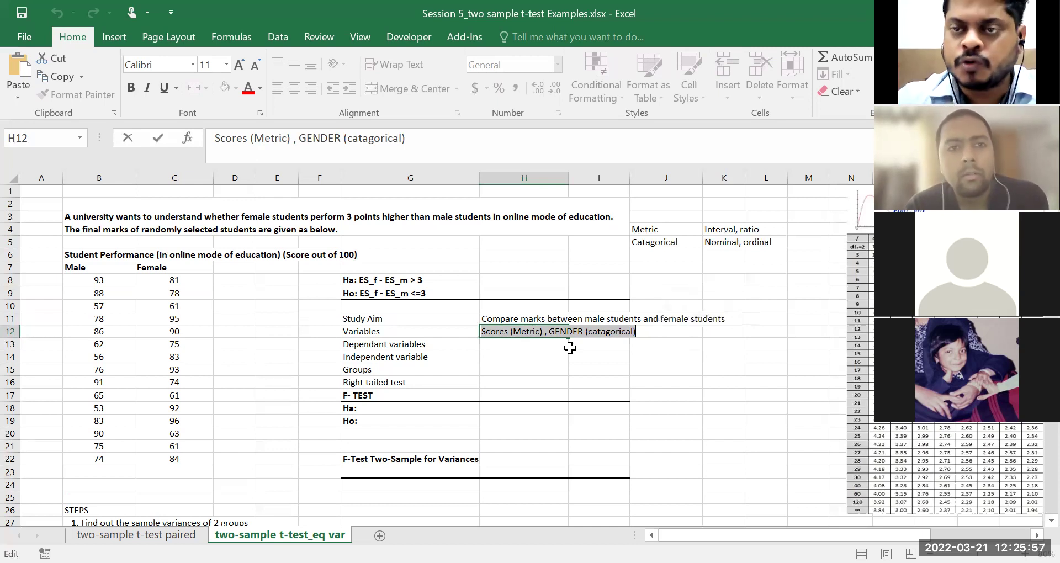
key(Escape)
drag(544, 331, 480, 331)
key(ctrl+c)
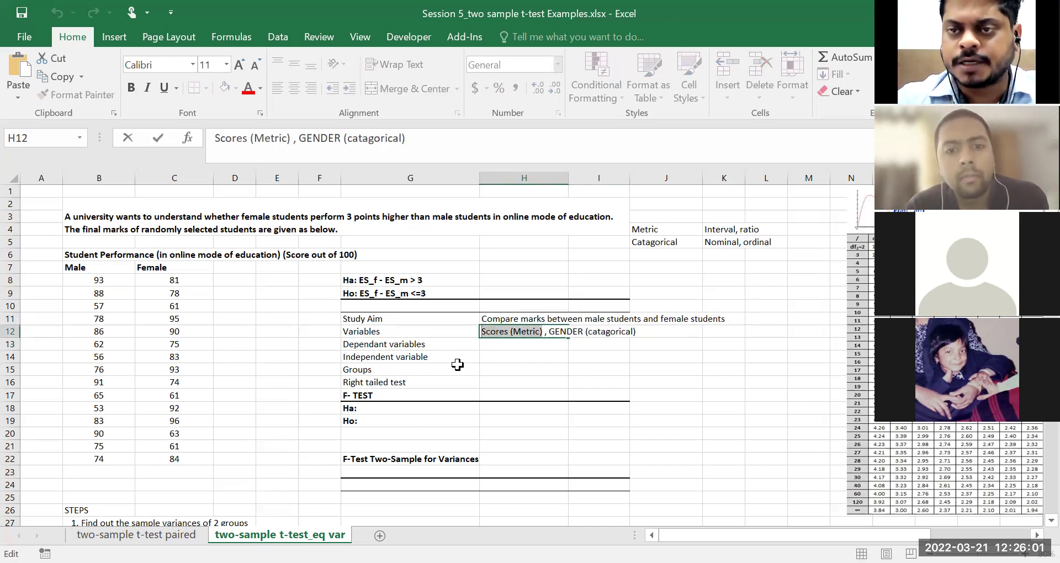
click(494, 346)
double_click(495, 346)
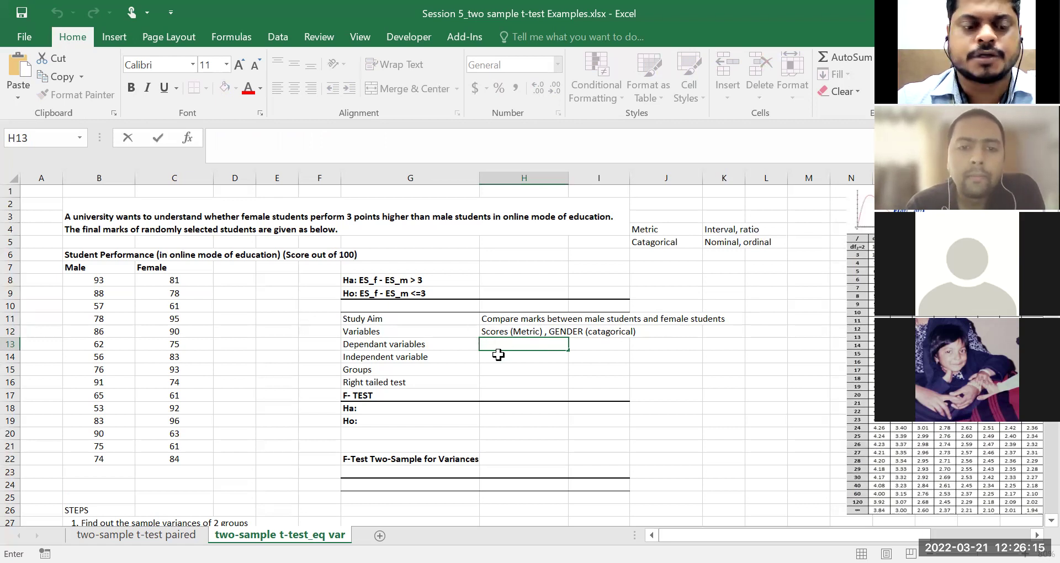
key(ctrl+v)
key(Return)
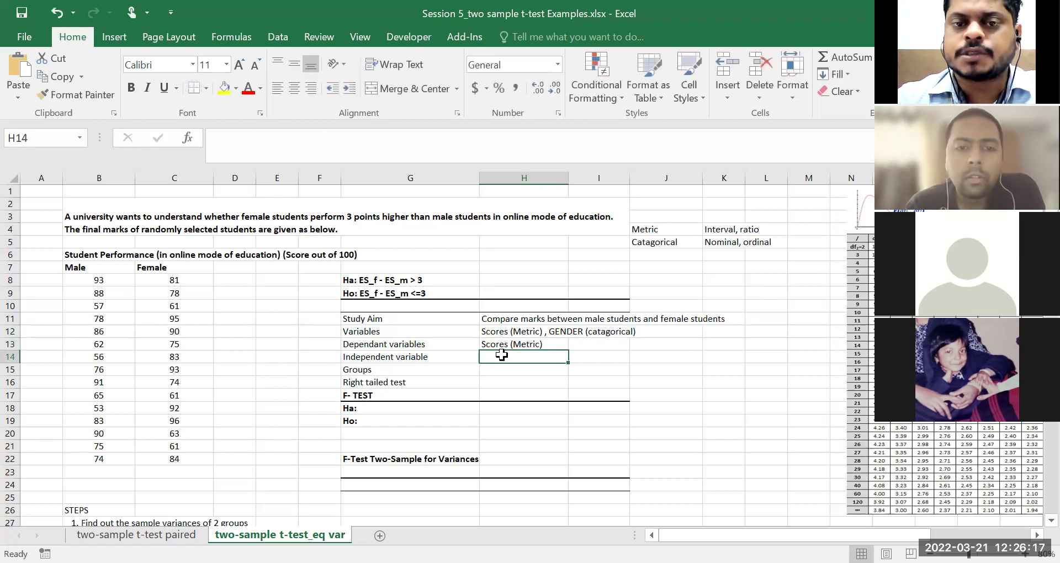
Step: Copy "GENDER (catagorical)" from the Variables entry into H14 as the independent variable
double_click(538, 333)
drag(549, 333, 678, 335)
key(ctrl+c)
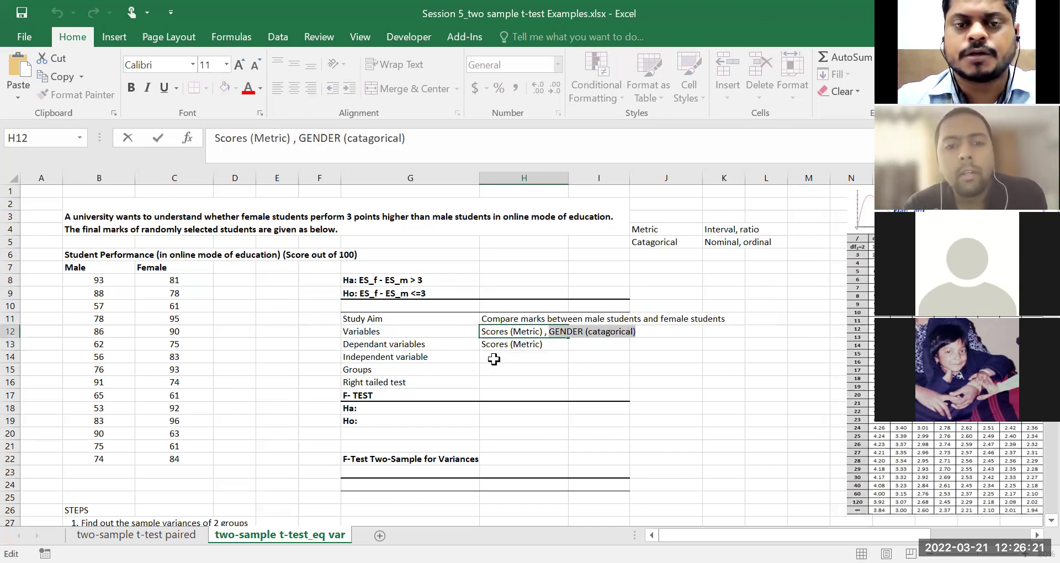
double_click(495, 359)
key(ctrl+v)
key(Return)
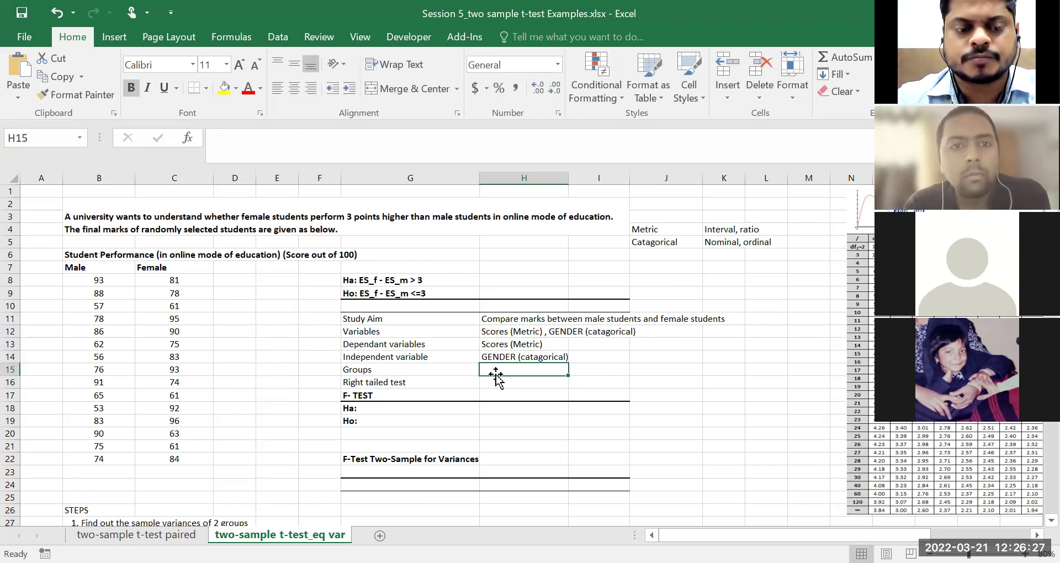
Step: Enter "2 GROUPS (Male, Female)" in H15 for Groups
text(2 GROU)
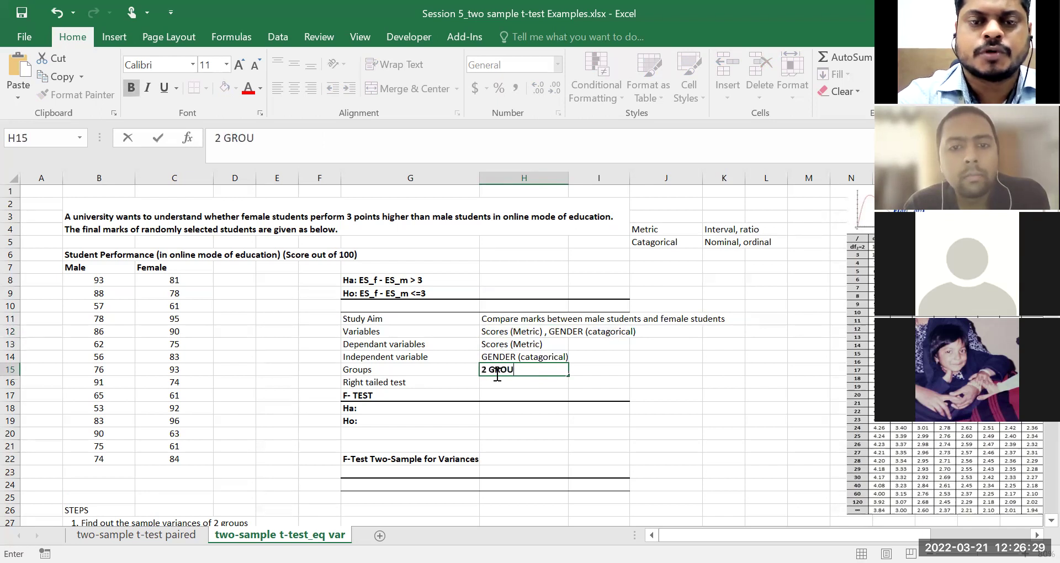
text(PS (Ma)
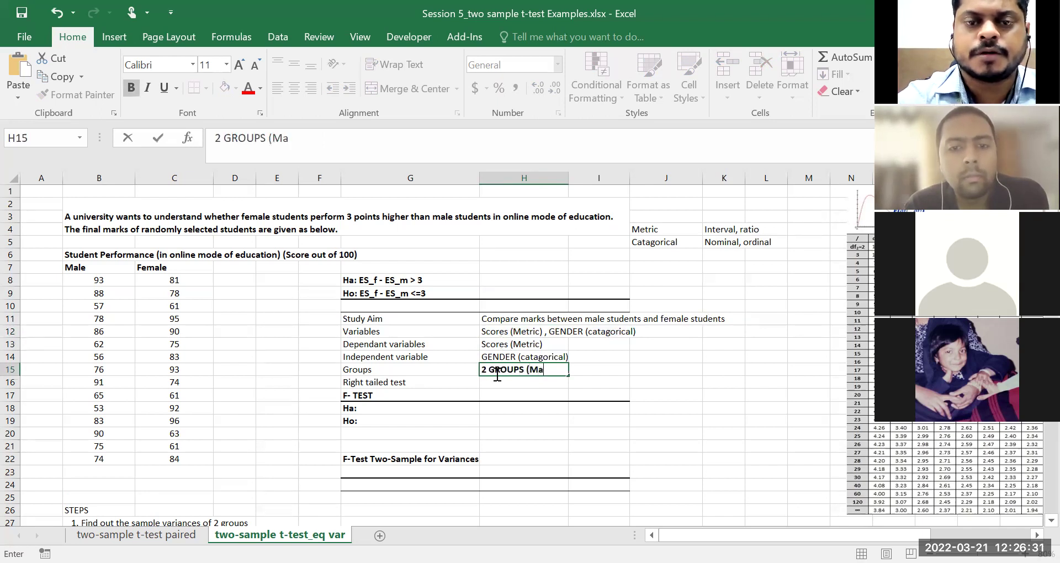
text(le, Female))
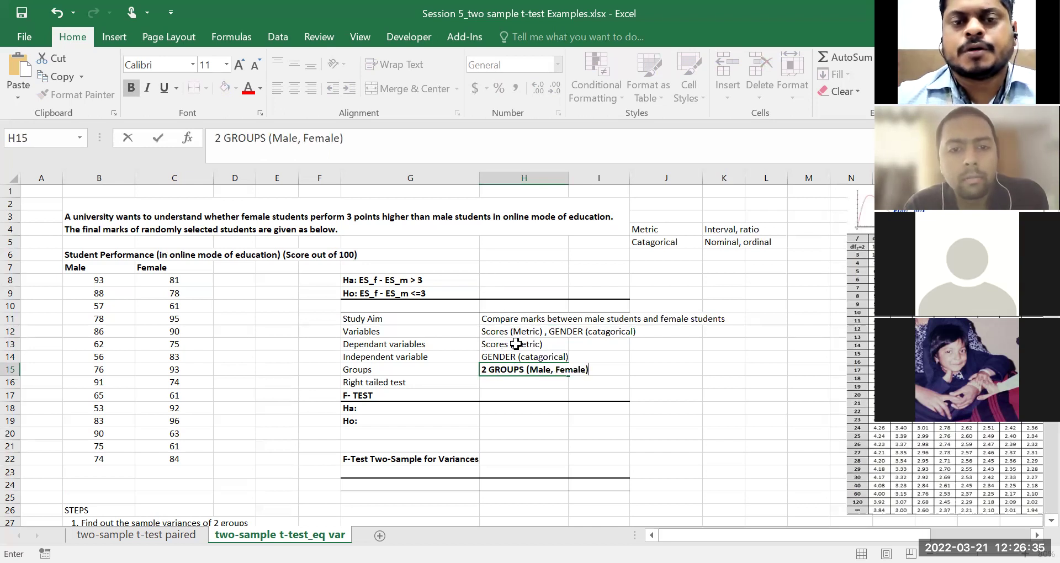
click(500, 385)
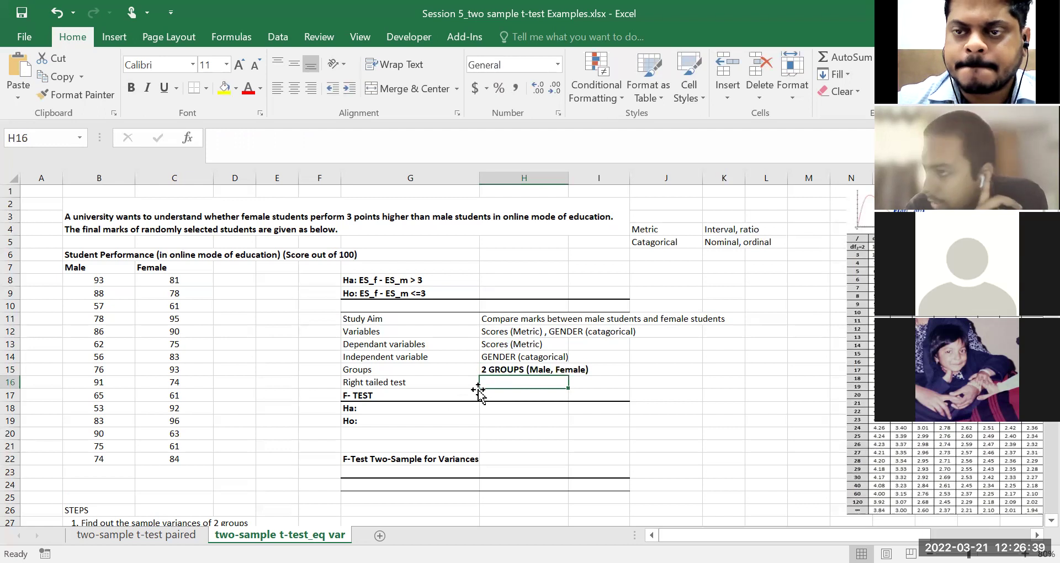
Step: Compare the male and female score columns with the before and after class scores on the paired t-test sheet
click(405, 381)
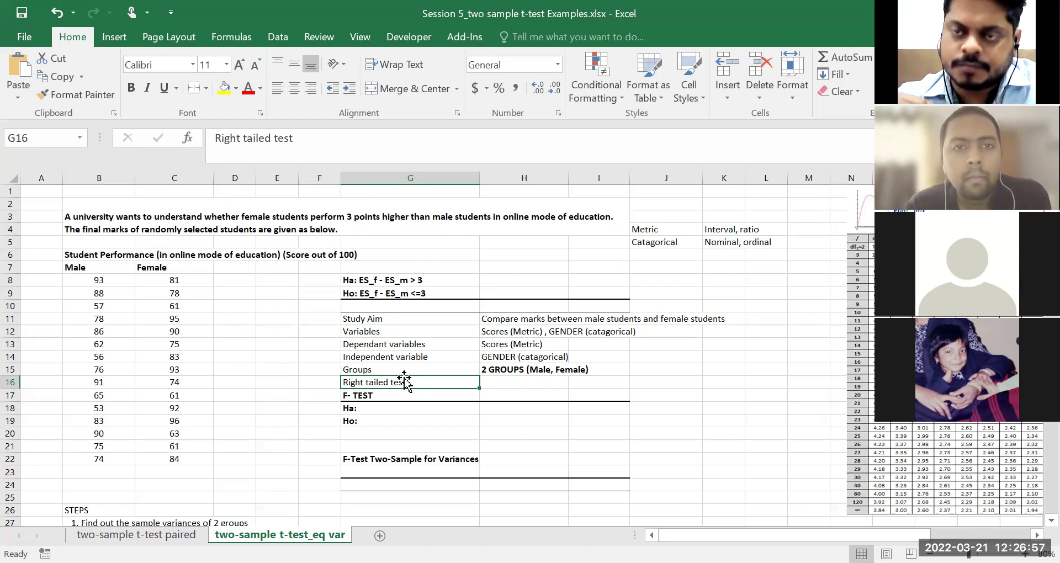
click(93, 279)
click(182, 293)
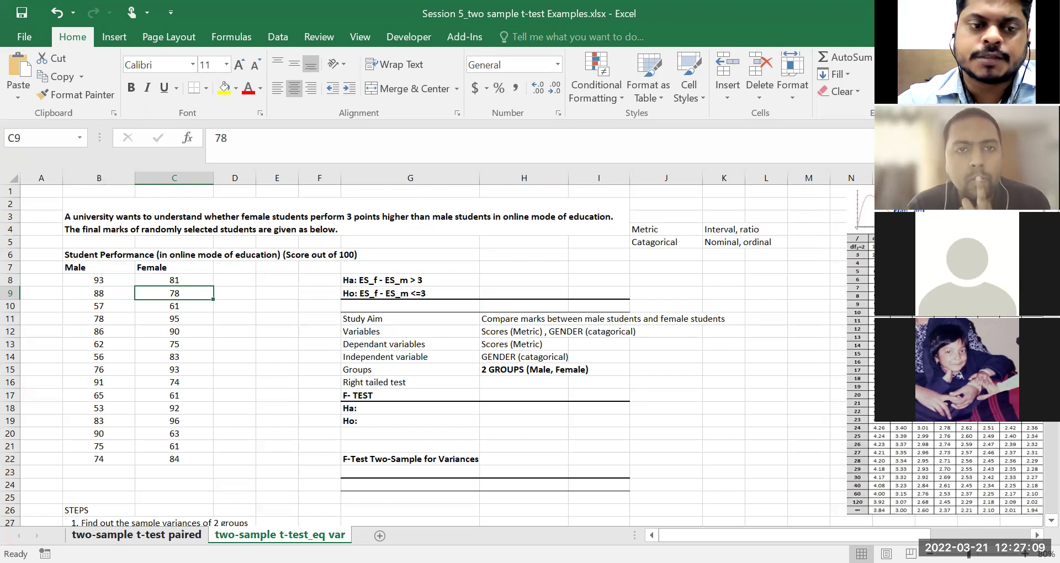
click(136, 534)
scroll(133, 359, up, 8)
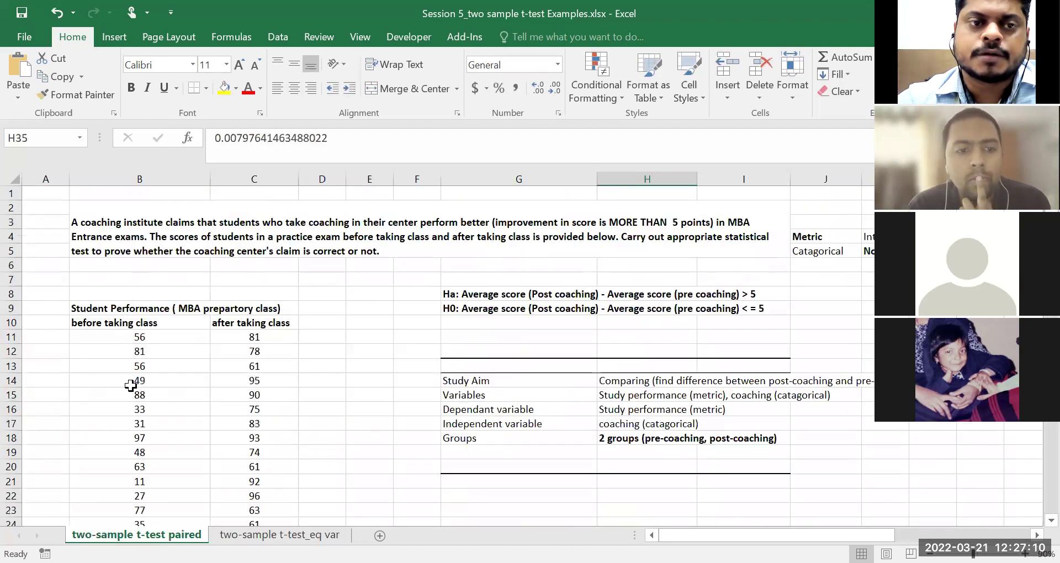
click(139, 338)
click(251, 351)
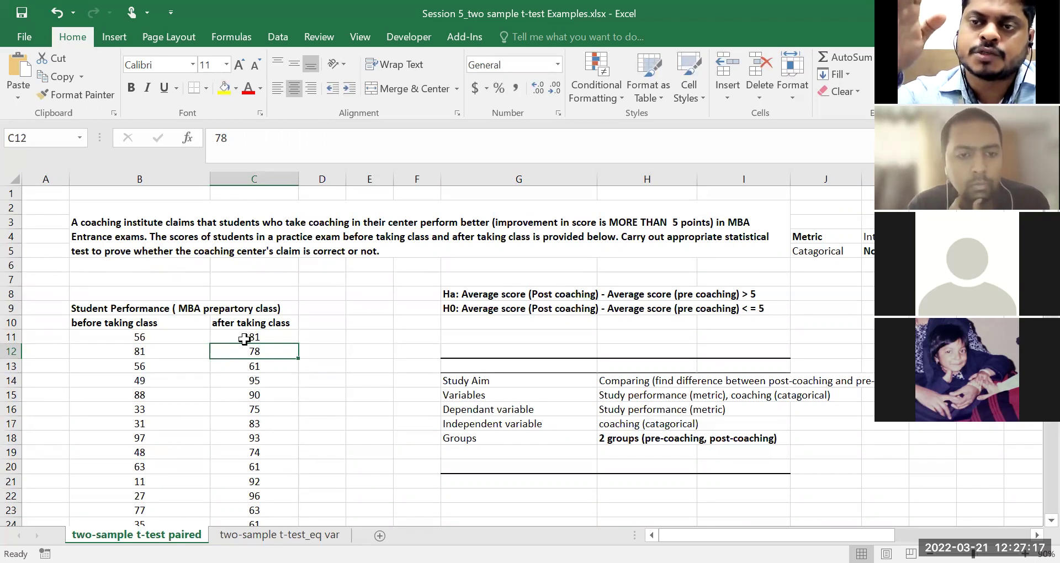
click(278, 533)
click(83, 280)
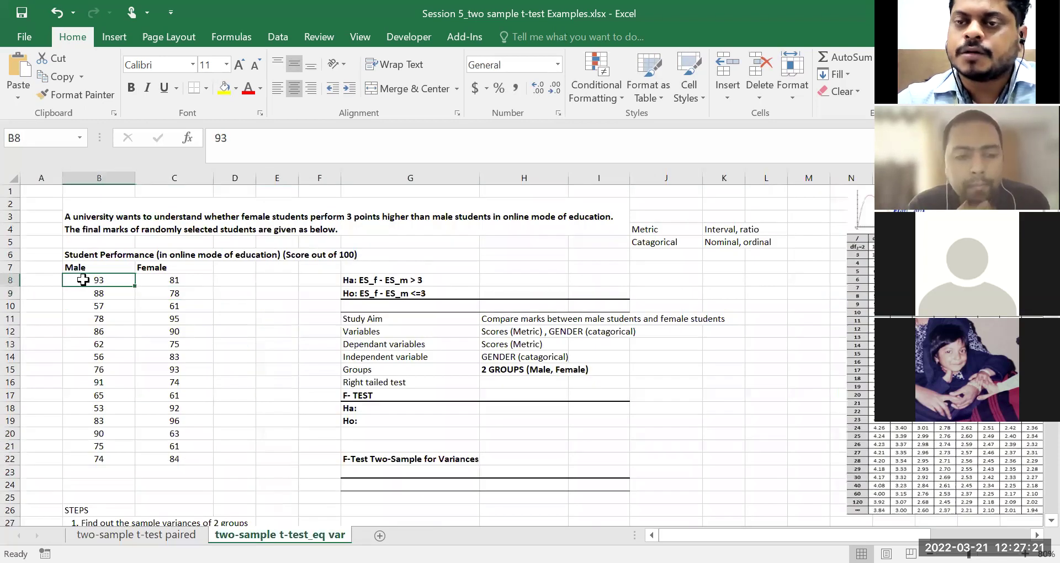
click(173, 277)
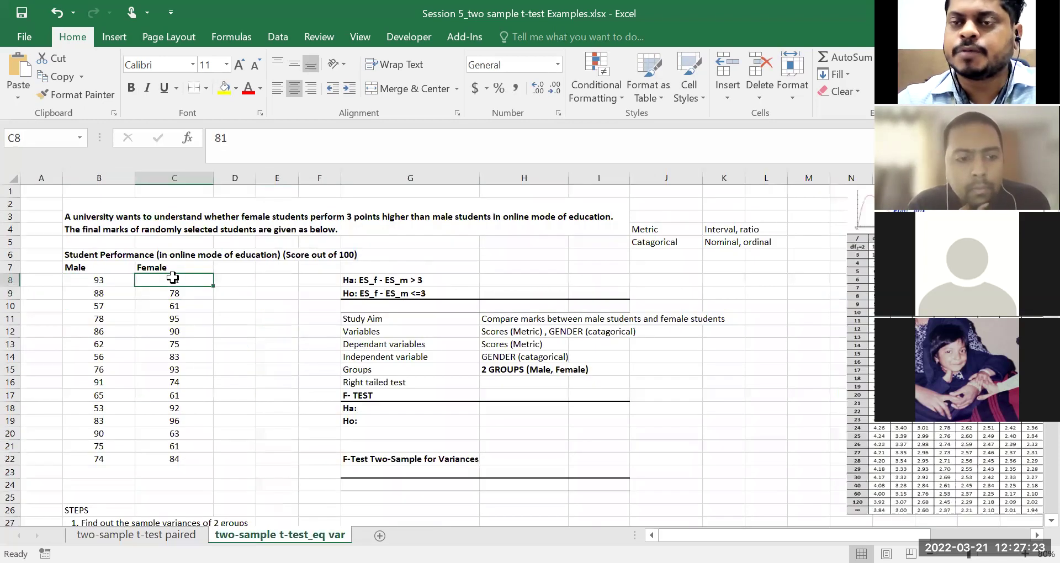
click(85, 280)
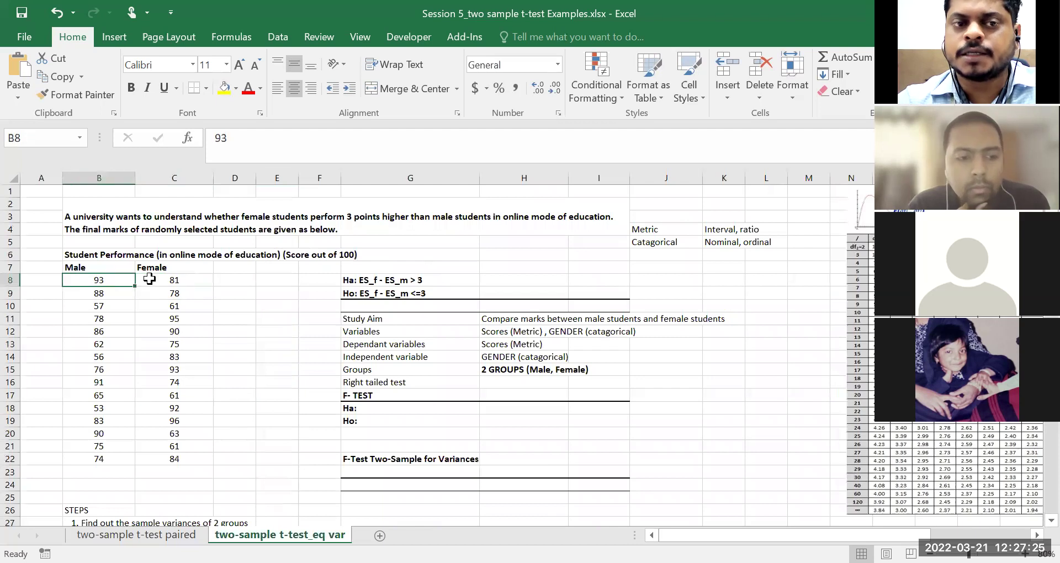
click(151, 279)
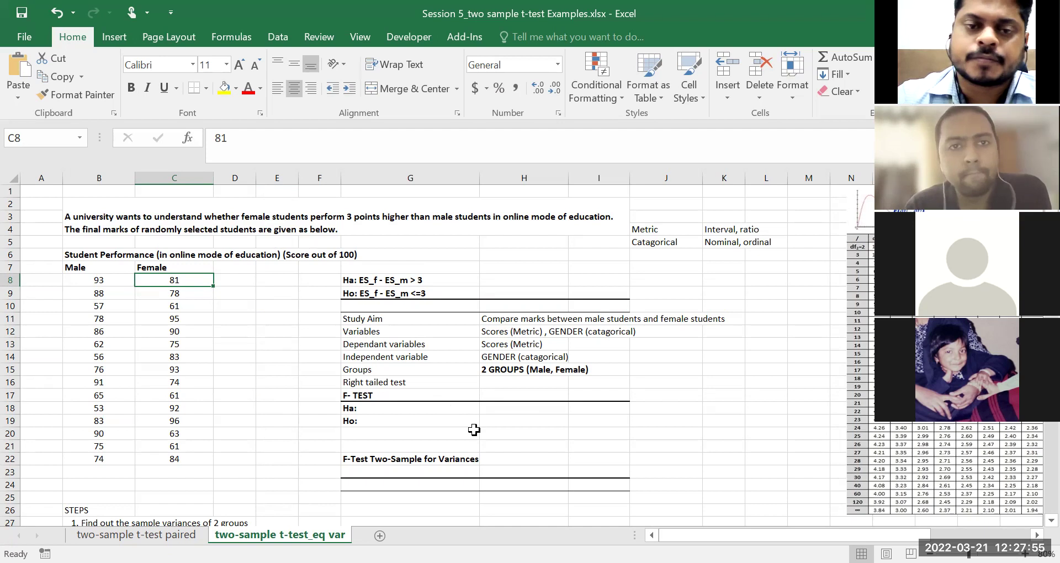
Step: Enter "Two-sample independence t-test" in H16 beside the "Right tailed test" label
click(500, 383)
text(Two-s)
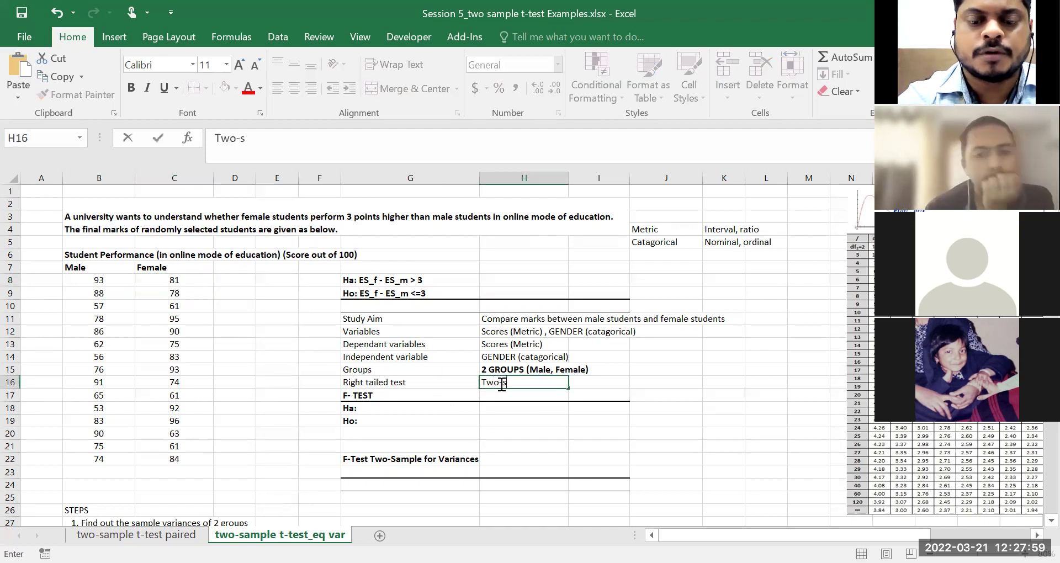
text(ample indepe)
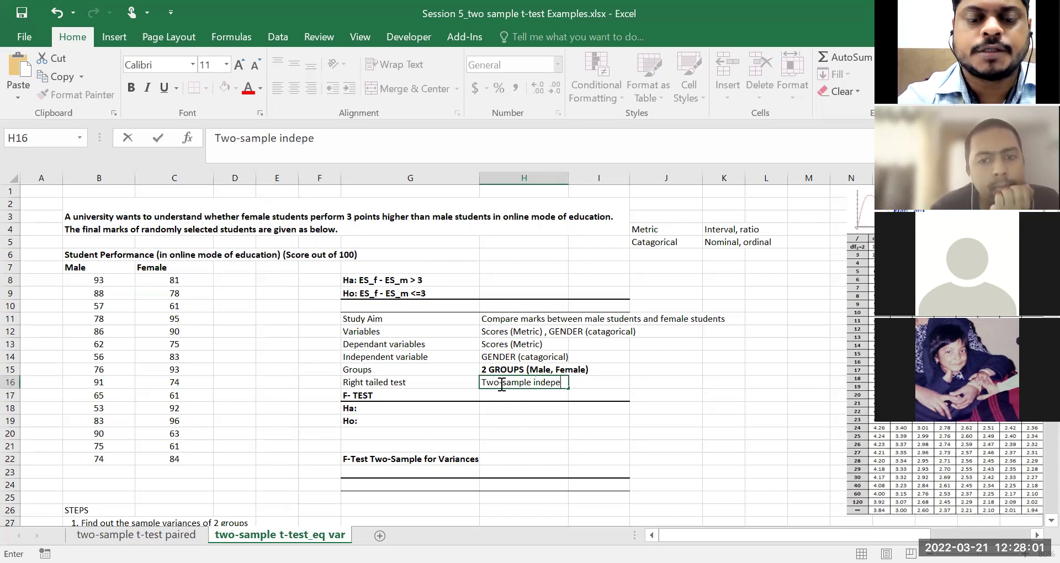
text(ndence t-test)
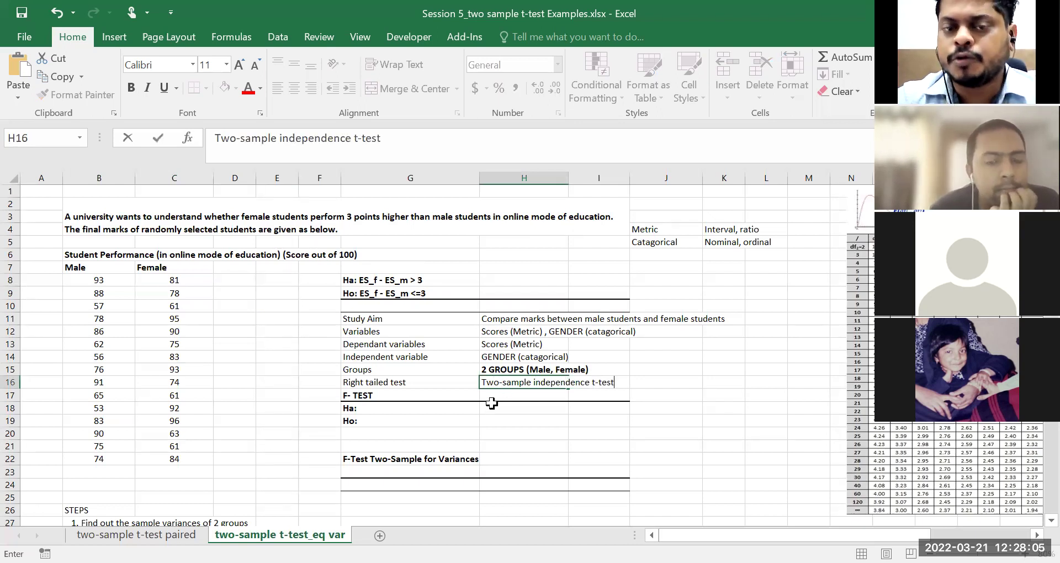
key(ctrl+Return)
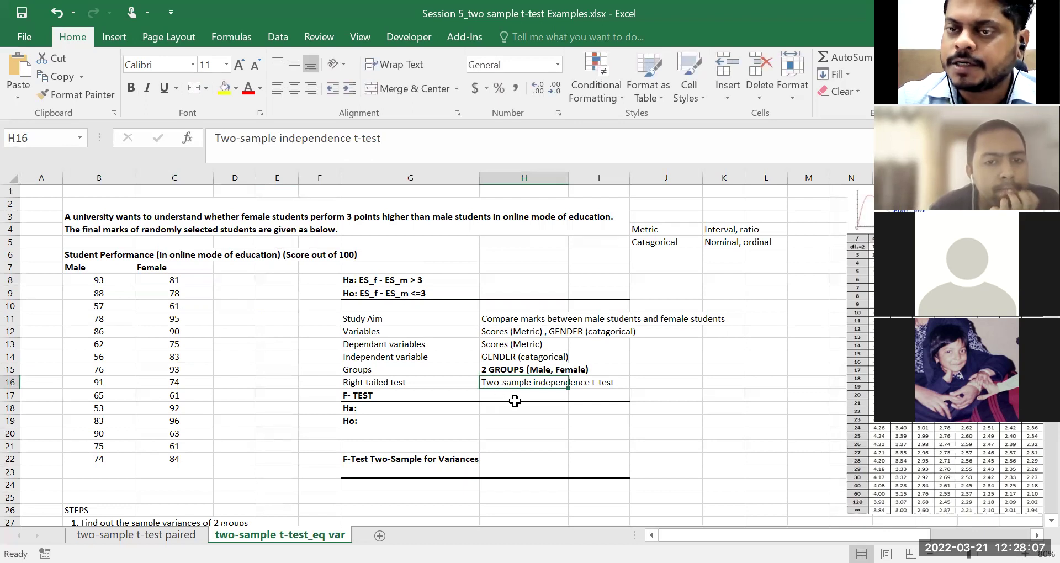
click(513, 407)
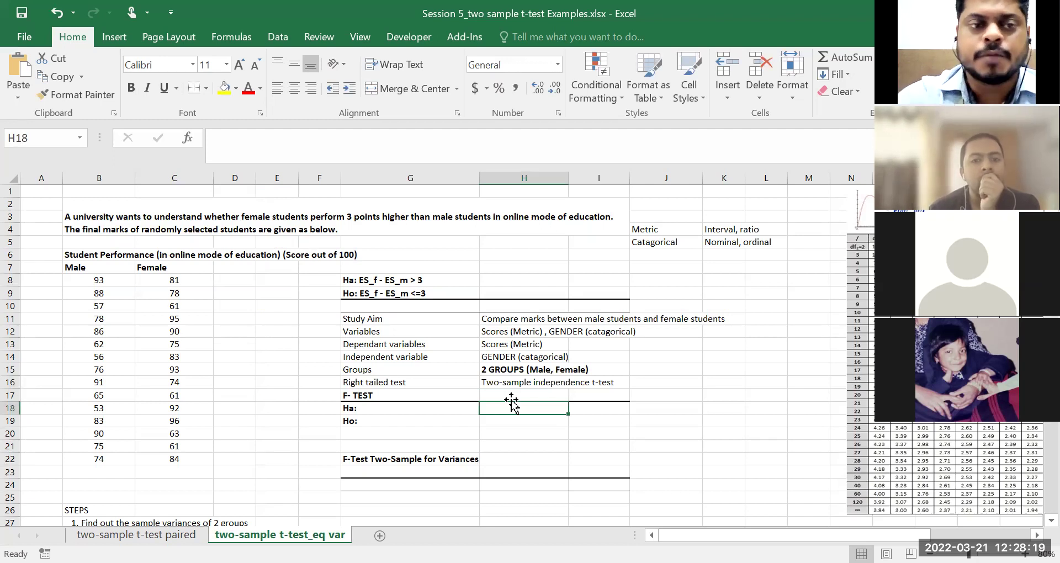
Step: Calculate the sample variance of the male scores in B24 with =VAR.S(B8:B22)
drag(104, 279, 91, 459)
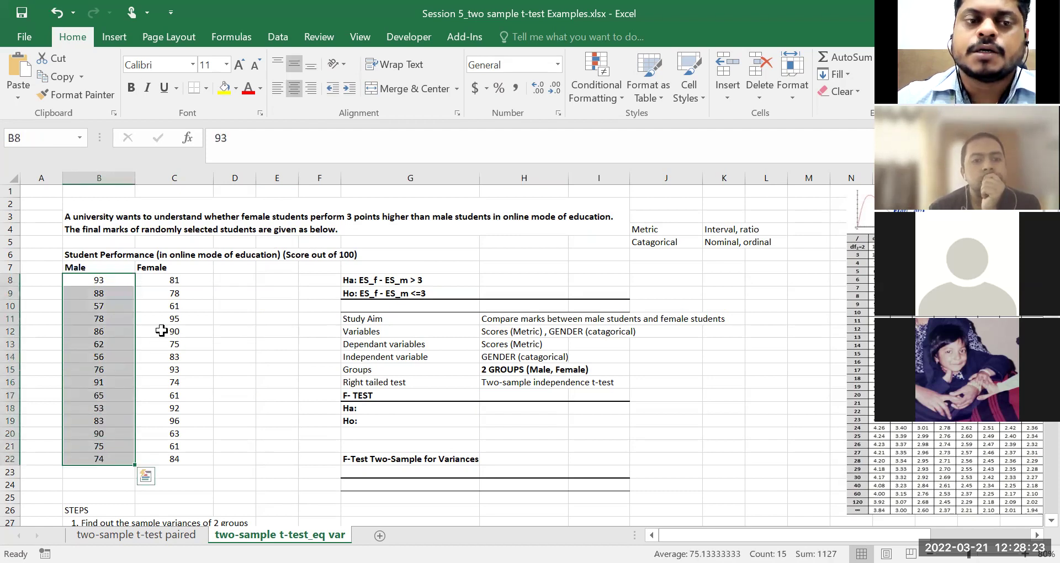
drag(175, 278, 174, 459)
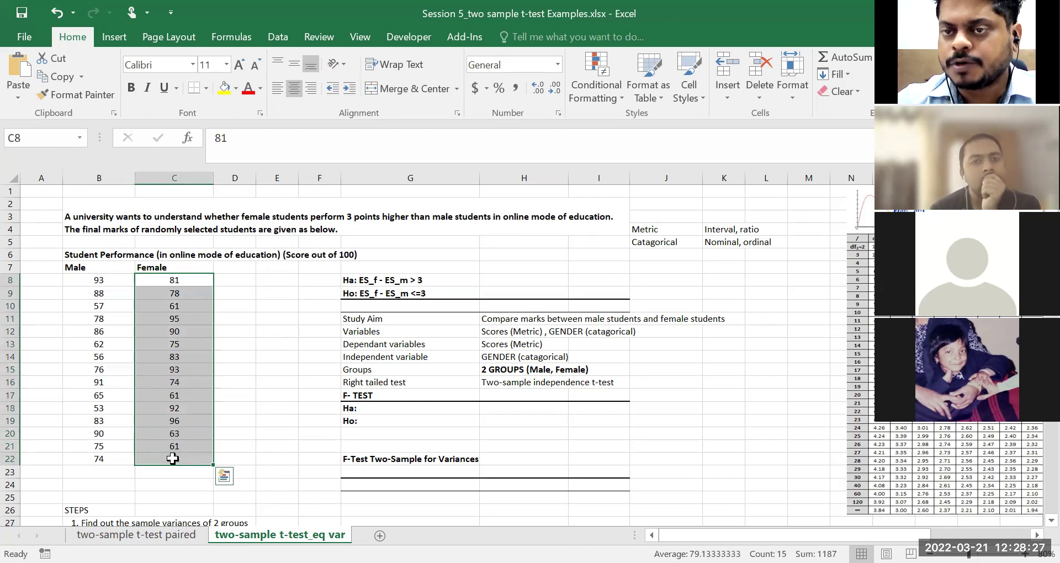
click(99, 482)
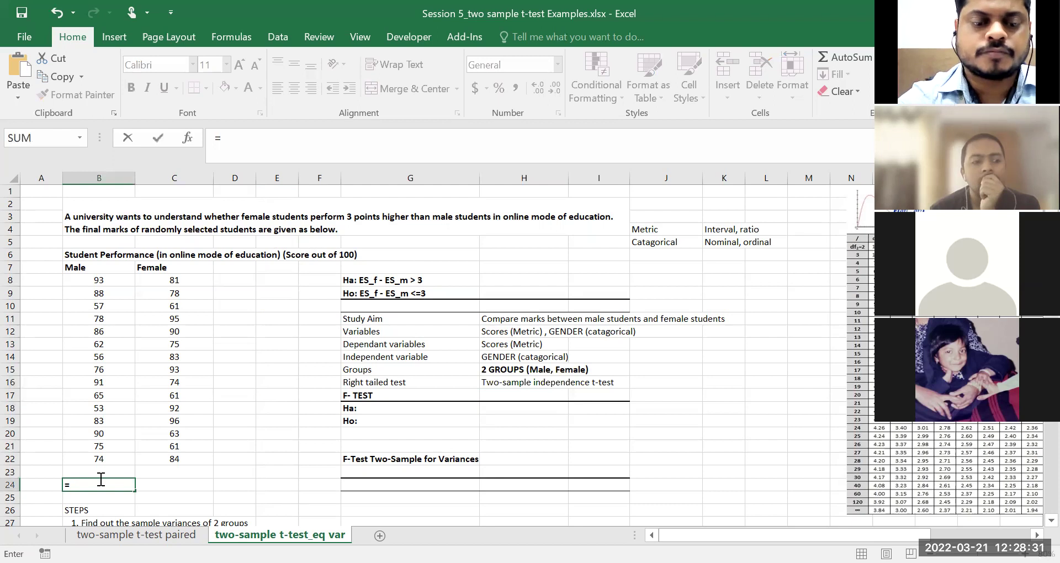
text(var)
click(44, 500)
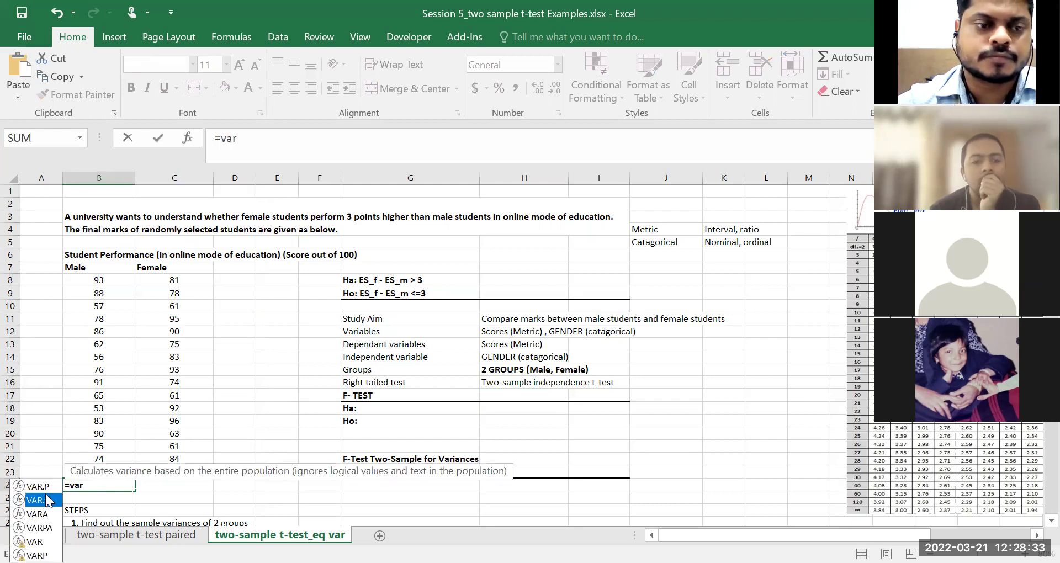
double_click(44, 500)
click(102, 281)
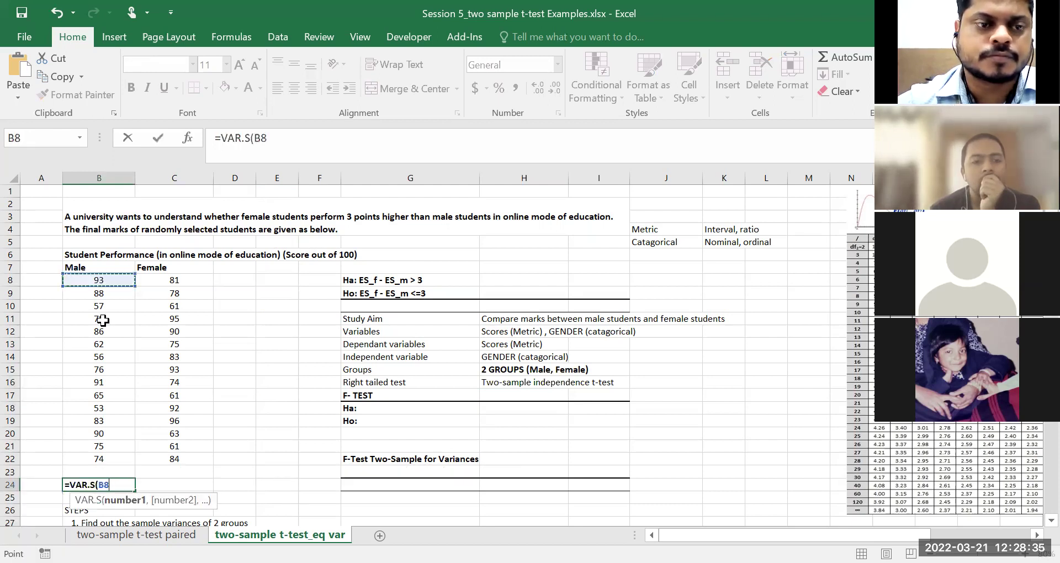
drag(97, 456, 96, 456)
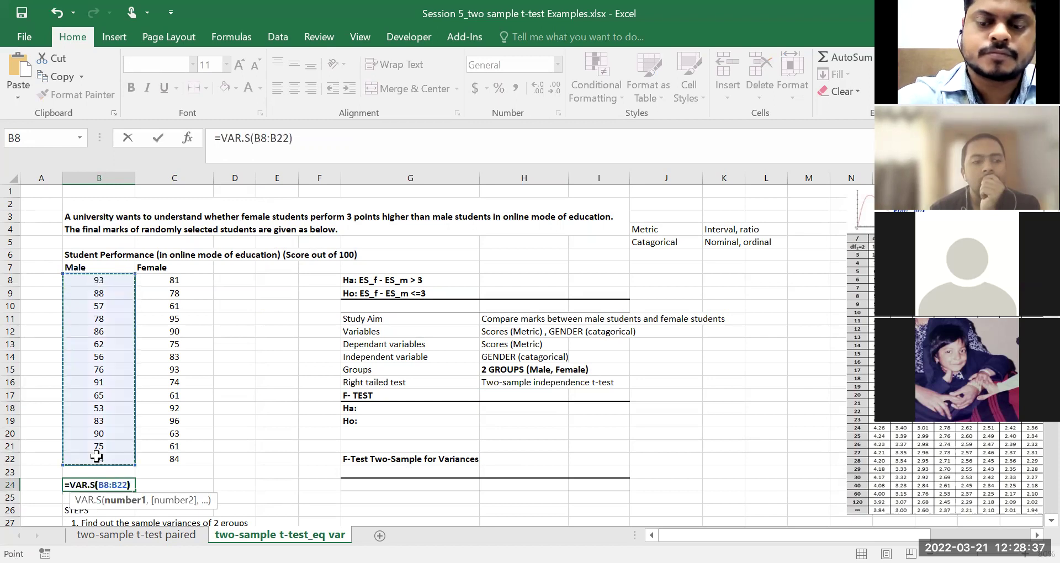
key(Return)
Step: Calculate the sample variance of the female scores in C24 with =VAR.S(C8:C22)
click(184, 485)
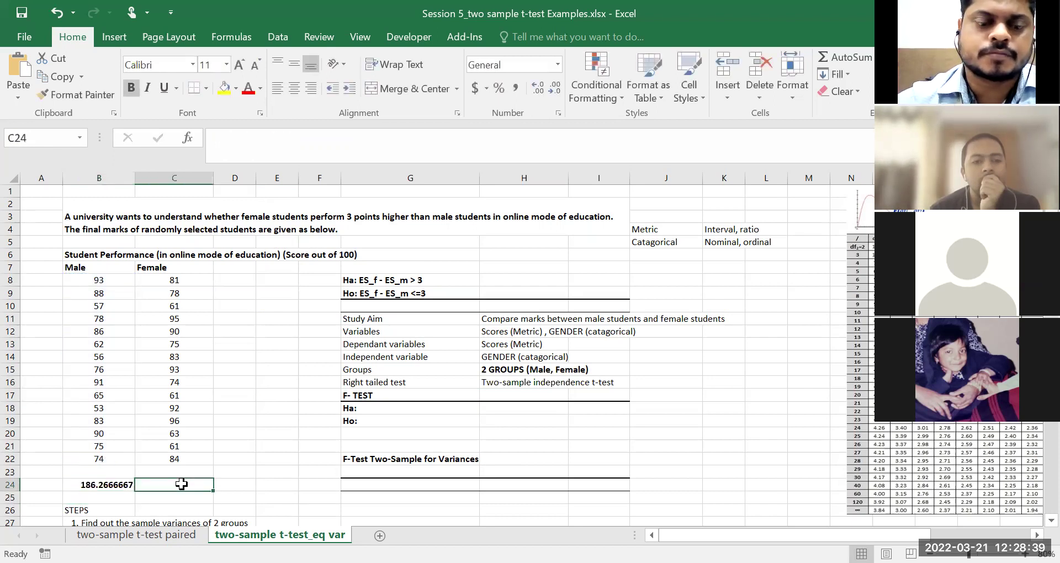
text(var.s)
key(BackSpace)
key(BackSpace)
key(BackSpace)
key(BackSpace)
key(BackSpace)
text(=)
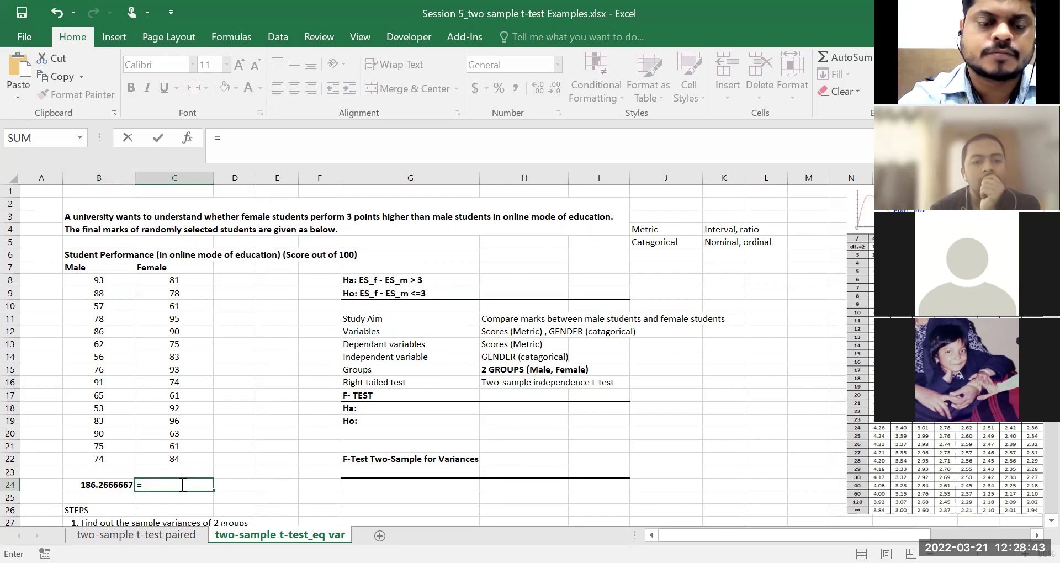
text(var.s)
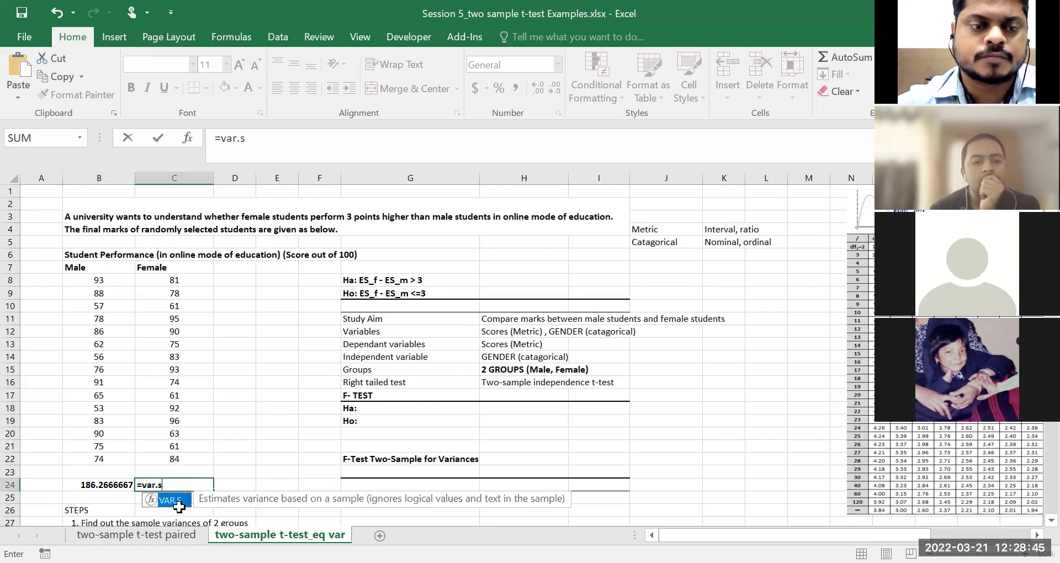
key(Tab)
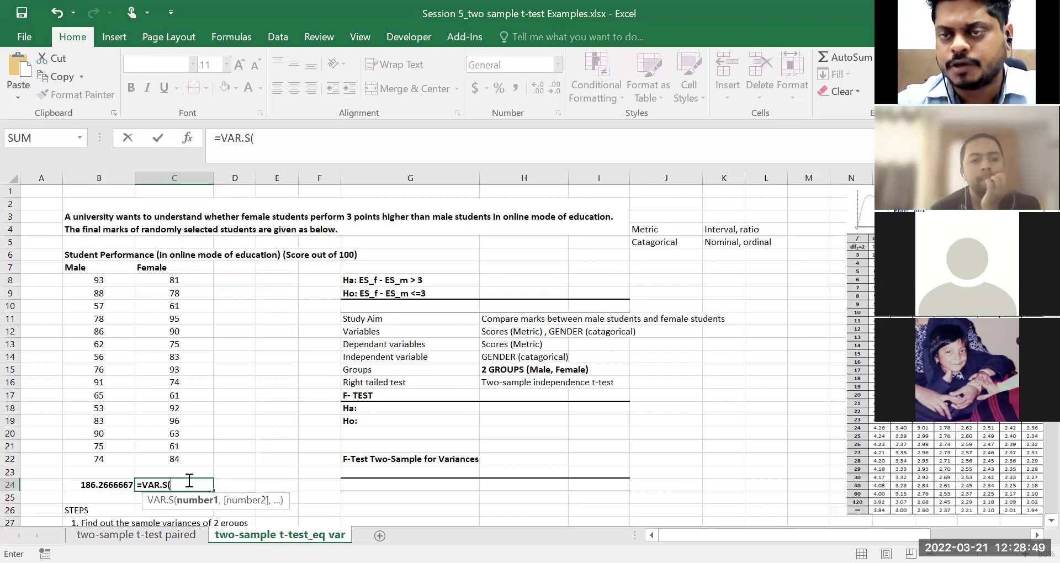
click(190, 280)
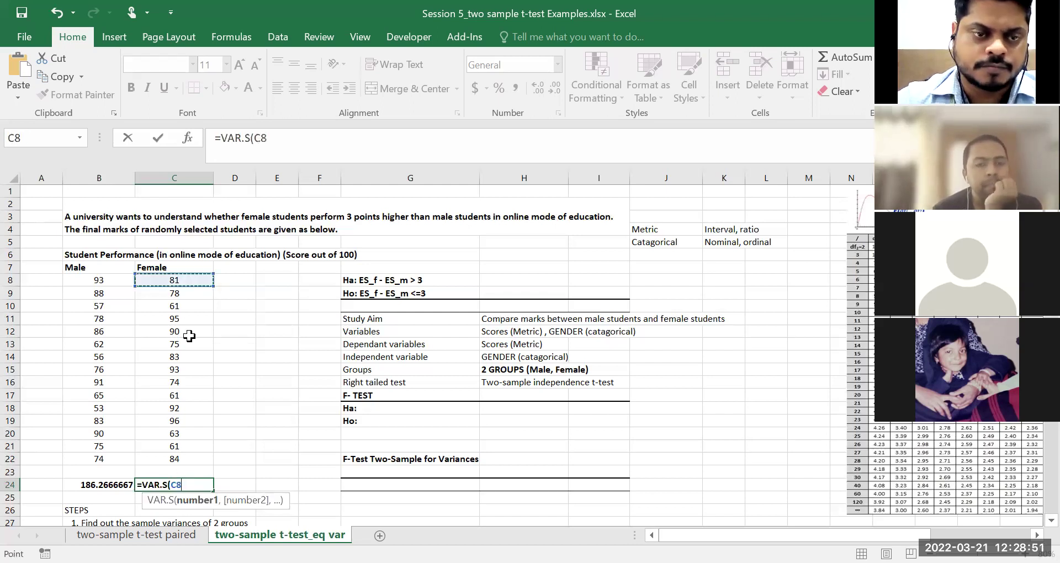
shift+click(181, 455)
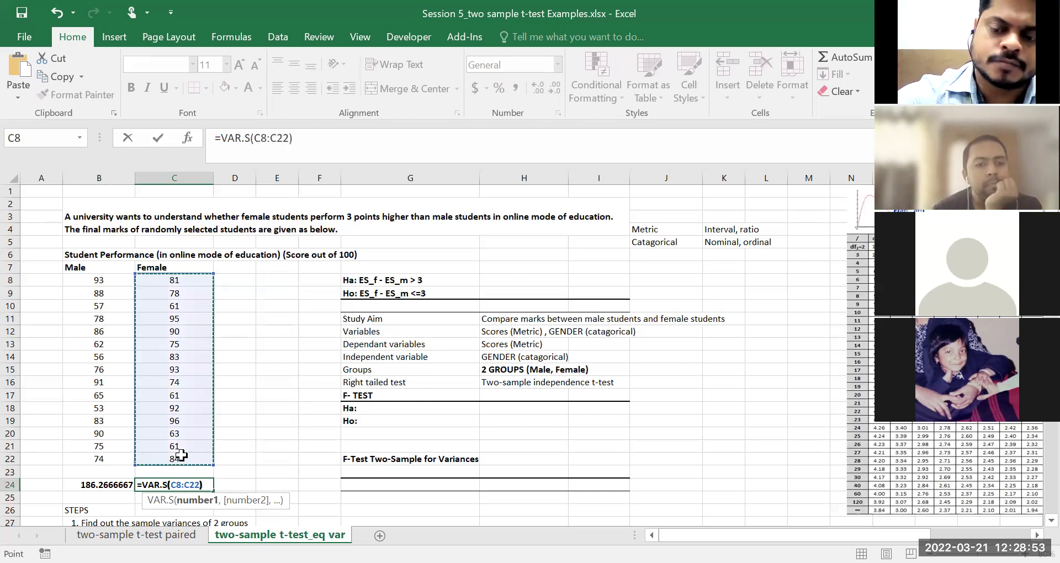
key(Return)
Step: Format the male and female variances in B24 and C24 to two decimal places
click(124, 485)
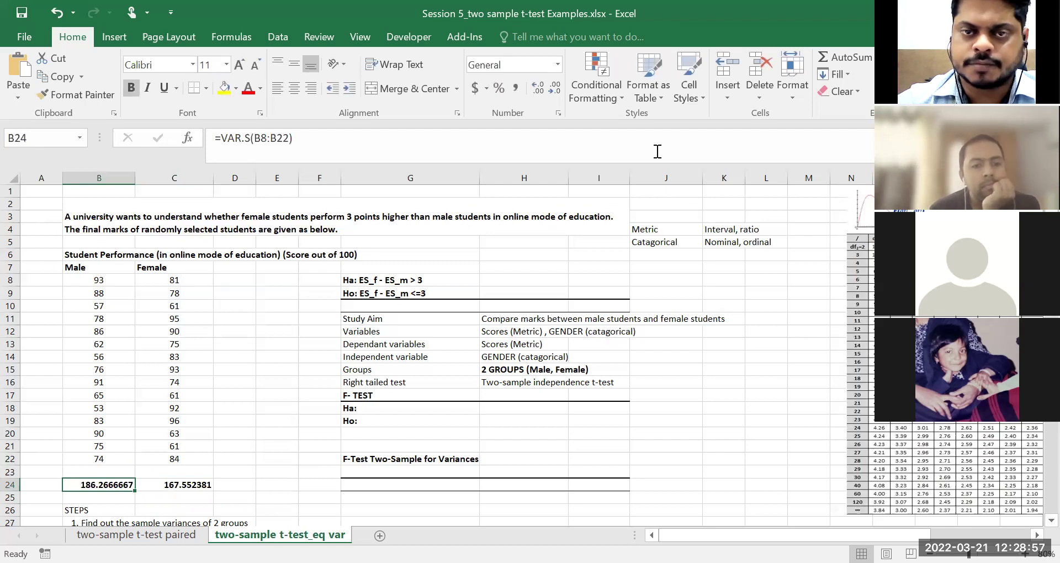
click(548, 90)
click(548, 90)
double_click(548, 90)
click(548, 90)
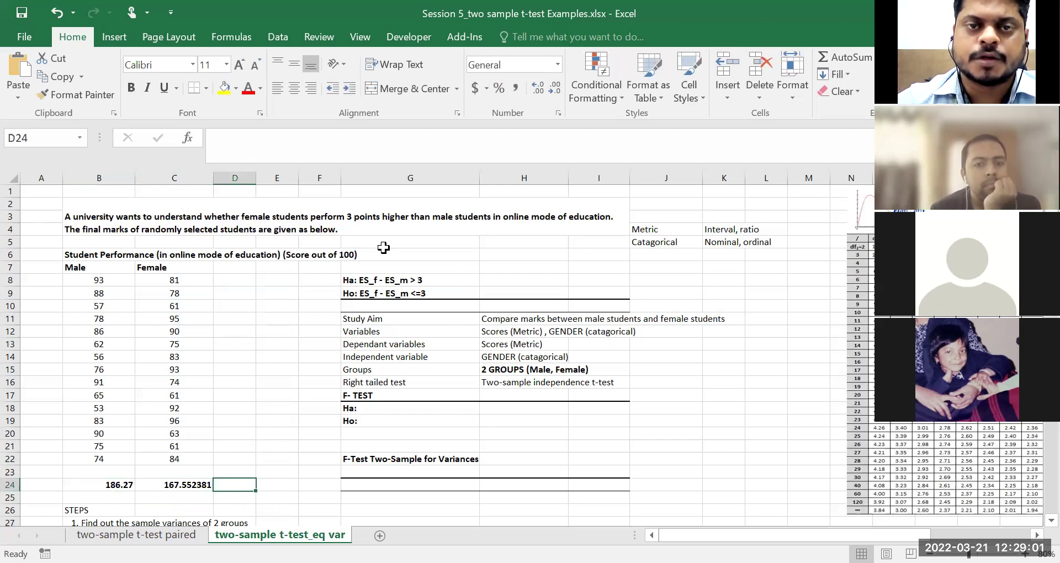
click(208, 485)
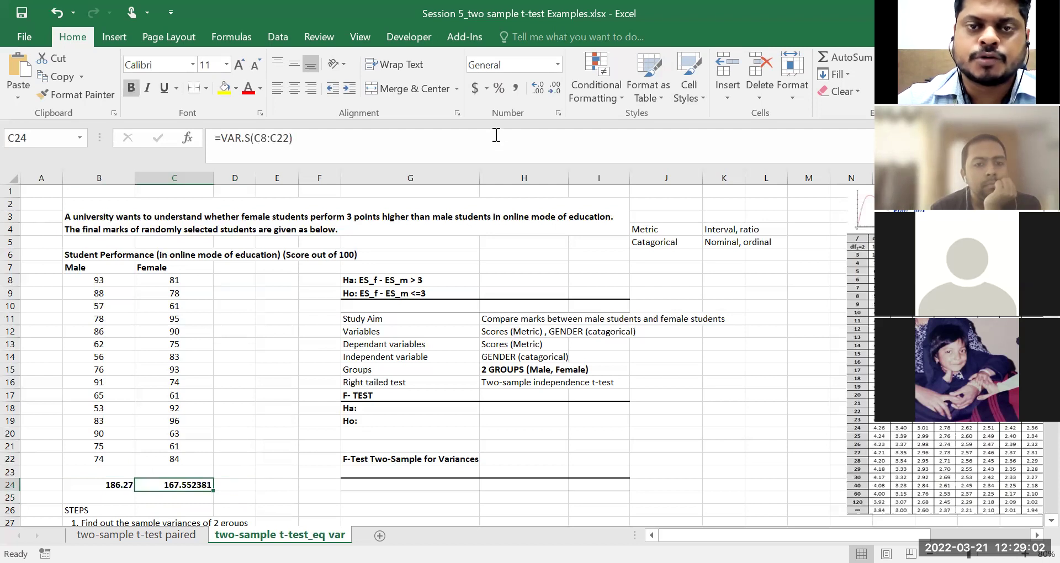
double_click(551, 88)
double_click(550, 88)
click(551, 88)
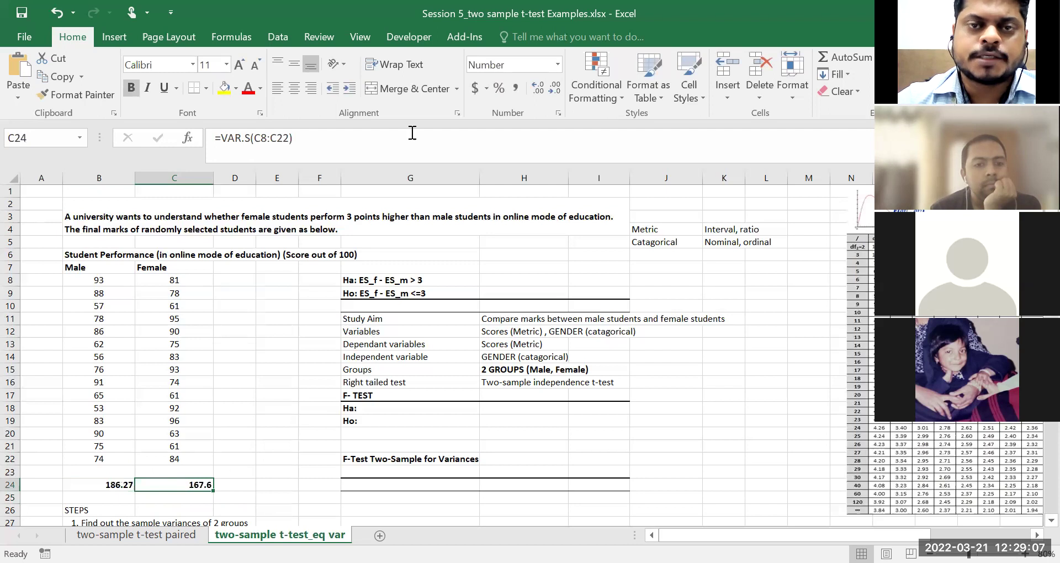
click(538, 89)
Step: Center the male and female columns horizontally from the headings in row 7 down to the variances in row 24
drag(124, 267, 201, 486)
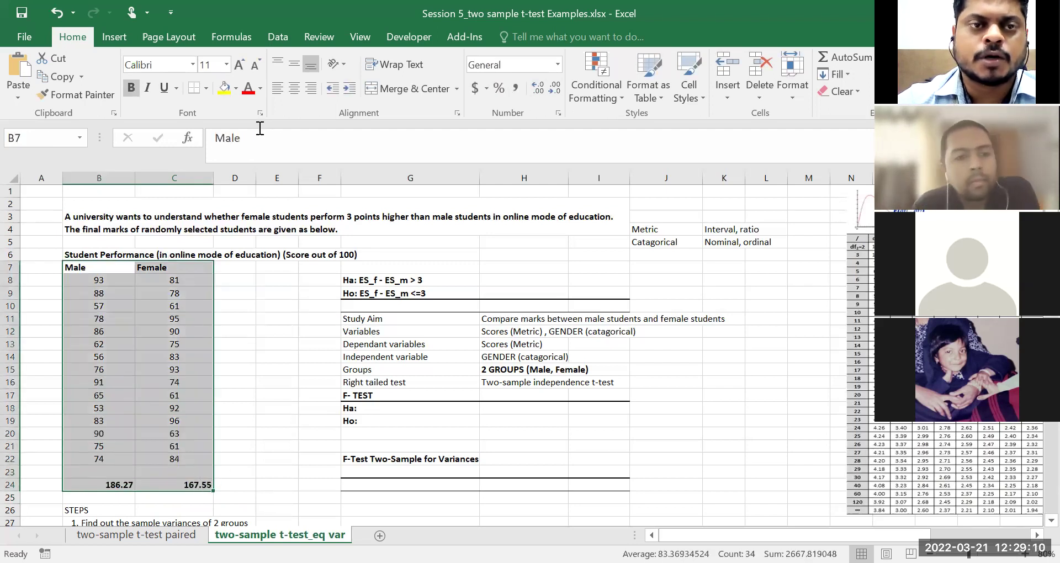
click(294, 89)
click(108, 473)
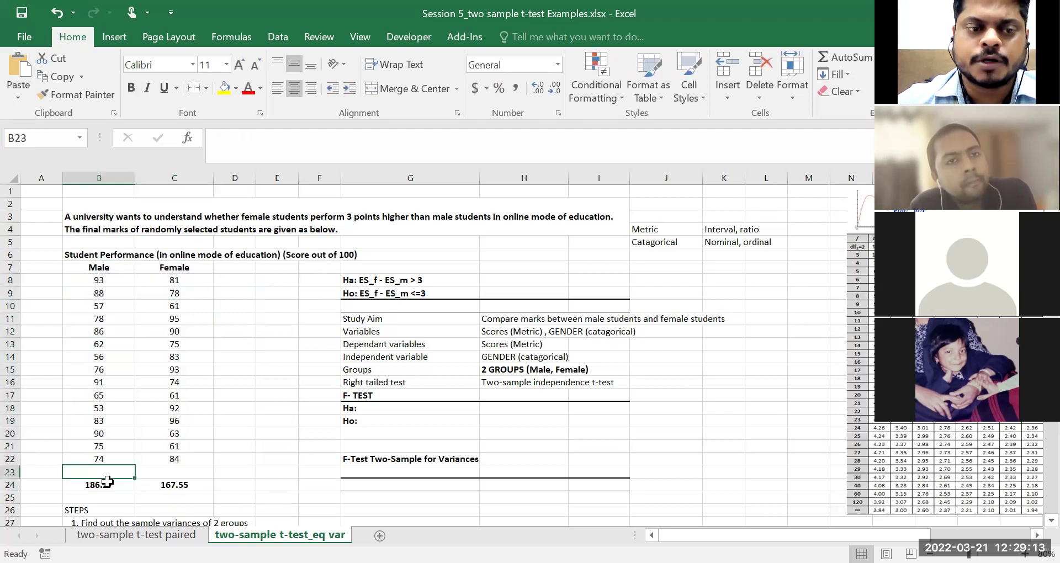
Step: Review the two variances in row 24 and the blank Ha and Ho entries under the F-test heading
click(102, 485)
click(176, 485)
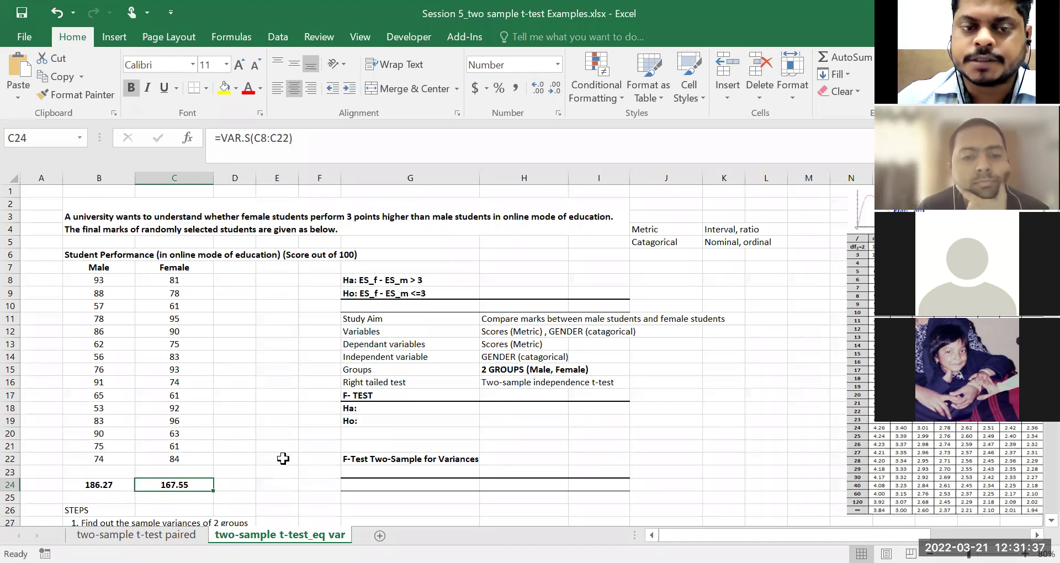
click(395, 410)
key(Down)
key(Down)
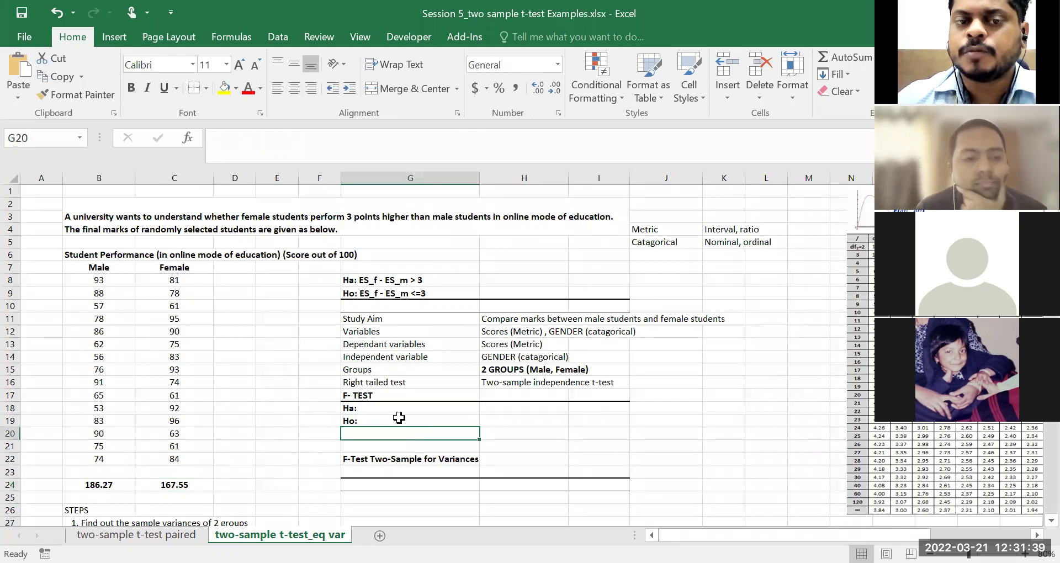
click(398, 419)
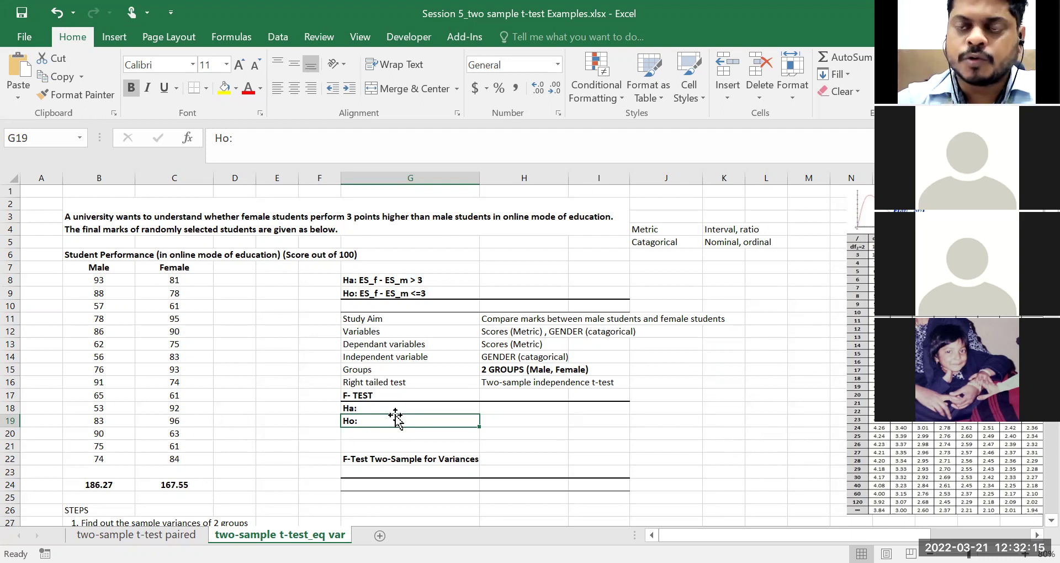
click(395, 409)
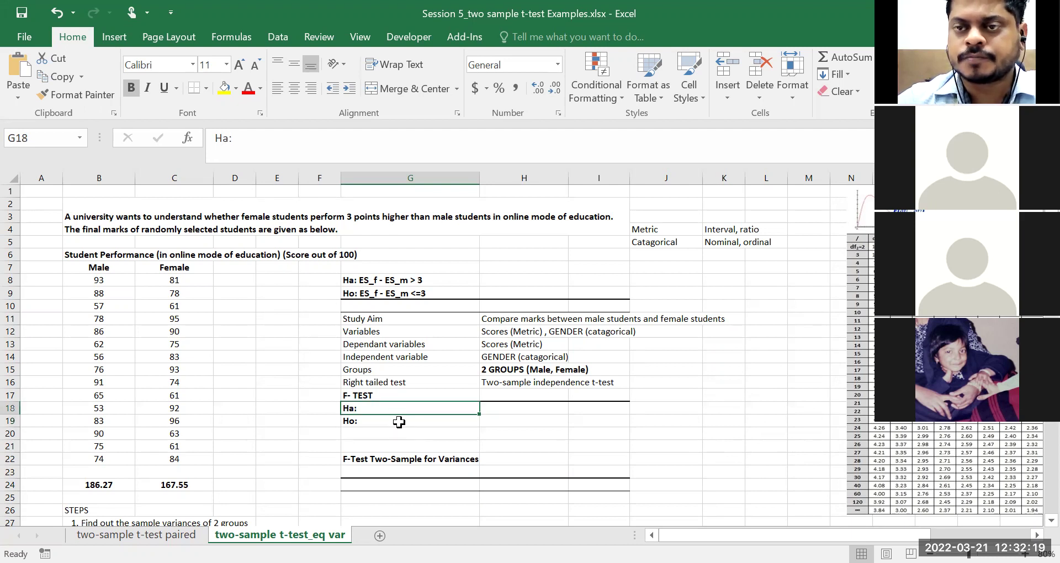
Step: Complete the alternative hypothesis in G18 under the F-test heading as "Ha: variances are not qual"
double_click(411, 405)
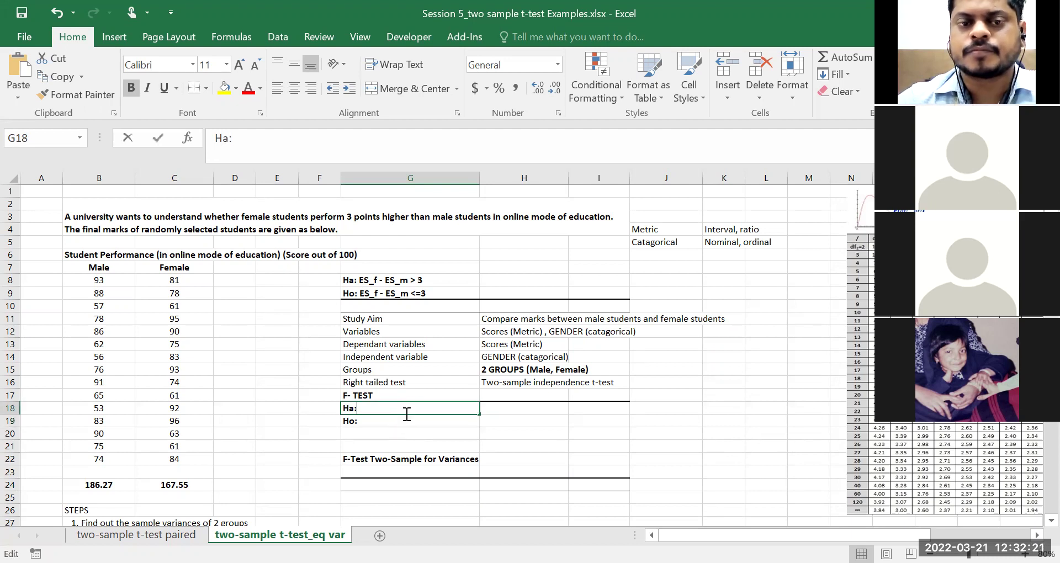
text(varainces ar)
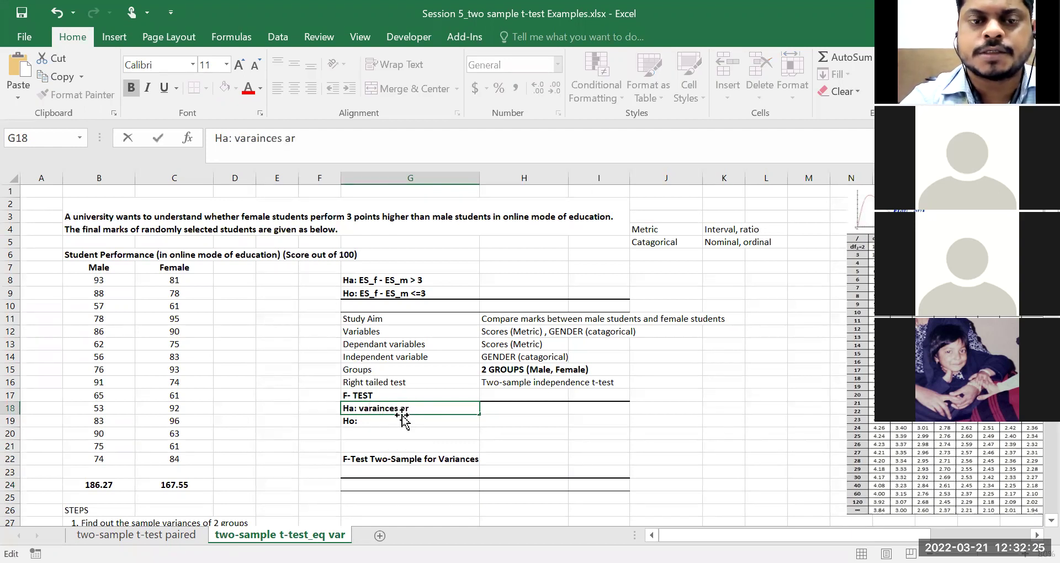
text(e not)
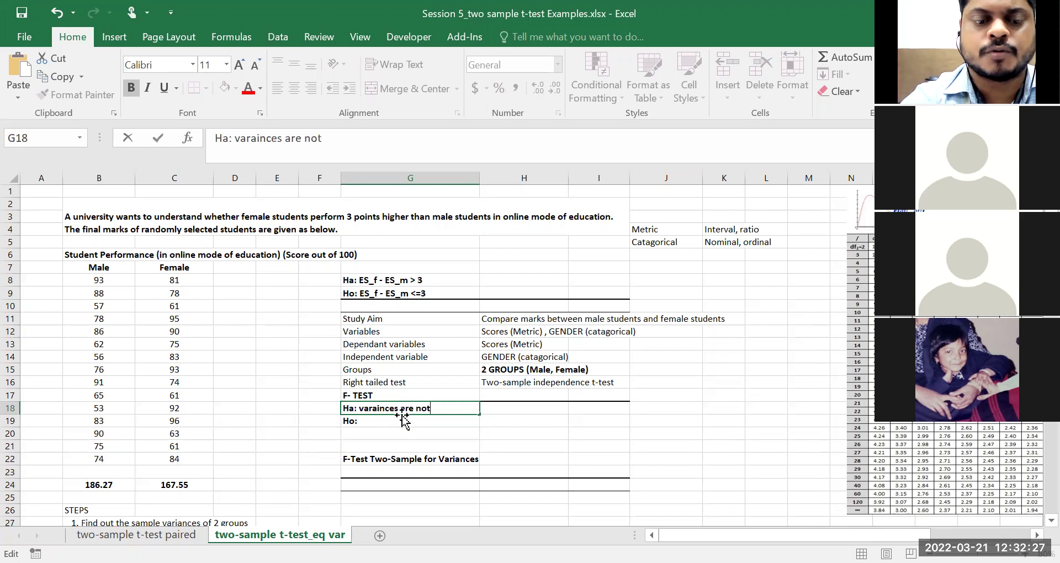
text( qual)
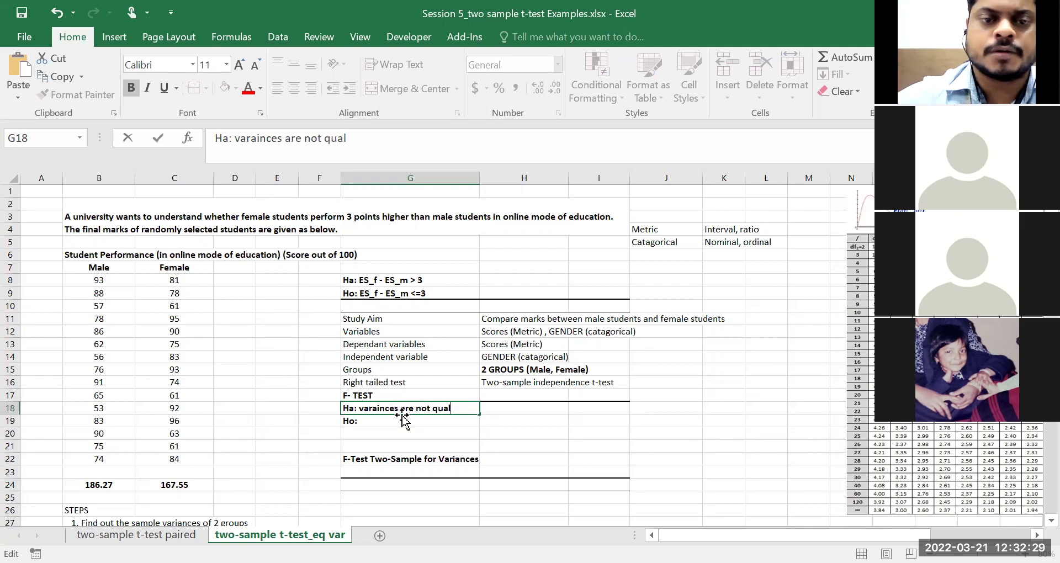
click(387, 408)
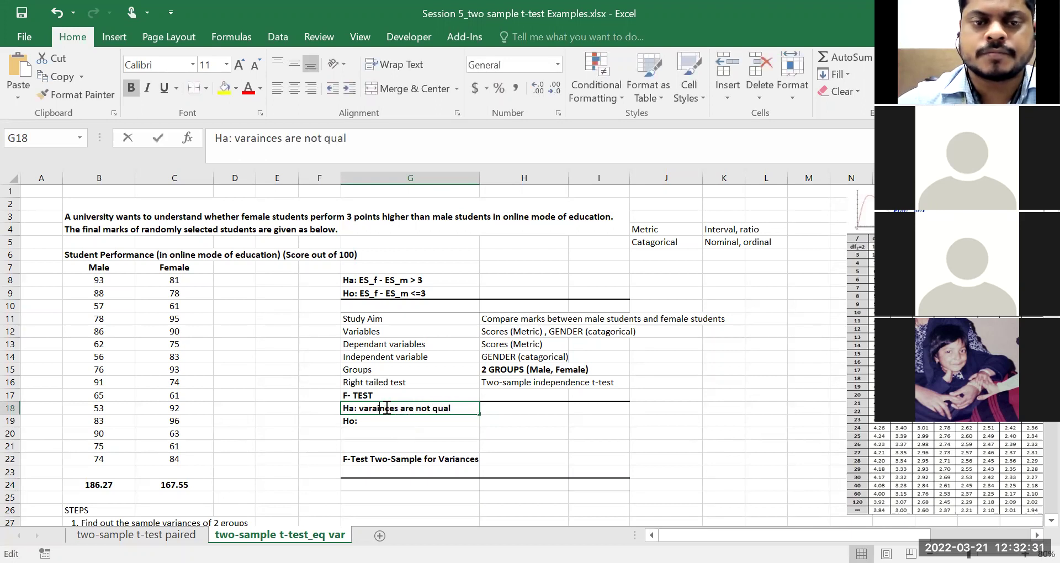
key(BackSpace)
key(BackSpace)
text(i)
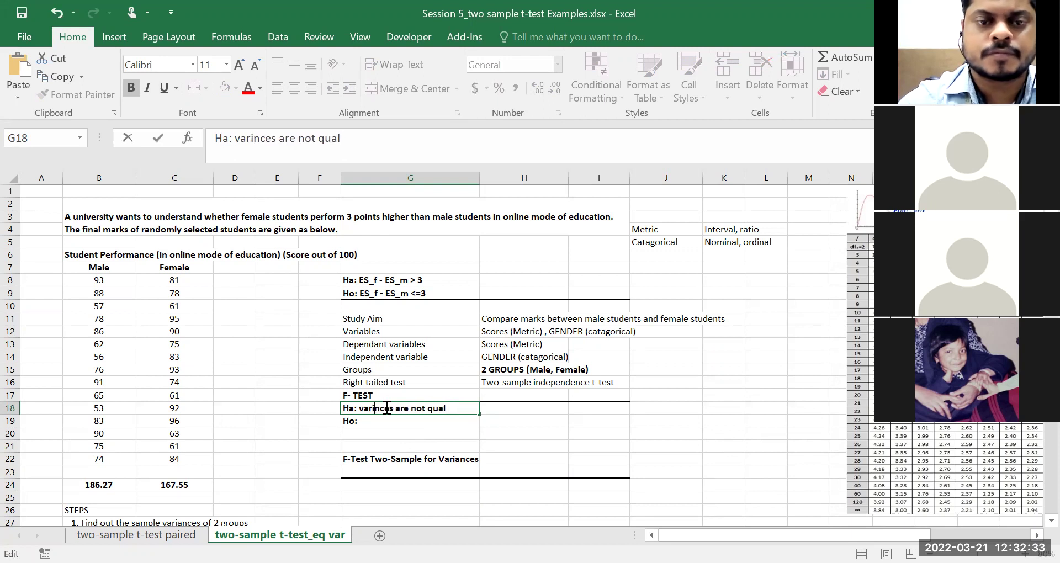
text(a)
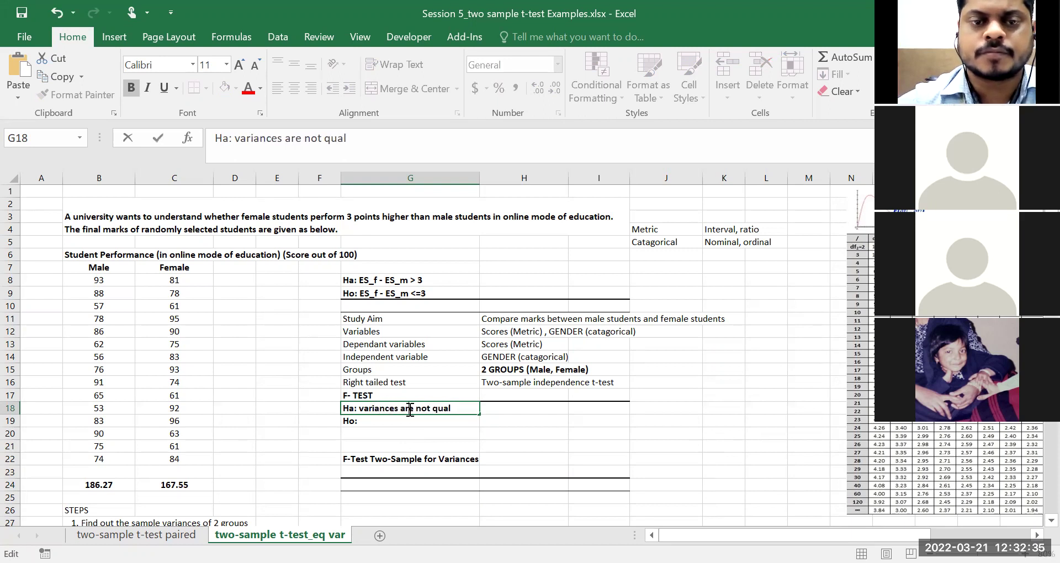
Step: Complete the null hypothesis in G19 as "Ho: variances are equal"
click(388, 422)
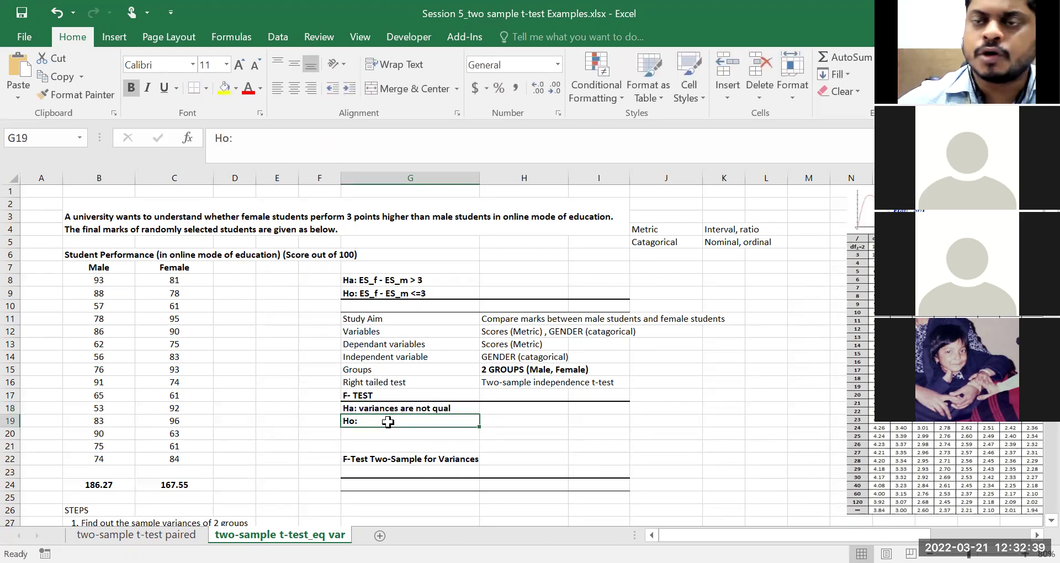
double_click(388, 422)
text(variances are equal)
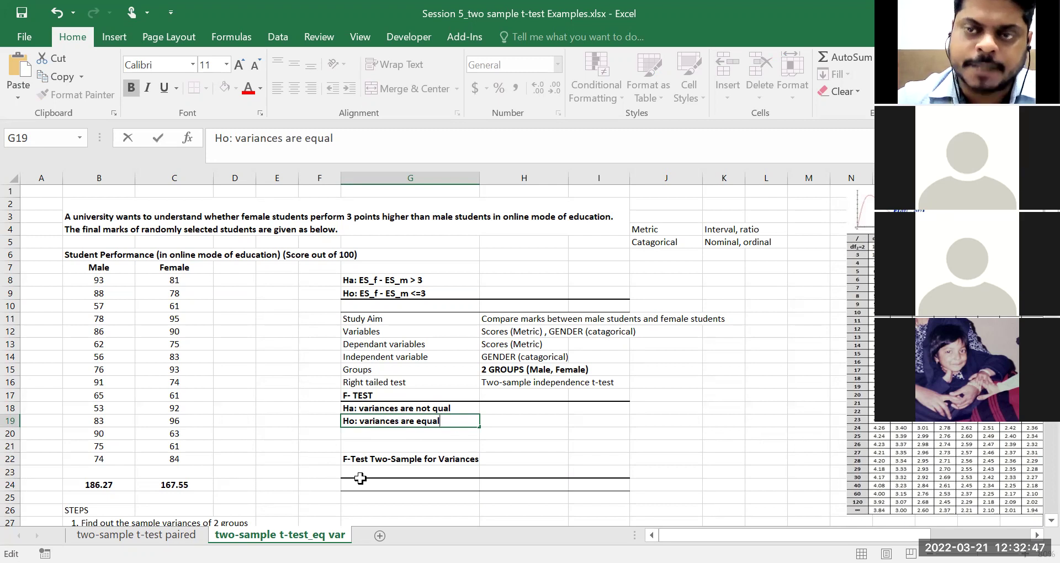
click(127, 410)
click(199, 418)
Step: Set up the F-Test Two-Sample for Variances analysis with variable ranges B7:B22 and C7:C22, including labels
scroll(230, 441, down, 1)
click(395, 444)
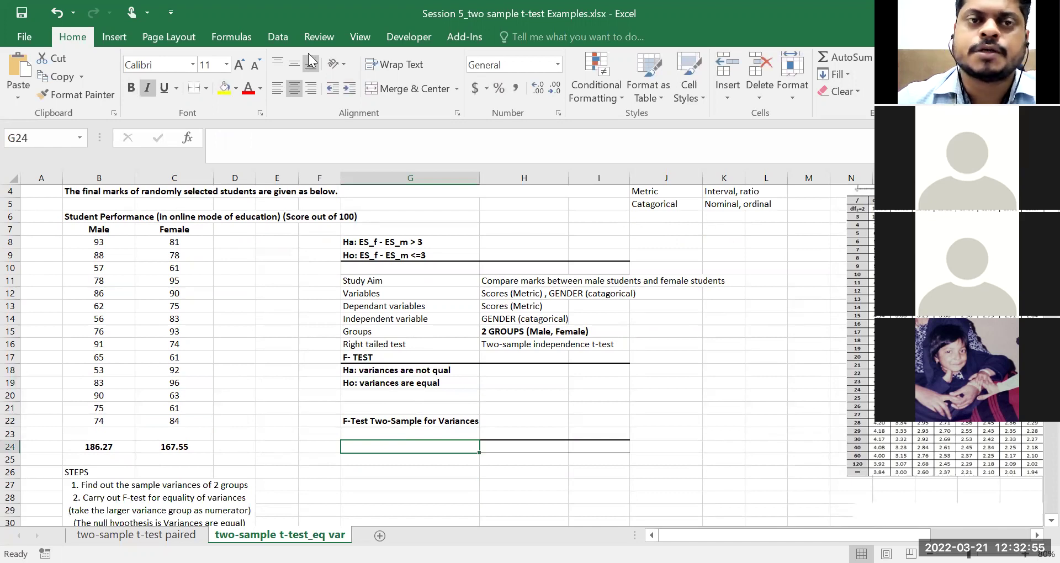
click(278, 36)
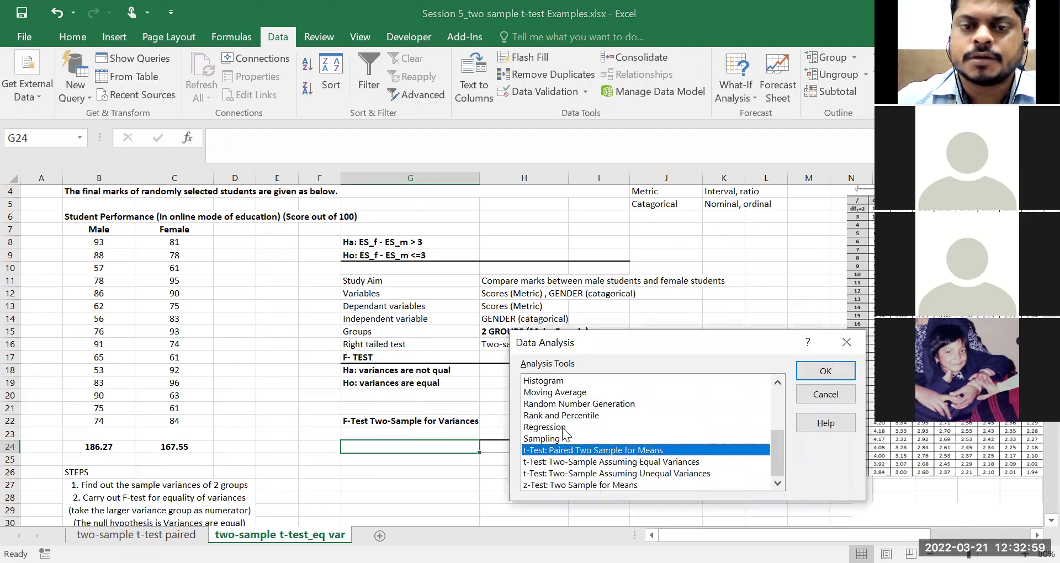
scroll(560, 449, up, 3)
click(561, 461)
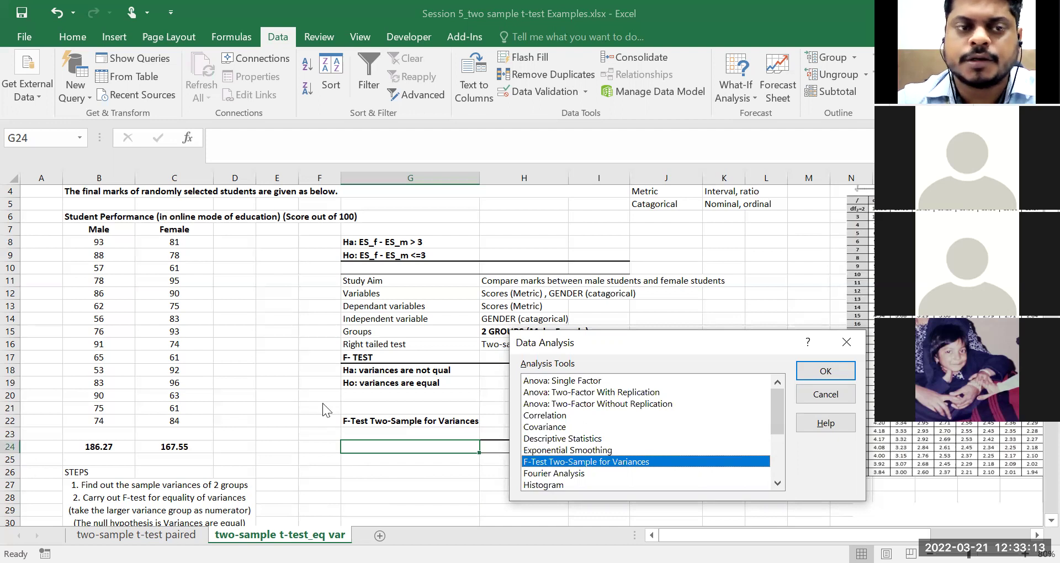
click(810, 373)
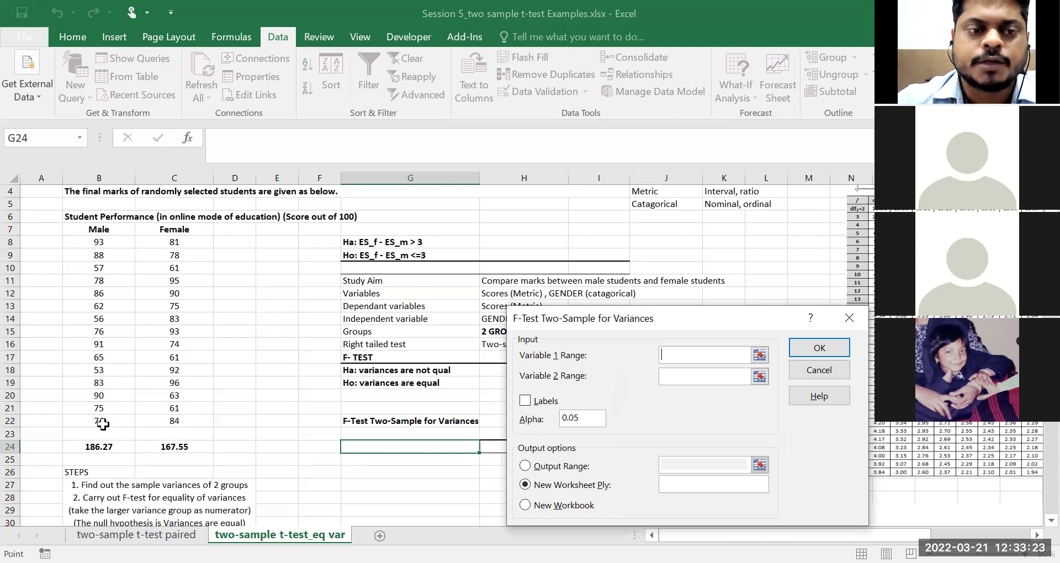
text($B$7:$B$22)
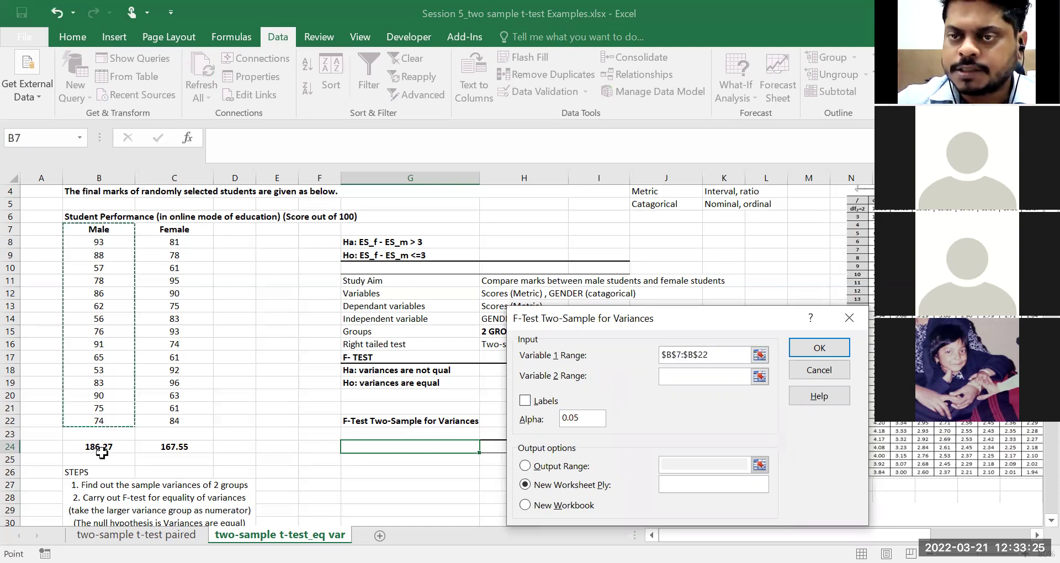
click(694, 381)
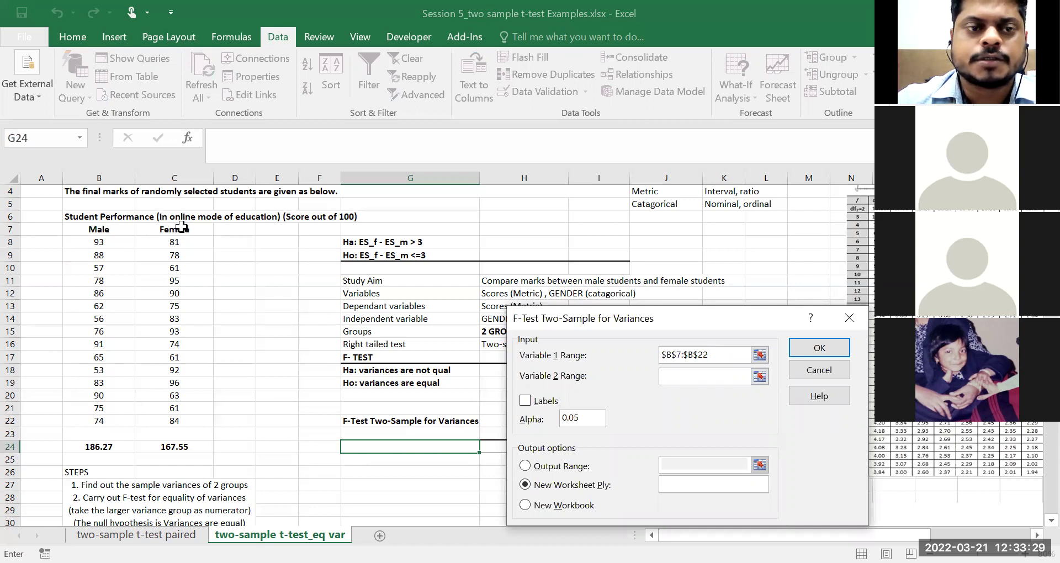
click(524, 400)
Step: Set the F-test's output range to start at G24 and run the analysis
click(525, 466)
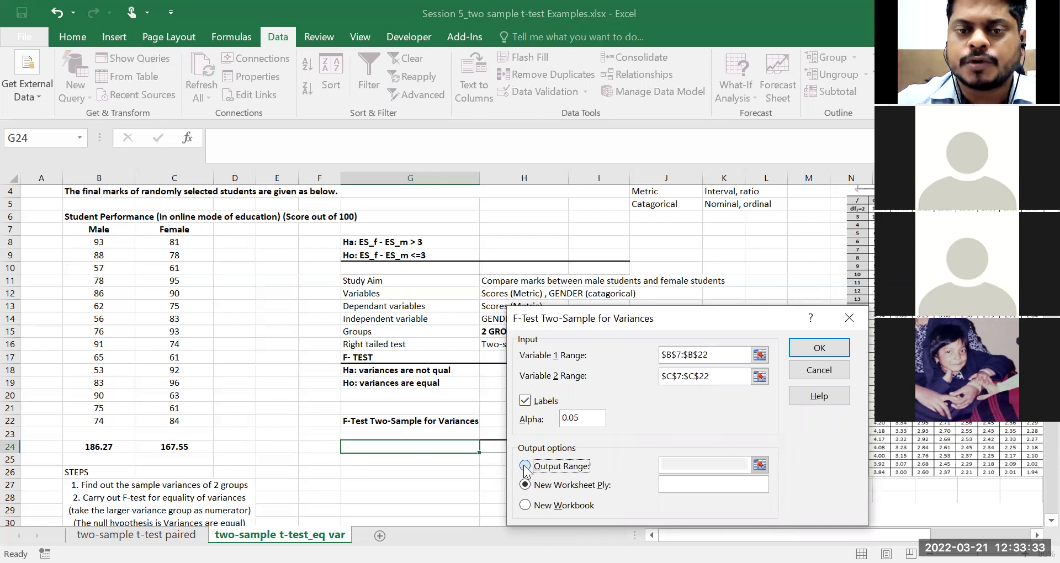
click(377, 446)
click(815, 347)
Step: Make the F statistic in H31 of the F-test results bold
scroll(526, 452, down, 2)
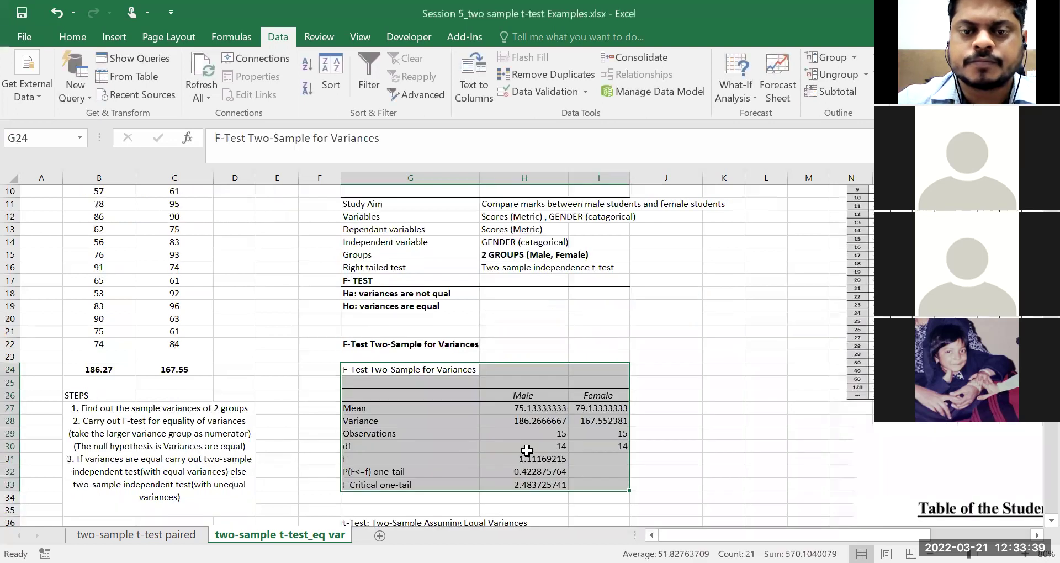
click(556, 461)
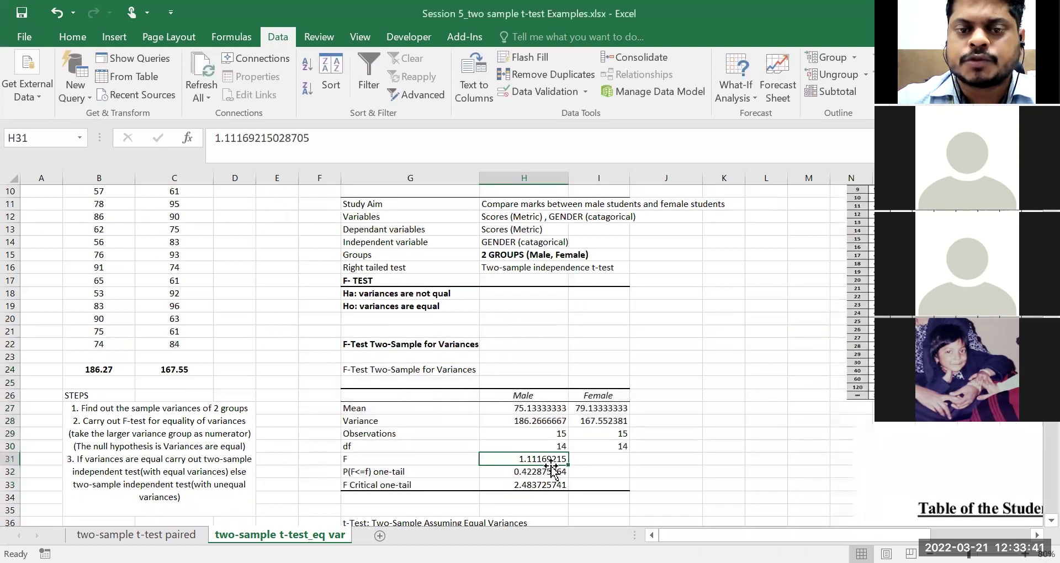
click(74, 37)
click(134, 94)
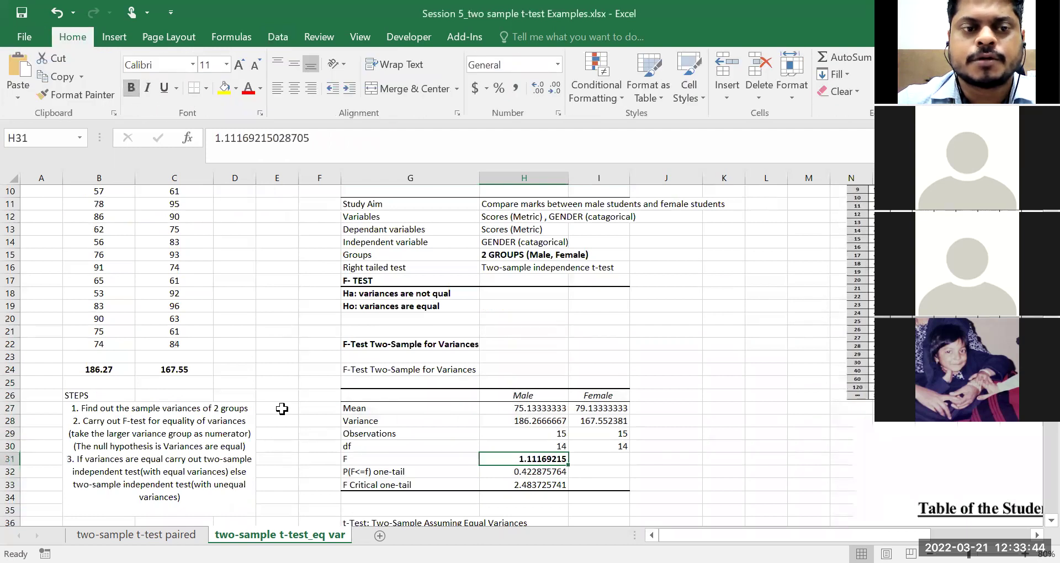
Step: Calculate the ratio of the male variance to the female variance in E24 with =B24/C24
click(275, 371)
text(=)
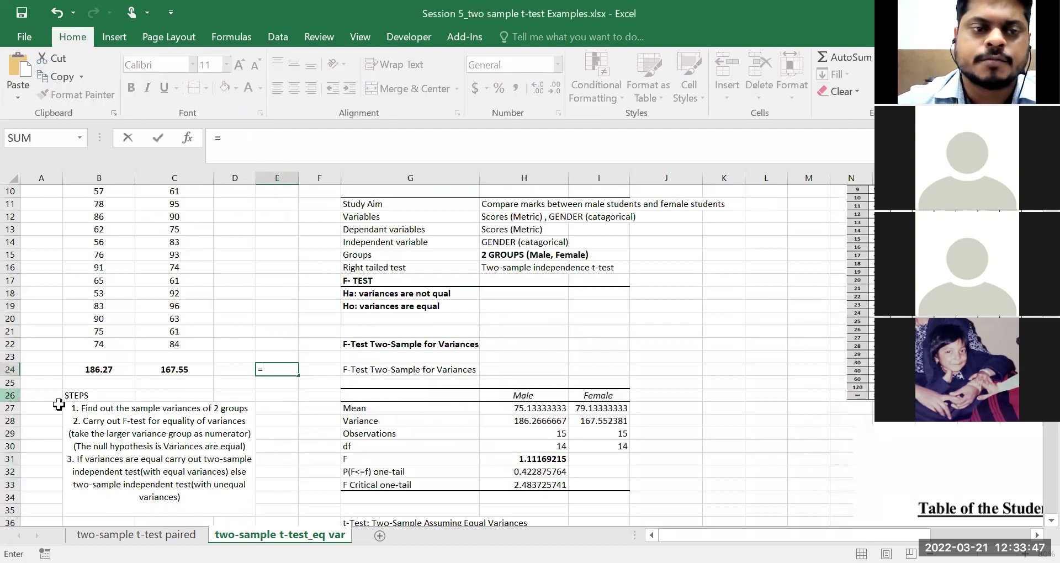
click(96, 371)
text(/)
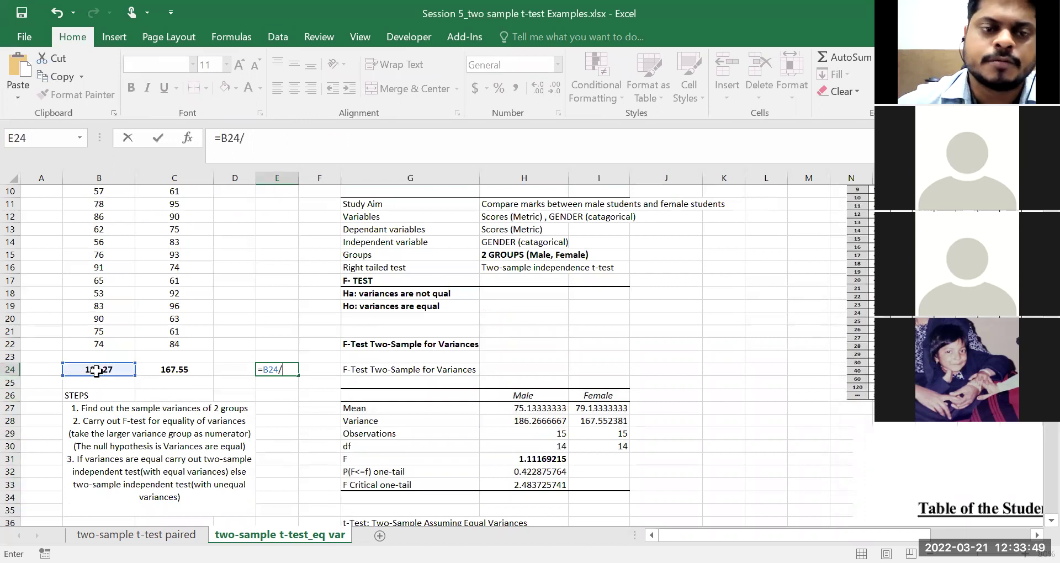
click(172, 381)
click(173, 370)
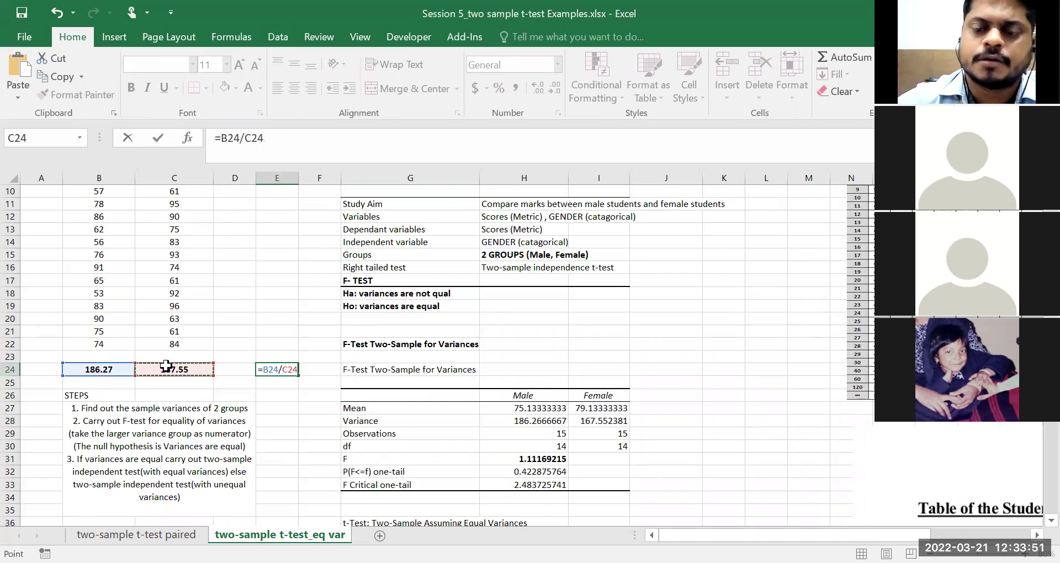
key(Return)
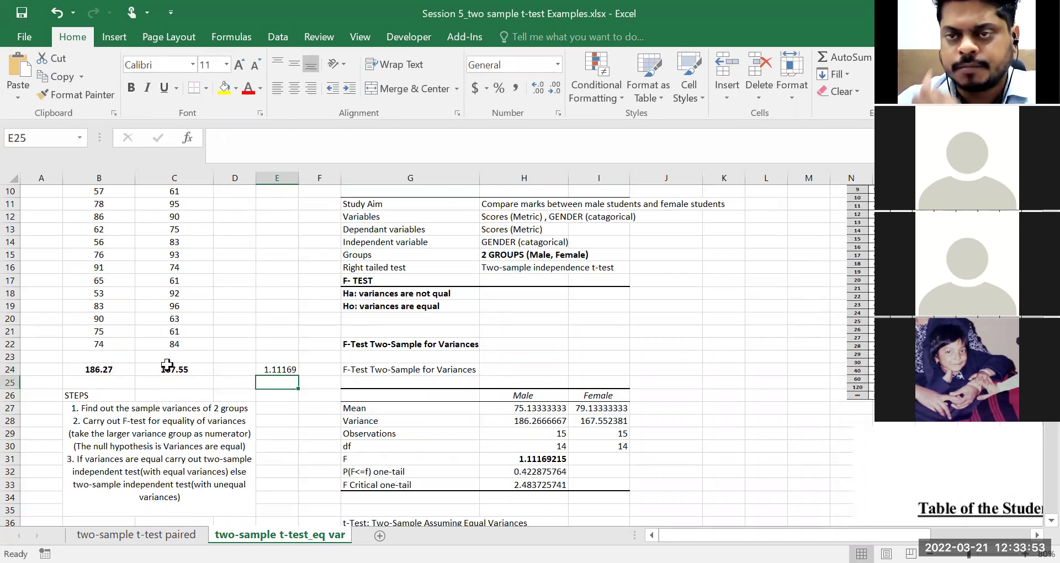
Step: Make the F label in G31 bold to match its value in H31
drag(362, 461, 541, 459)
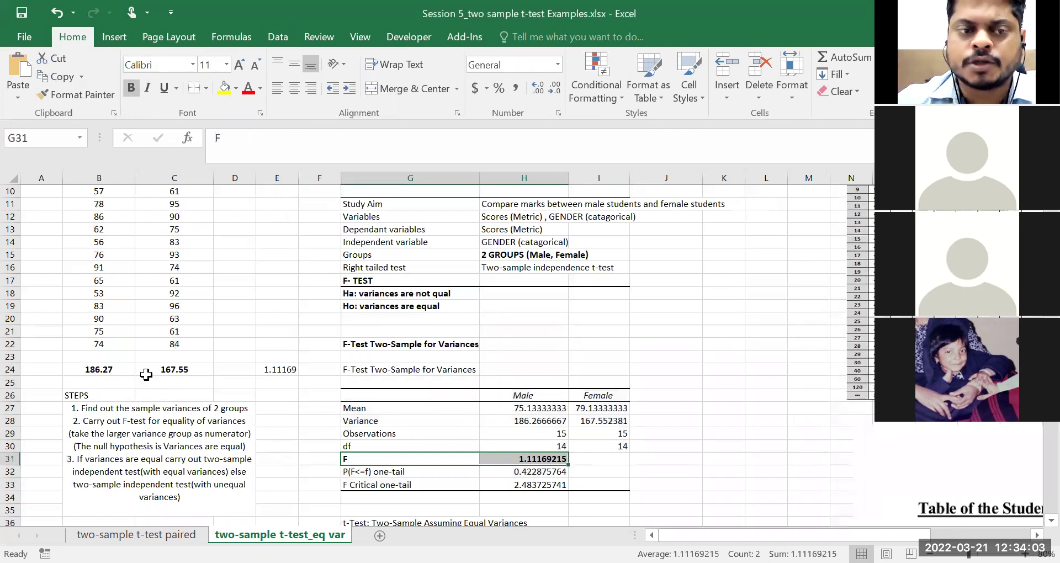
Step: Compare the two variances in B24 and C24 and their ratio in E24 with the F statistic in H31
click(102, 370)
click(163, 369)
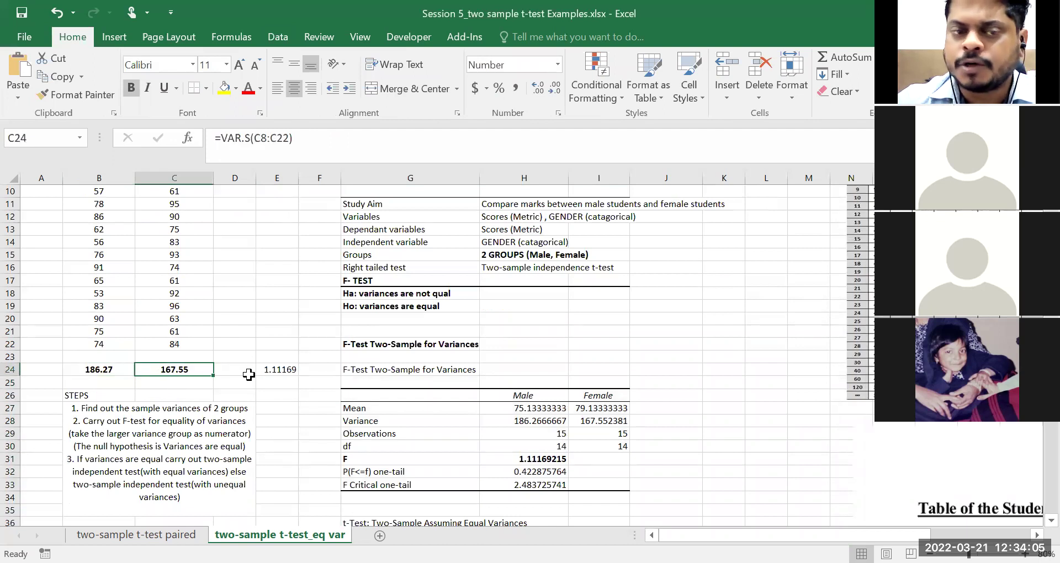
click(278, 368)
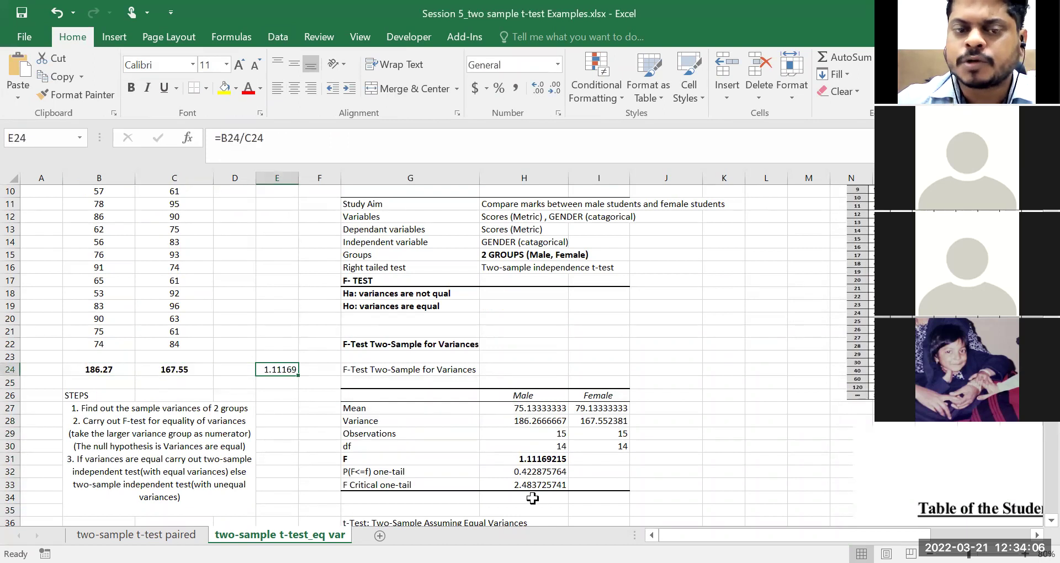
click(544, 460)
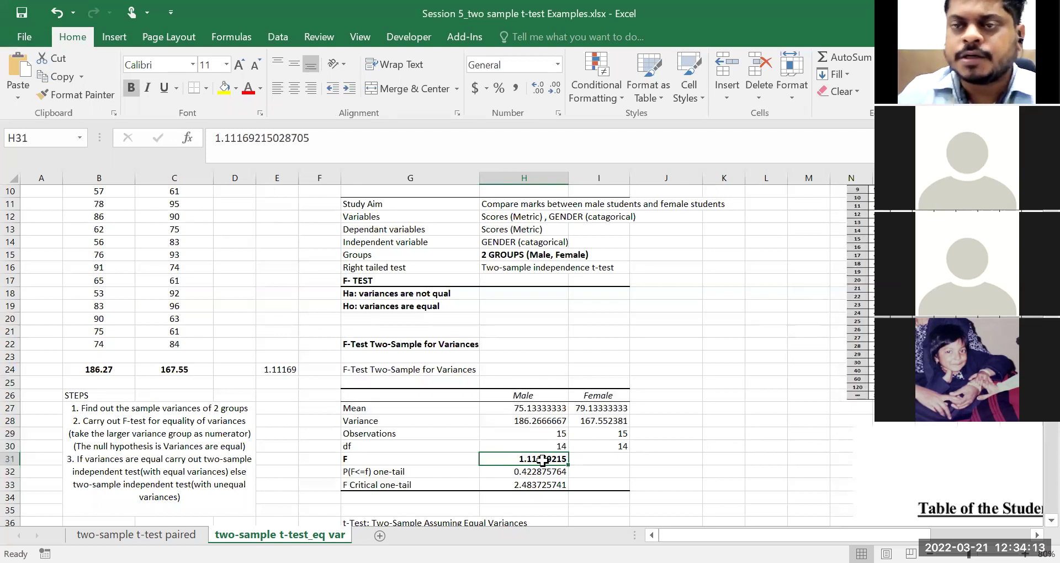
click(101, 369)
click(174, 369)
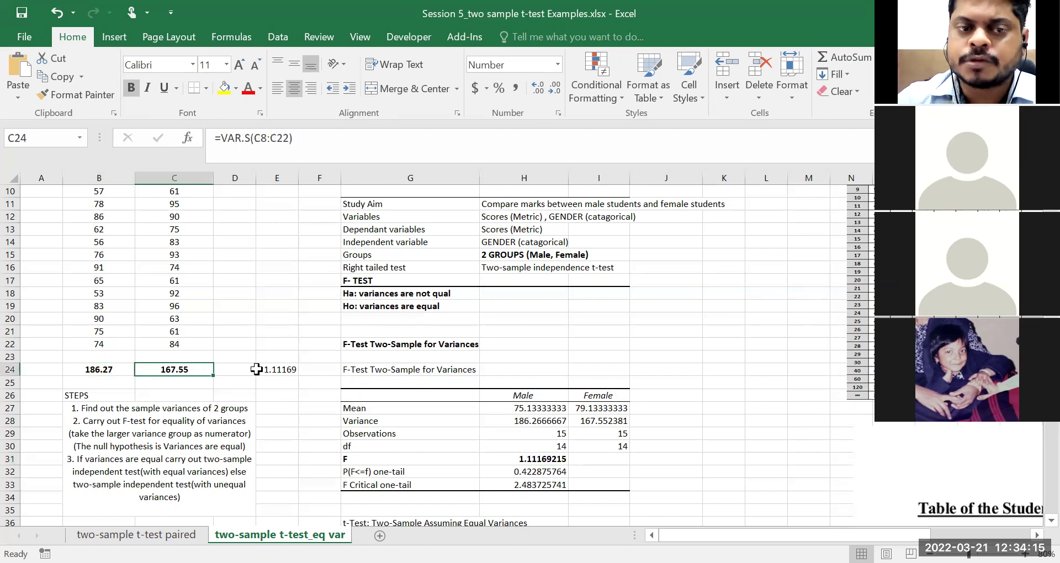
click(256, 369)
click(521, 457)
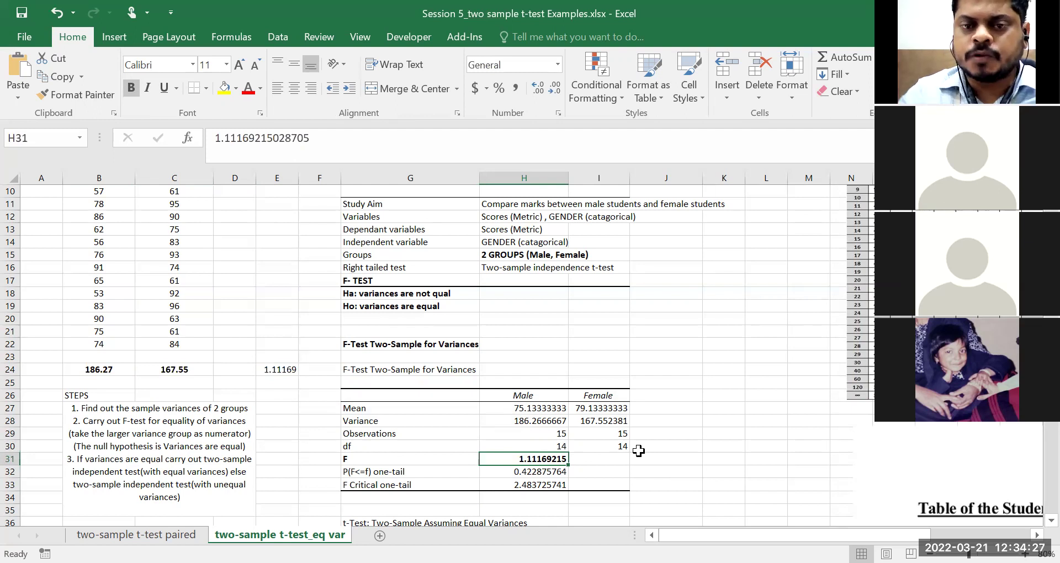
Step: Examine the male and female observation counts in row 29 of the F-test results
key(Up)
key(Up)
key(Up)
key(Up)
key(Up)
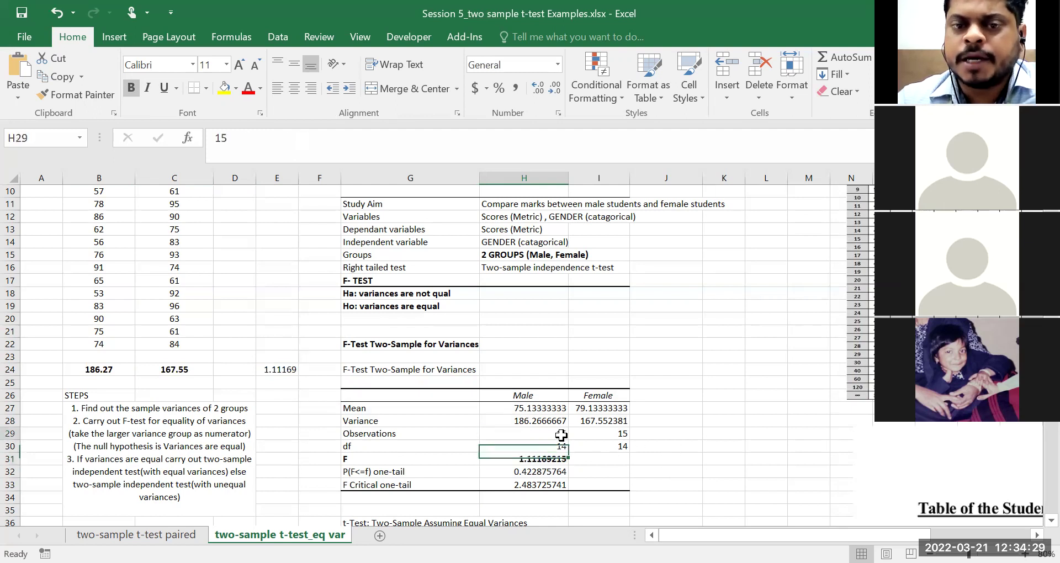
key(Right)
click(608, 434)
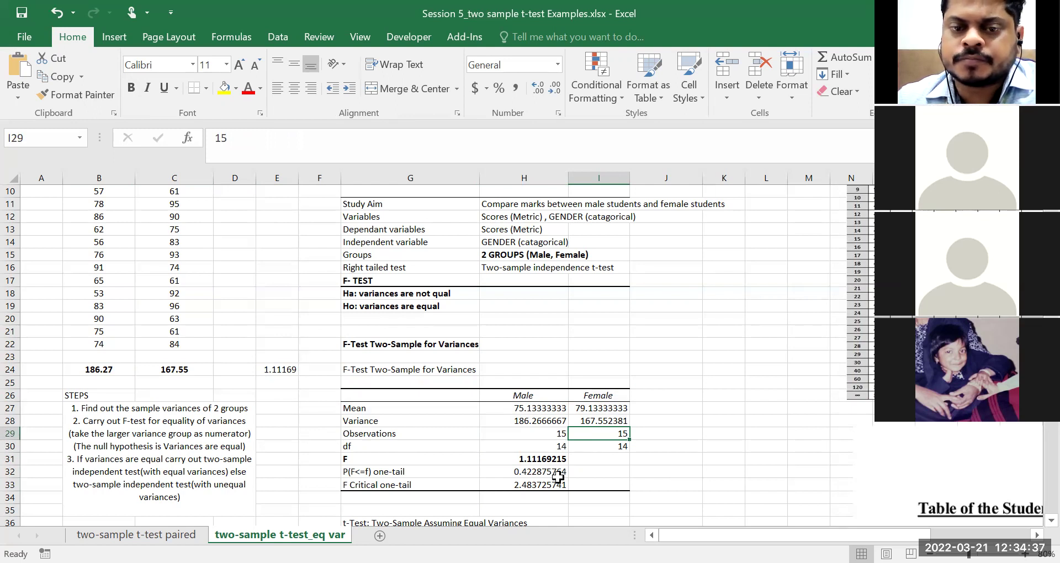
Step: Check the F statistic in H31 against E24 and trace which variance cells E24's formula references
click(555, 460)
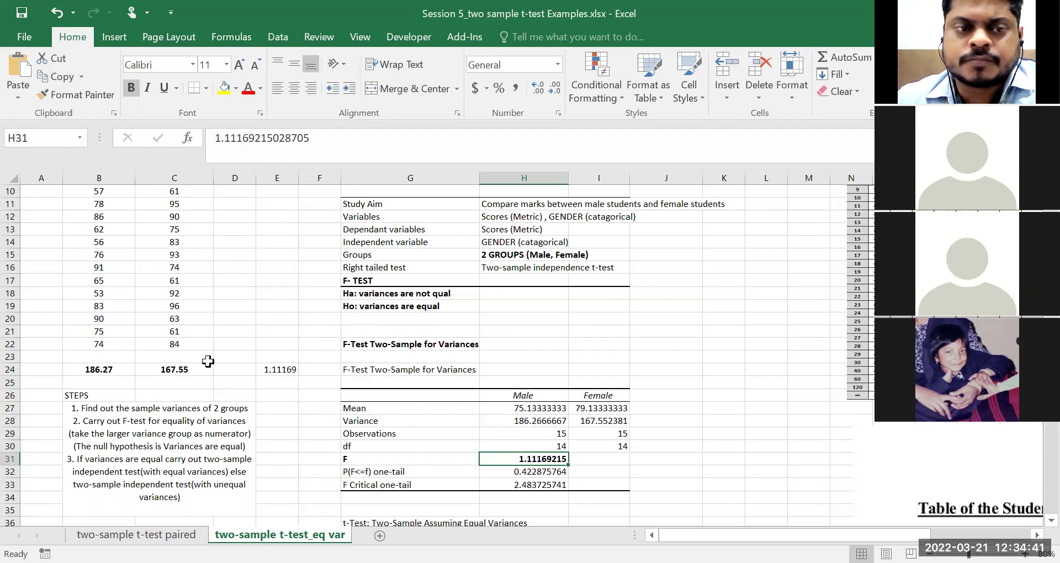
click(274, 368)
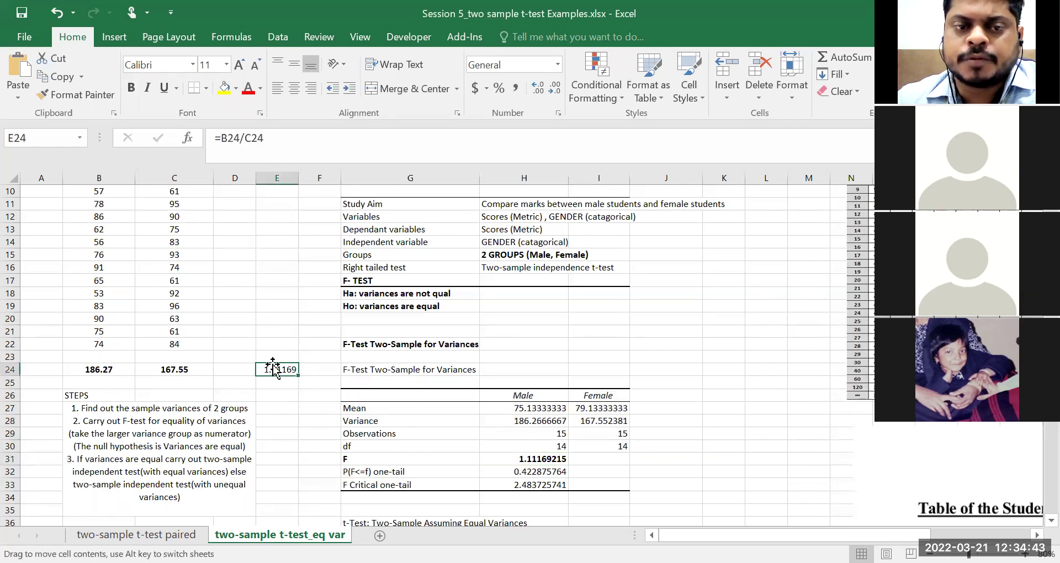
key(ctrl+Up)
double_click(273, 484)
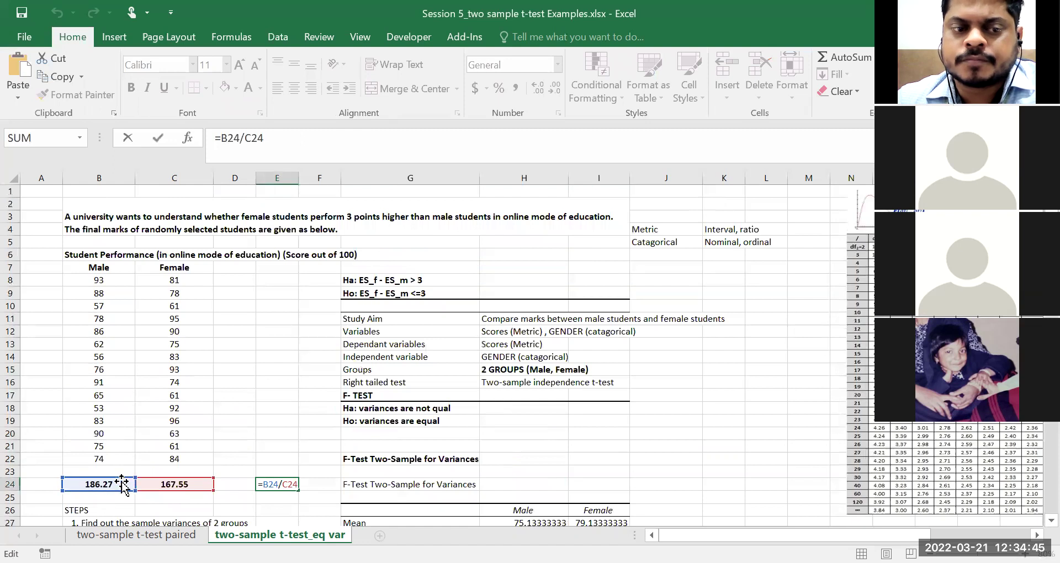
scroll(117, 486, down, 2)
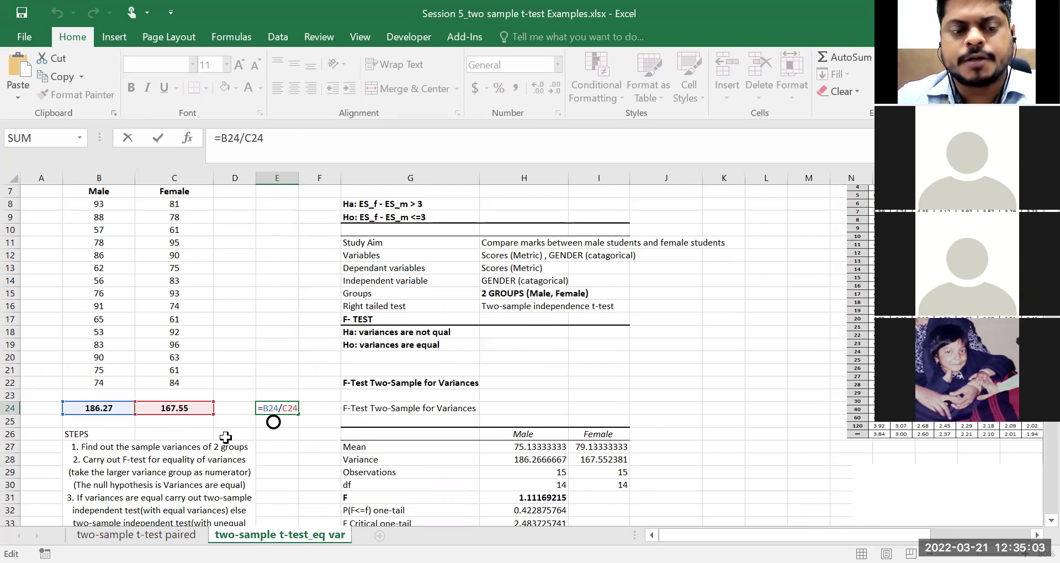
Step: Make the variance ratio in E24 bold
key(ctrl+Return)
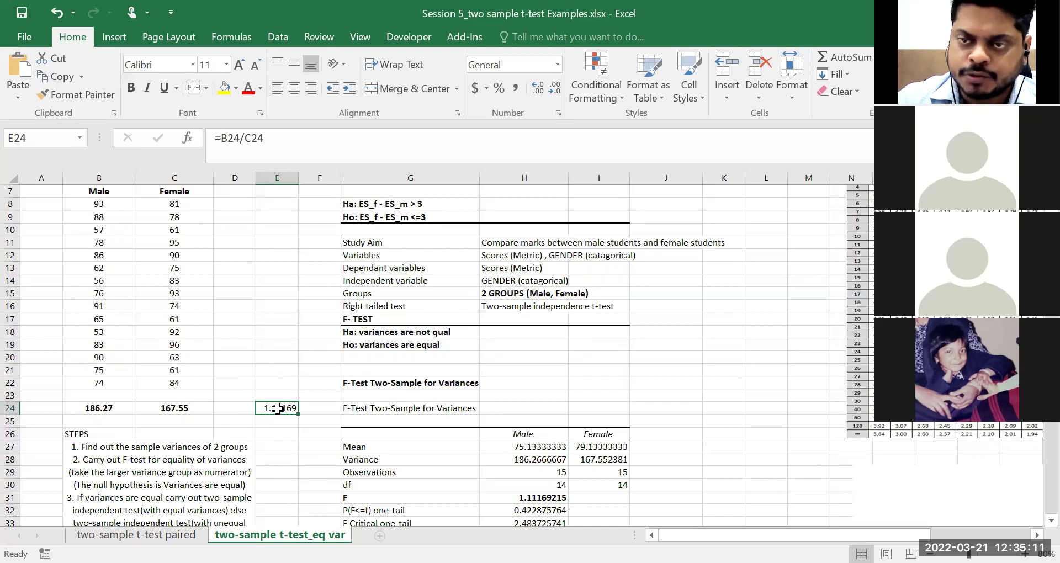
scroll(350, 433, down, 1)
click(533, 459)
click(285, 367)
click(133, 89)
Step: Make the F Critical one-tail value in H33 bold
click(546, 484)
click(76, 94)
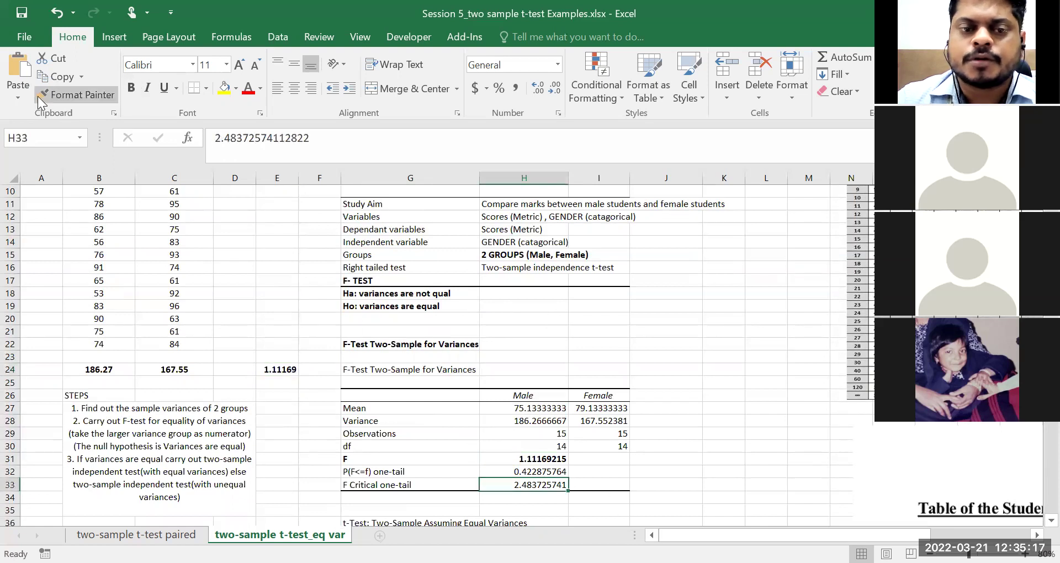
click(133, 89)
Step: Compare the F statistic in H31 with the critical value in H33, and examine the F table alongside the degrees of freedom in row 30
click(537, 463)
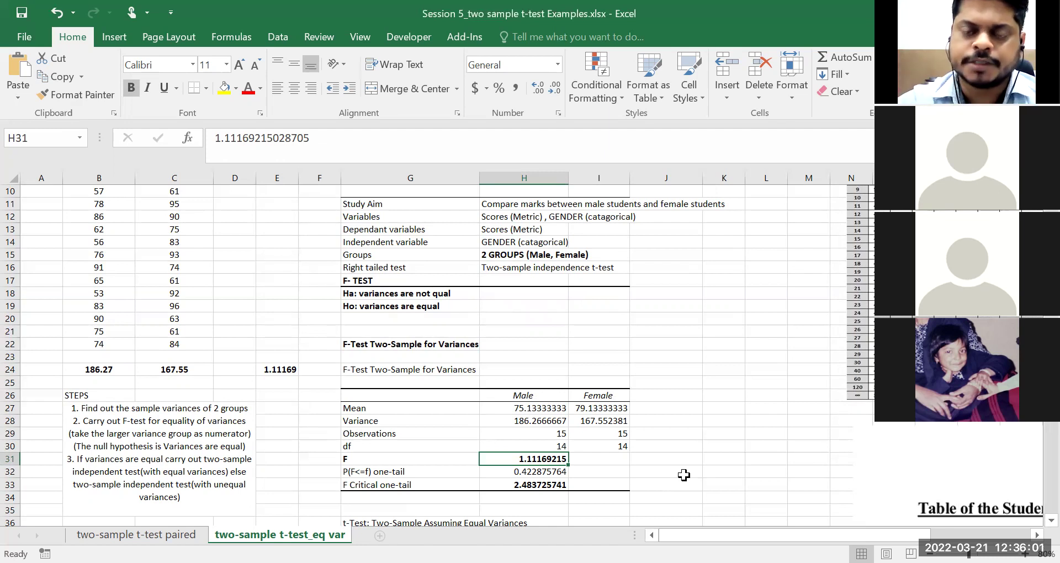
click(532, 485)
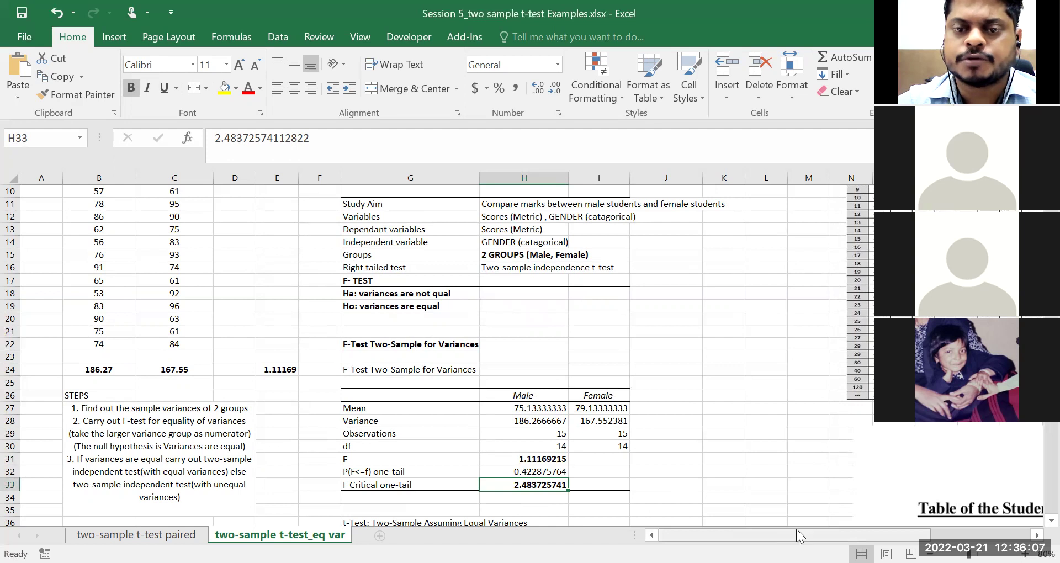
scroll(524, 348, up, 3)
scroll(525, 348, right, 3)
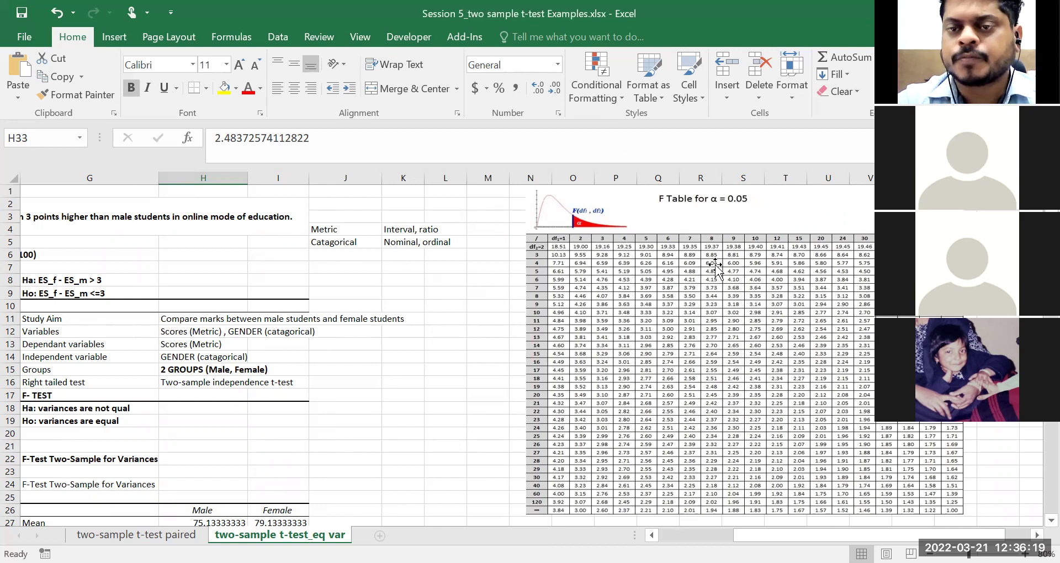
scroll(246, 392, down, 3)
click(235, 450)
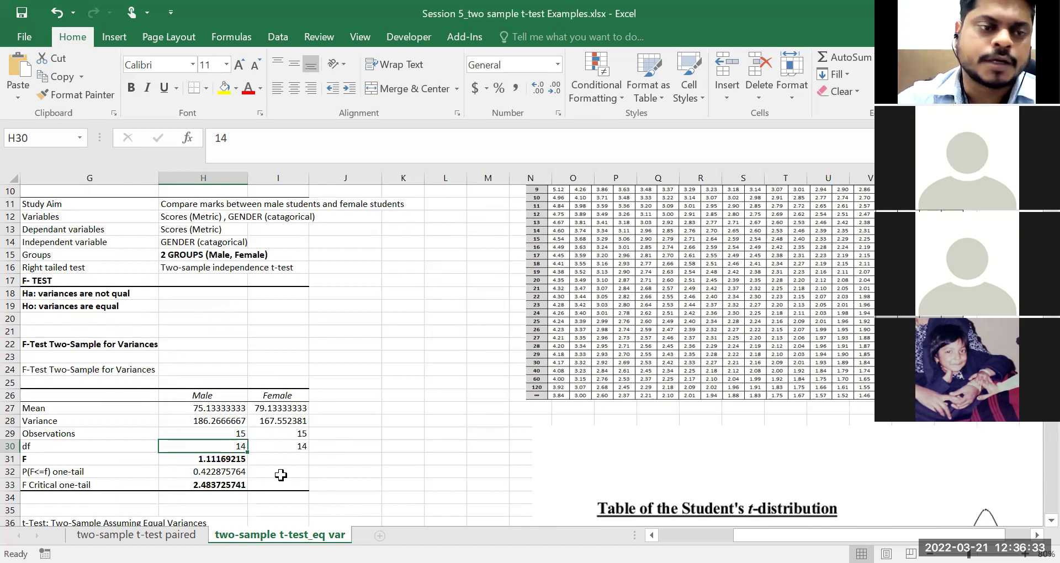
click(279, 448)
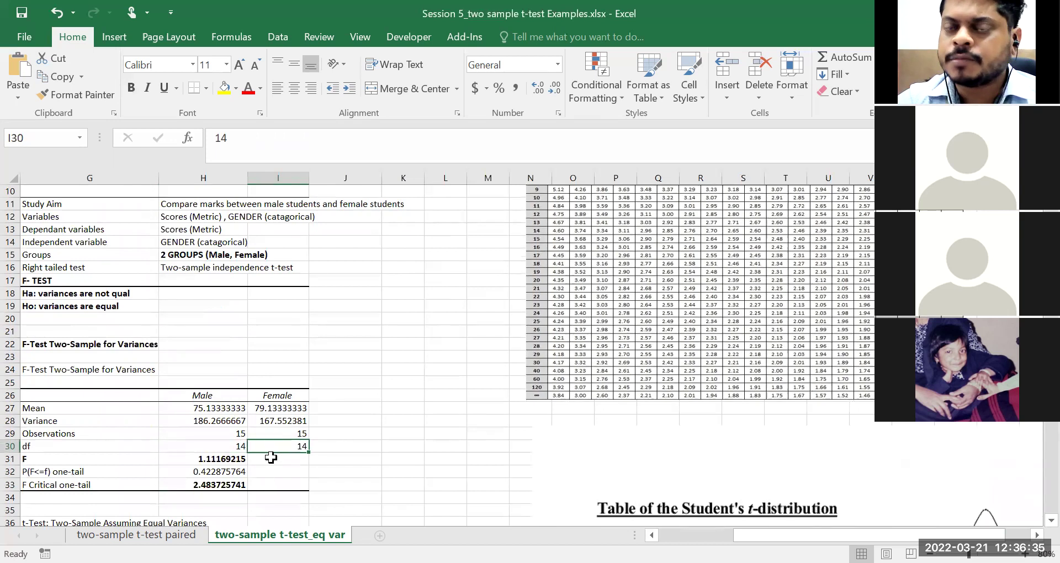
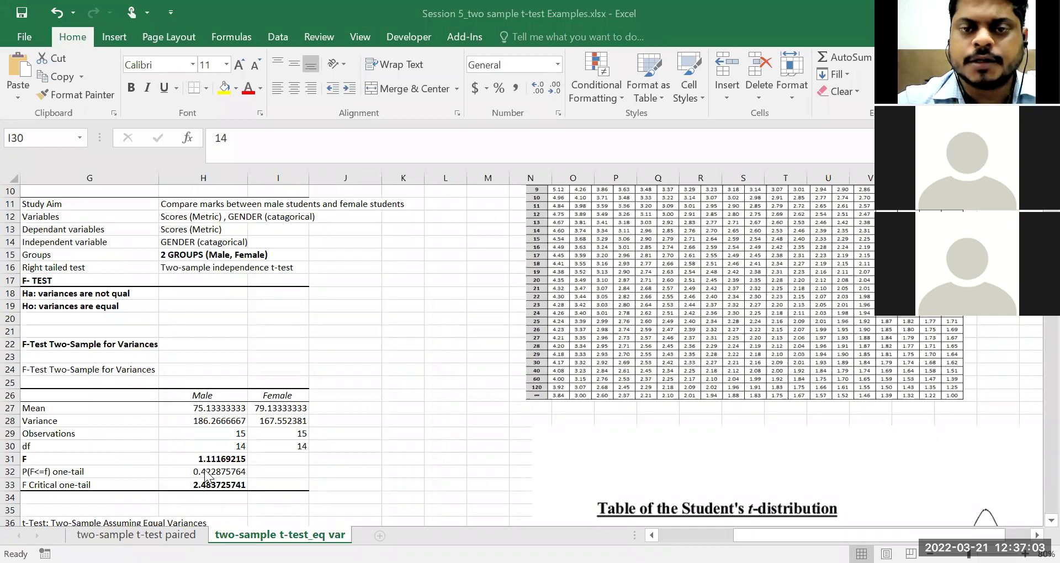
Step: Review the F table for α = 0.05 and recheck the critical value in H33 against the F statistic in H31
click(382, 368)
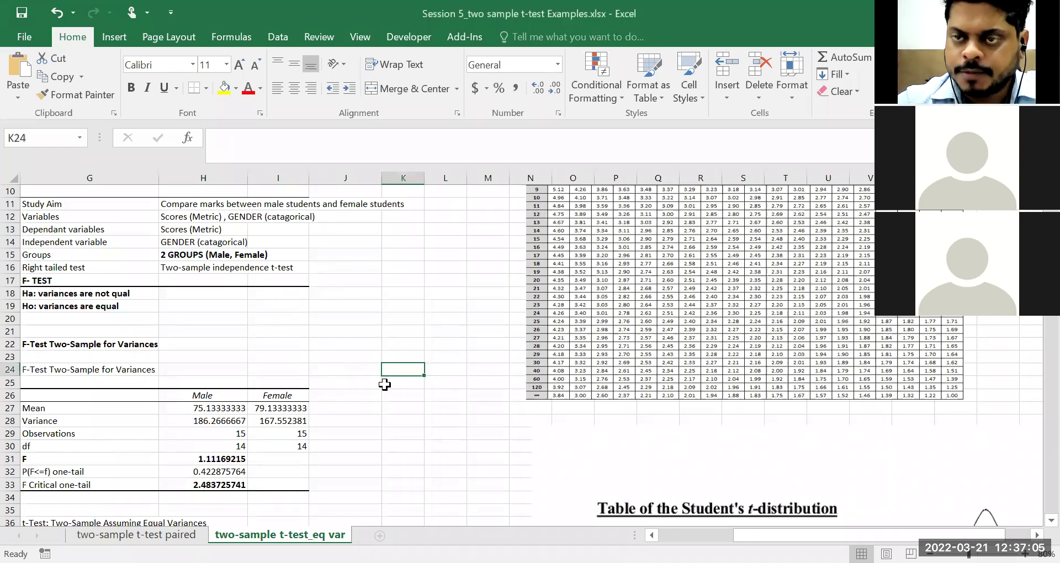
scroll(384, 382, up, 2)
scroll(385, 385, up, 1)
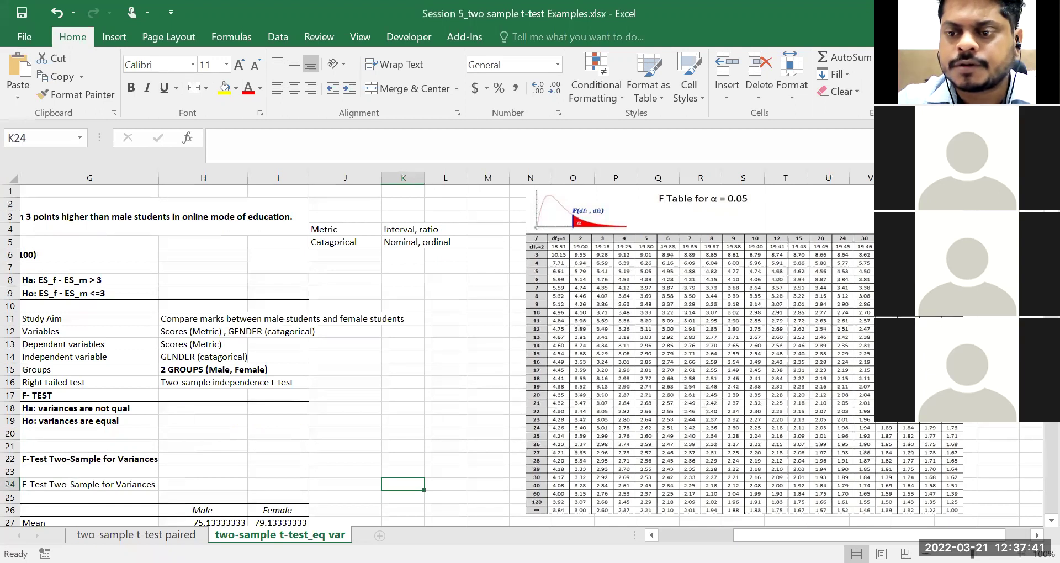
scroll(522, 348, up, 2)
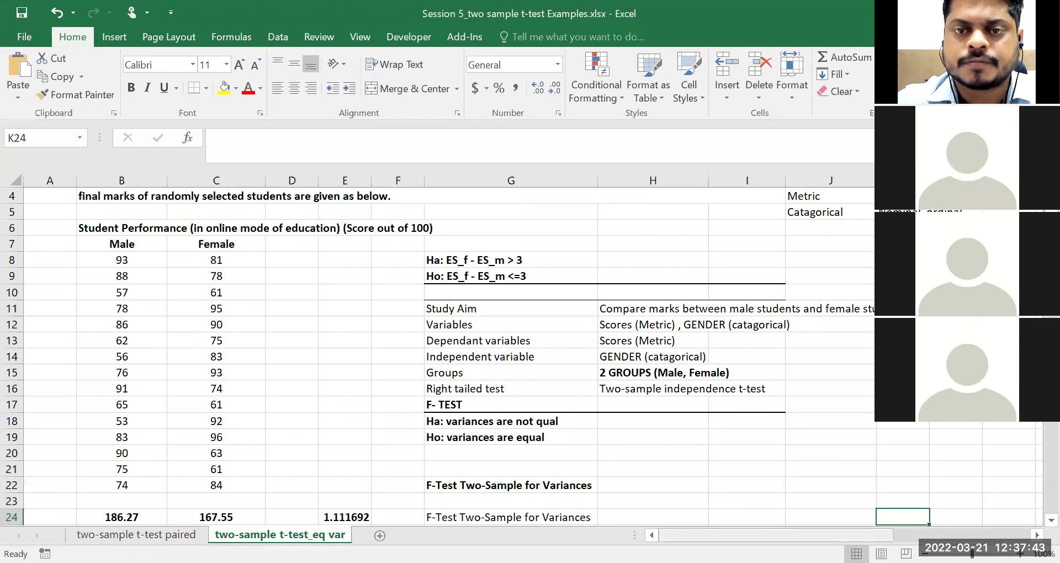
scroll(633, 323, right, 4)
scroll(633, 323, up, 1)
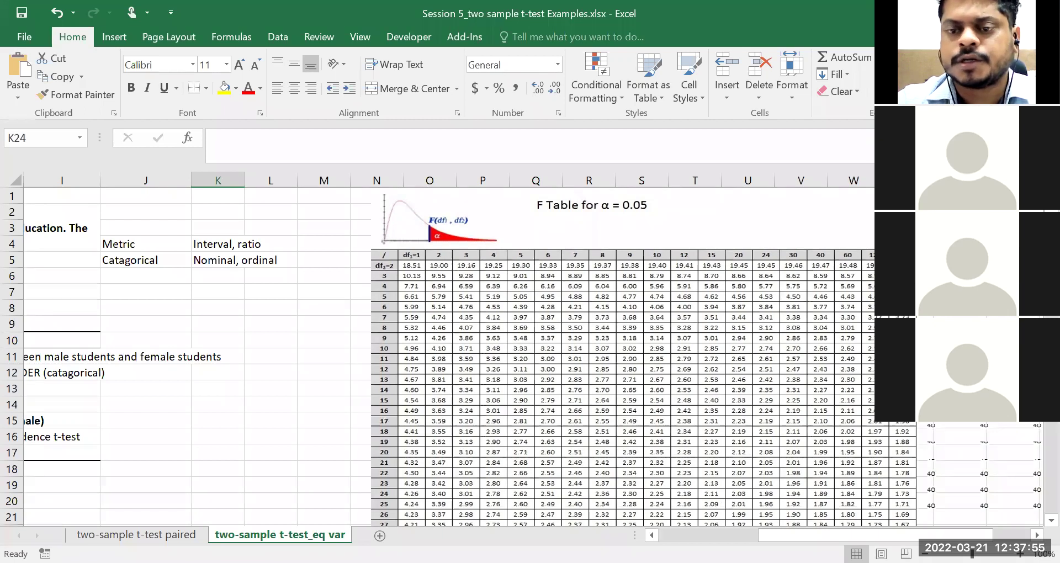
scroll(542, 468, left, 3)
scroll(542, 468, down, 4)
scroll(546, 458, down, 2)
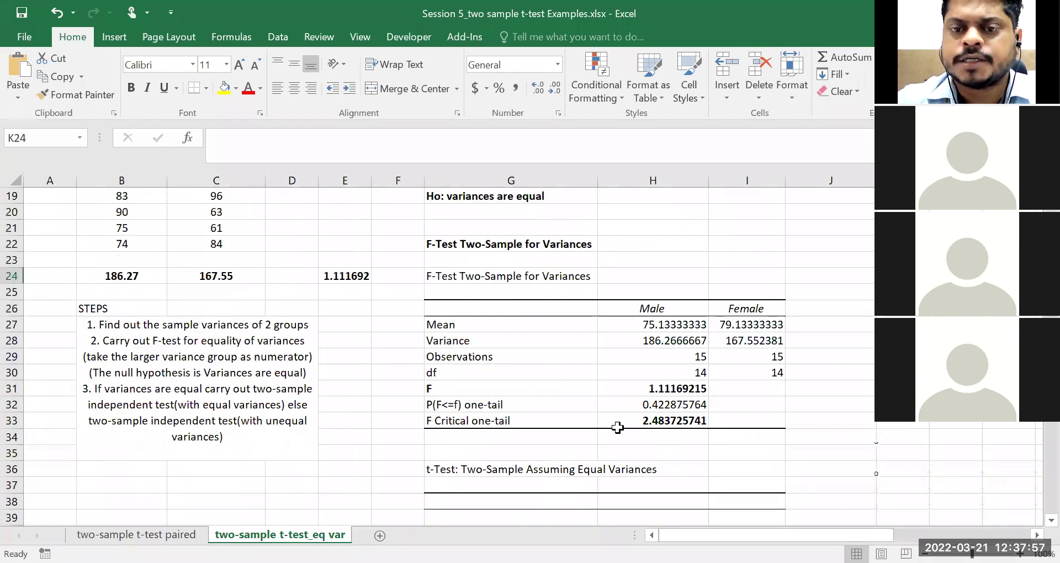
click(654, 420)
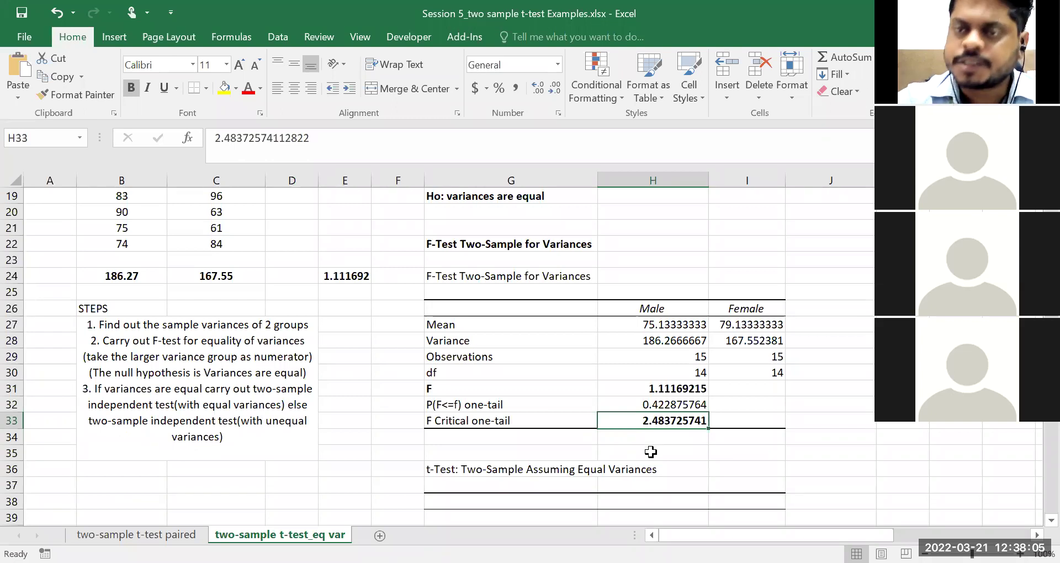
click(651, 391)
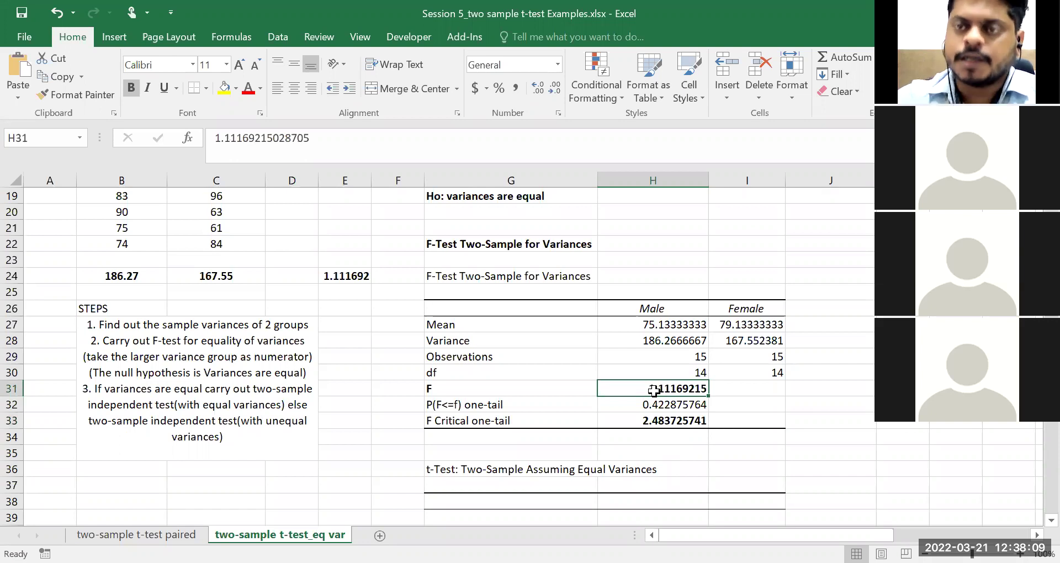
Step: Enter the conclusion "Null hypothesis cannot be rejected, i.e varainces are equal" in G34 below the F-test results
click(549, 439)
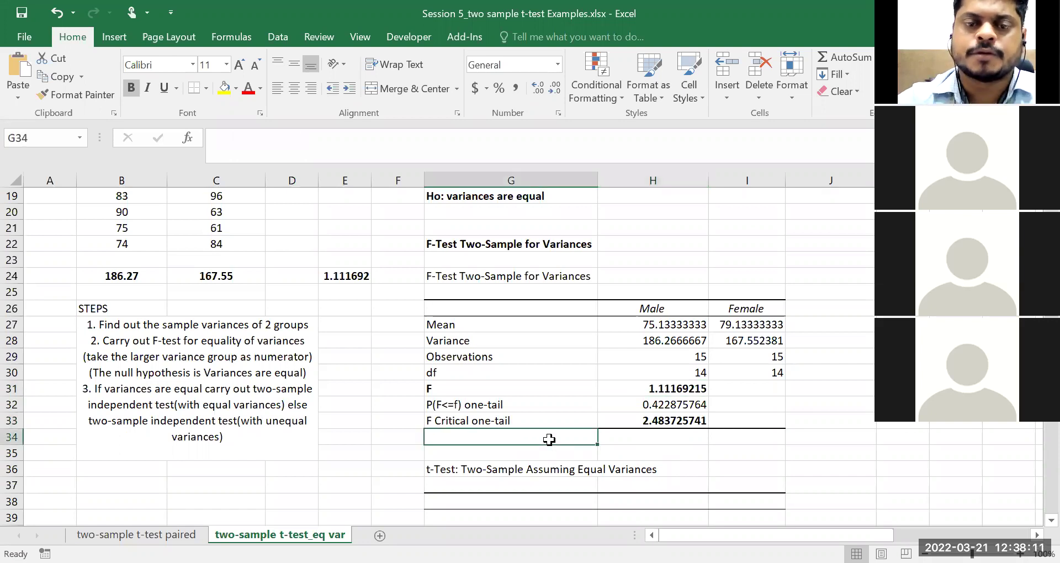
text(Null h)
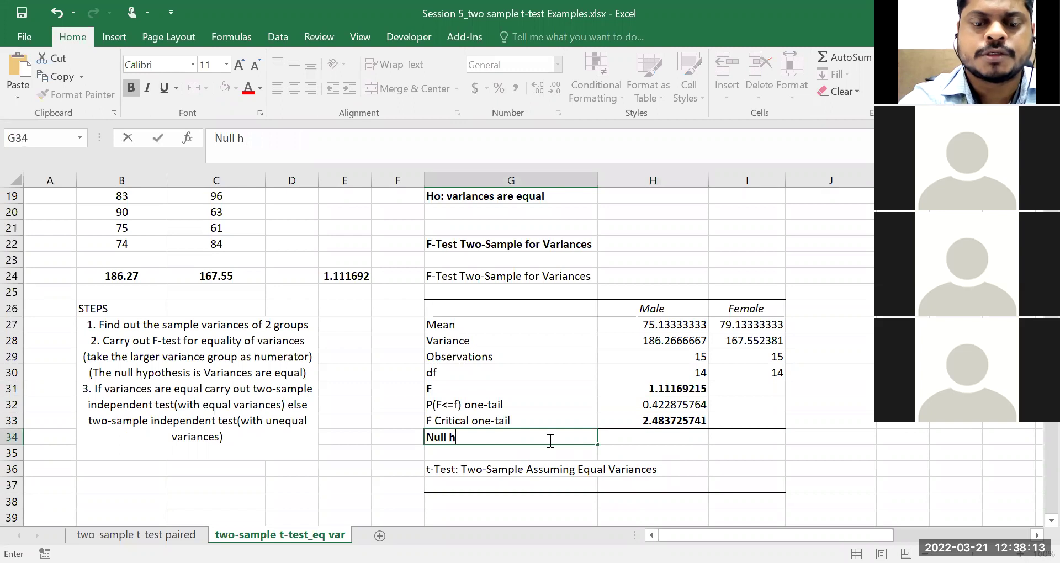
text(ypothesis ca)
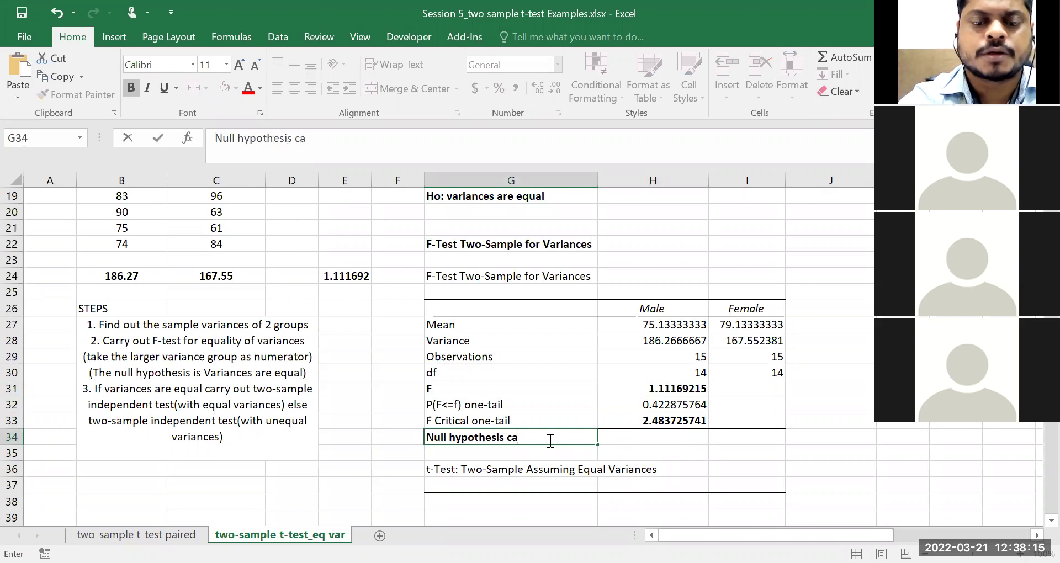
text(nnot be reject)
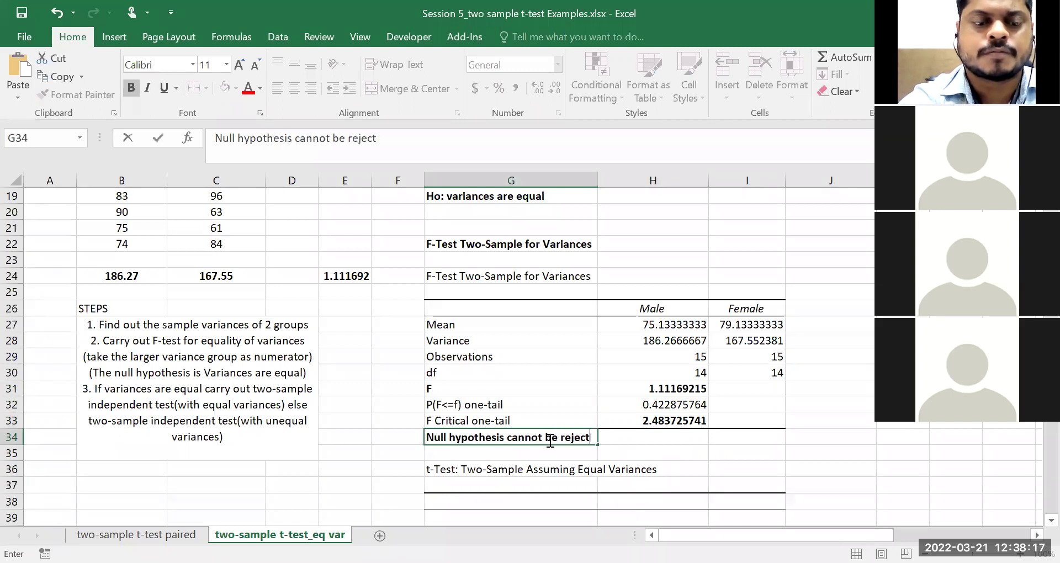
text(ed, va)
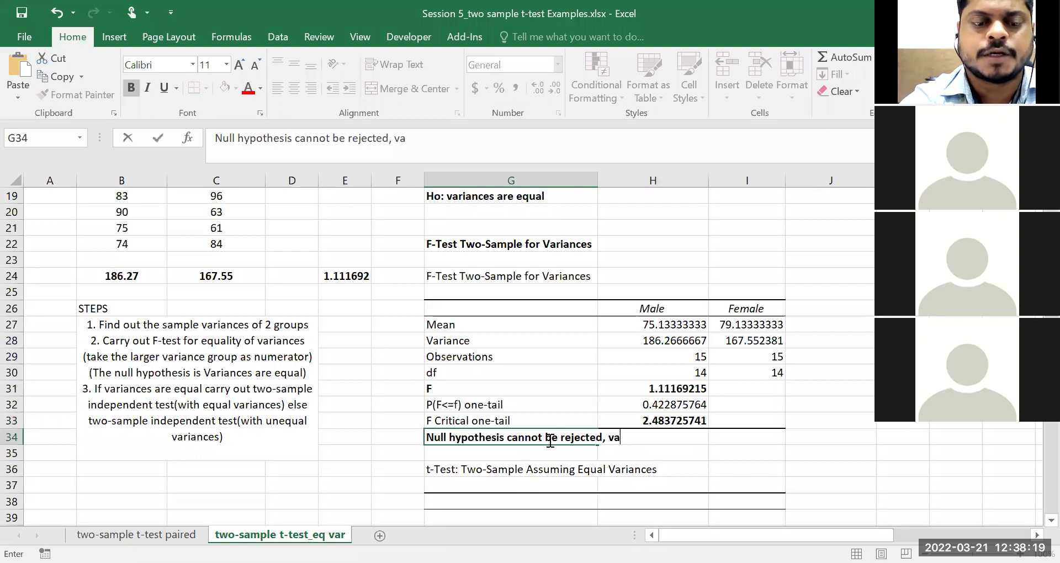
key(BackSpace)
key(BackSpace)
key(BackSpace)
text(i.e var)
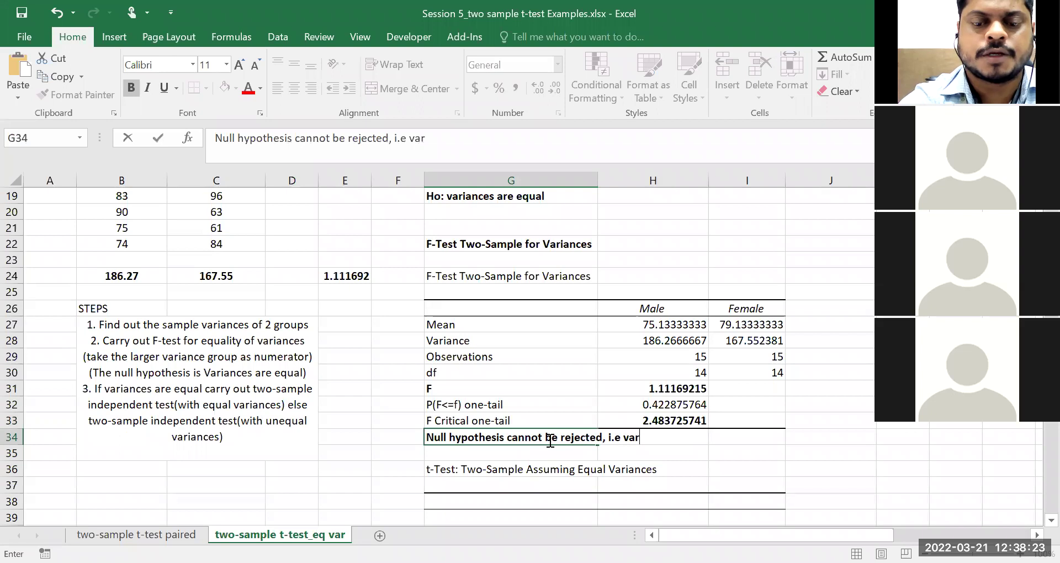
text(ainces are equal)
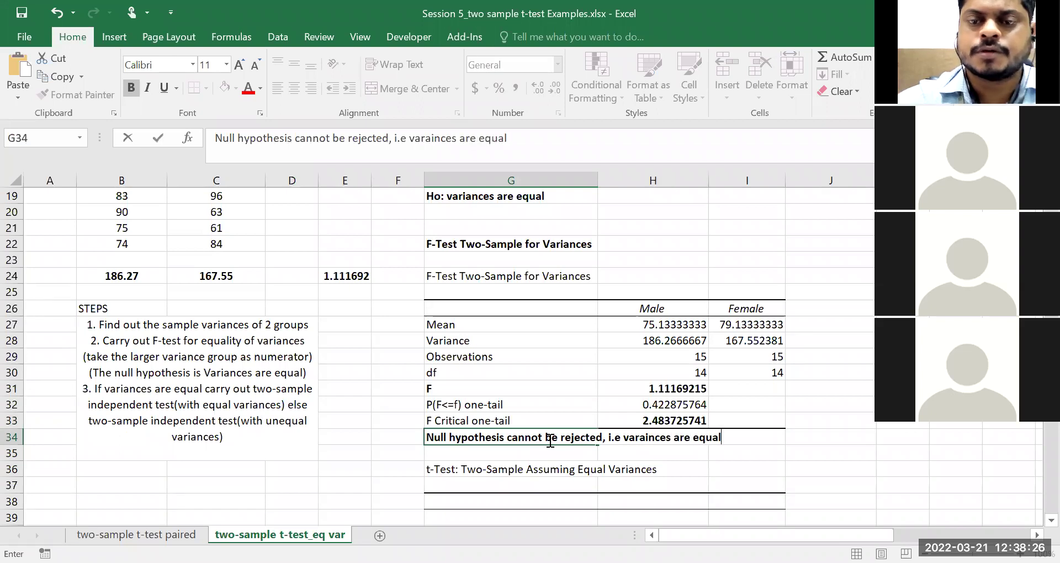
click(580, 469)
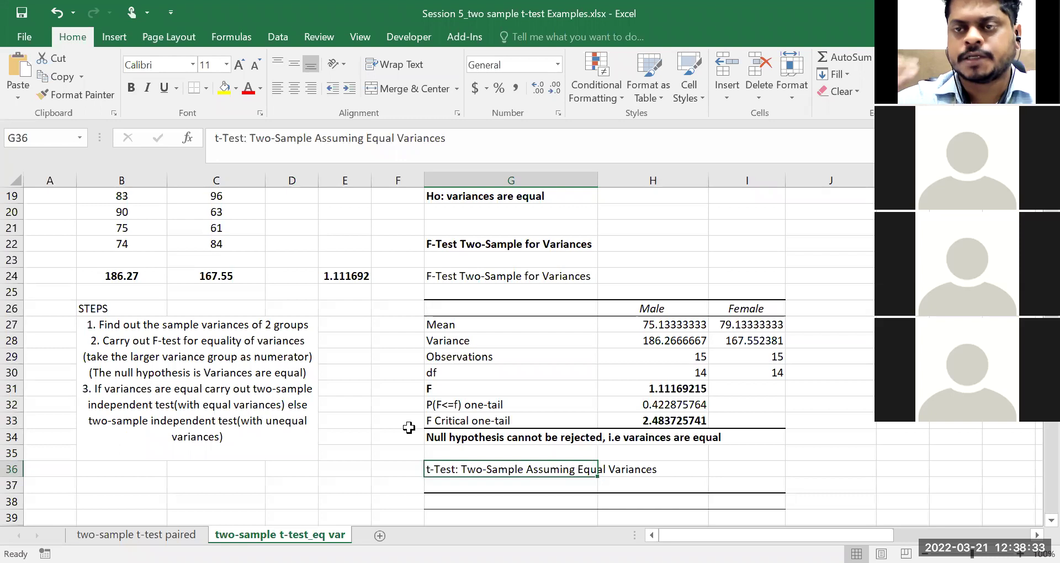
Step: Open the t-Test: Two-Sample Assuming Equal Variances tool from the Data Analysis tools
scroll(513, 490, up, 1)
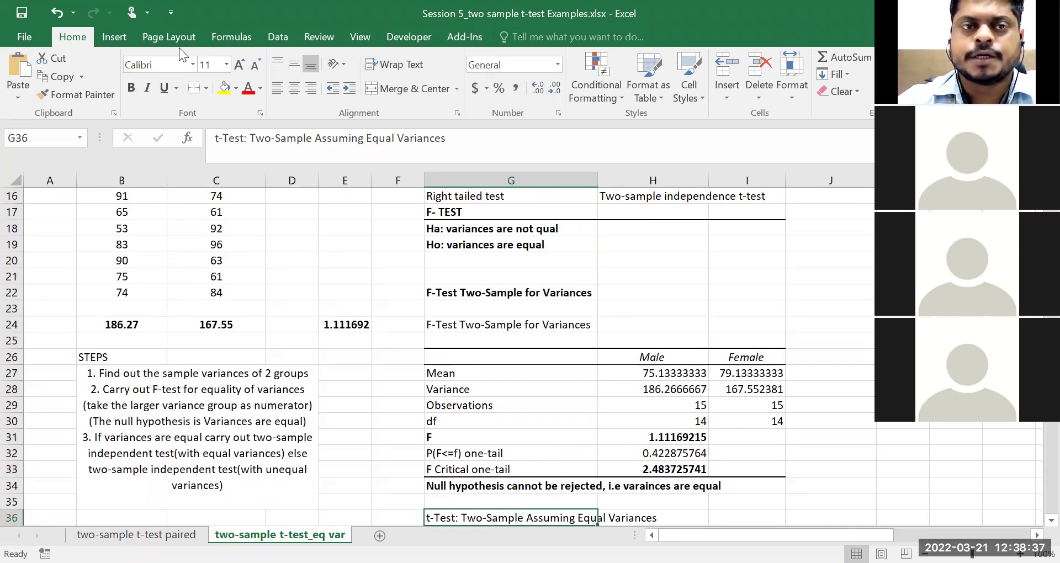
click(277, 37)
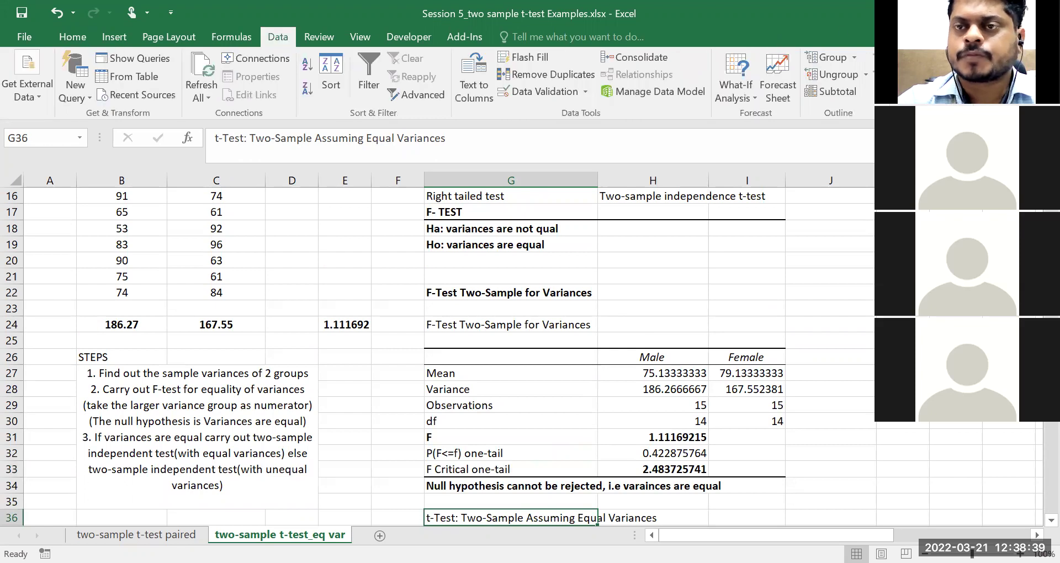
scroll(604, 461, down, 3)
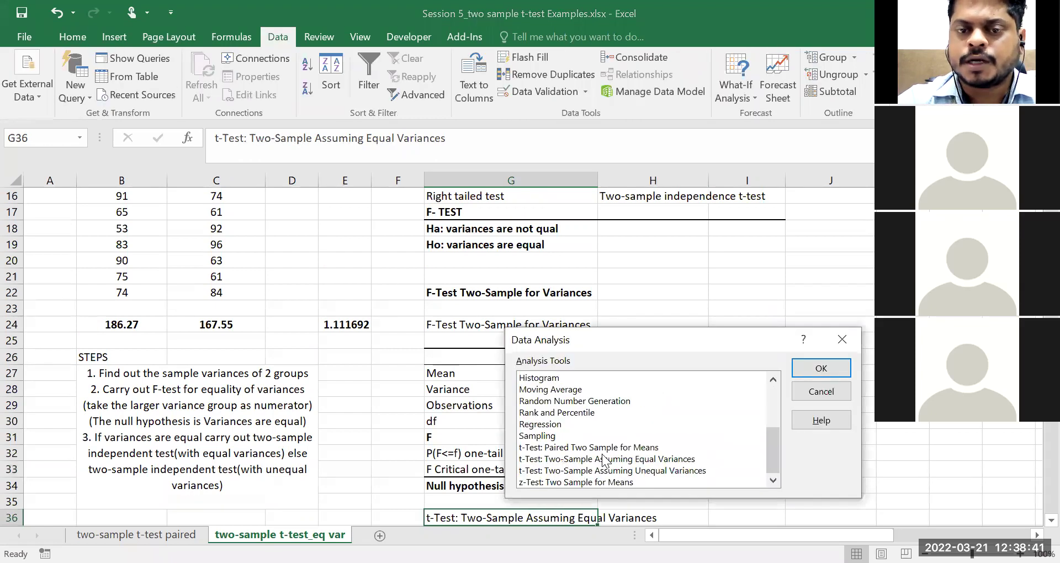
click(559, 450)
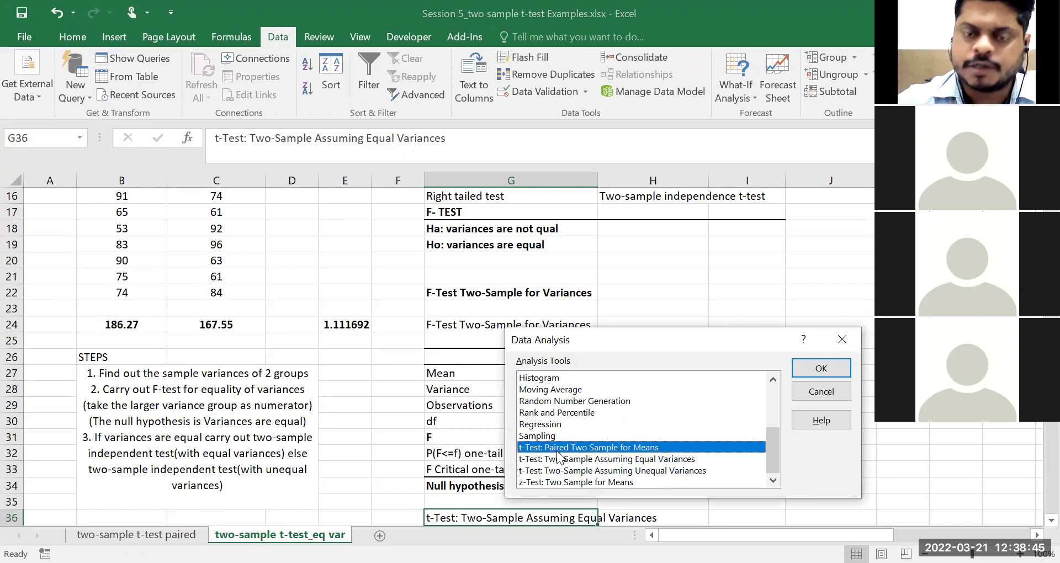
click(561, 461)
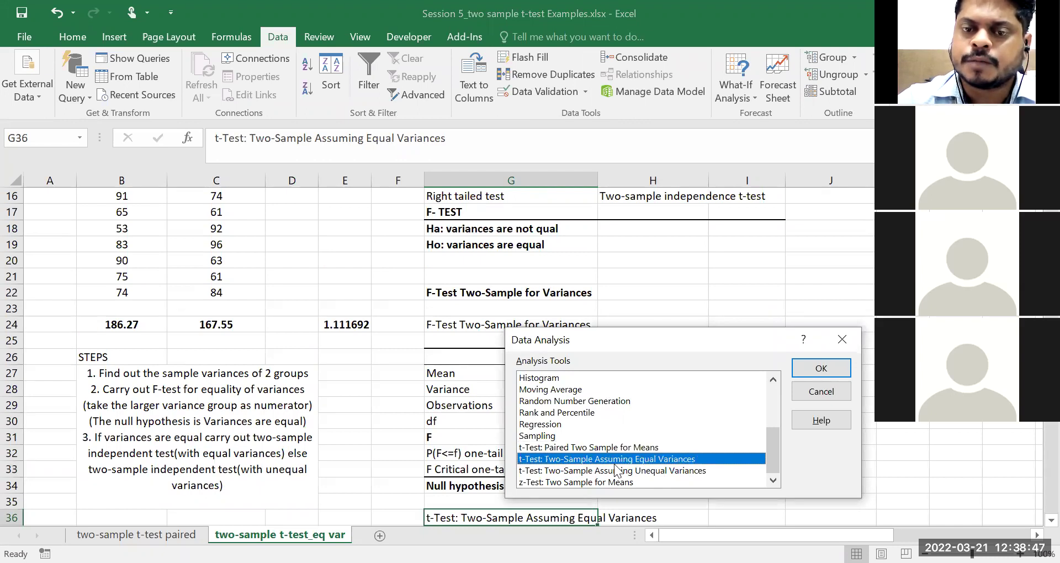
click(584, 472)
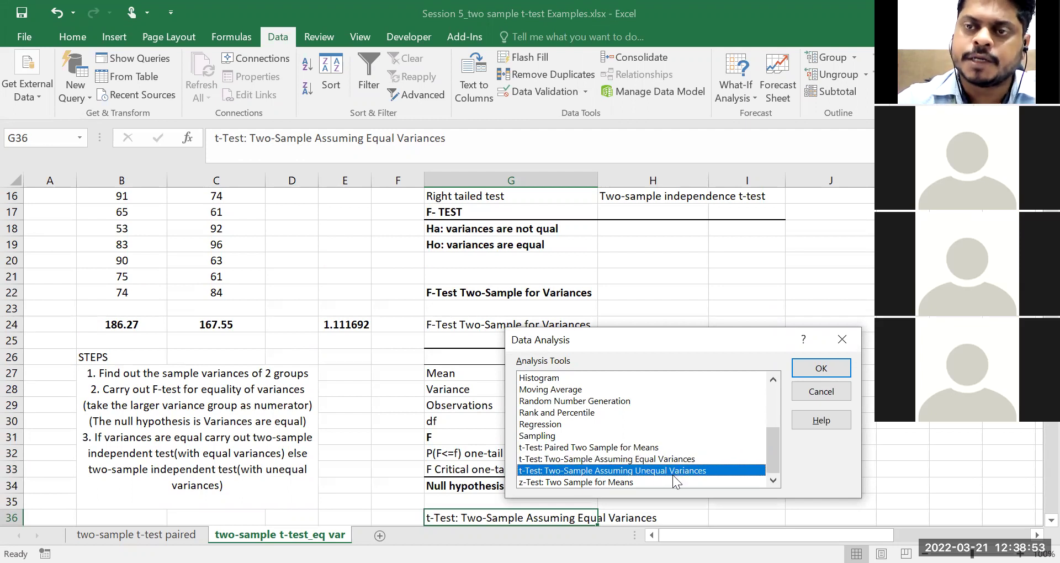
click(641, 460)
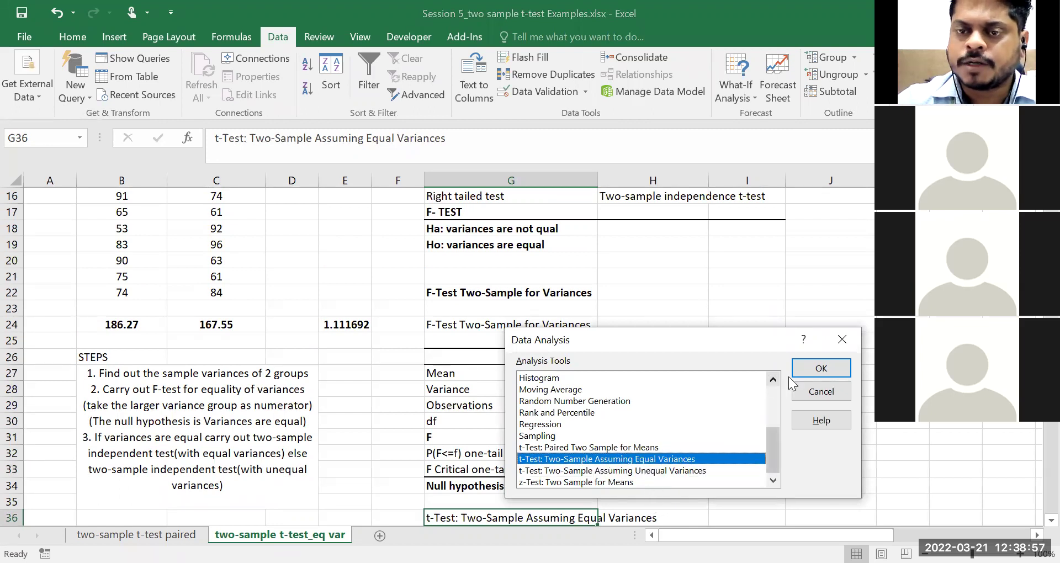
click(805, 370)
scroll(120, 309, up, 5)
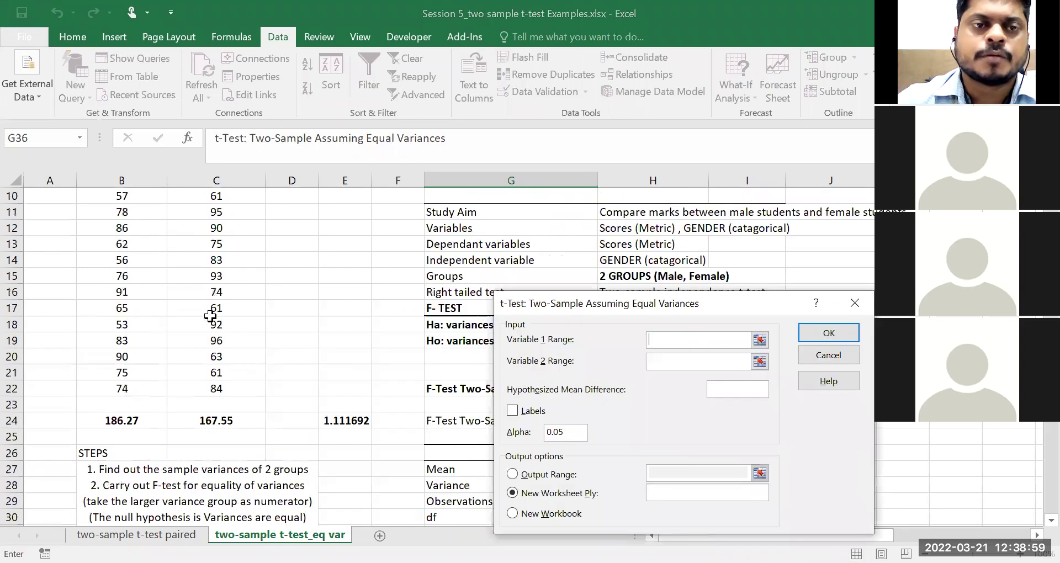
scroll(121, 309, down, 1)
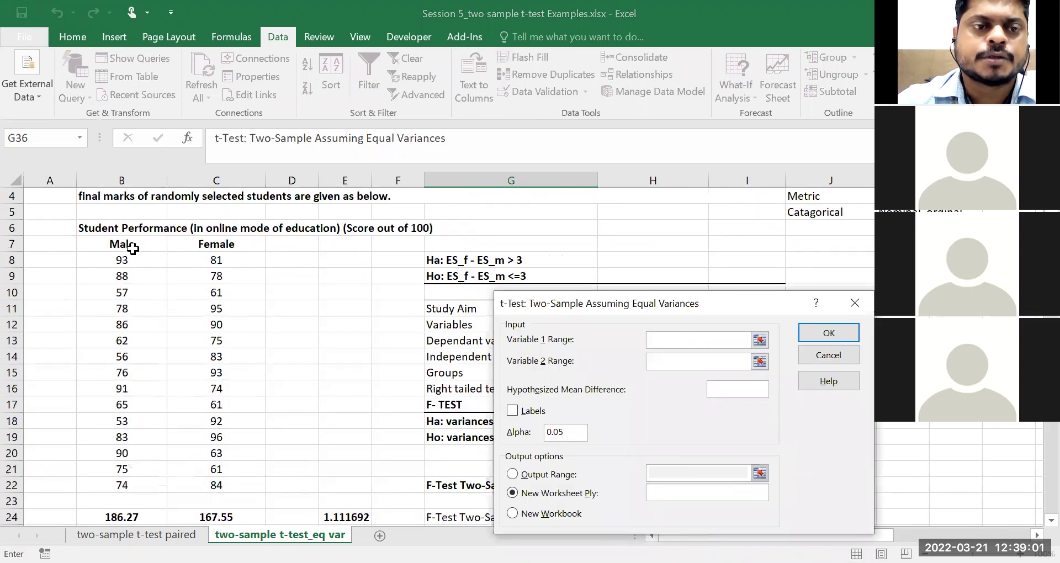
click(130, 243)
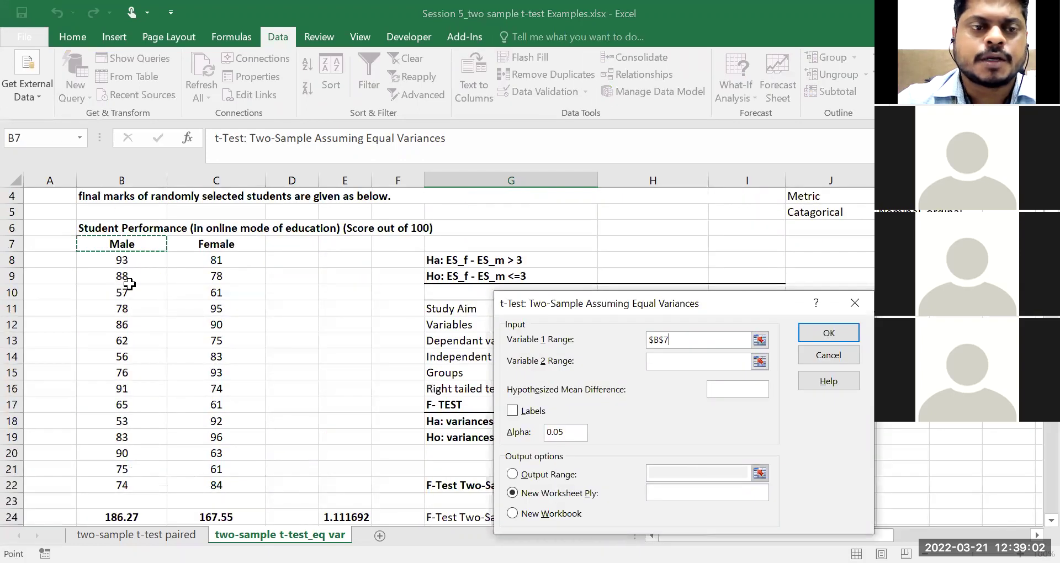
shift+click(137, 486)
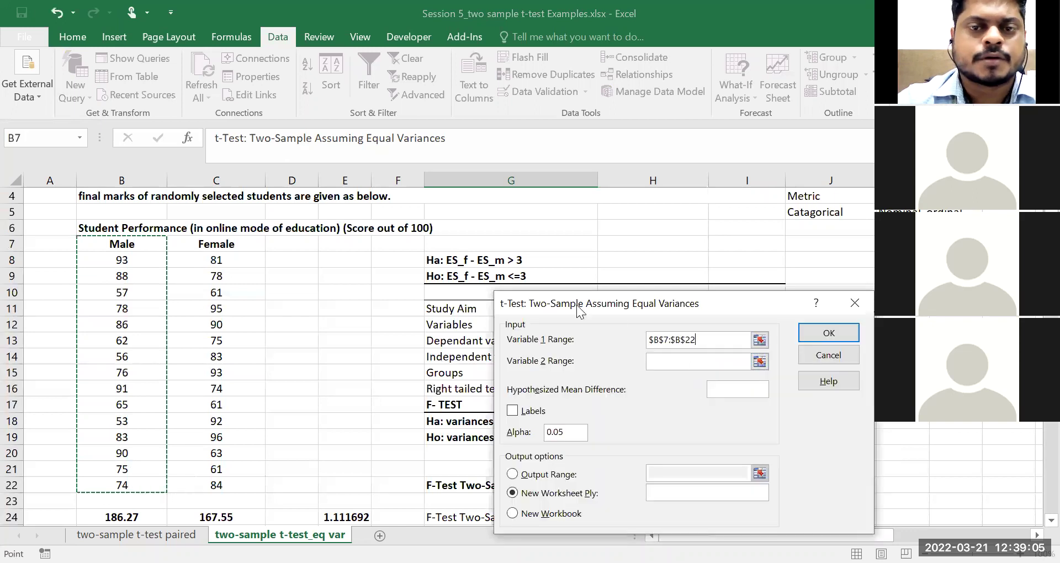
drag(707, 340, 627, 337)
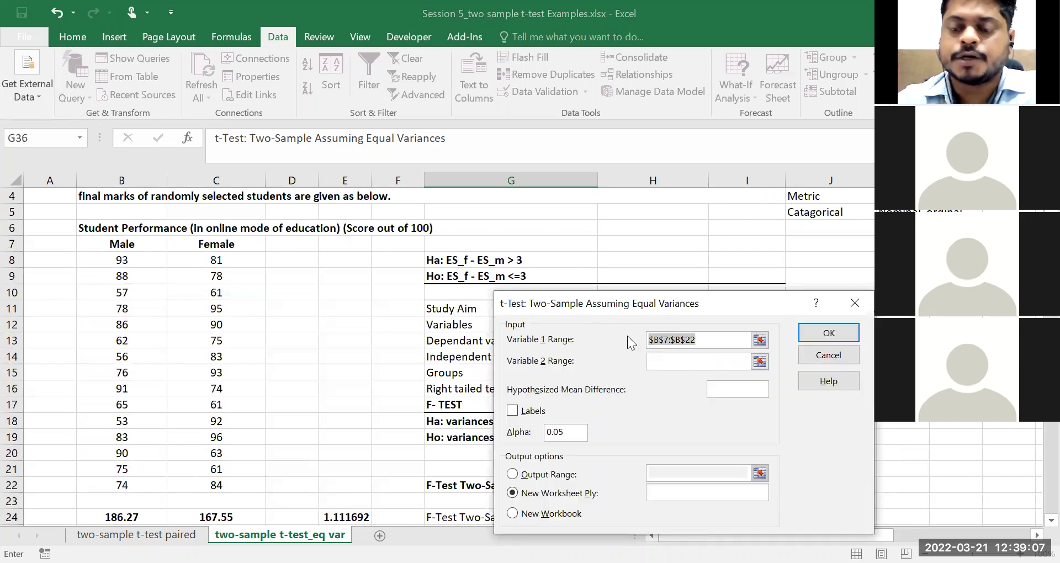
key(BackSpace)
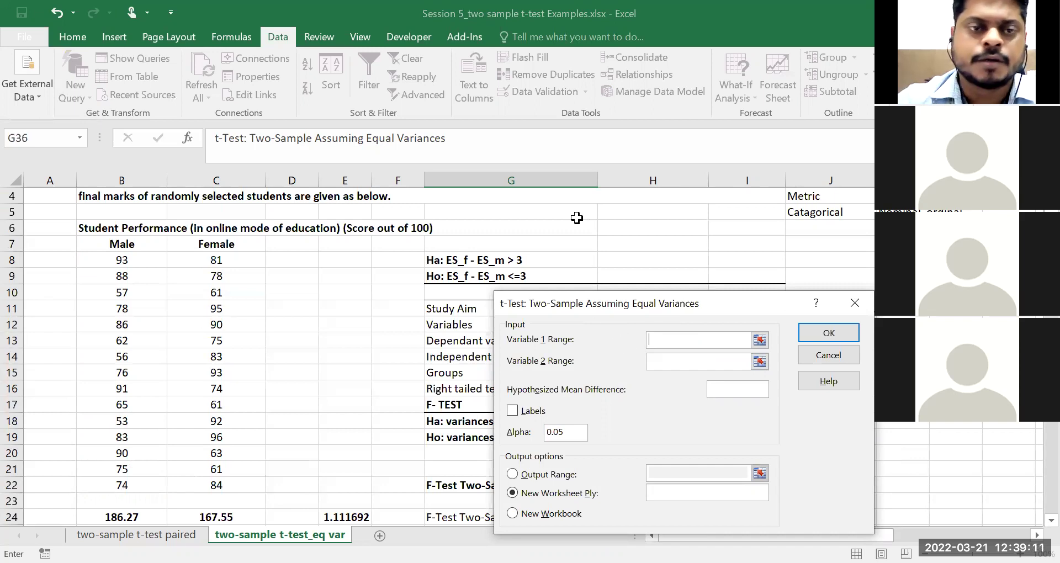
Step: Set the Female scores C7:C22 as Variable 1 and the Male scores B7:B22 as Variable 2, with labels included
click(238, 242)
key(ctrl+shift+Down)
click(688, 362)
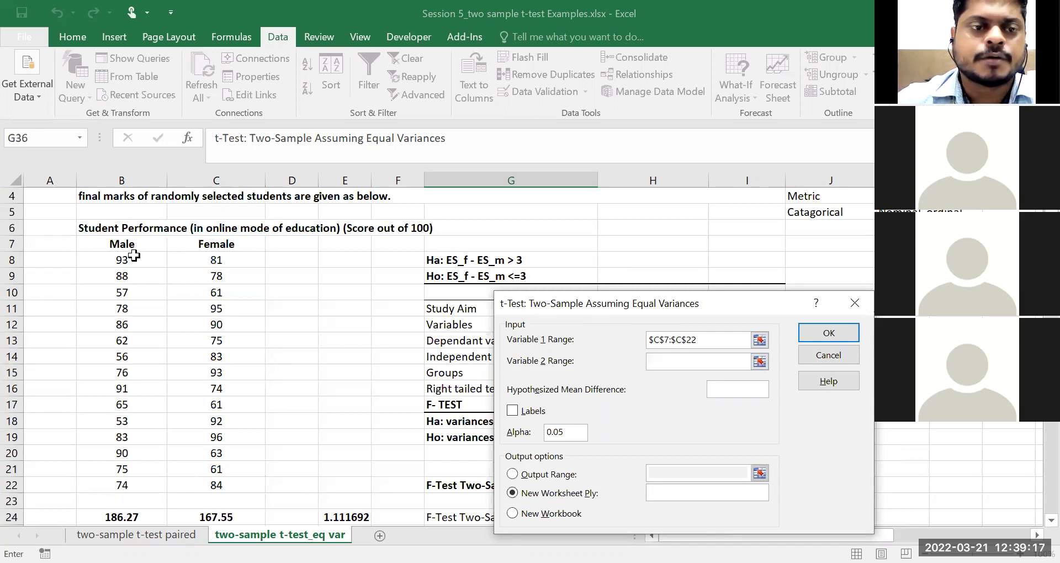
click(512, 410)
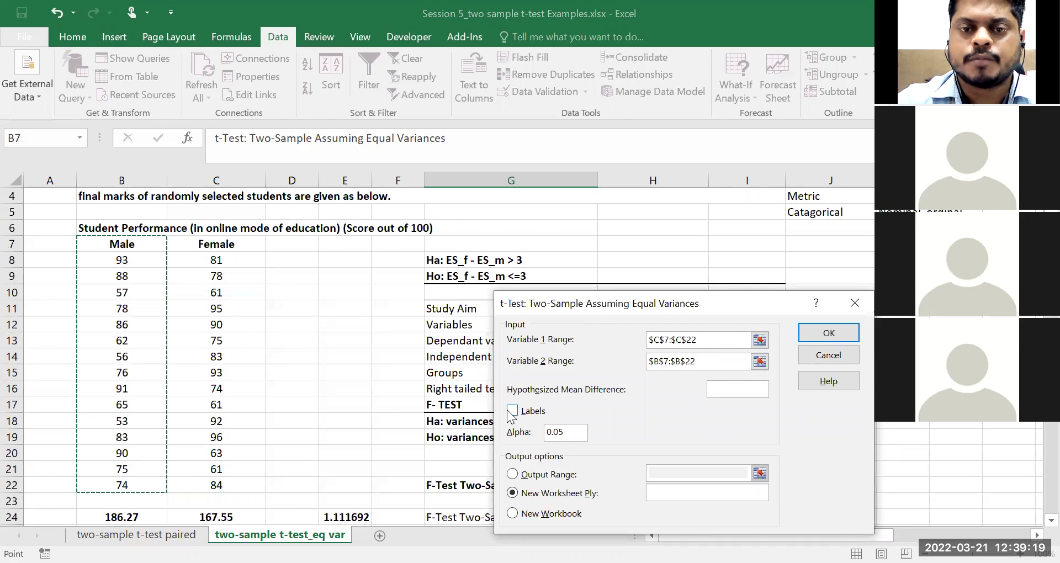
Step: Set the hypothesized mean difference to 3 and the output range to G38, and run the equal-variances t-test
click(540, 475)
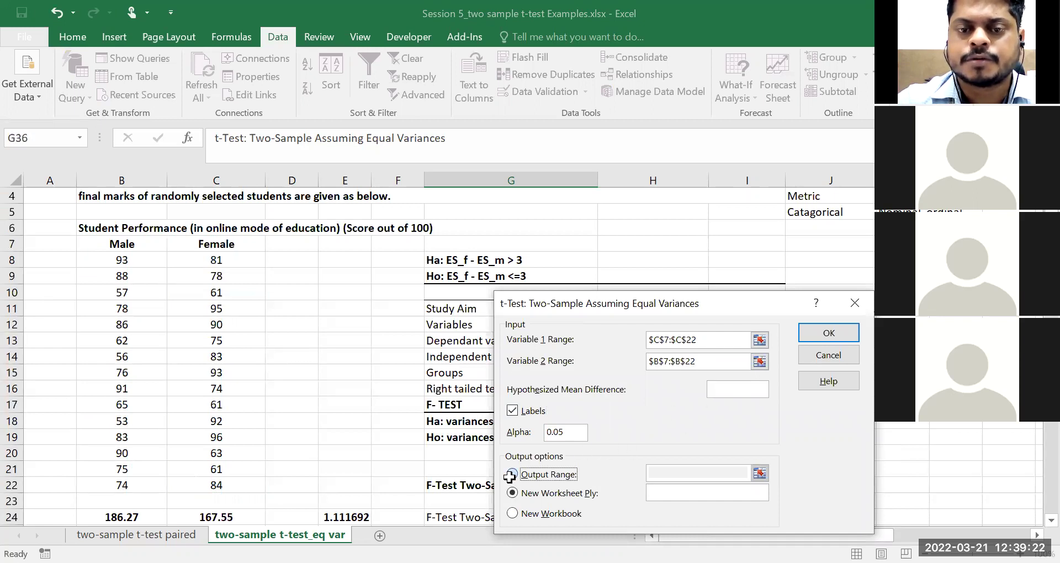
scroll(675, 450, down, 1)
click(713, 382)
click(666, 466)
scroll(451, 500, down, 5)
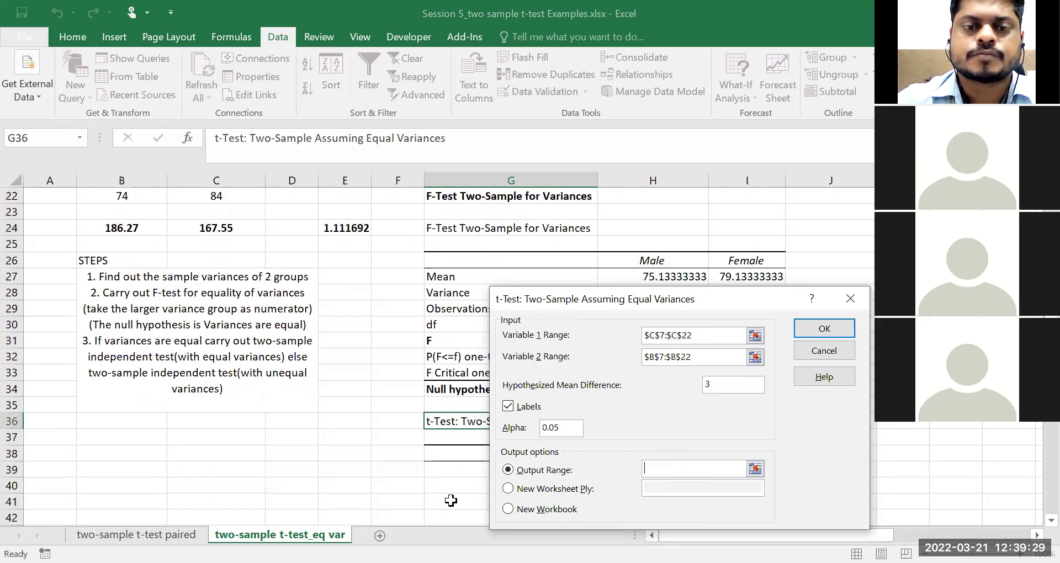
click(450, 454)
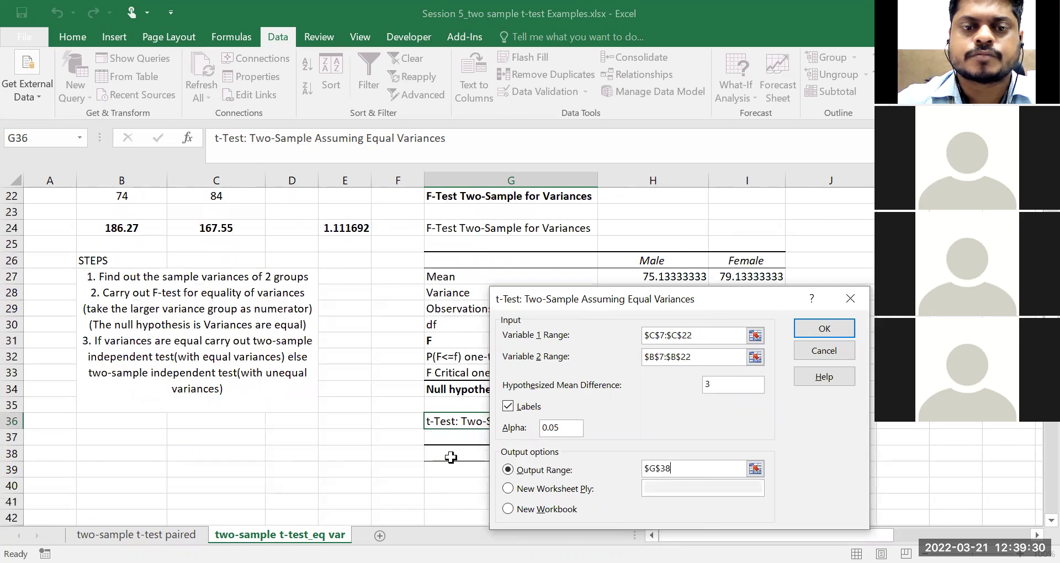
click(835, 329)
Step: Examine the observations, variances and pooled variance for the Female and Male groups in the t-test output
scroll(591, 438, down, 3)
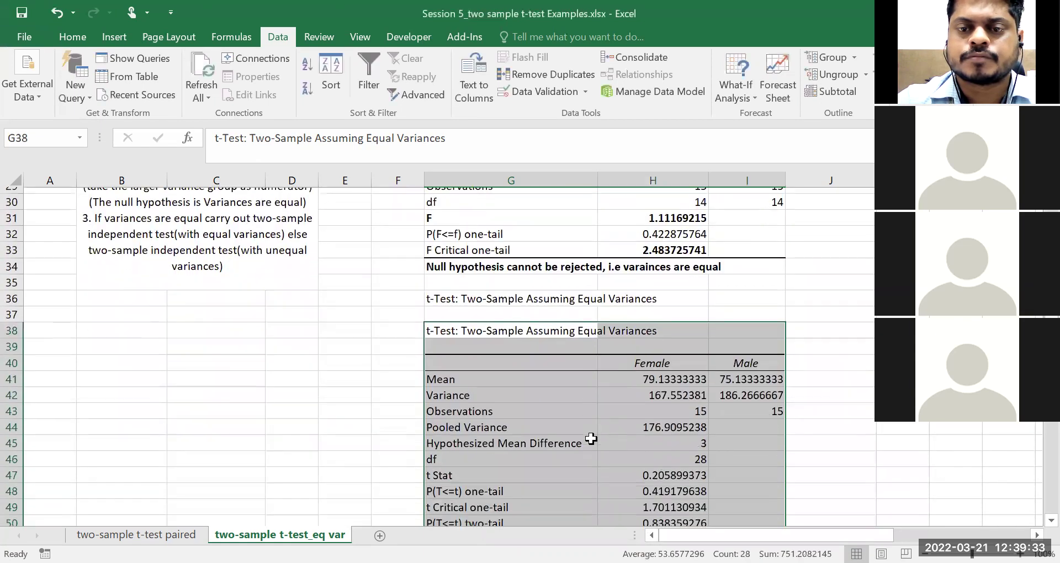
click(657, 389)
key(Right)
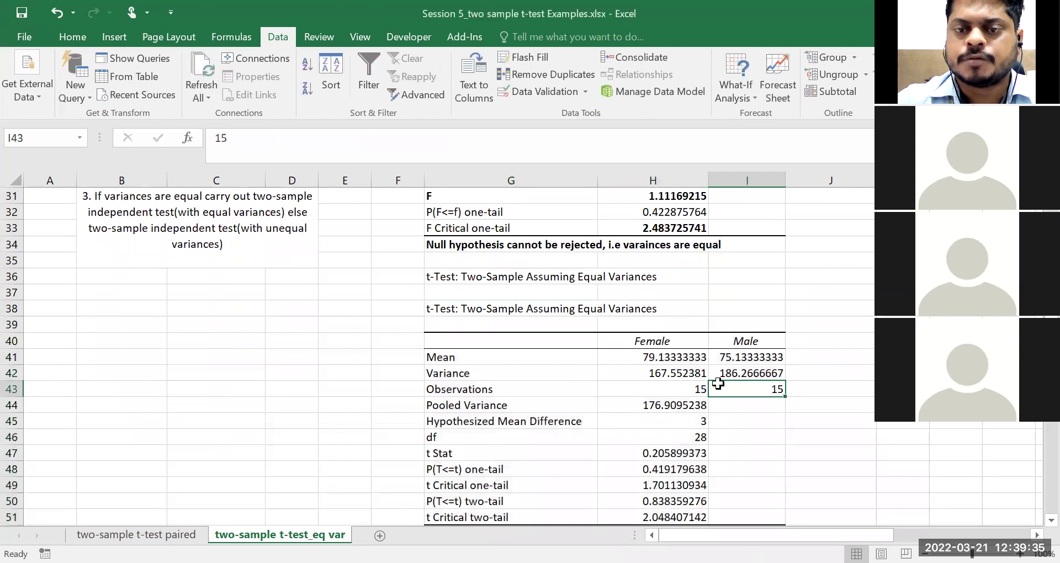
click(694, 347)
click(691, 388)
click(738, 387)
click(674, 375)
click(734, 374)
scroll(646, 405, down, 2)
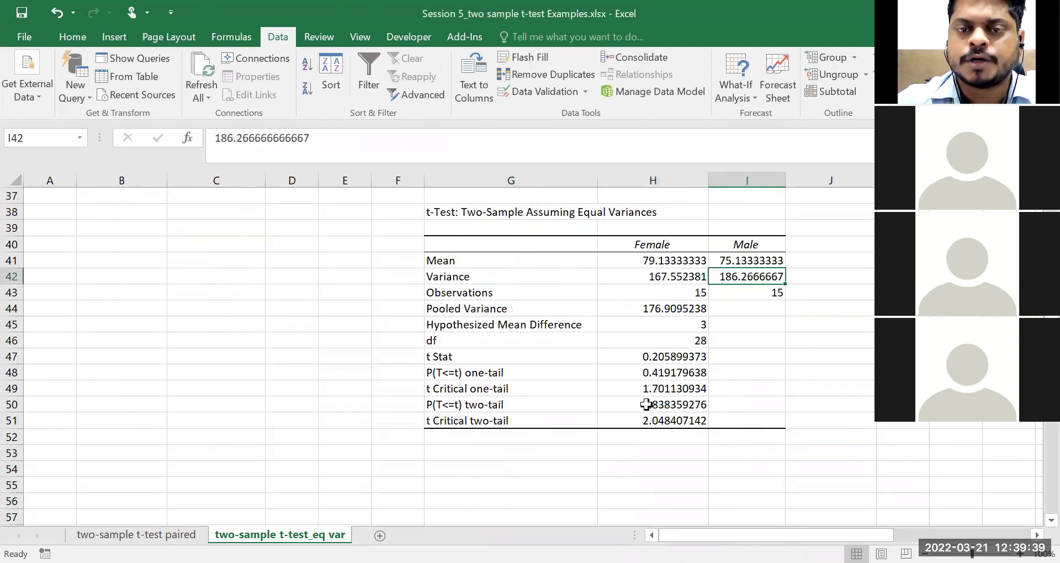
click(683, 297)
click(680, 305)
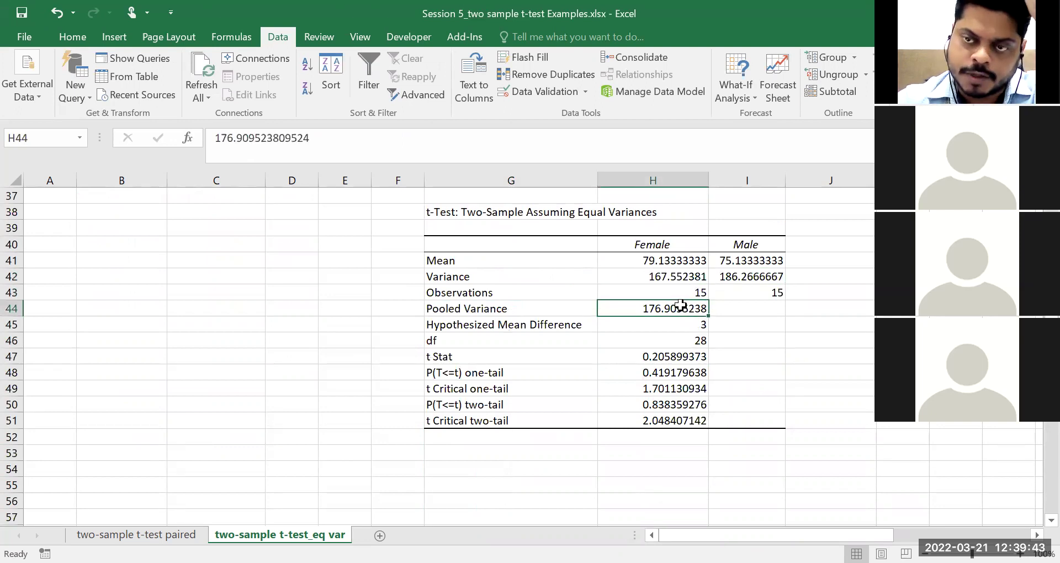
Step: Make the df row (G46:H46) and the t Stat row (G47:H47) of the t-test output bold
click(672, 344)
drag(520, 345, 672, 341)
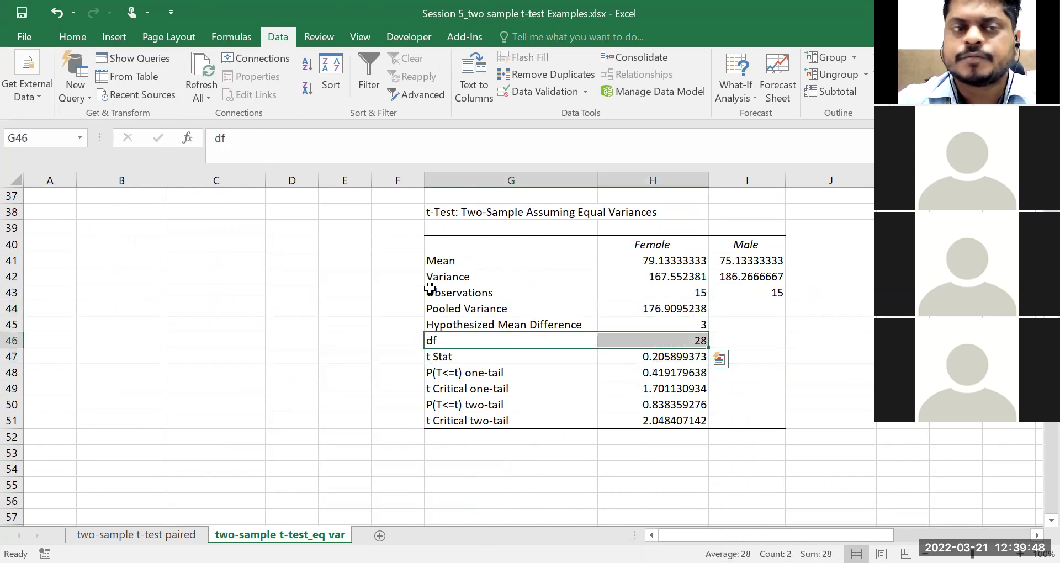
click(76, 37)
click(131, 89)
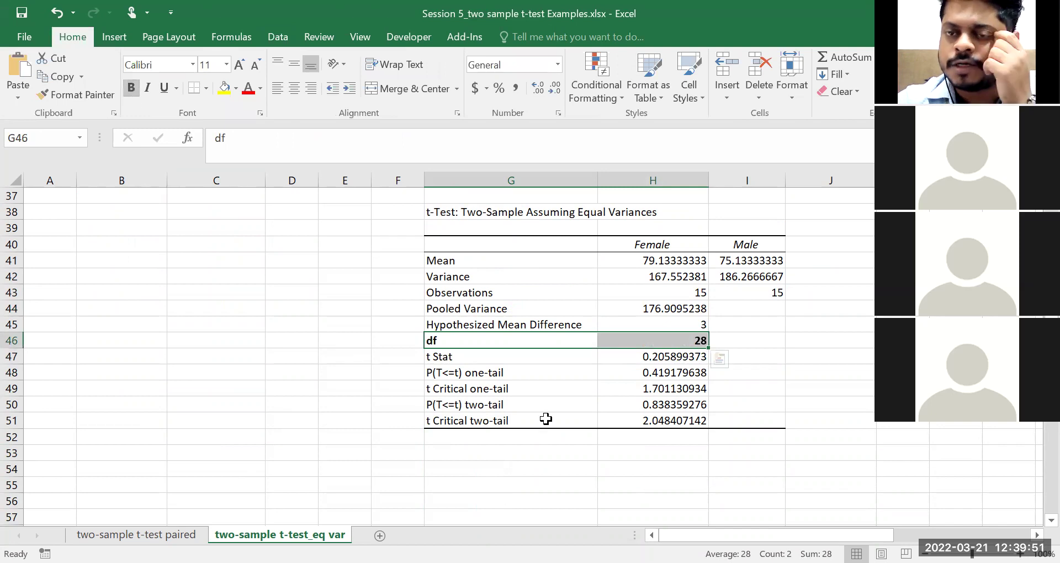
scroll(545, 420, up, 1)
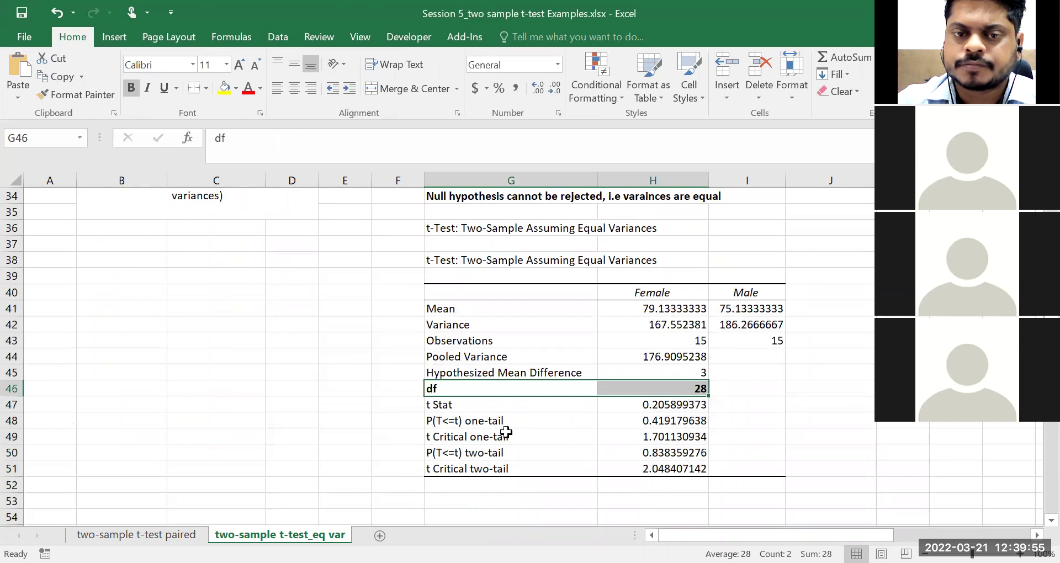
drag(490, 405, 698, 405)
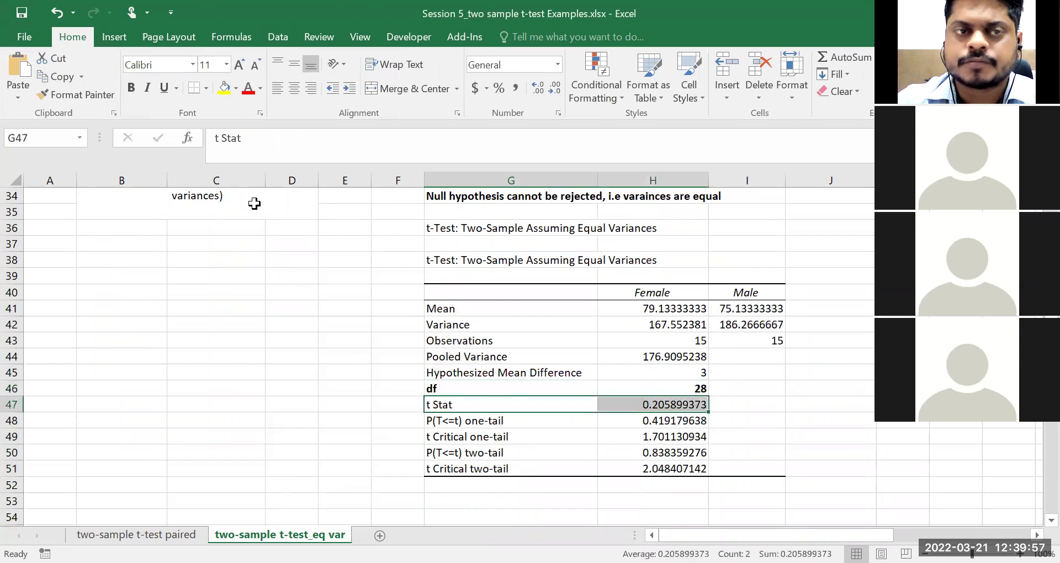
click(131, 89)
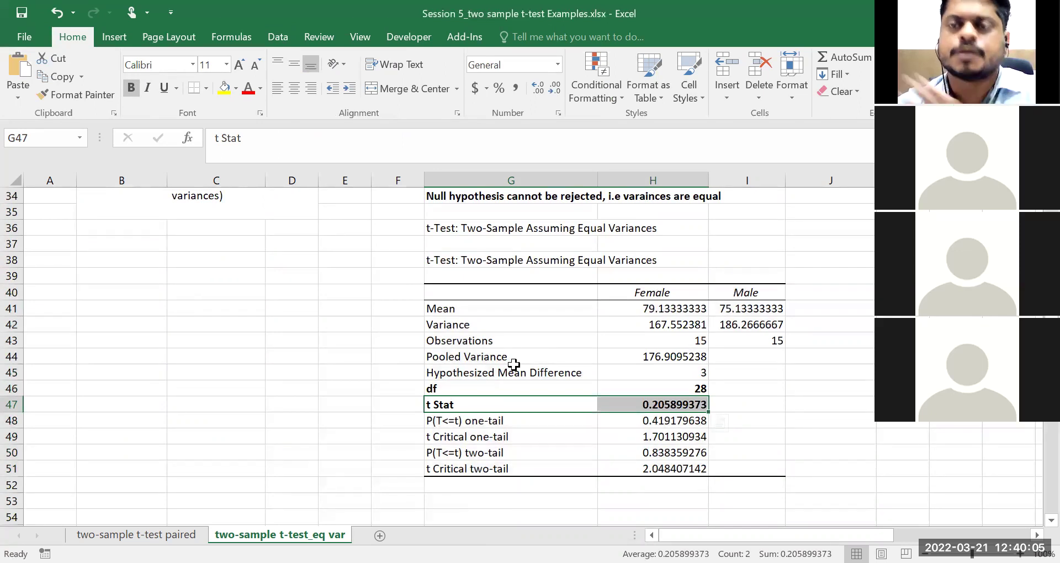
Step: Make the t Critical one-tail label in G49 and its value in H49 bold
click(494, 436)
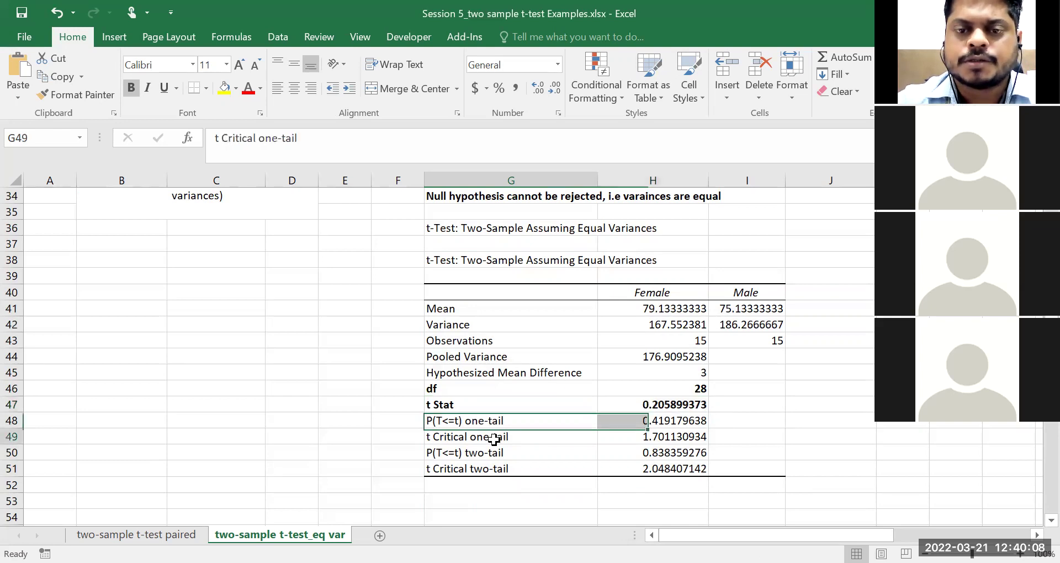
click(131, 87)
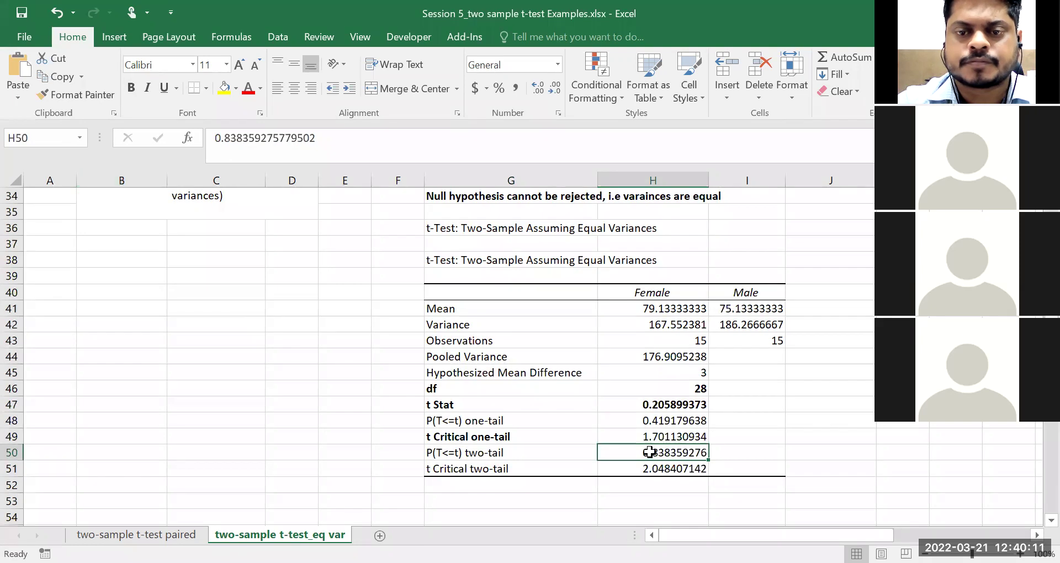
click(661, 438)
click(131, 88)
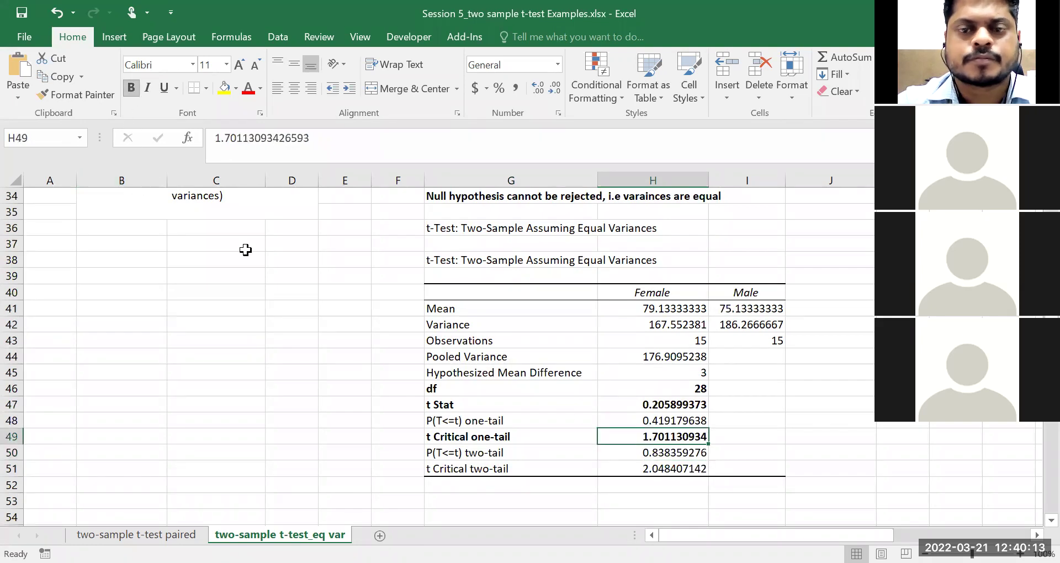
Step: Compare the t statistic in H47 with the one-tail critical value in H49, and enter "t stat < critical value" in G54
click(682, 407)
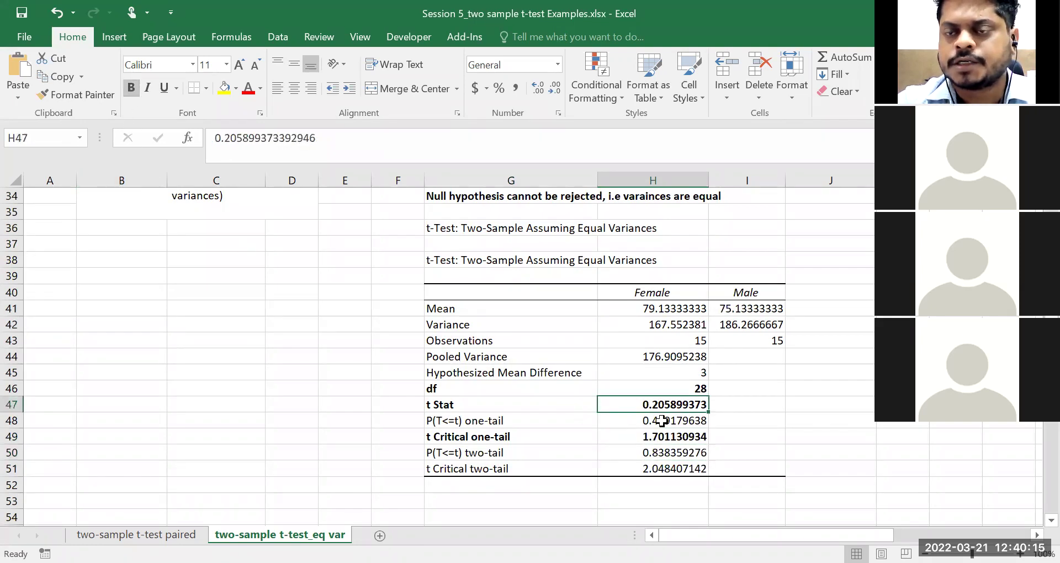
click(676, 439)
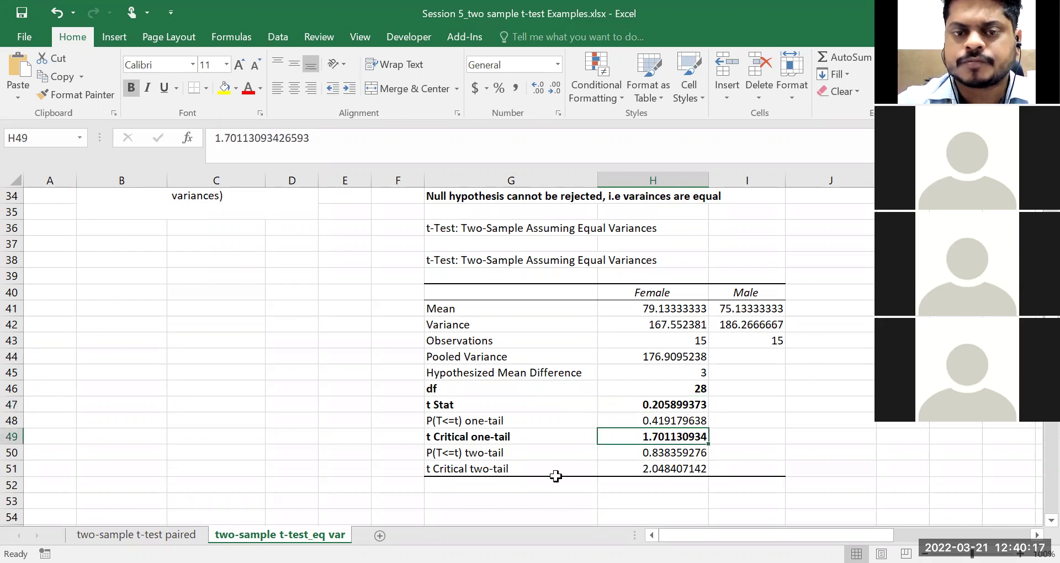
click(490, 512)
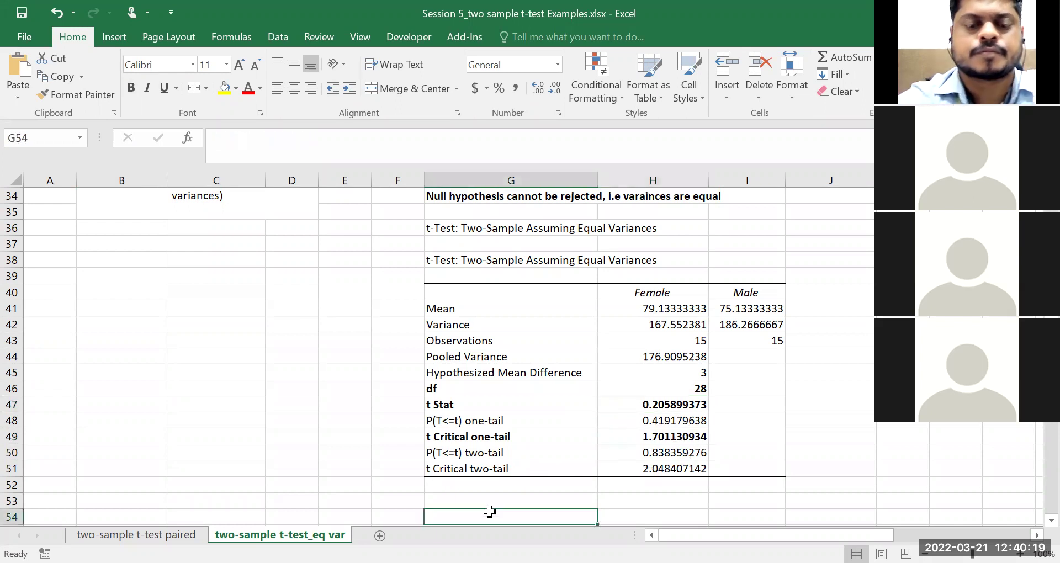
text(t sta)
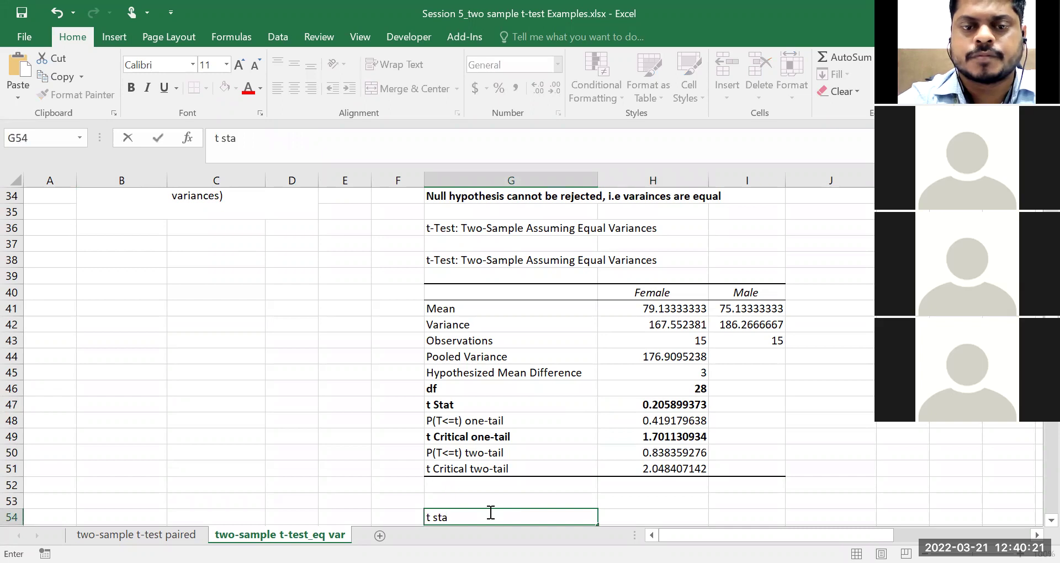
text(t)
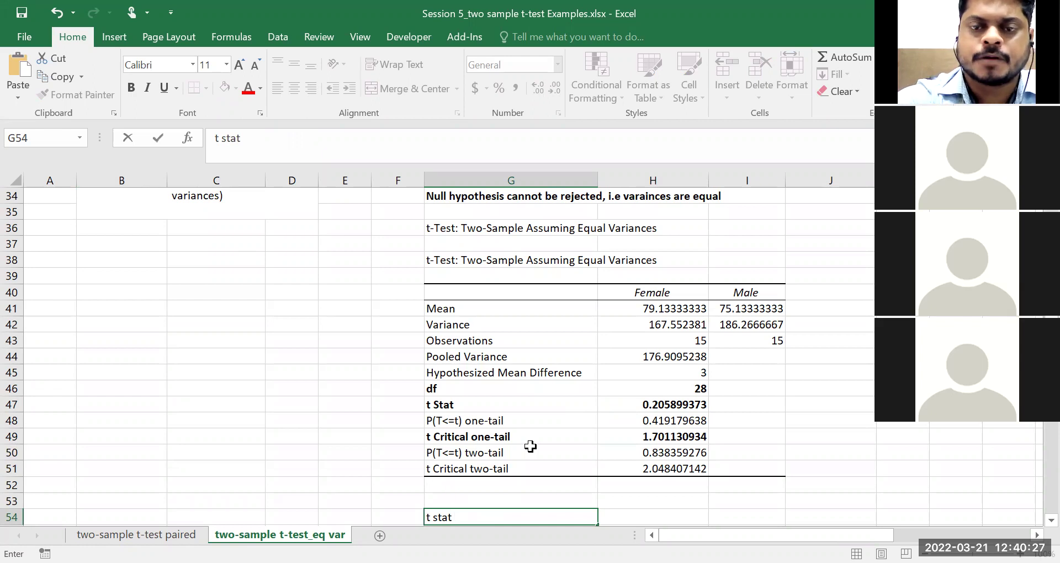
text(< )
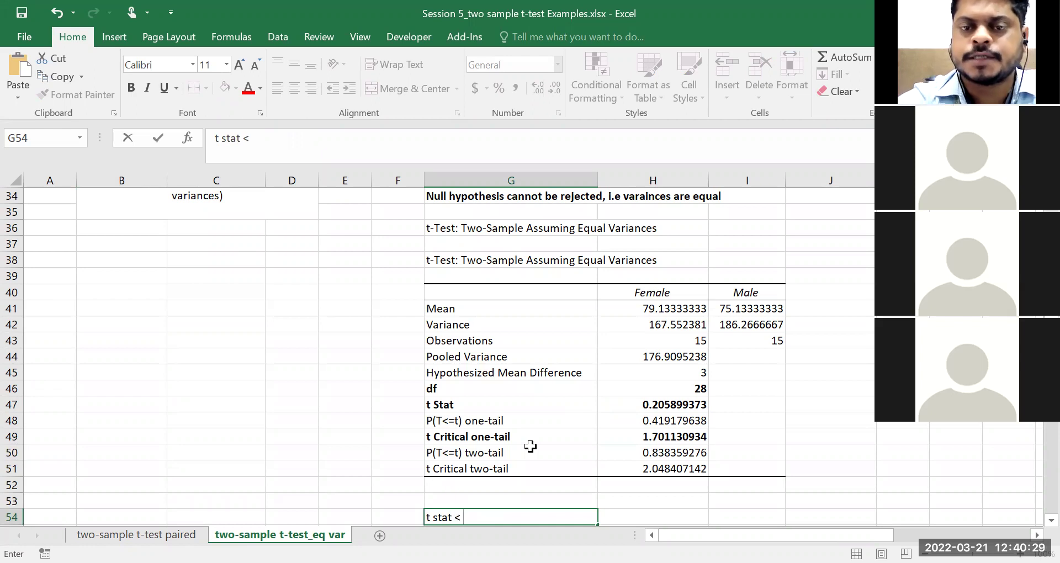
text(cri)
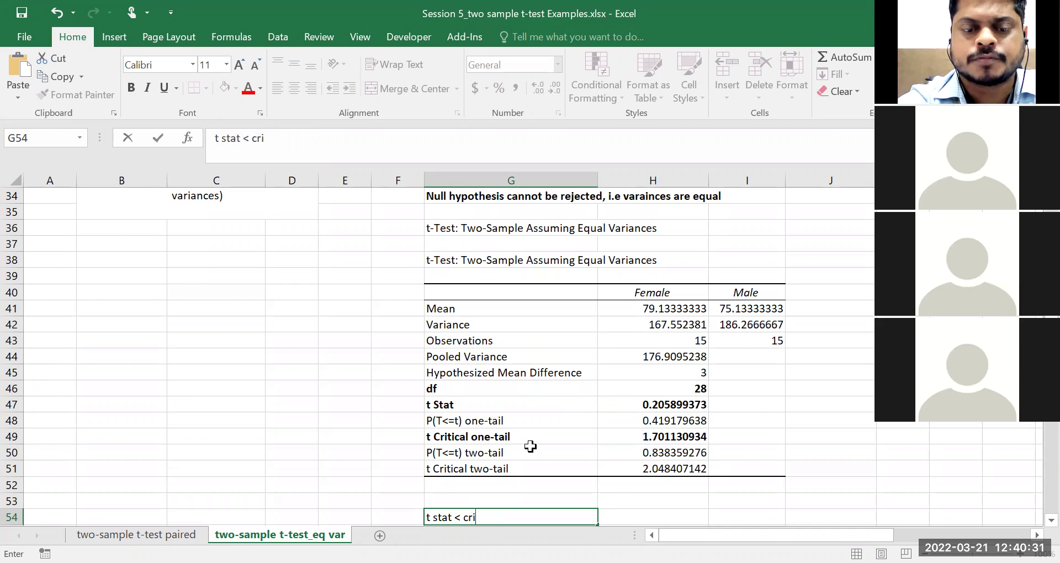
text(tical value)
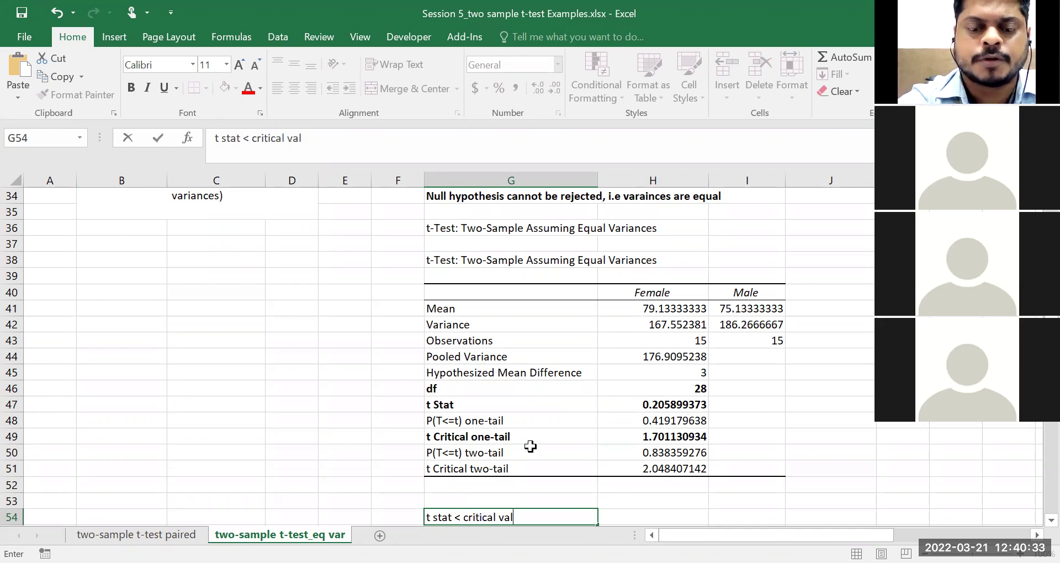
key(Up)
key(Up)
key(Up)
key(Up)
key(Up)
key(Up)
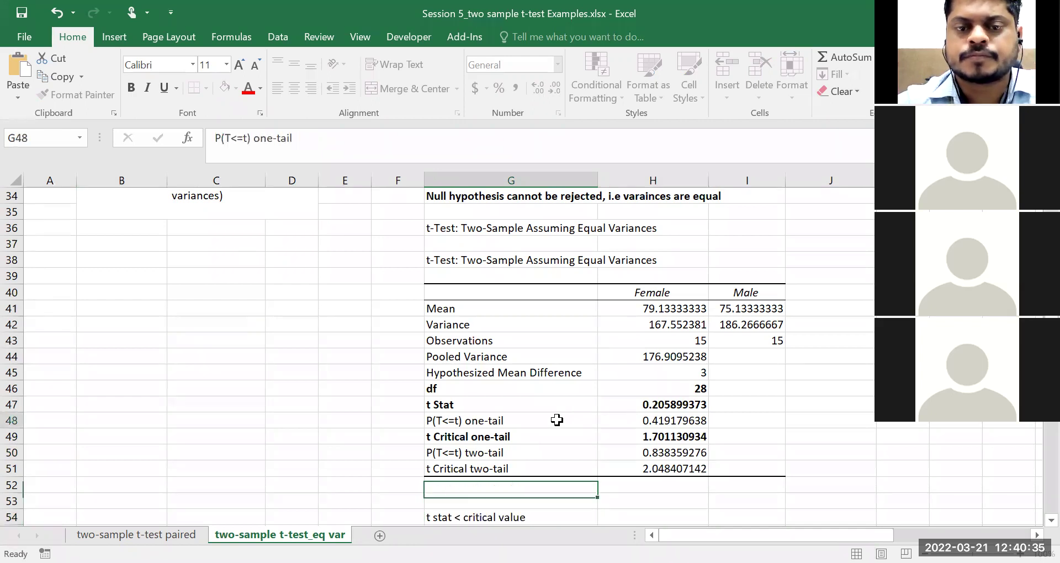
Step: Enter the conclusion "With the information available, I cannot rject null hypothesis" in G55, below the t stat comparison
scroll(496, 473, down, 2)
click(482, 440)
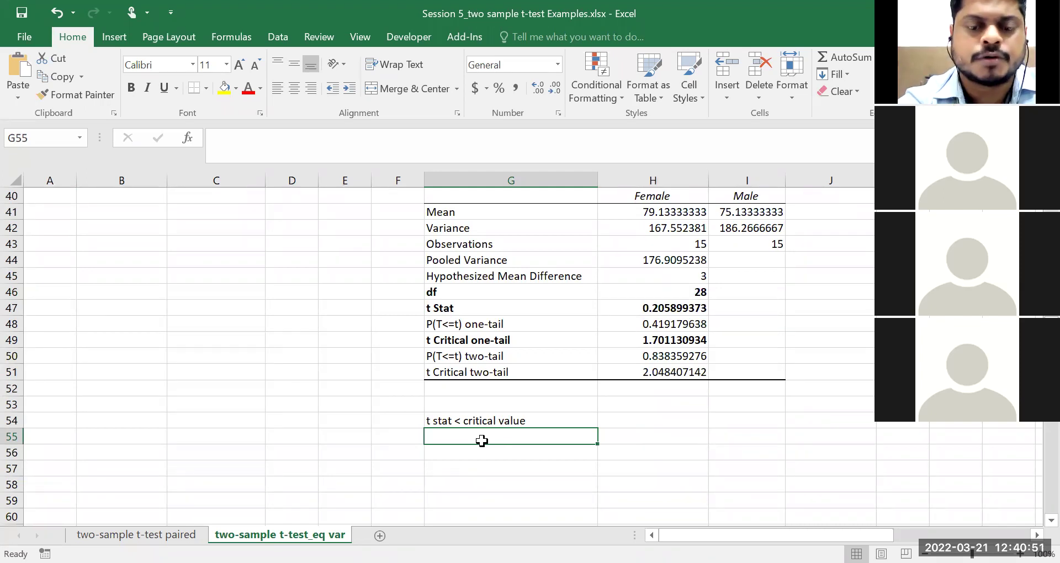
text(With the inforamtion)
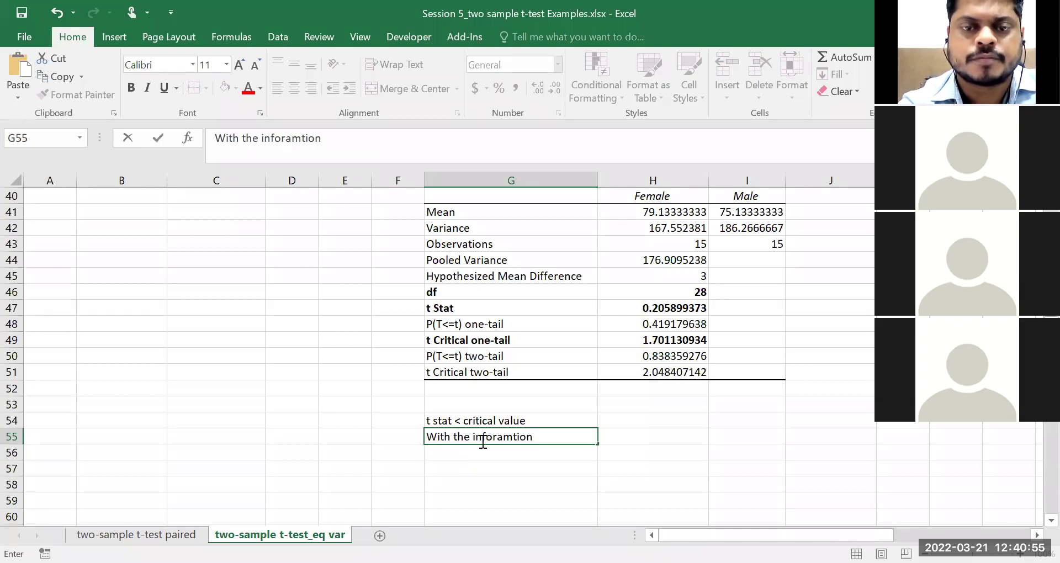
key(BackSpace)
key(BackSpace)
key(BackSpace)
key(BackSpace)
key(BackSpace)
key(BackSpace)
text(mation available, I cannot rject null hypothesis)
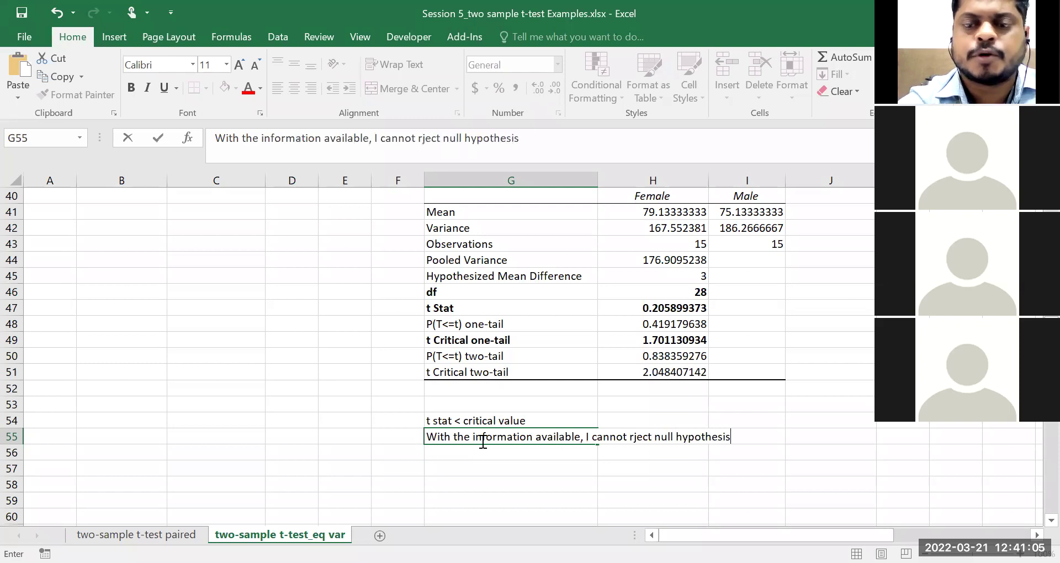
click(485, 468)
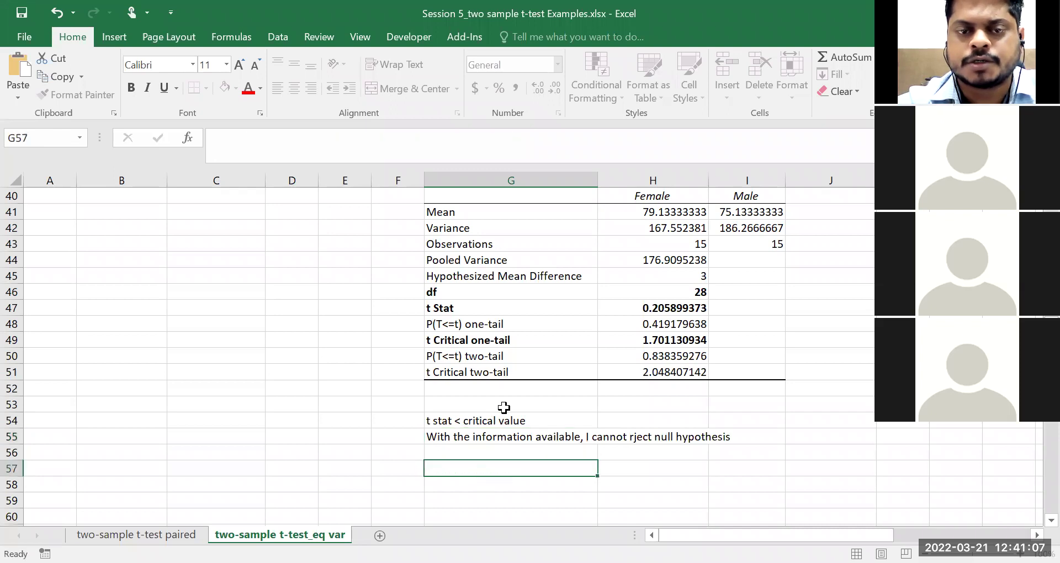
Step: Record the one-tail p-value below the conclusion, with the label "p-value" in G57 and 0.41 in H57
click(508, 325)
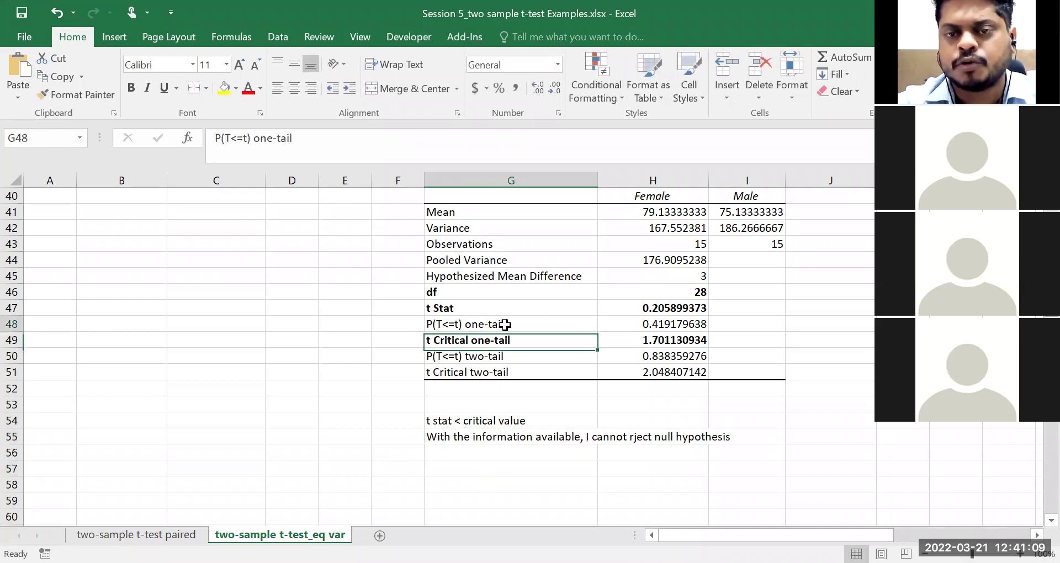
scroll(539, 404, down, 2)
click(448, 386)
click(457, 371)
text(p-value)
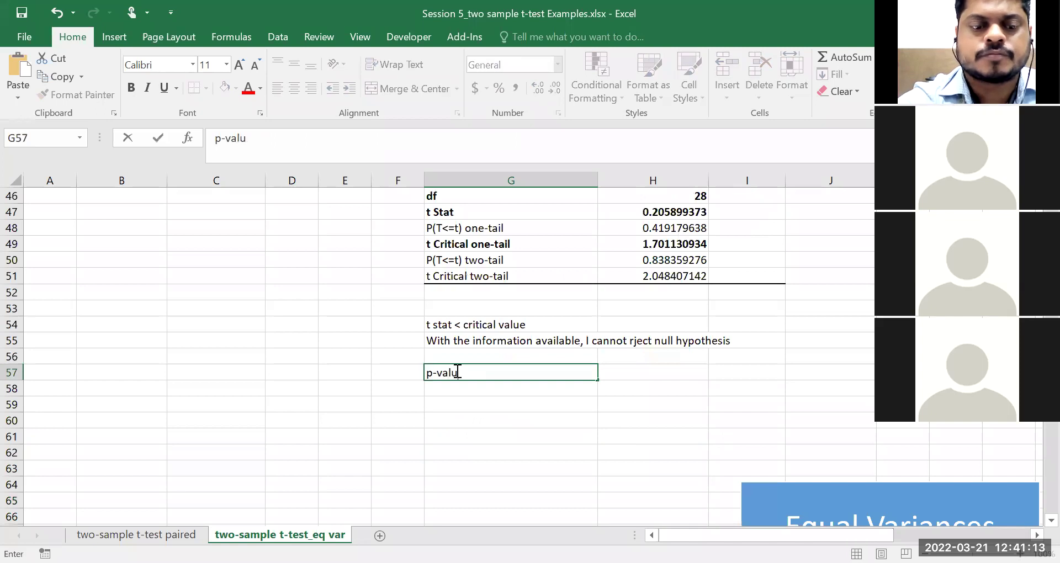
click(638, 373)
text(0.41)
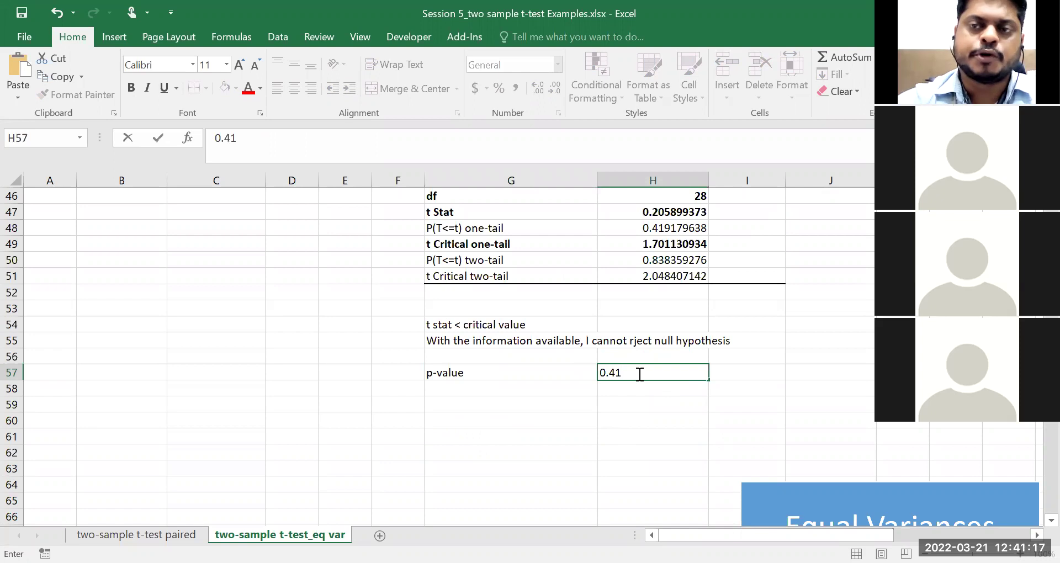
click(560, 406)
click(559, 384)
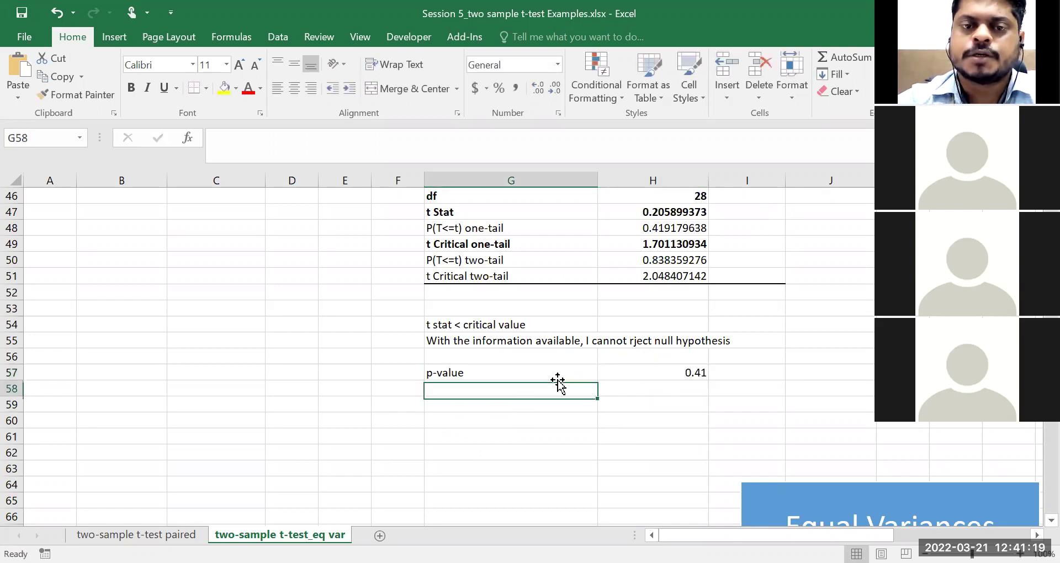
Step: Review the p-value entry against the null hypothesis in G9 and the male scores in the student data
click(561, 370)
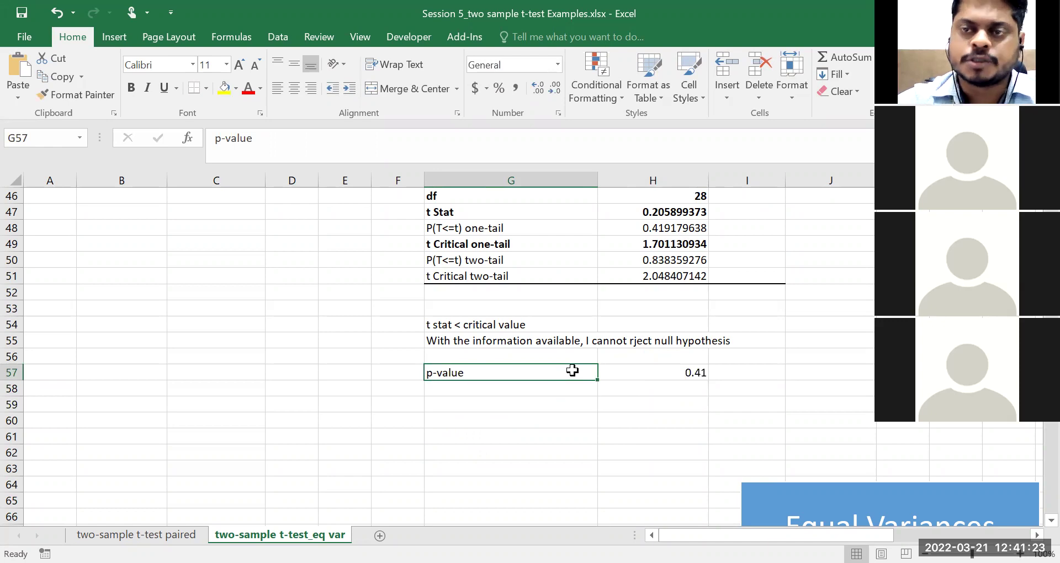
click(605, 370)
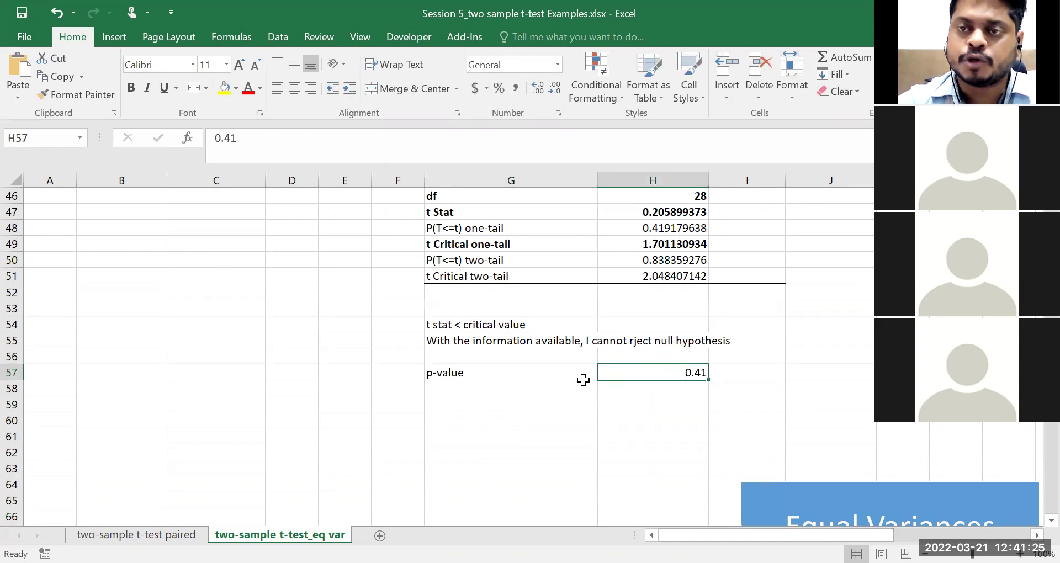
scroll(583, 380, up, 12)
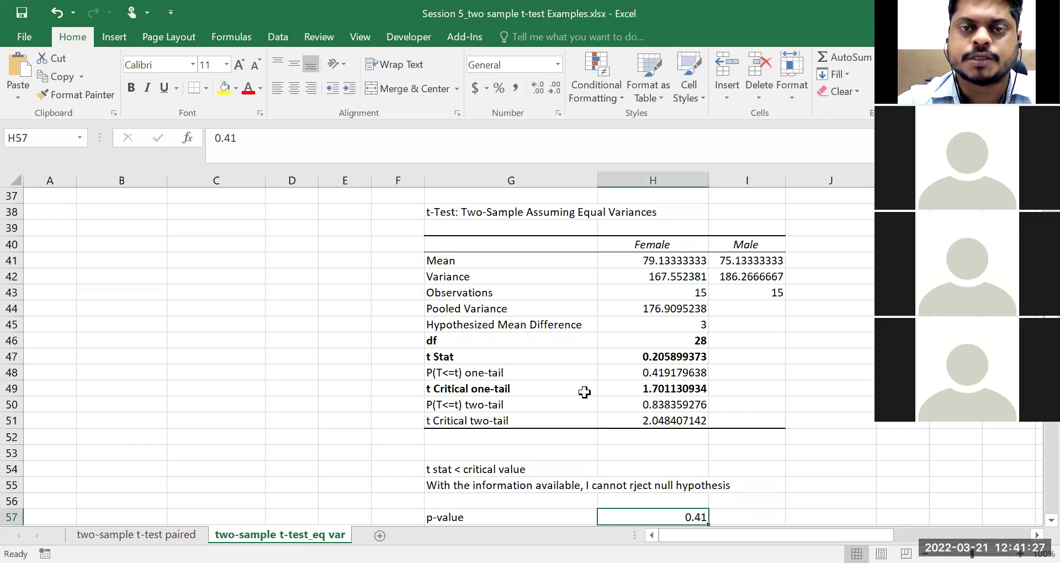
scroll(534, 363, up, 3)
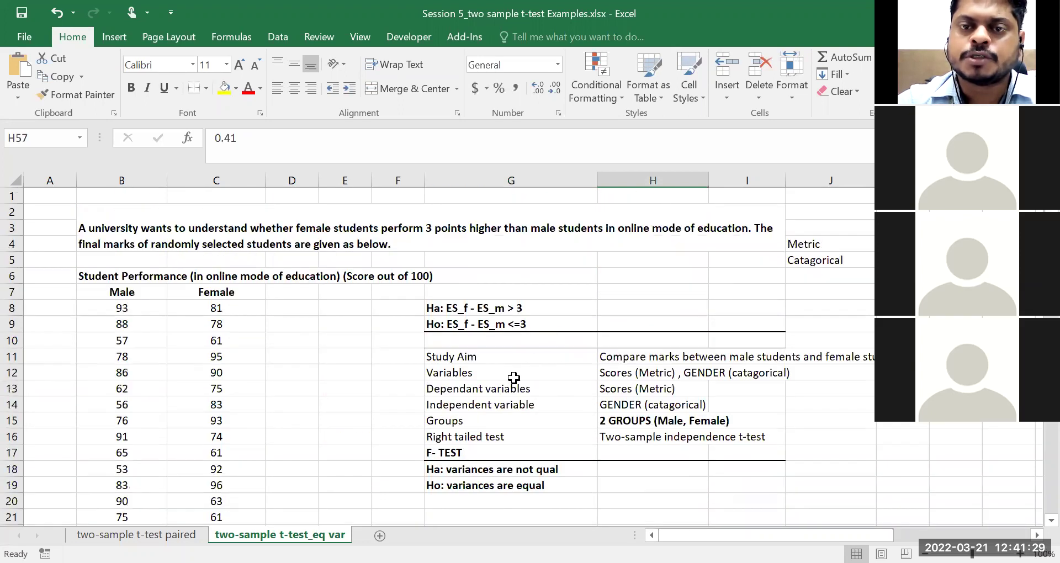
click(503, 328)
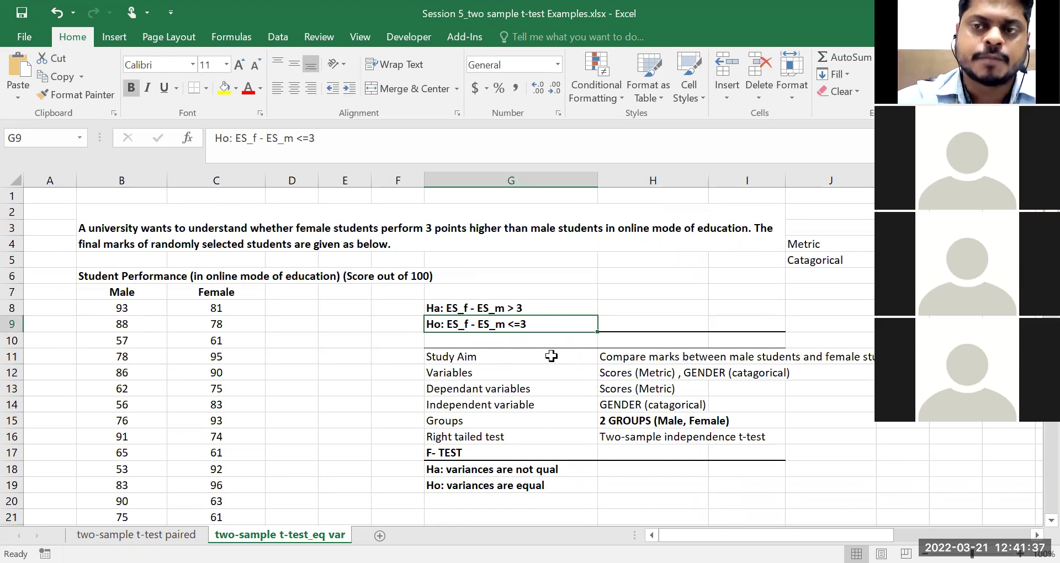
drag(144, 324, 146, 383)
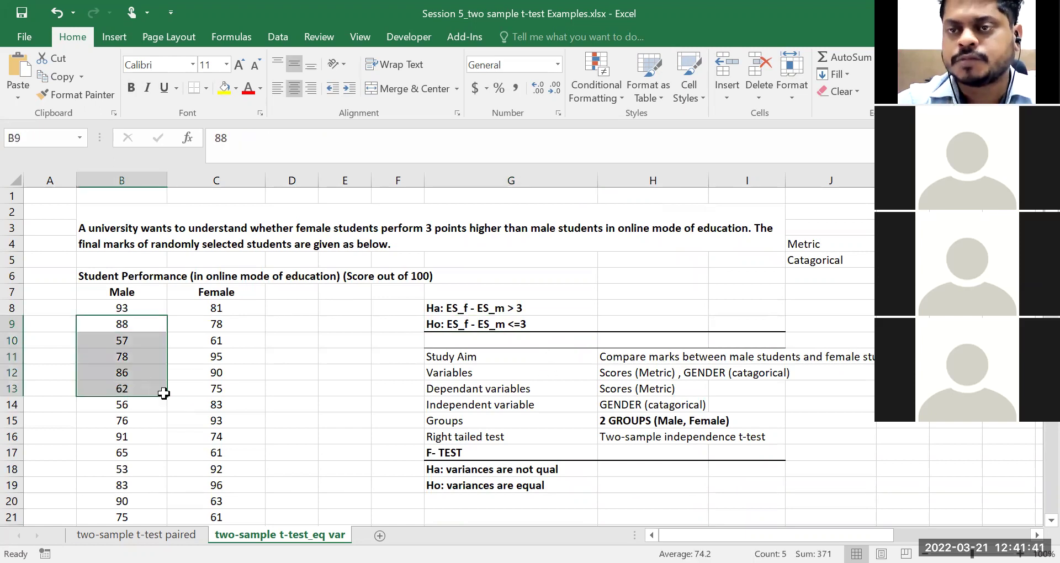
scroll(178, 380, down, 6)
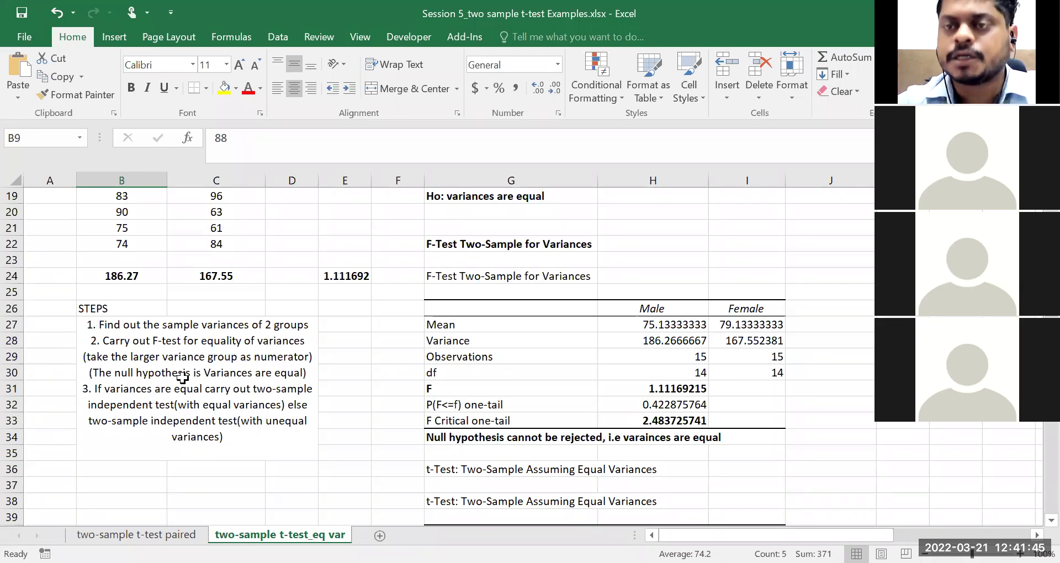
scroll(188, 380, down, 9)
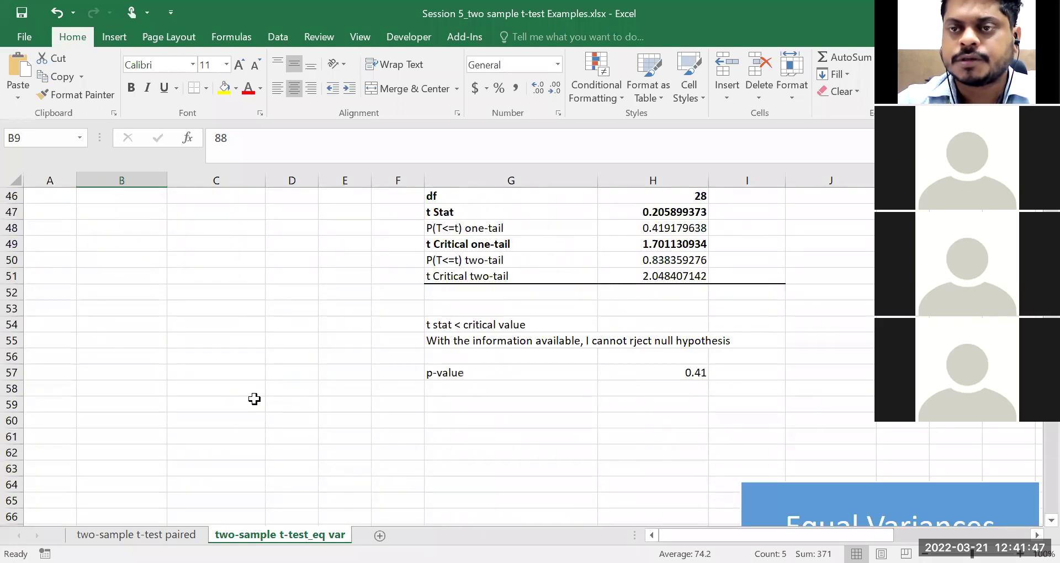
Step: Add the significance level under the p-value, with the label "alpha" in G58 and 0.05 in H58
click(481, 388)
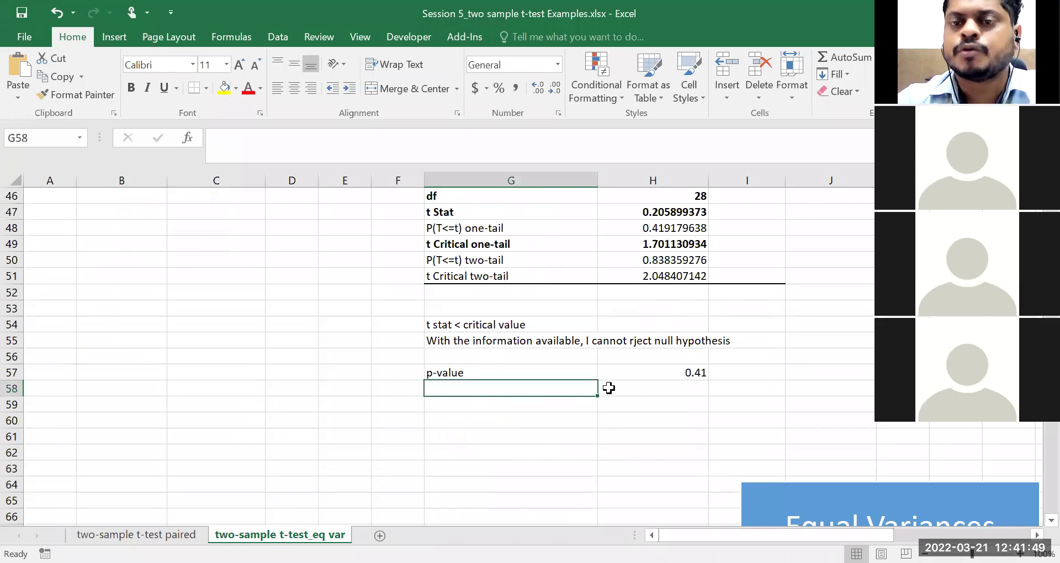
click(610, 388)
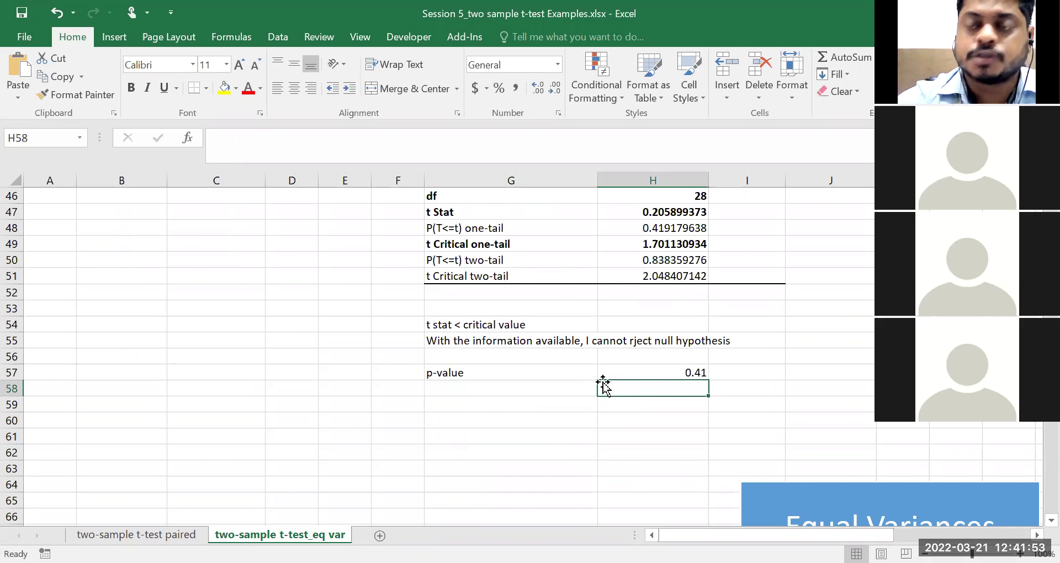
click(570, 385)
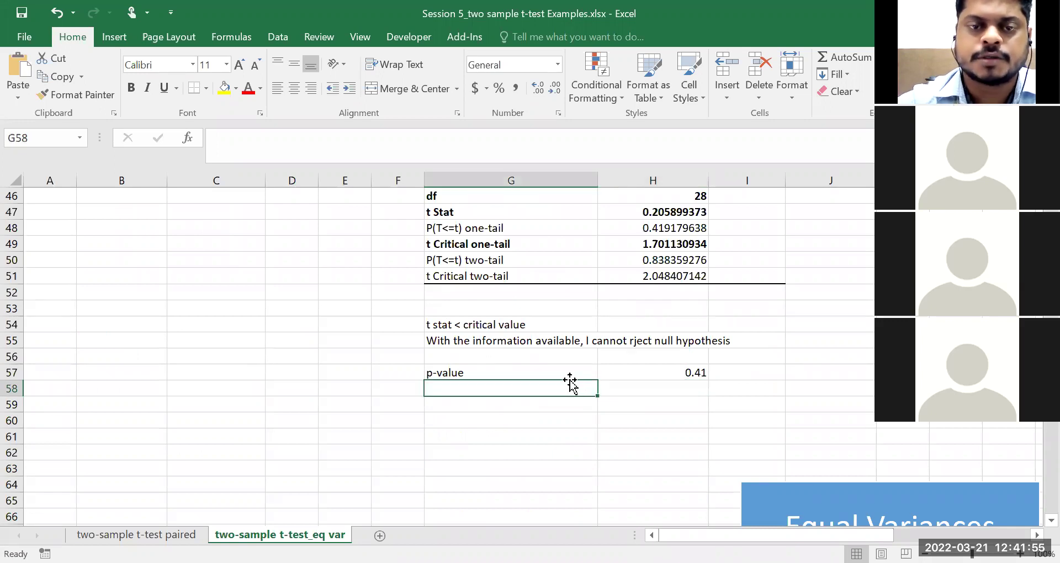
text(alpha)
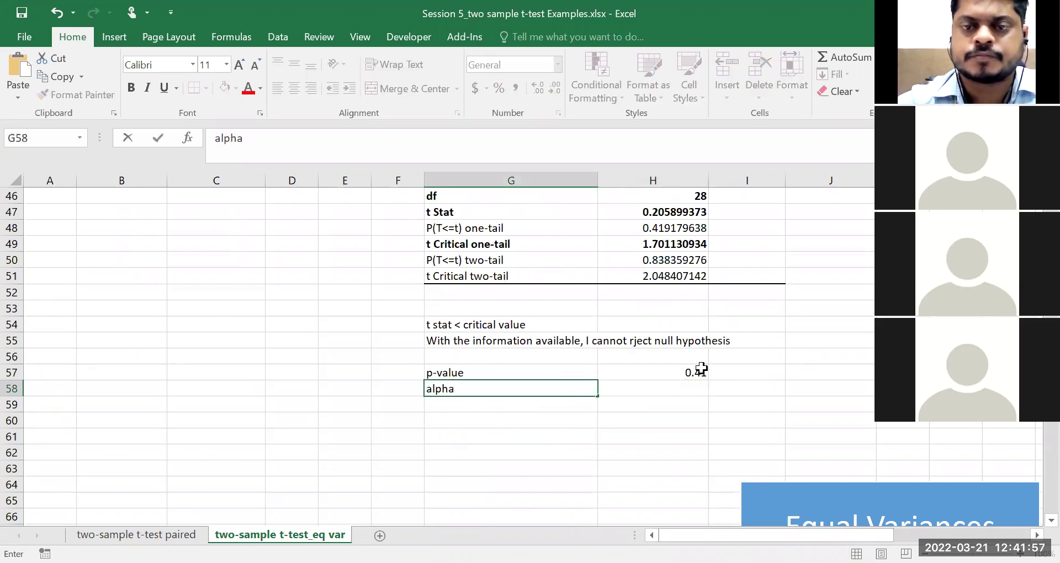
click(687, 387)
text(0.05)
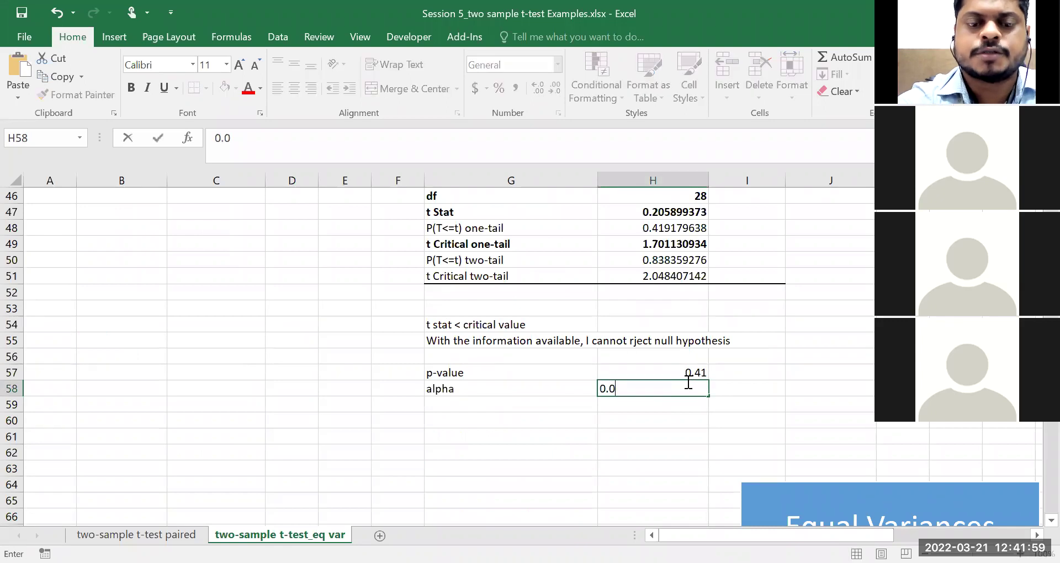
Step: Enter the comparison "p value> alpha" in G59
click(523, 400)
text(p value)
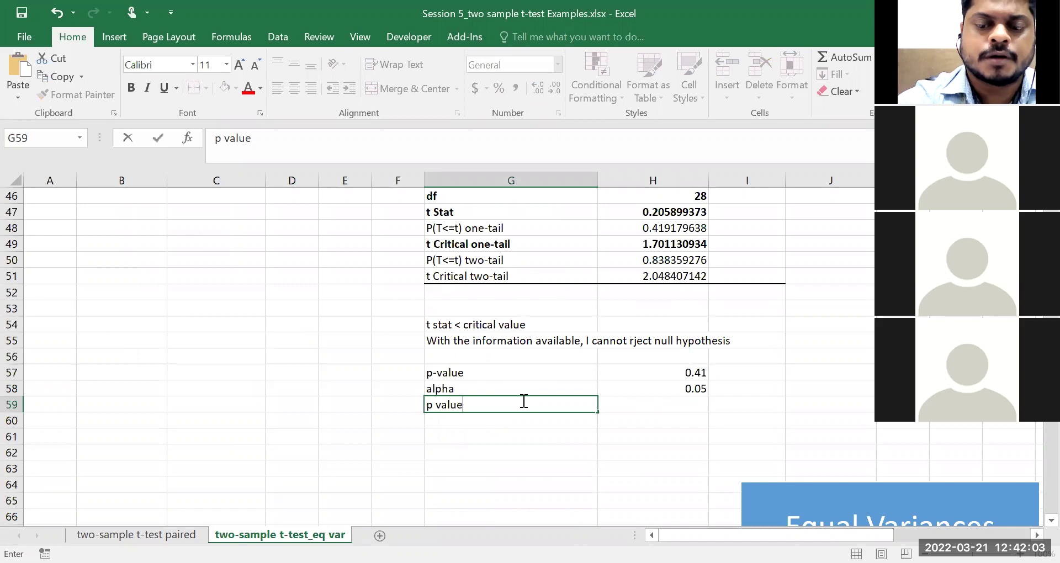
text(> alpha)
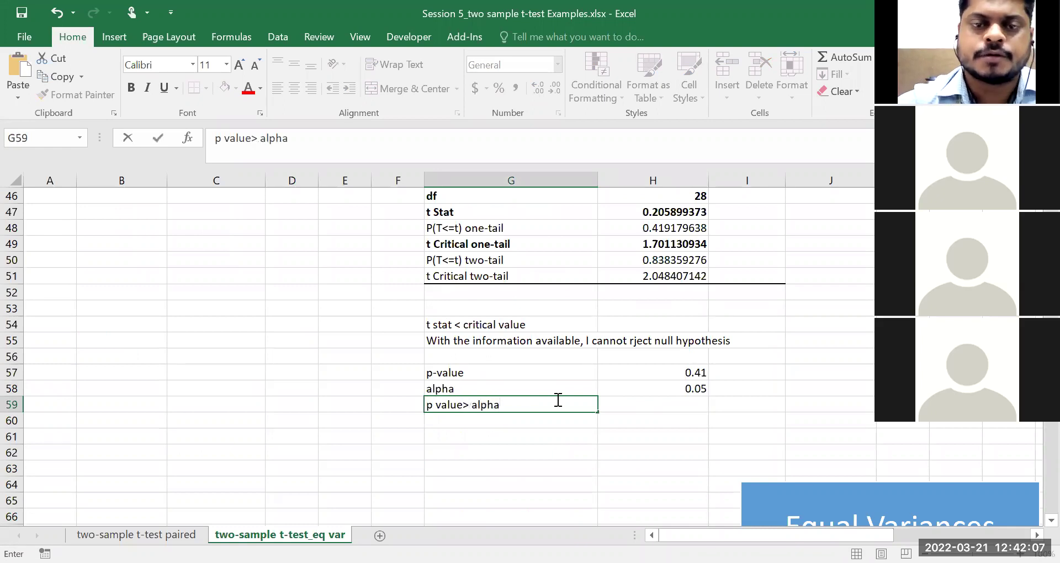
click(536, 423)
Step: Copy the conclusion sentence from G55 and paste it into G60, below the p-value comparison
double_click(517, 343)
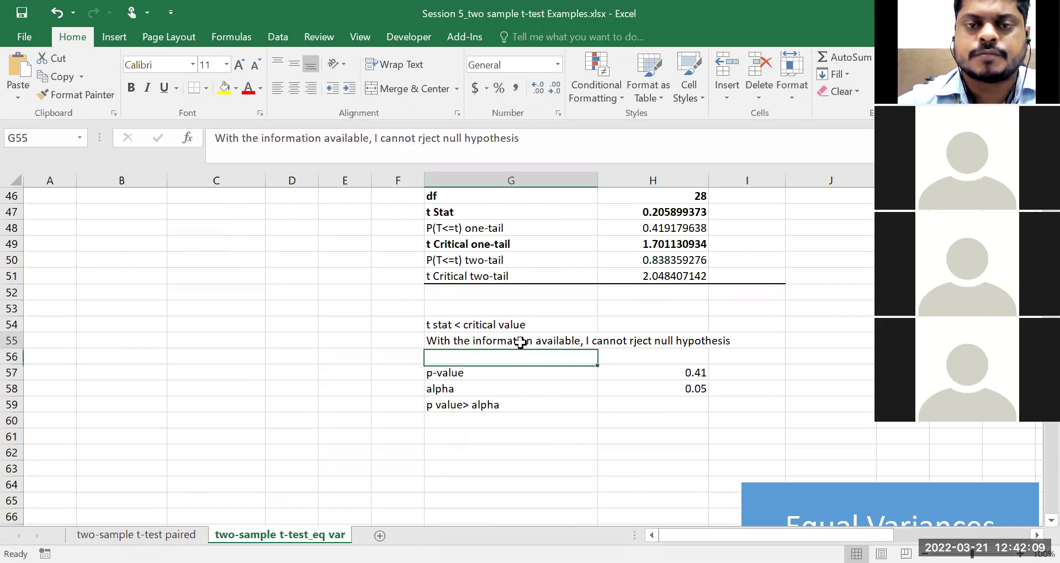
drag(430, 338, 737, 345)
key(ctrl+c)
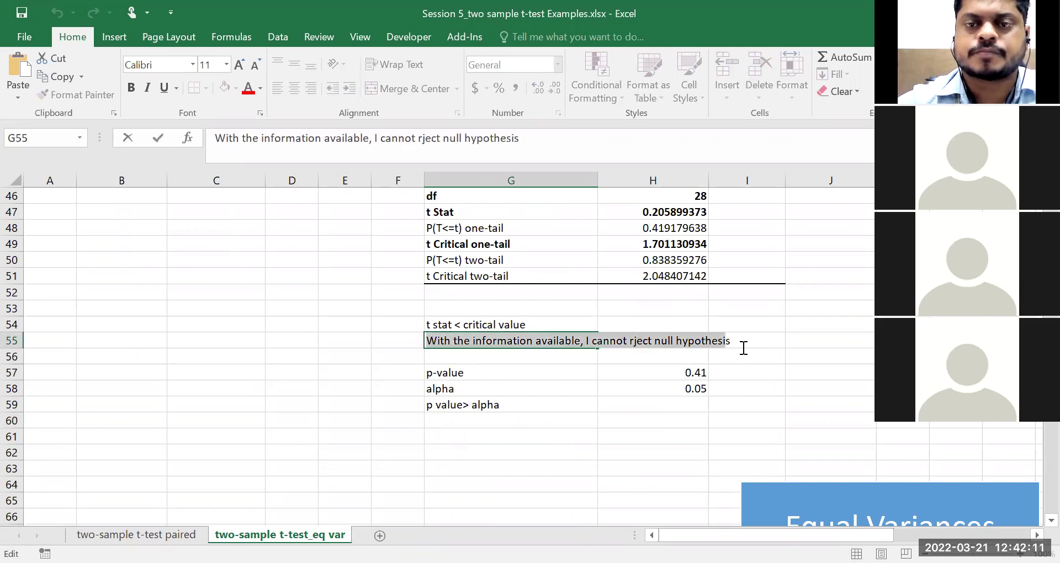
click(458, 423)
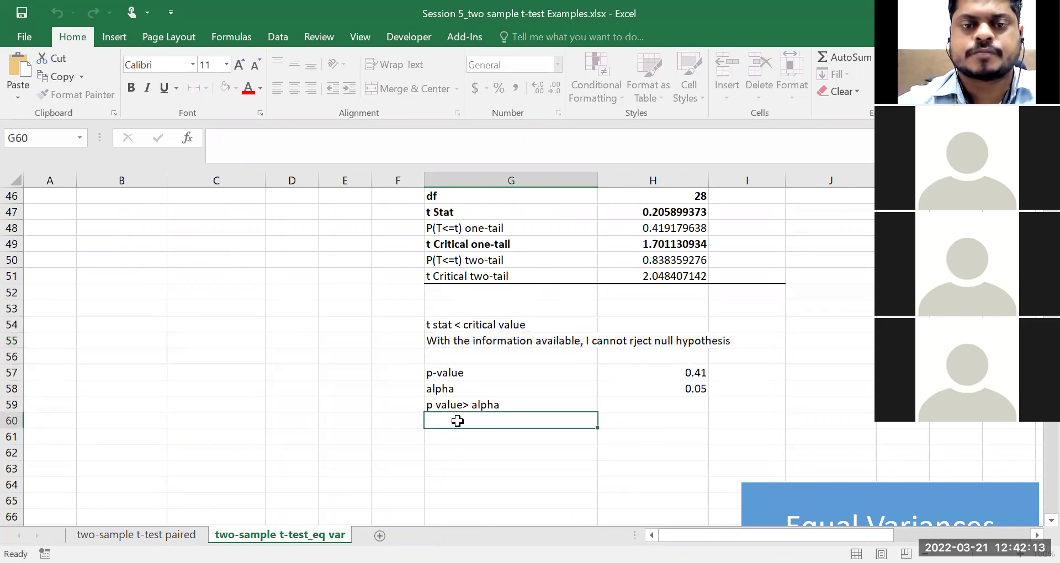
double_click(460, 421)
key(ctrl+v)
click(451, 464)
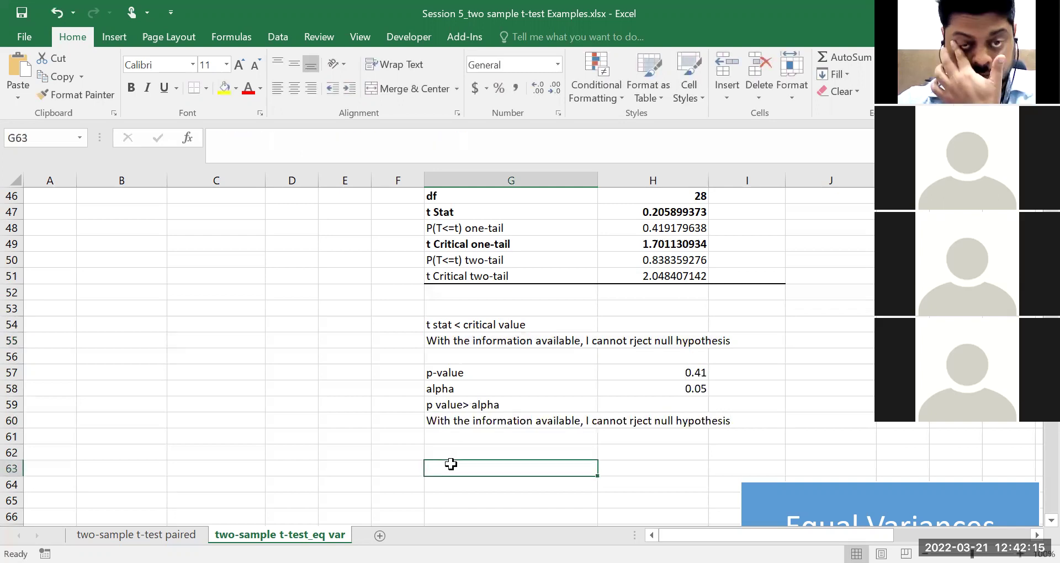
Step: Review the problem statement, hypotheses, F-test conclusion in G34 and the equal-variances t-test heading in G38
scroll(451, 465, up, 2)
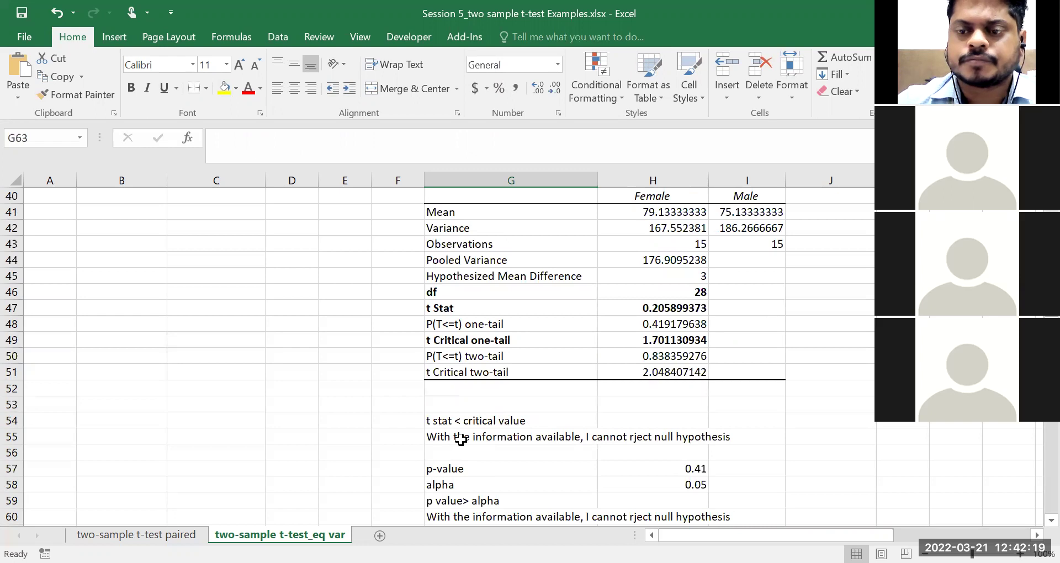
scroll(460, 440, up, 13)
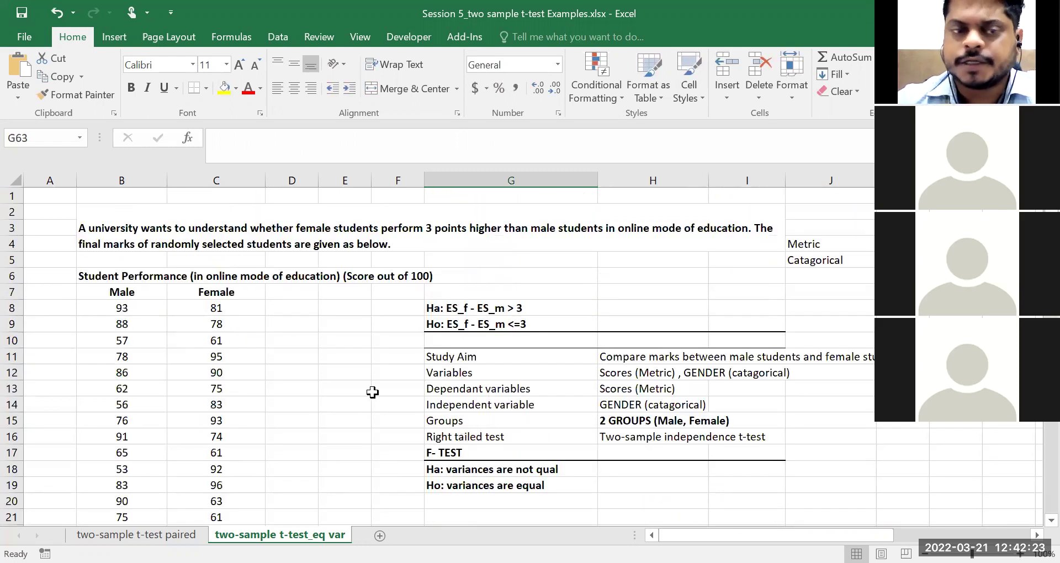
scroll(353, 367, down, 5)
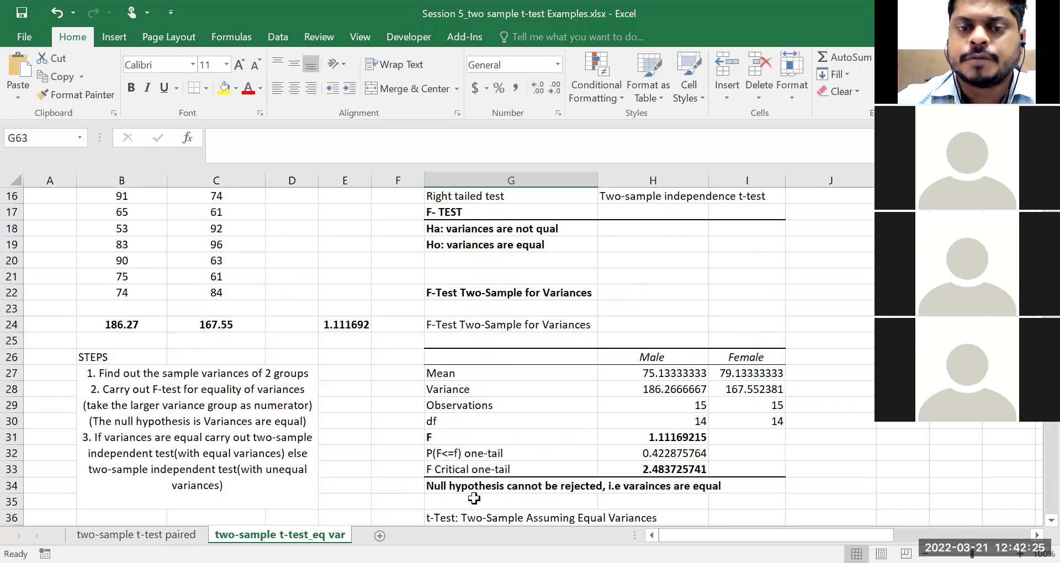
click(480, 484)
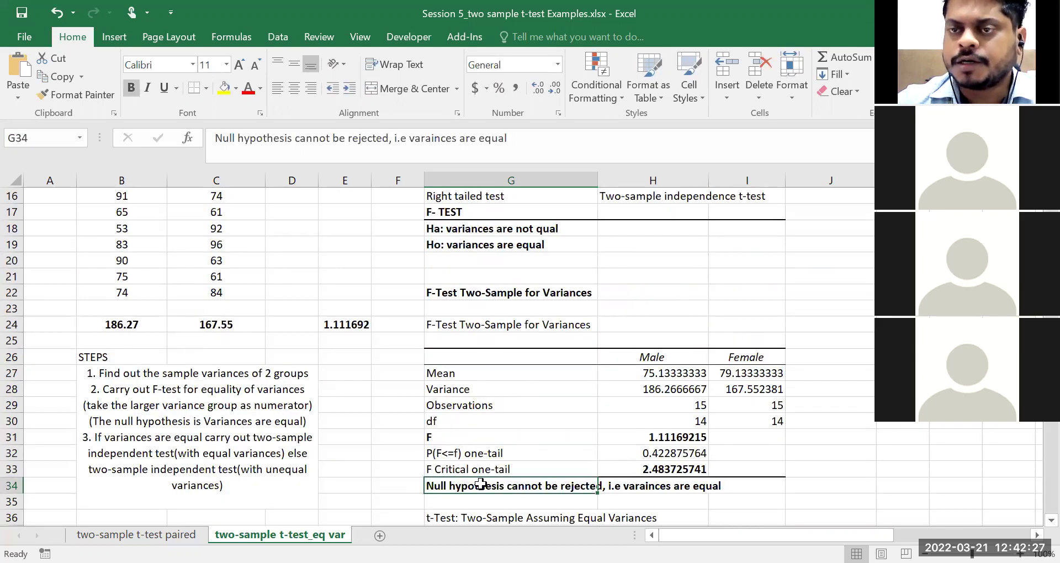
scroll(509, 417, down, 2)
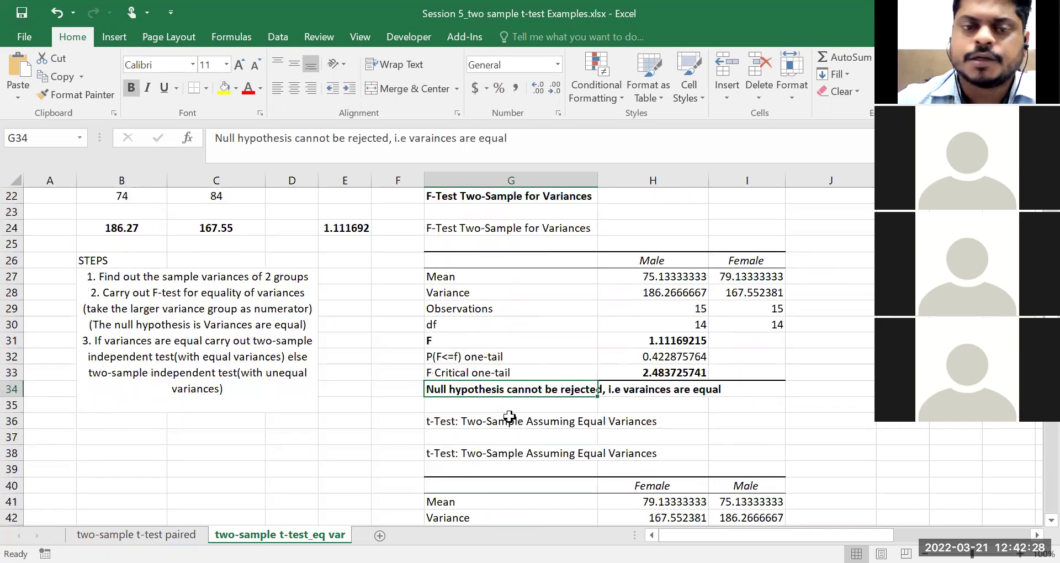
click(483, 453)
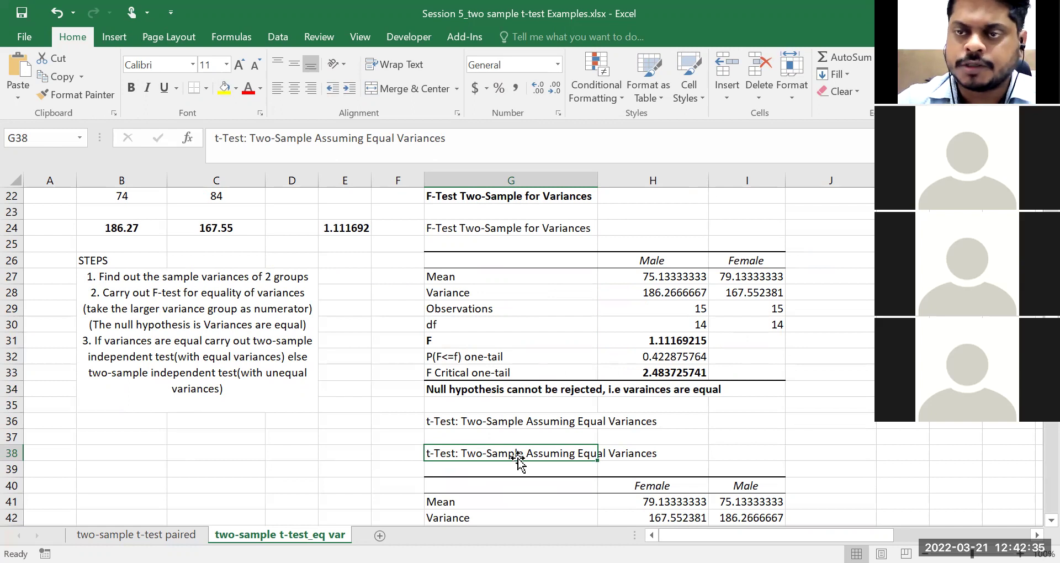
click(524, 389)
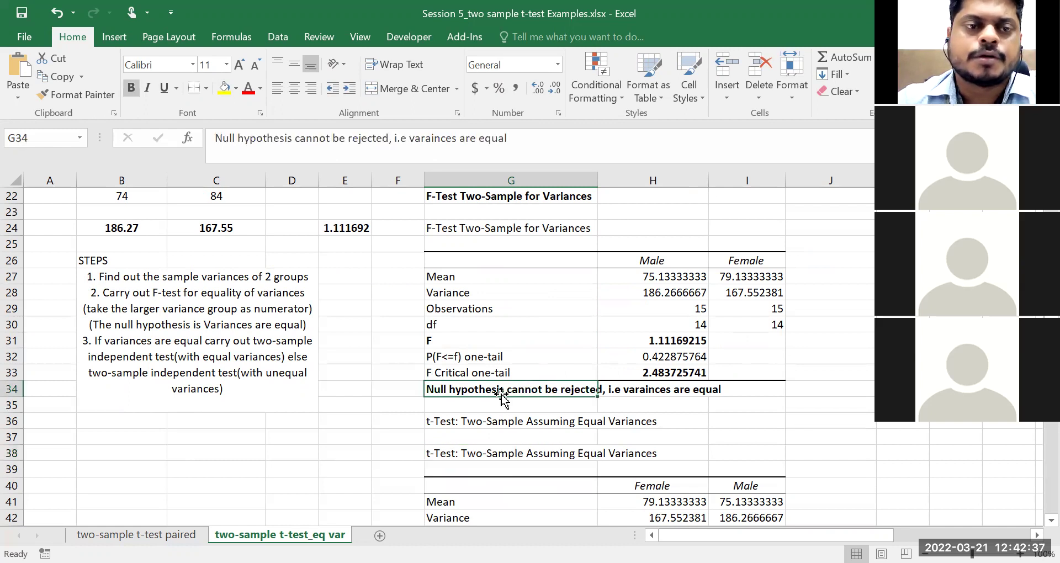
scroll(503, 396, up, 7)
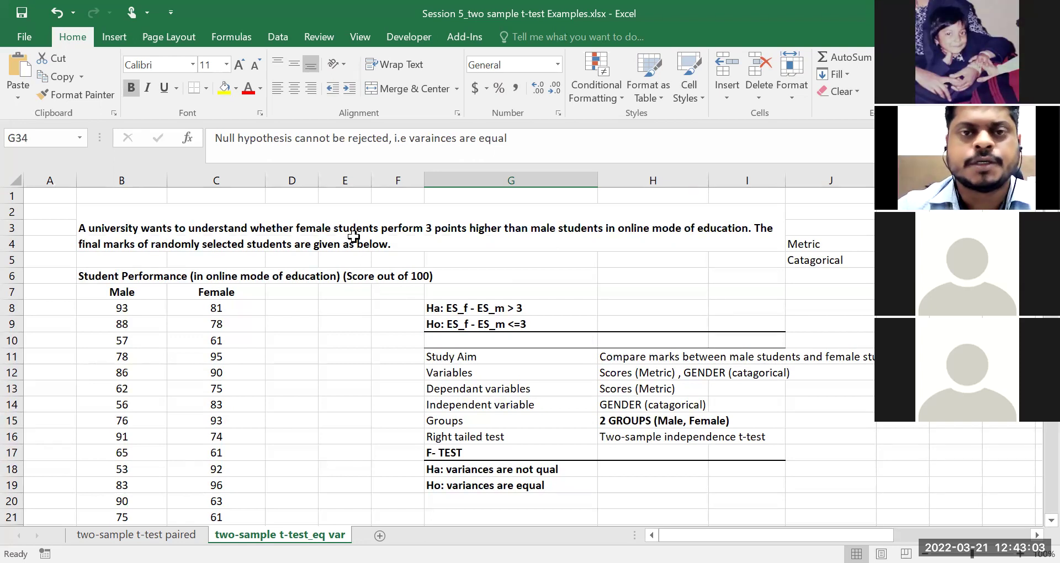
Step: Review the independent variable entry in G14 and the F-test output, including its one-tail p-value in H32
click(473, 399)
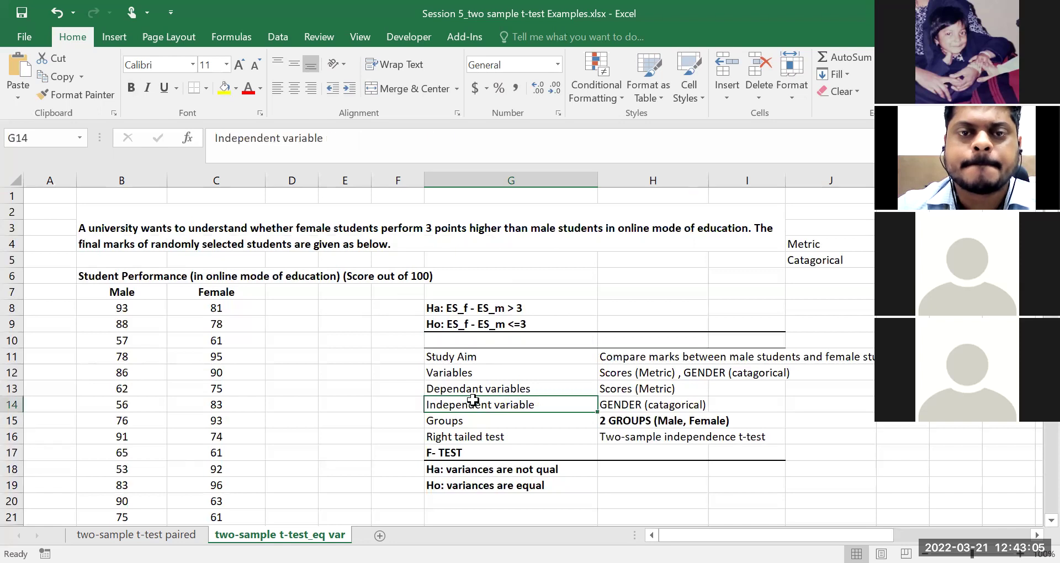
scroll(473, 399, down, 8)
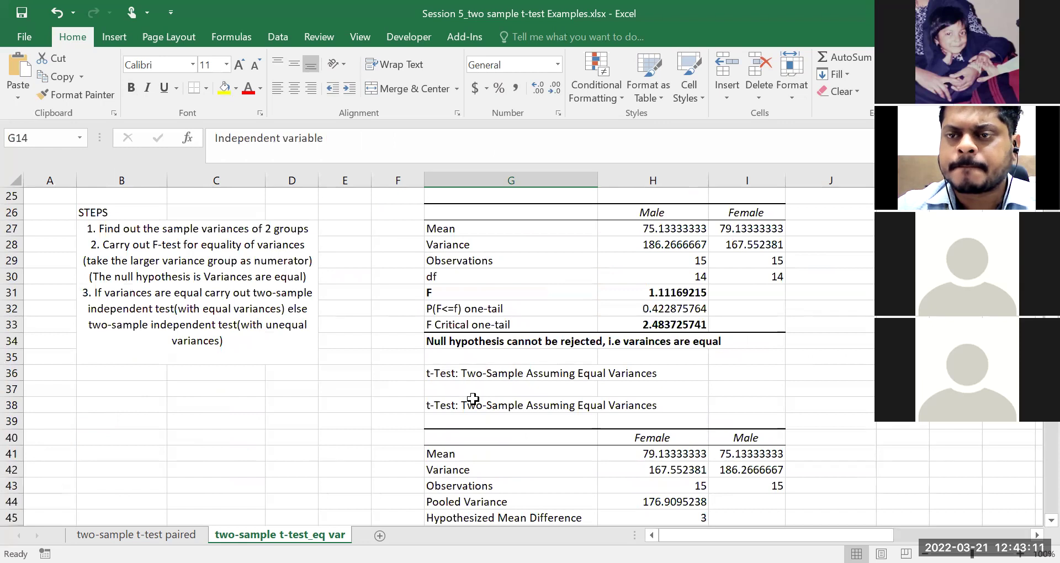
scroll(473, 398, up, 2)
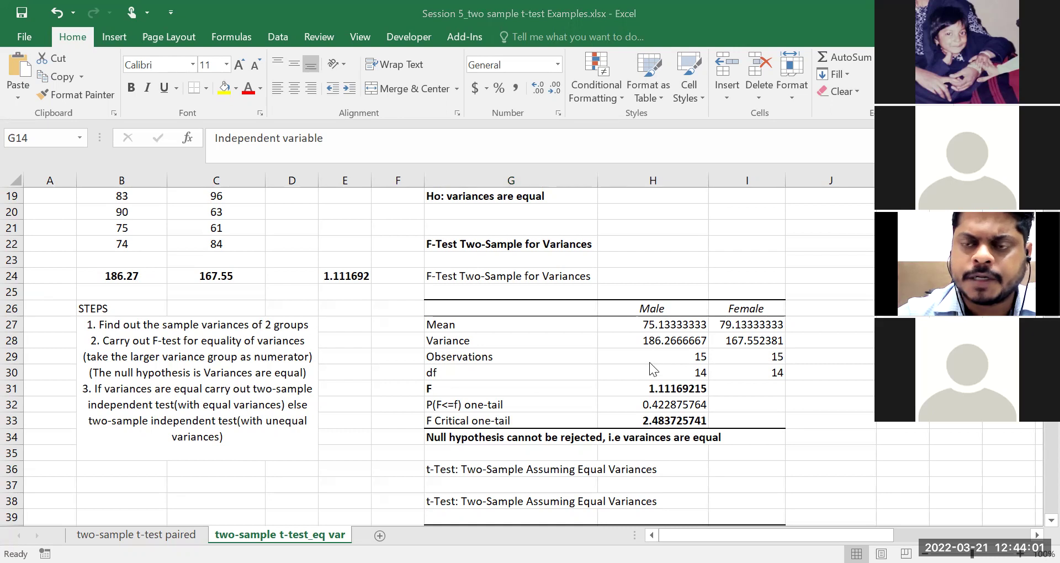
click(633, 407)
Step: Make the one-tail p-value in H48 of the equal-variances t-test output bold
scroll(640, 433, down, 5)
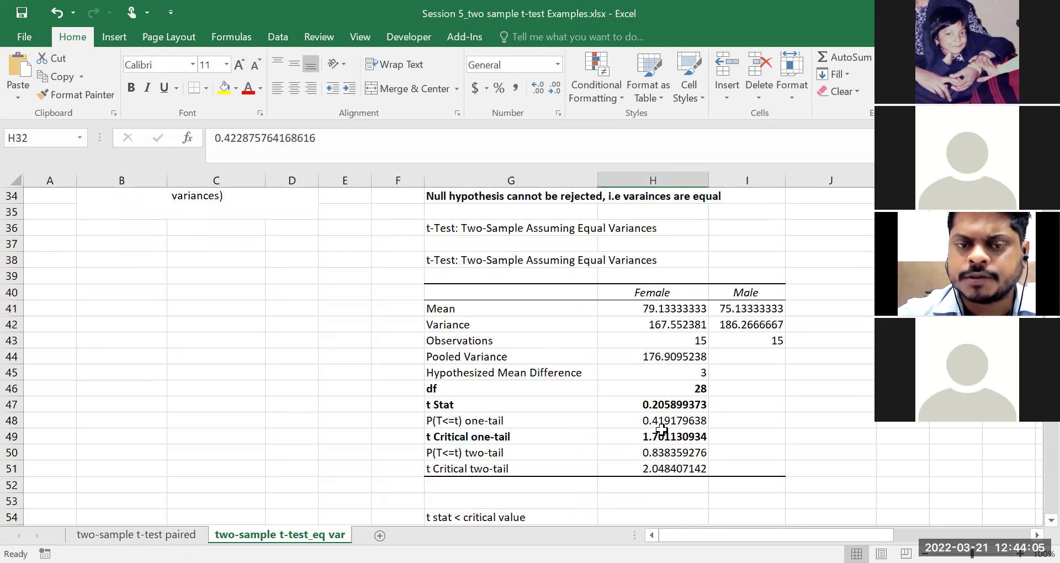
click(679, 422)
click(130, 87)
scroll(541, 349, down, 2)
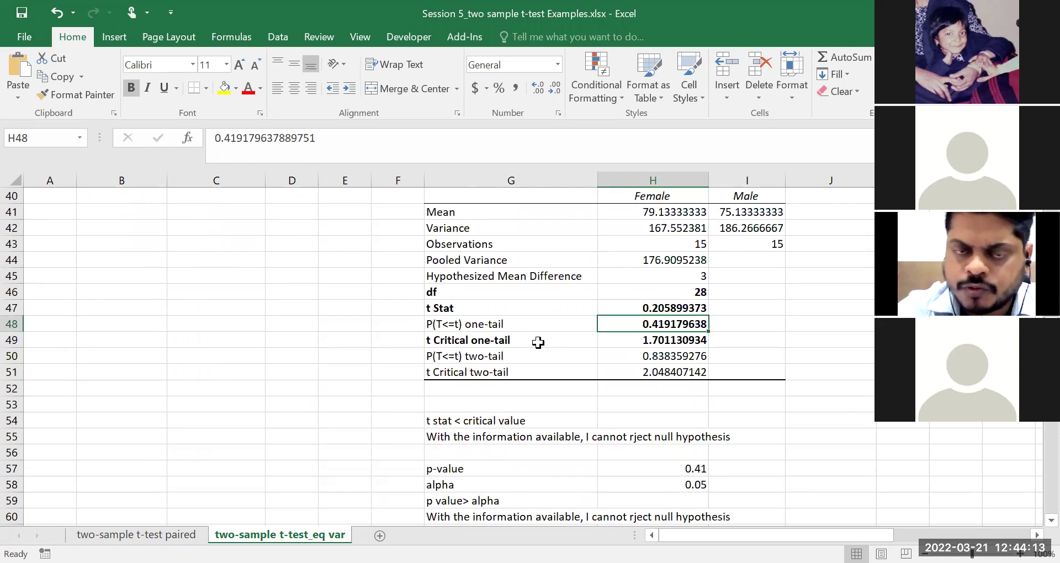
Step: Review the null hypothesis in G9, the male and female scores in B7:C22, the independent variable in G14 and the F-test results
scroll(538, 343, up, 4)
scroll(456, 215, up, 8)
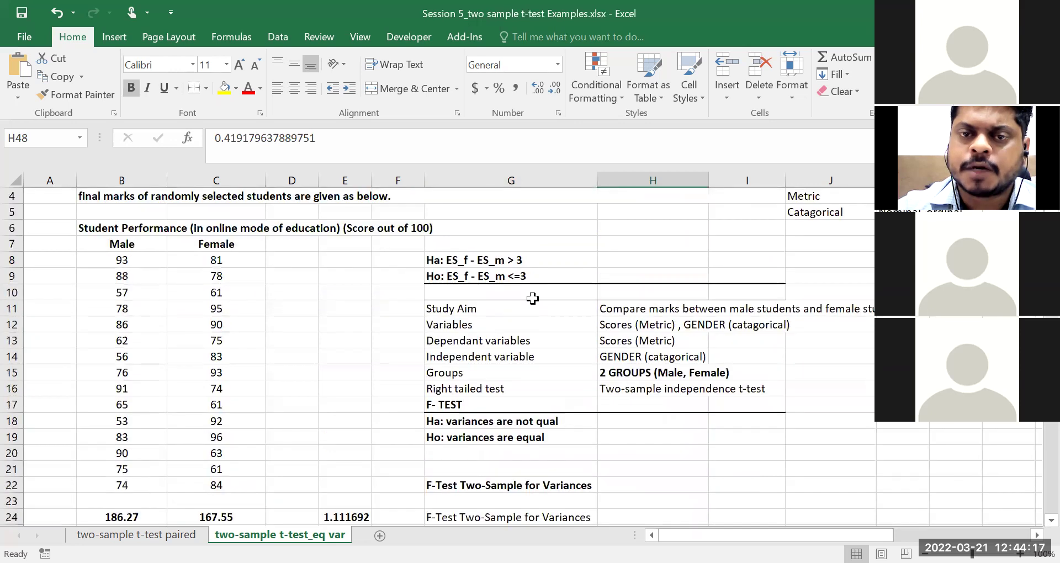
click(497, 276)
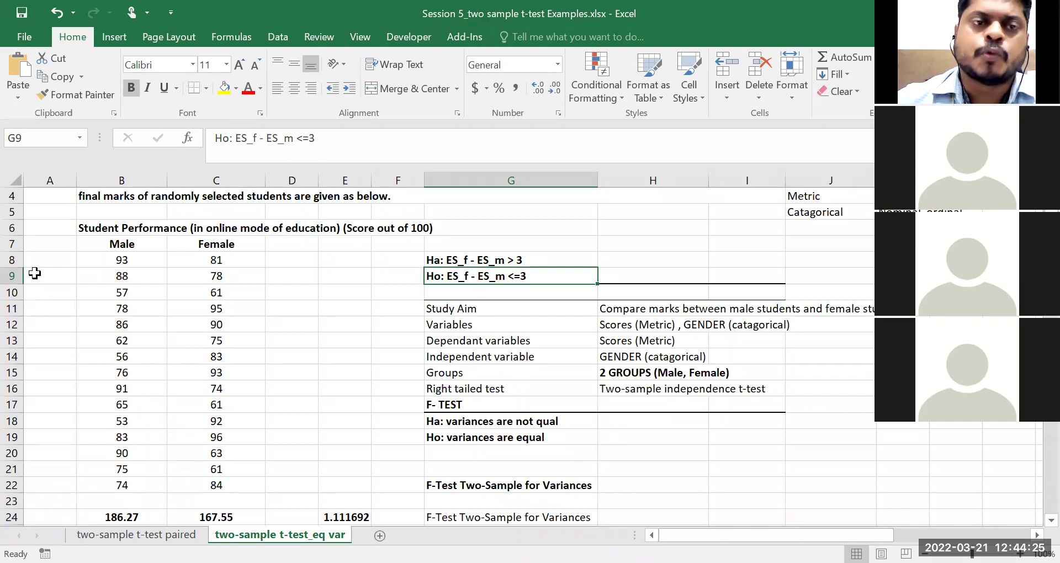
drag(108, 244, 226, 493)
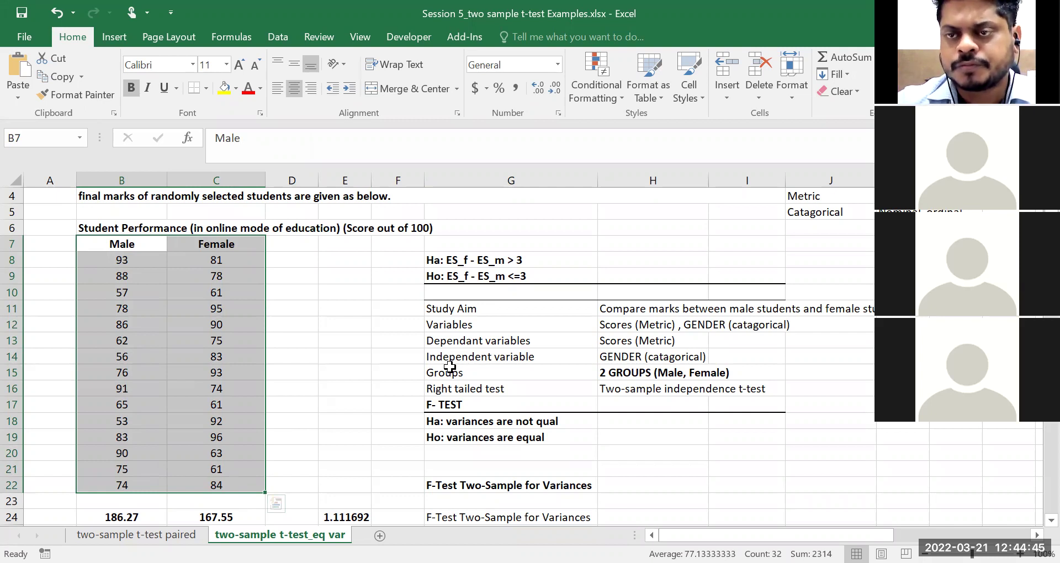
click(533, 352)
scroll(527, 356, down, 7)
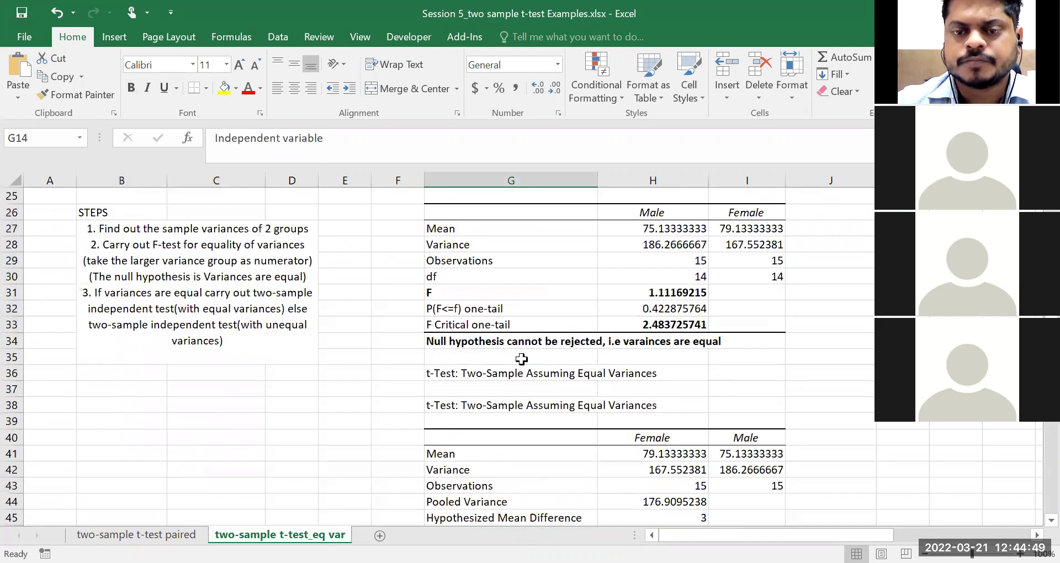